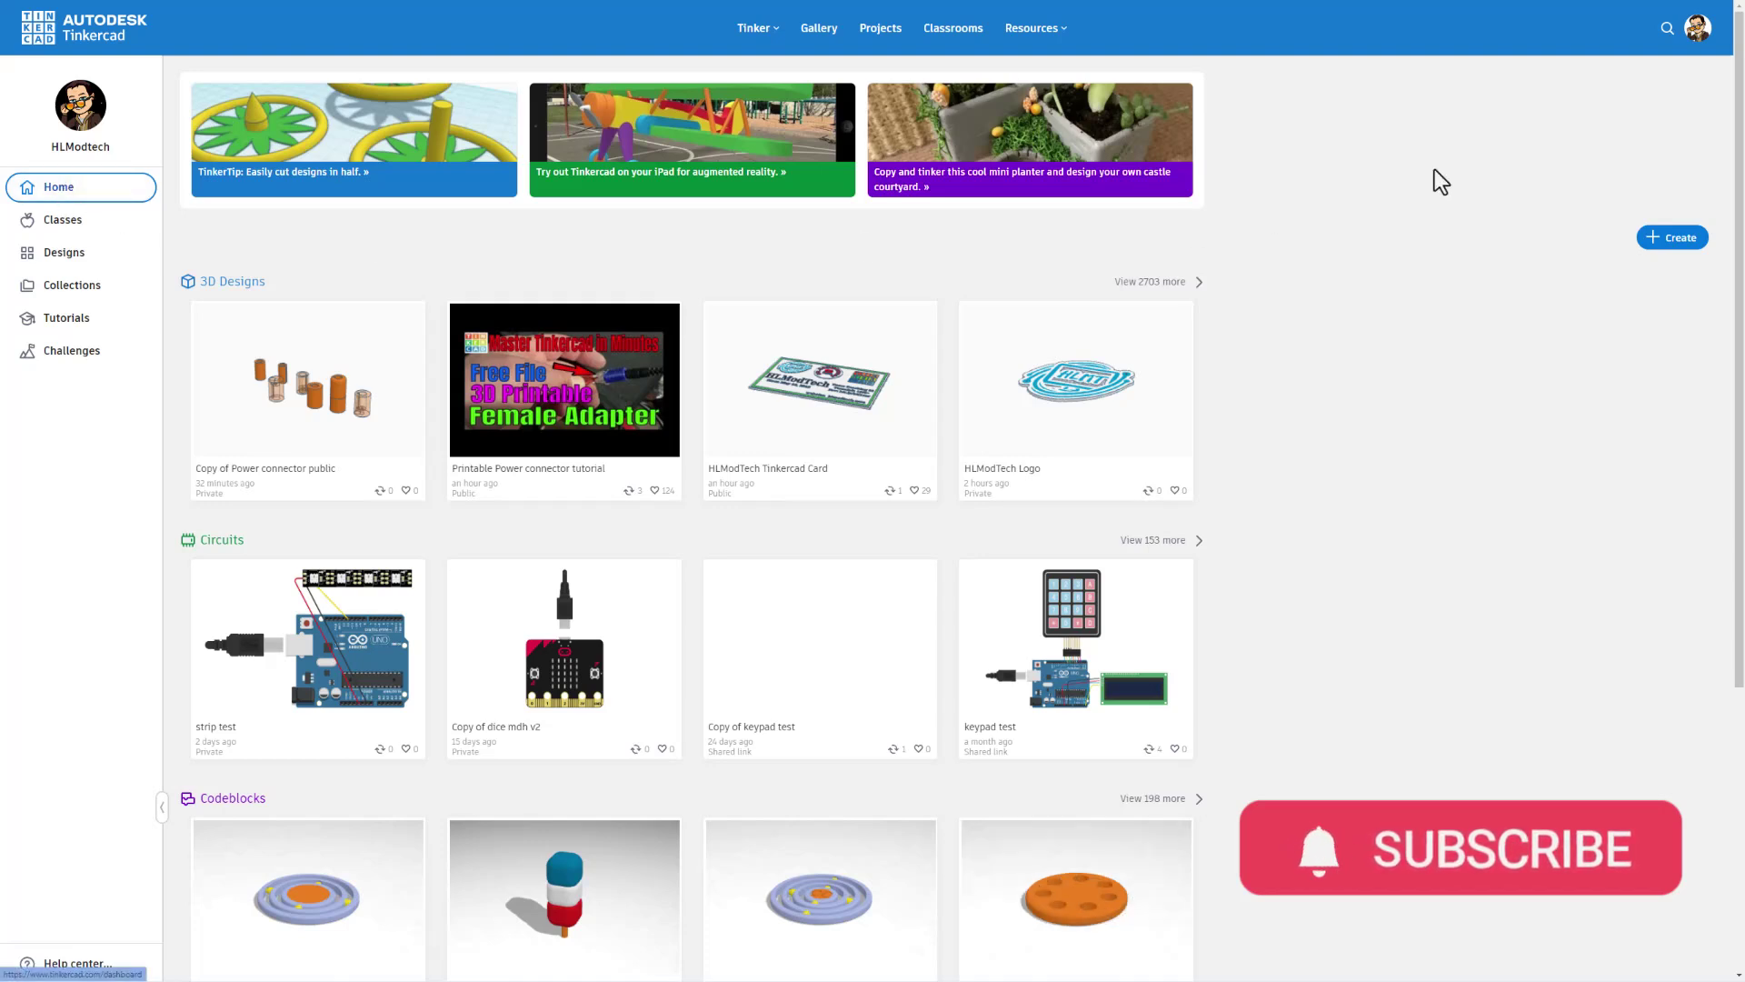
Search 3D designs for 'hlmt23' from the recent searches and open the sort options.
{"action": "left_click", "coordinate": [1661, 27]}
{"action": "left_click", "coordinate": [1079, 32]}
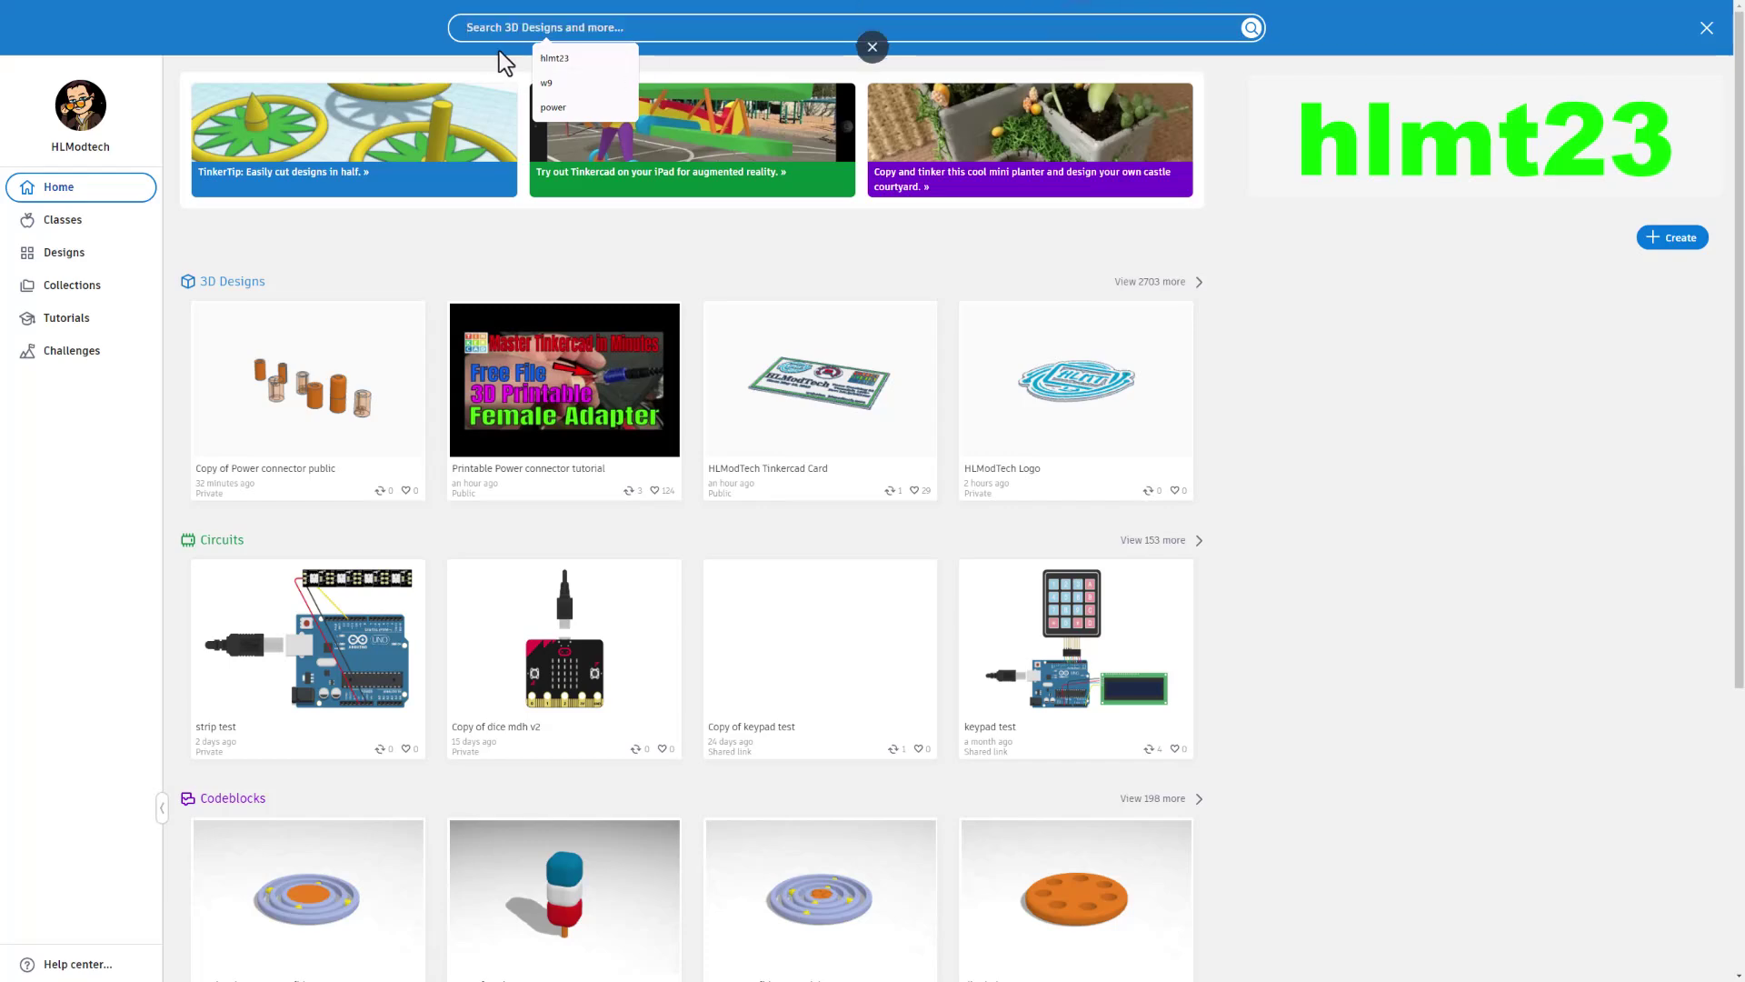
{"action": "left_click", "coordinate": [556, 59]}
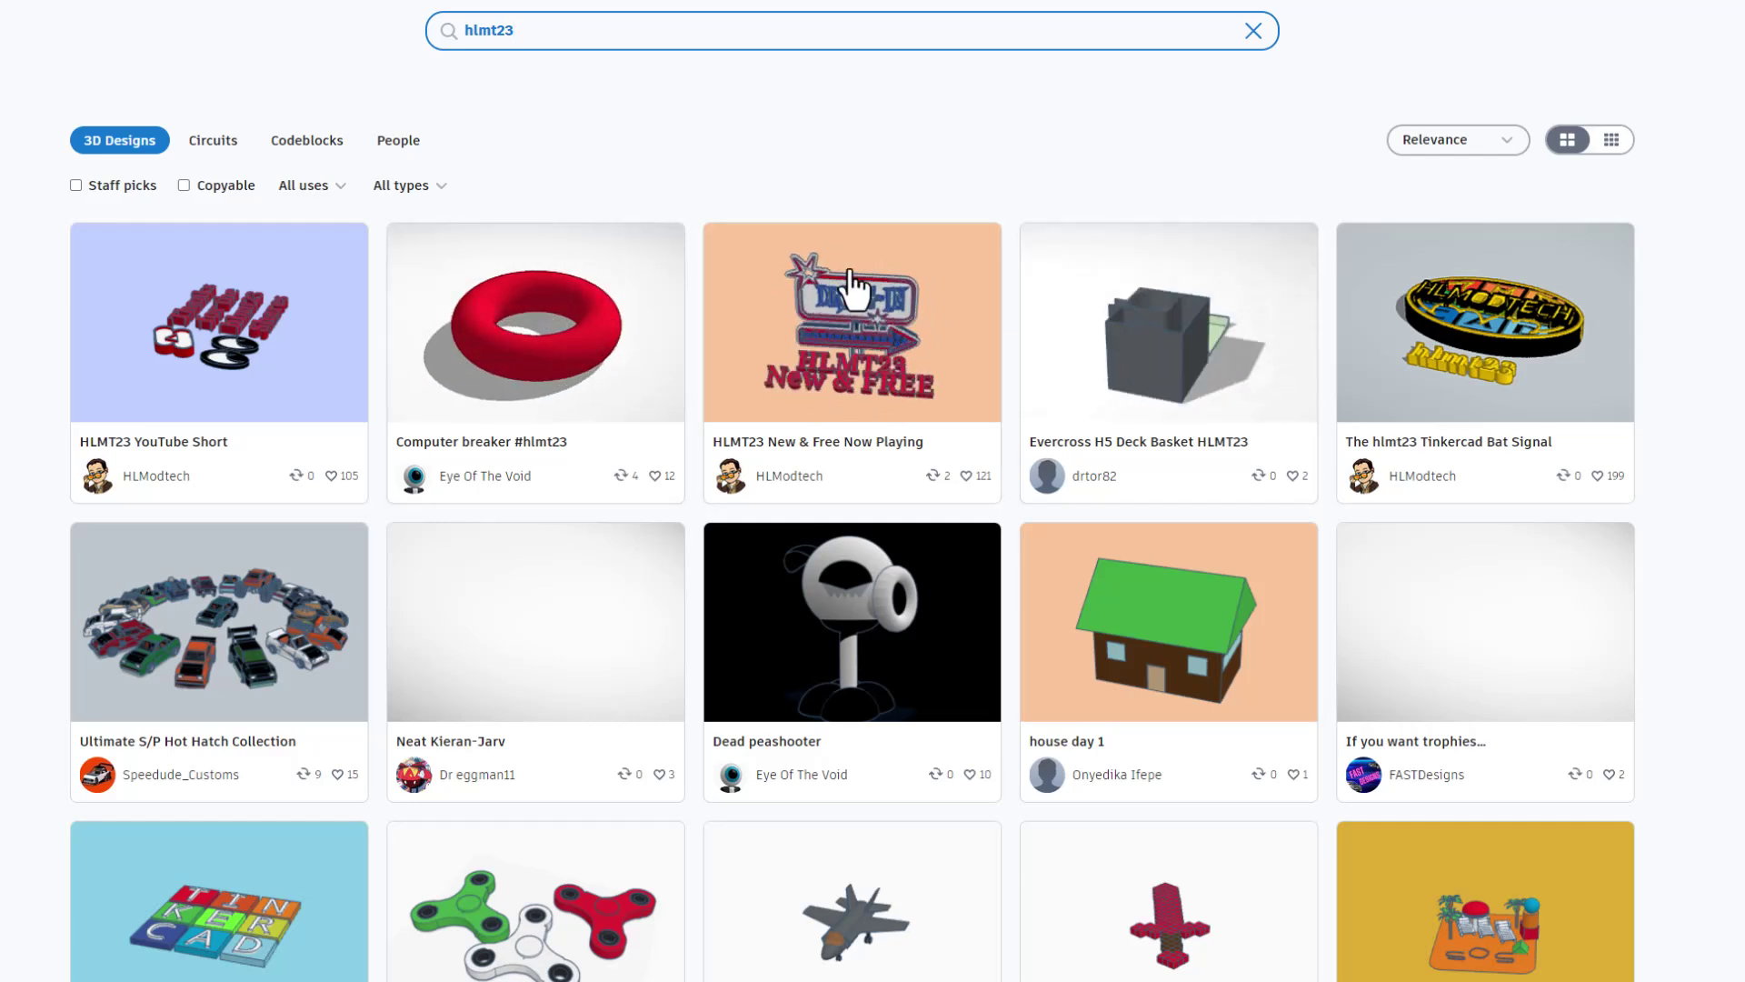
{"action": "left_click", "coordinate": [1435, 145]}
Sort results by Recent and give the Electric car turbo system design an Awesome reaction.
{"action": "left_click", "coordinate": [1446, 218]}
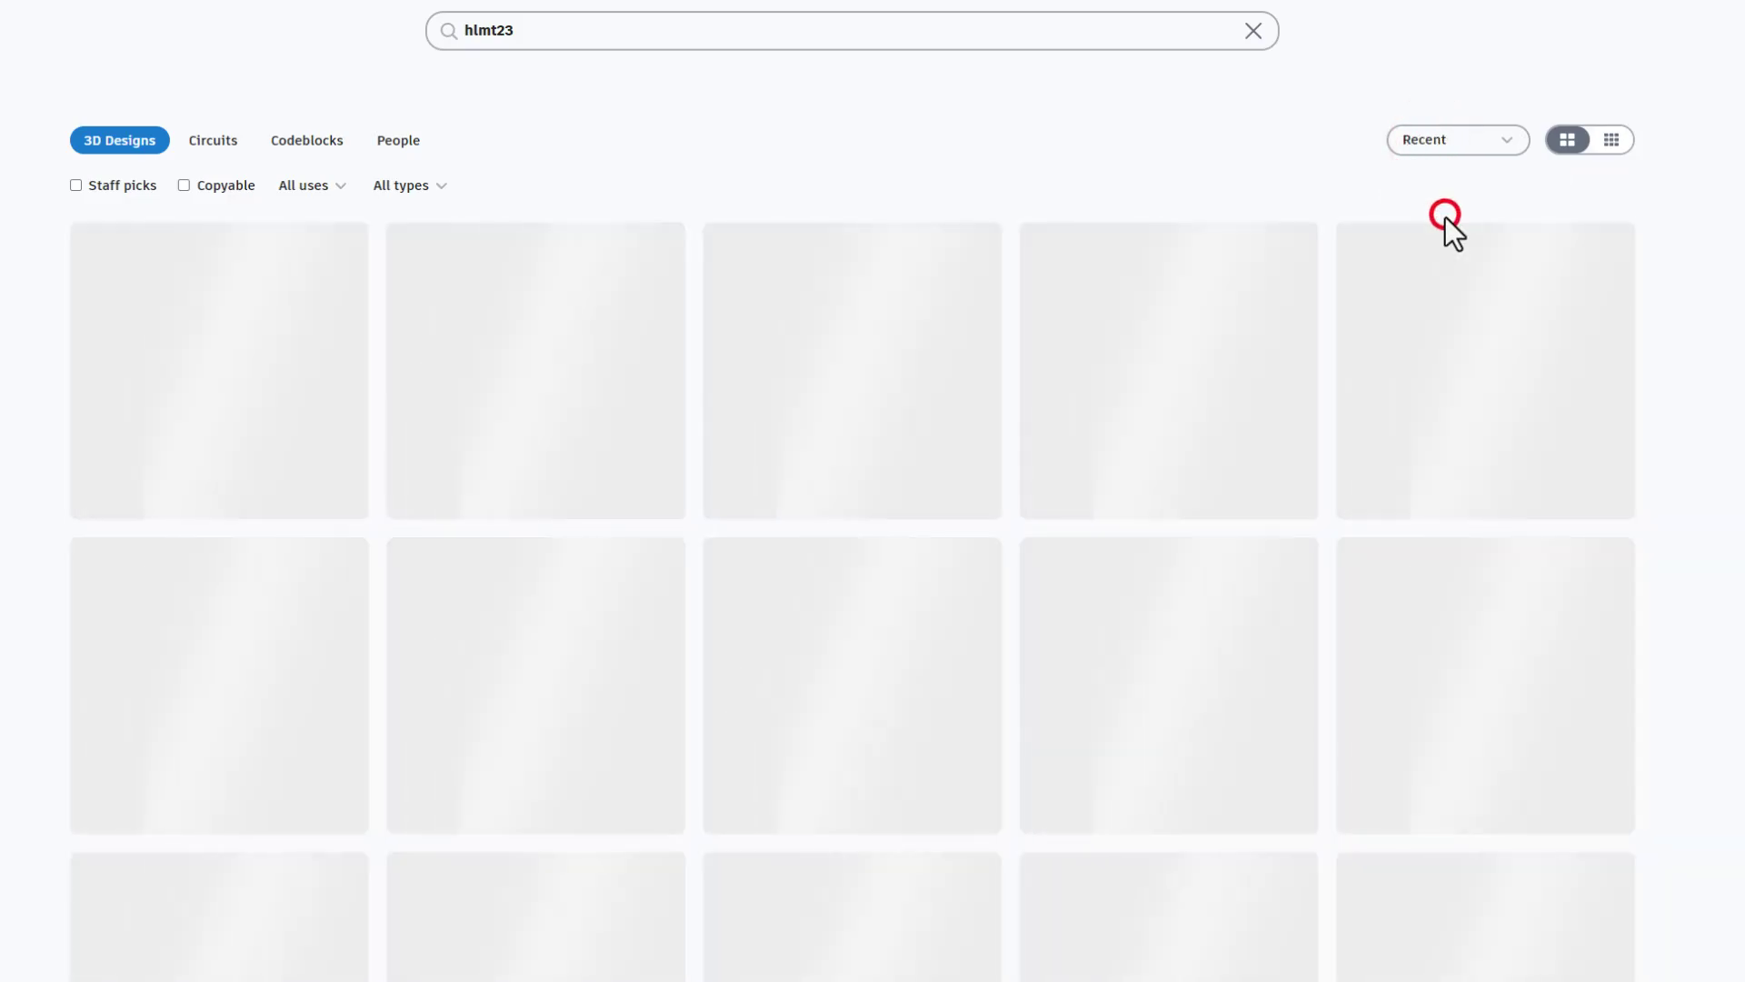
{"action": "left_click", "coordinate": [253, 334]}
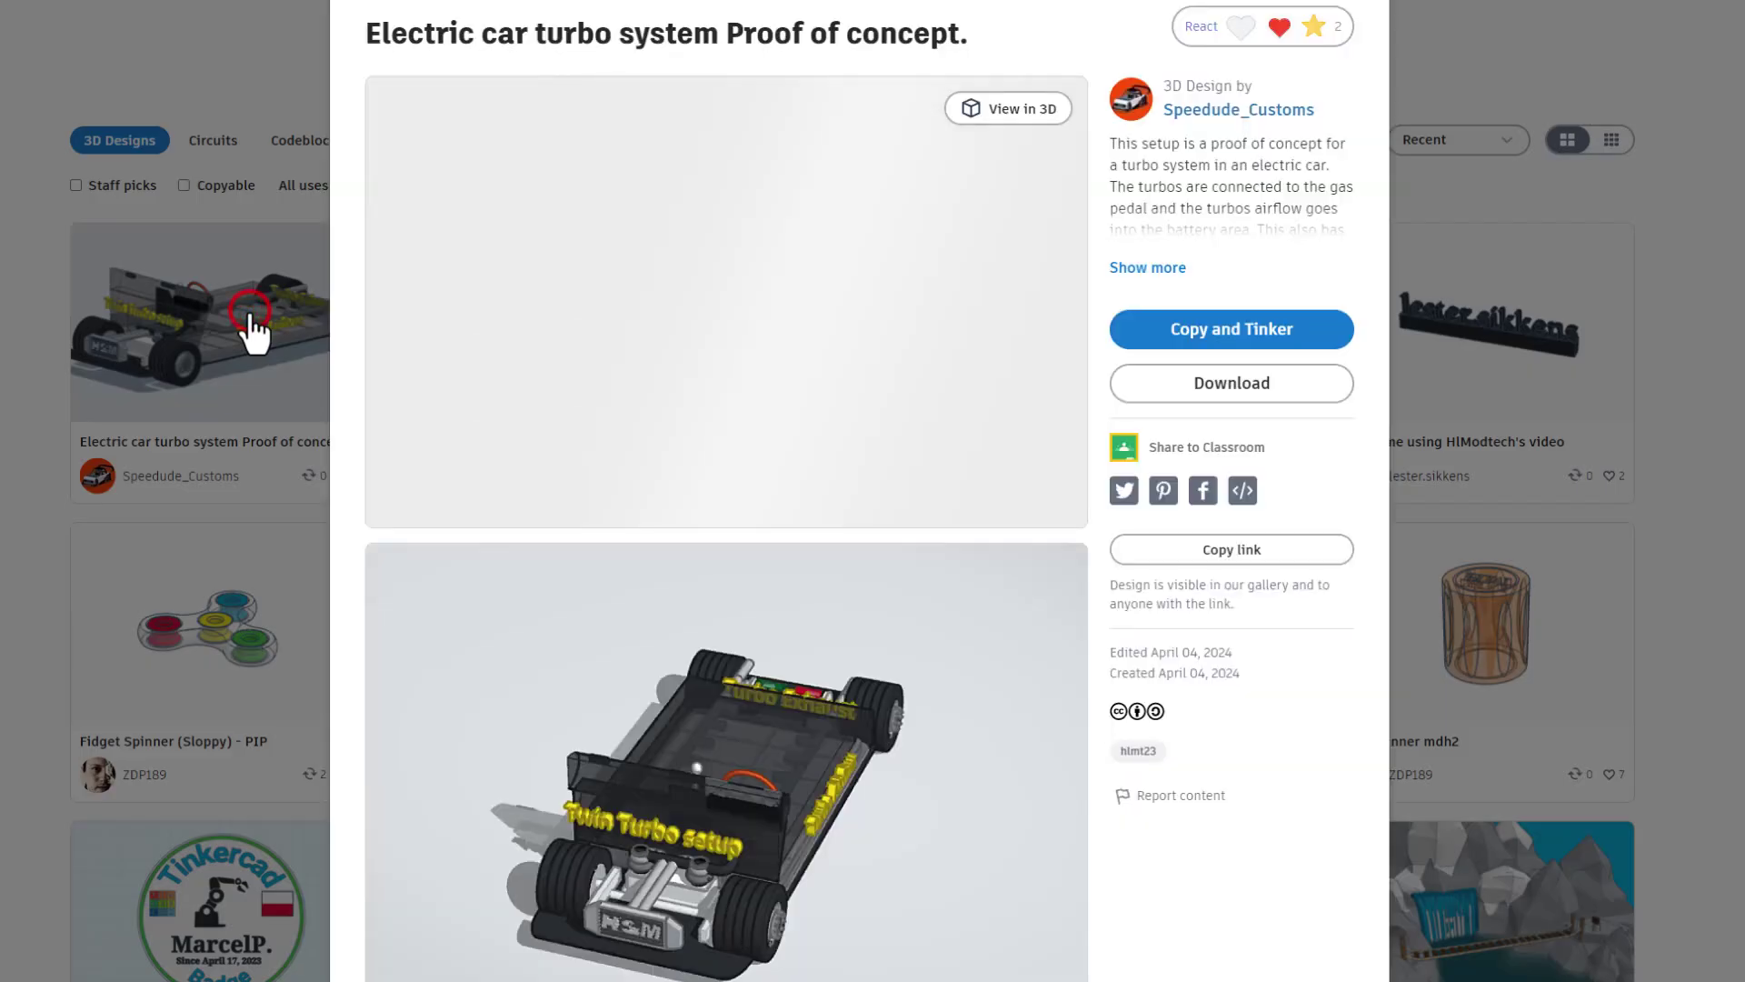
{"action": "left_click", "coordinate": [1229, 36]}
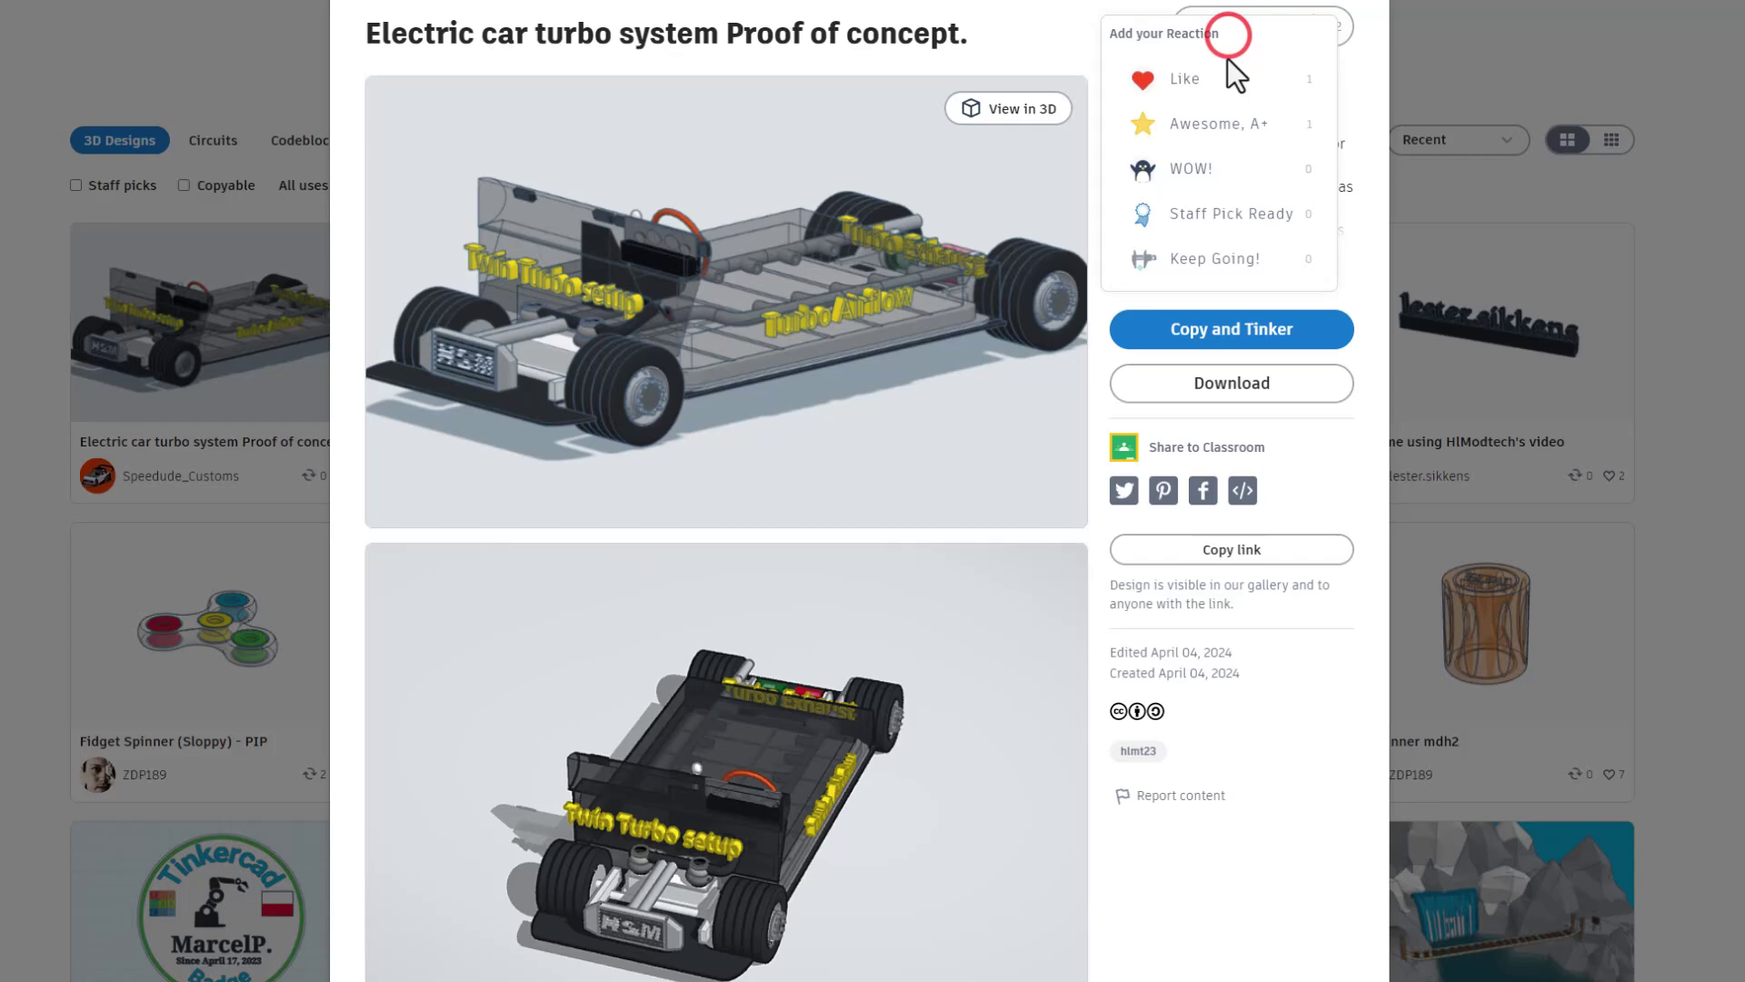
{"action": "left_click", "coordinate": [1224, 118]}
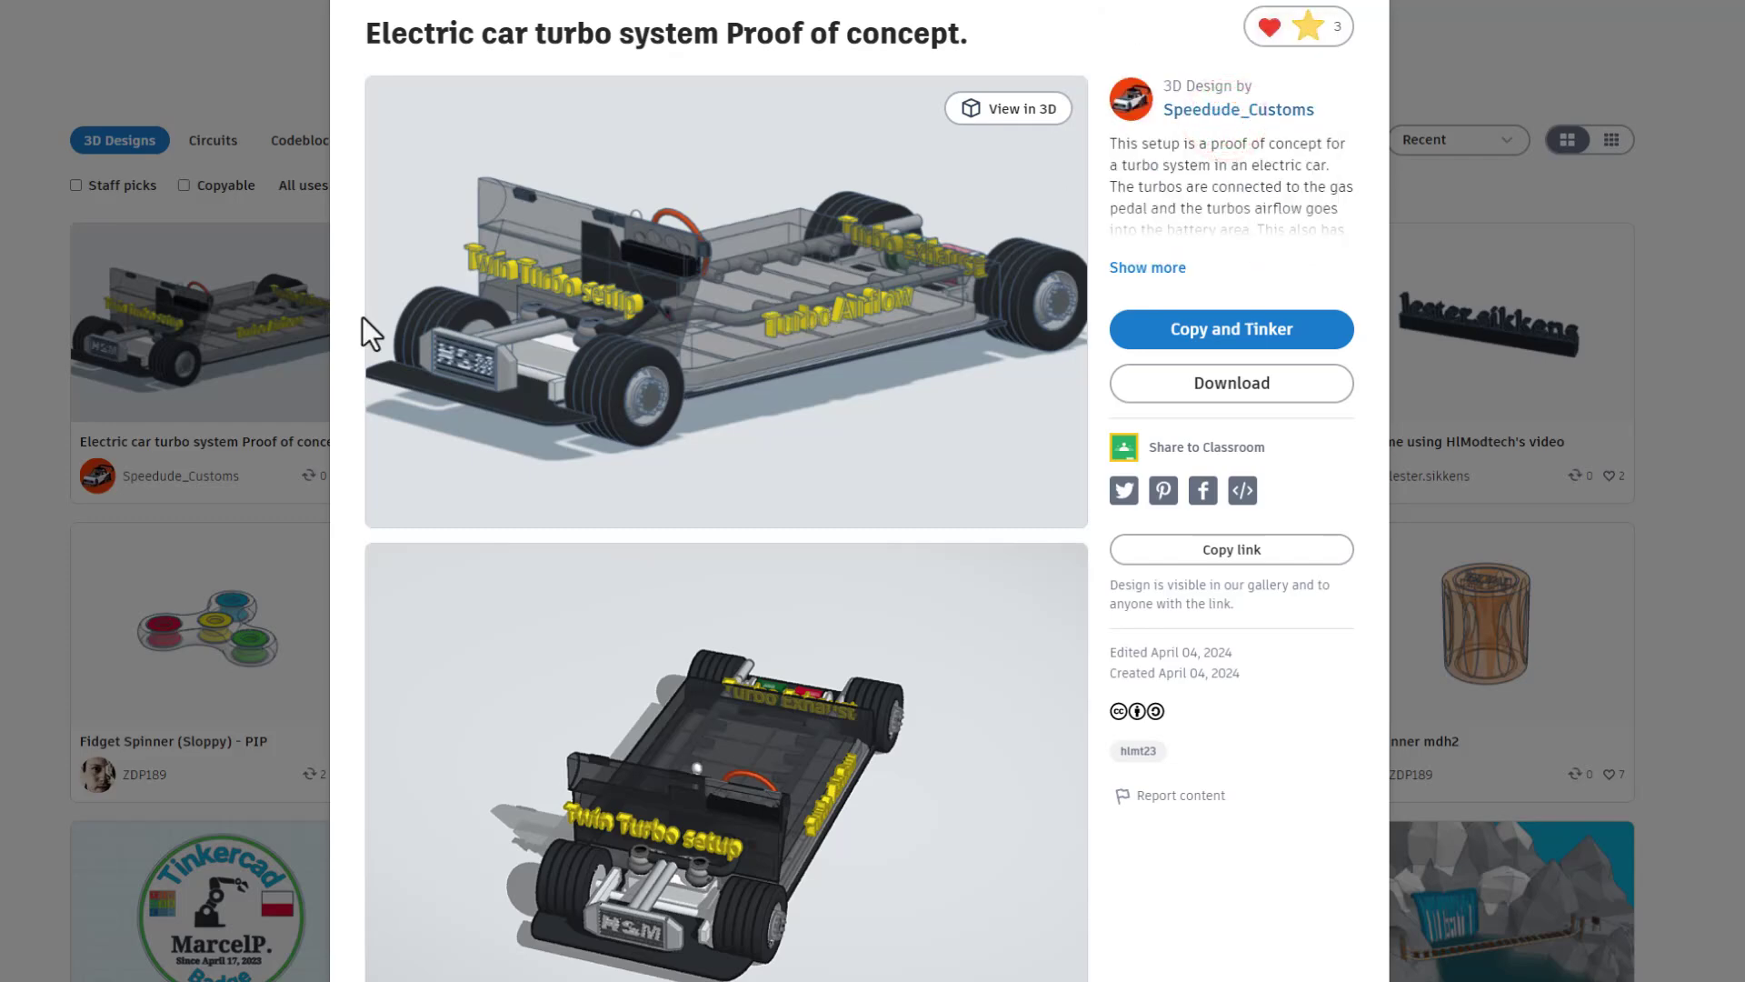
{"action": "left_click", "coordinate": [222, 368]}
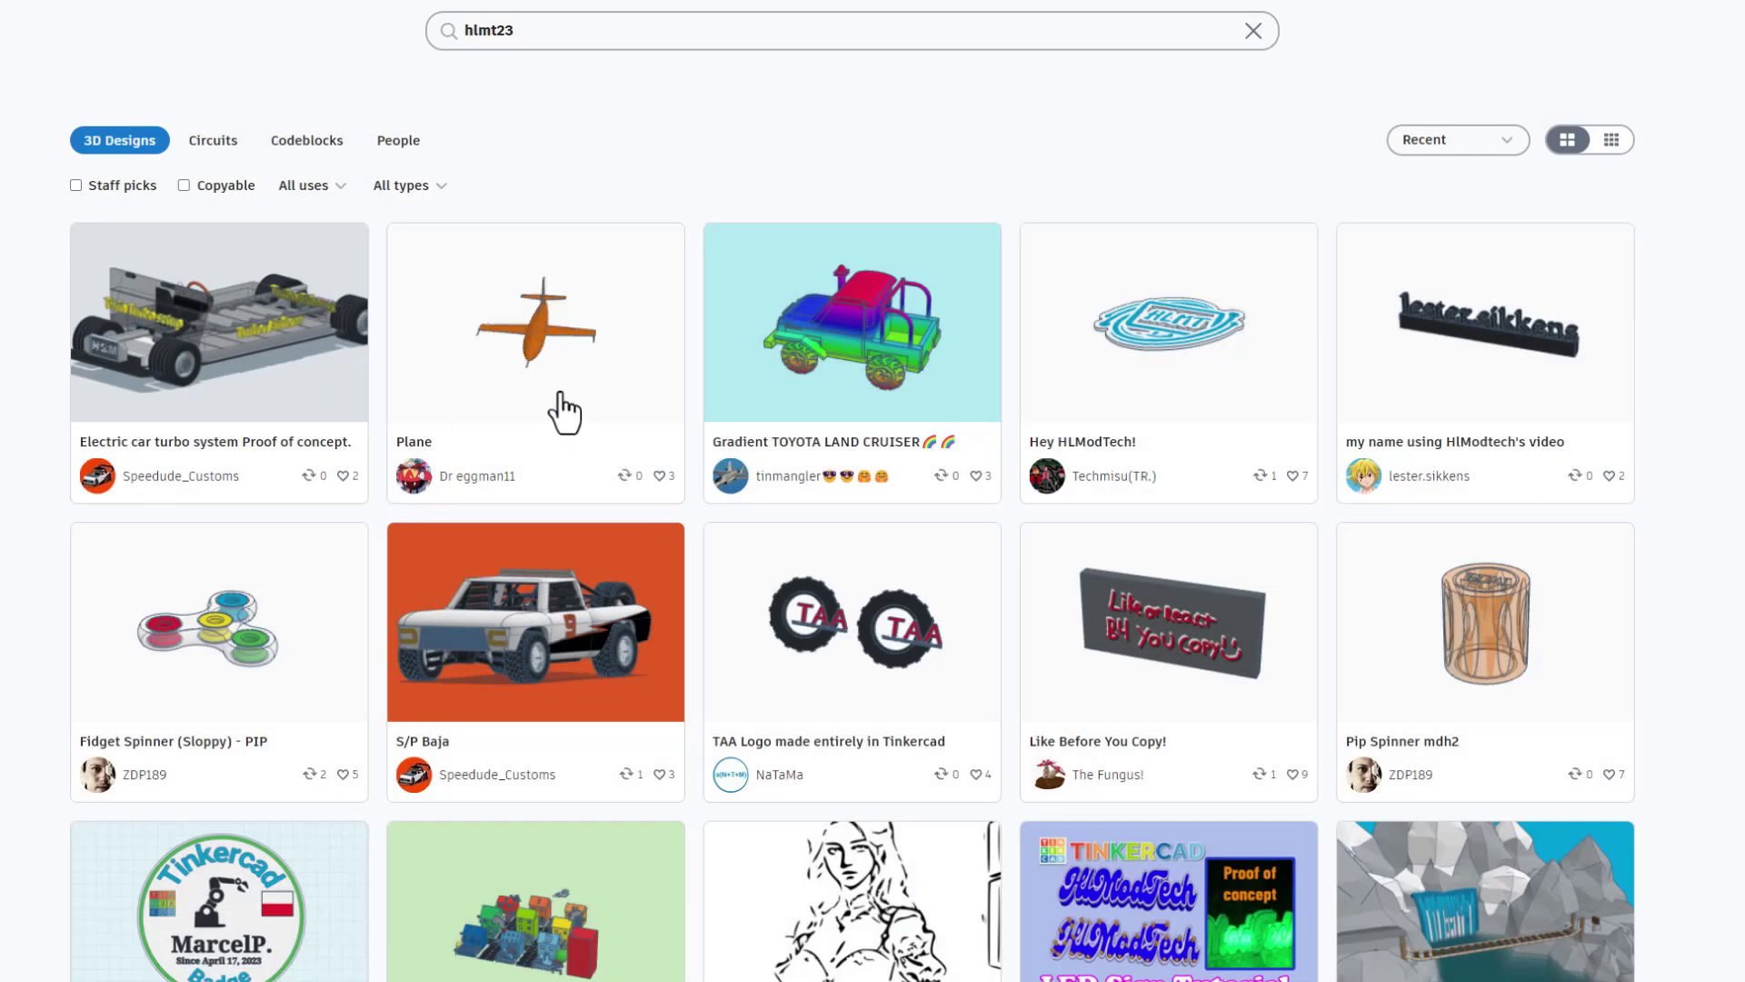
React Staff Pick Ready to Fidget Spinner (Sloppy) - PIP and Copy and Tinker it.
{"action": "scroll", "coordinate": [563, 358], "scroll_direction": "down", "scroll_amount": 3}
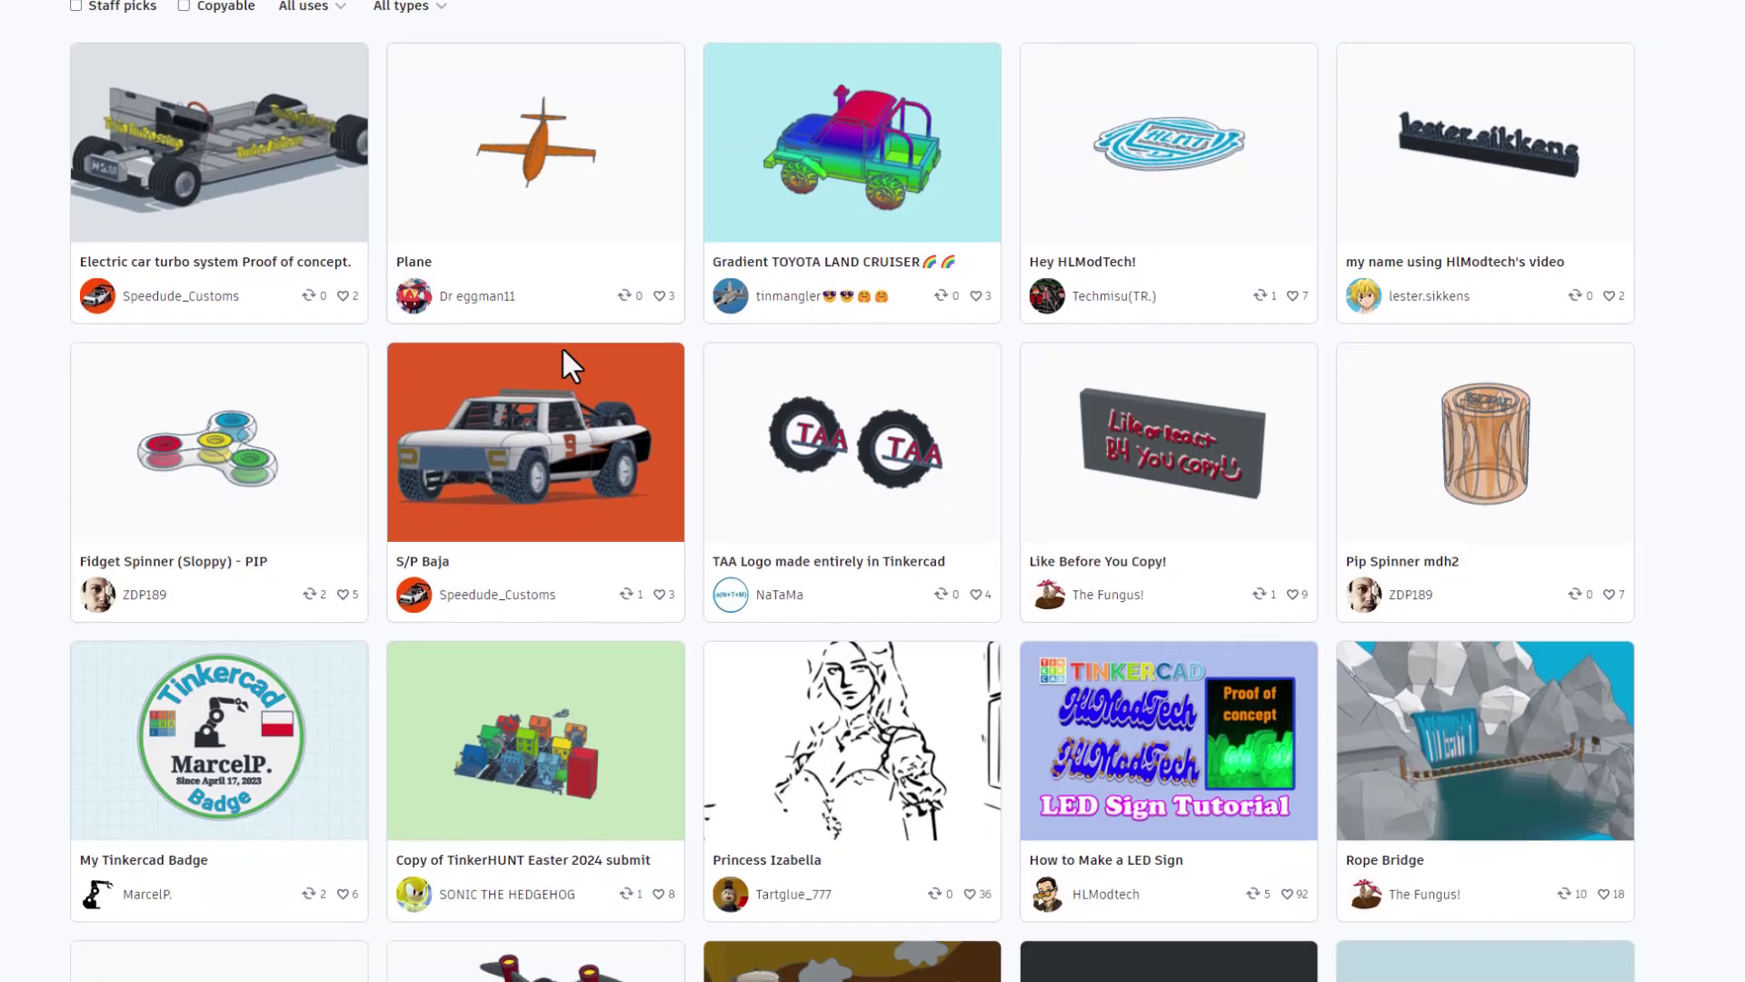
{"action": "scroll", "coordinate": [561, 368], "scroll_direction": "down", "scroll_amount": 2}
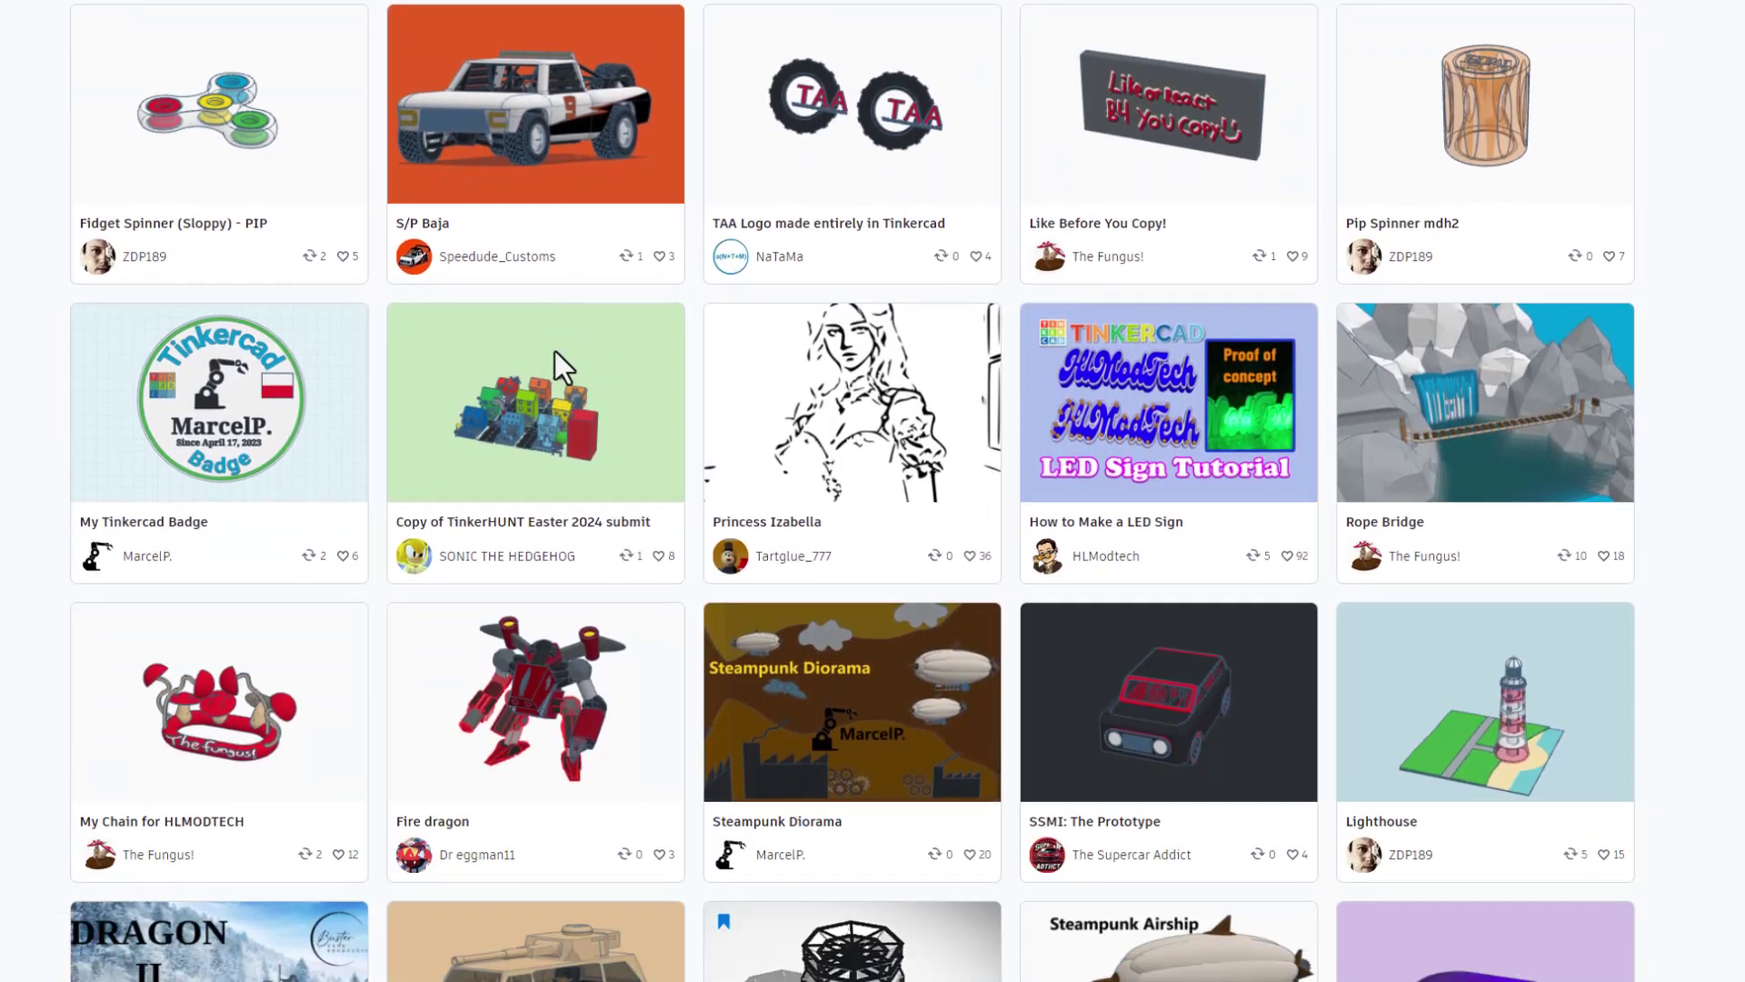
{"action": "scroll", "coordinate": [410, 418], "scroll_direction": "up", "scroll_amount": 2}
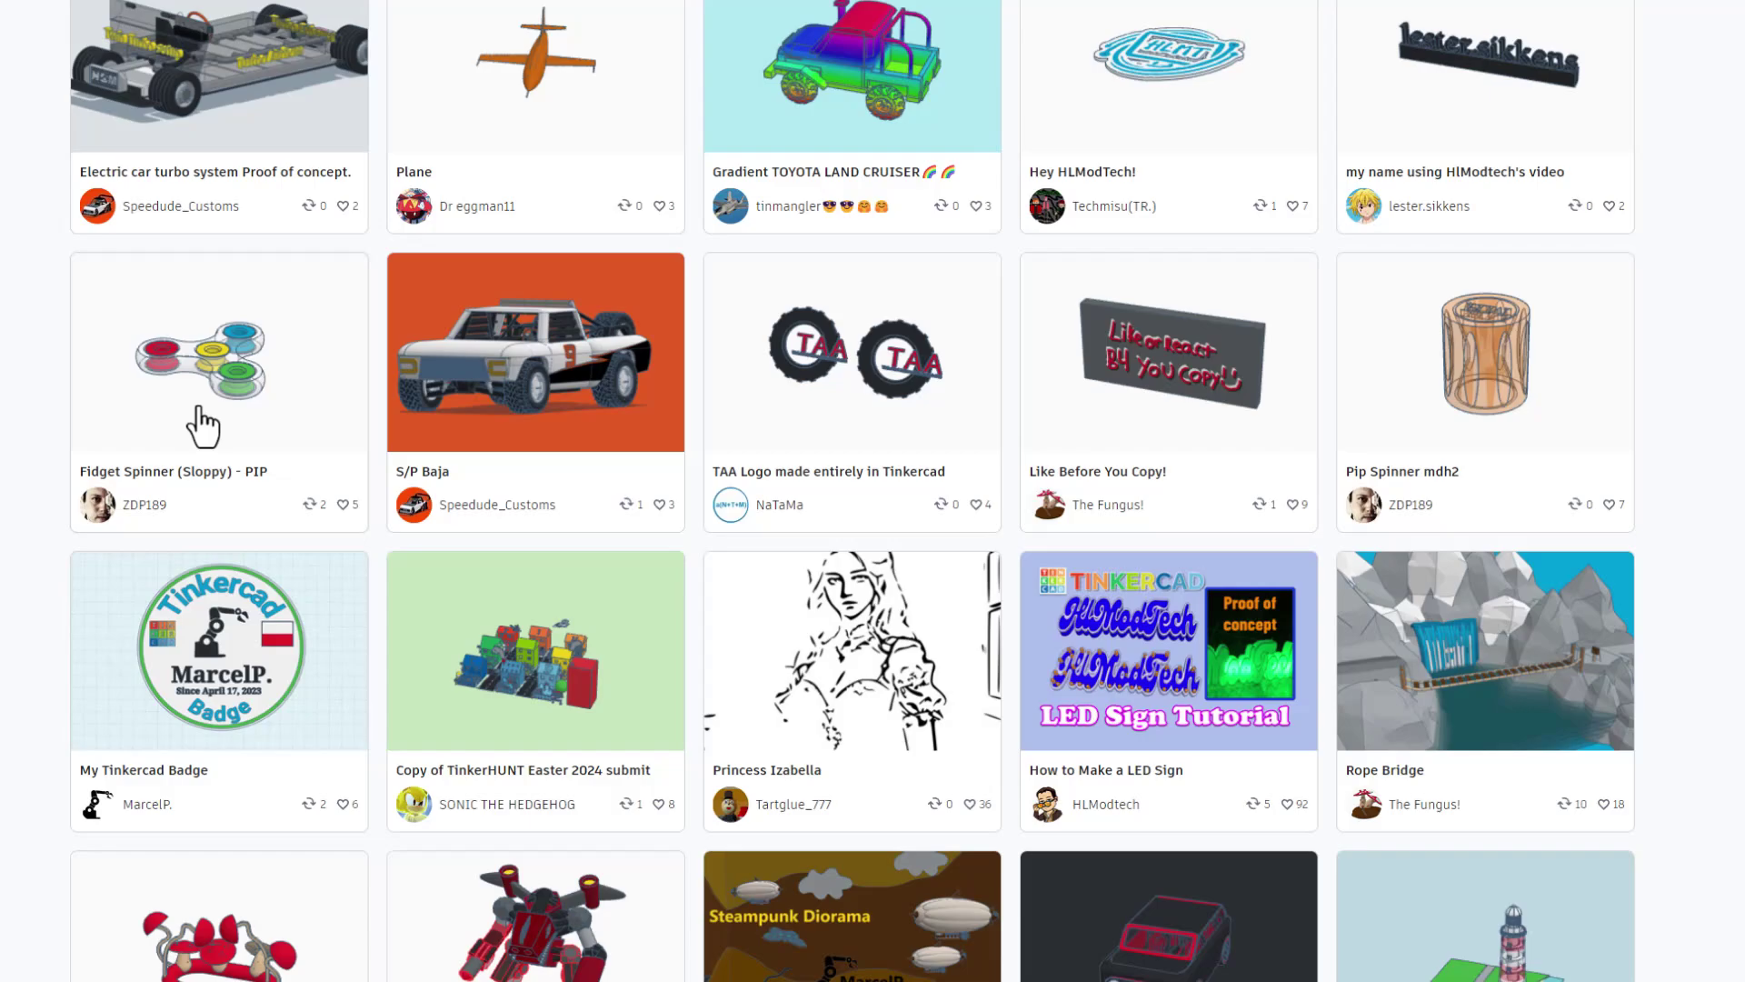
{"action": "left_click", "coordinate": [196, 378]}
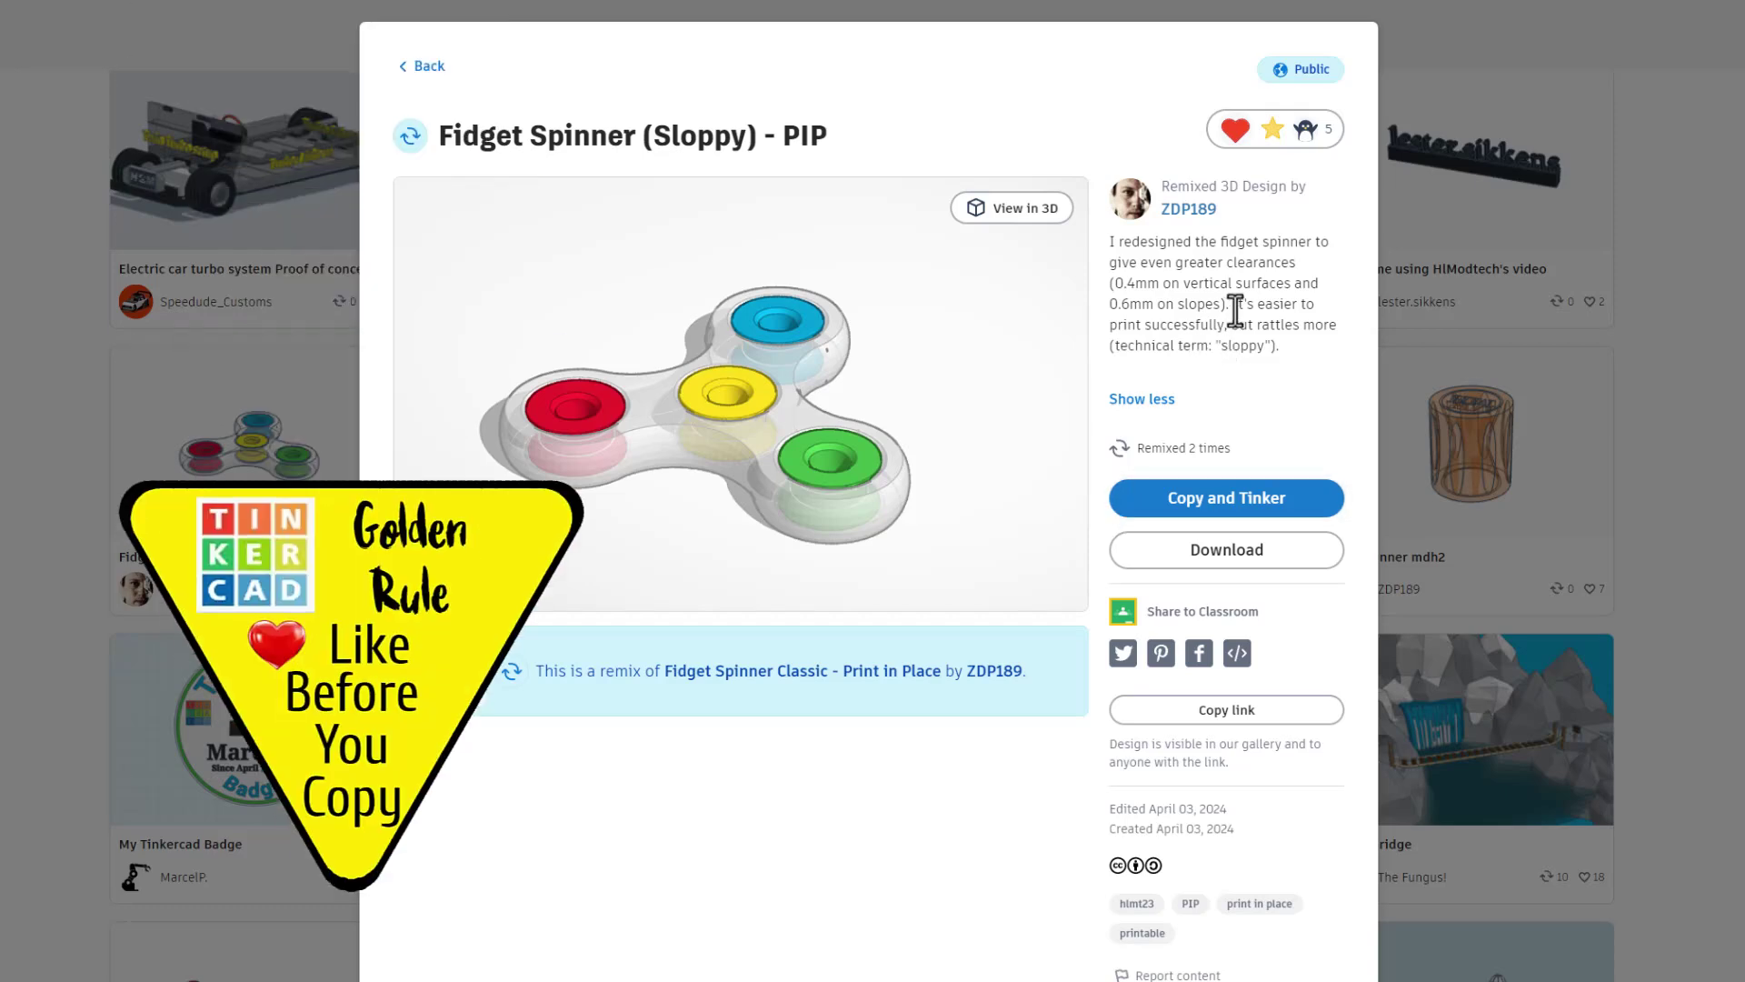
{"action": "left_click", "coordinate": [1280, 141]}
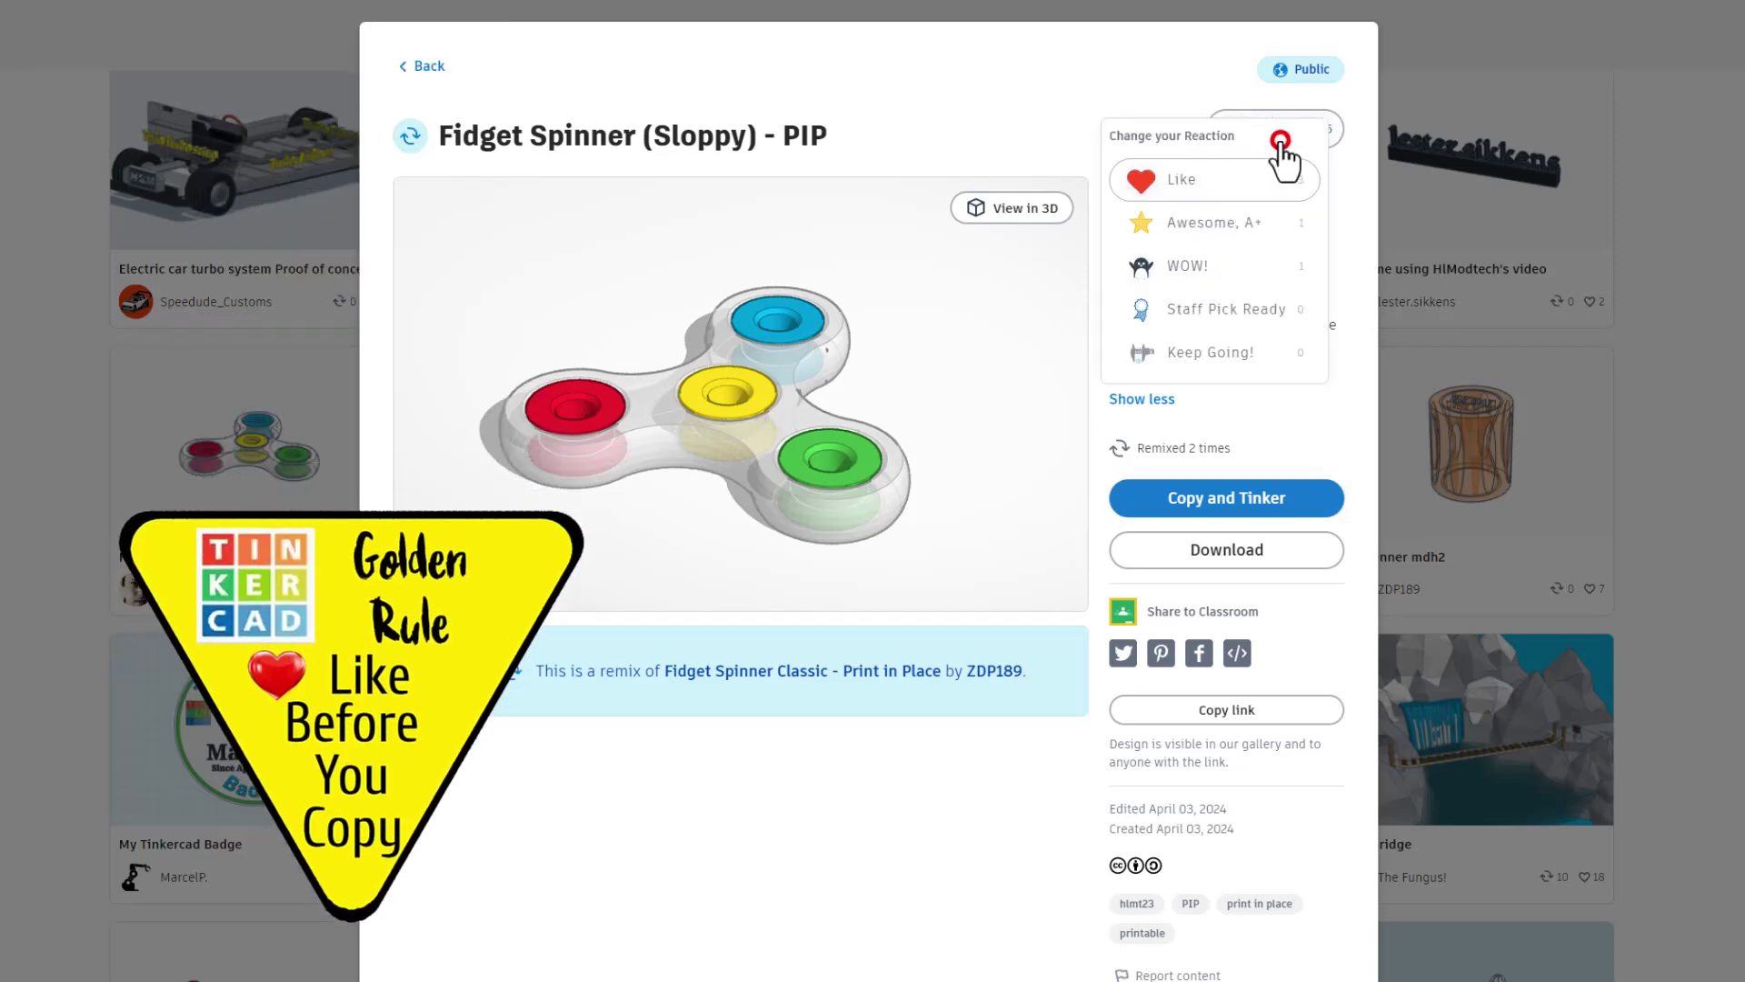
{"action": "left_click", "coordinate": [1195, 309]}
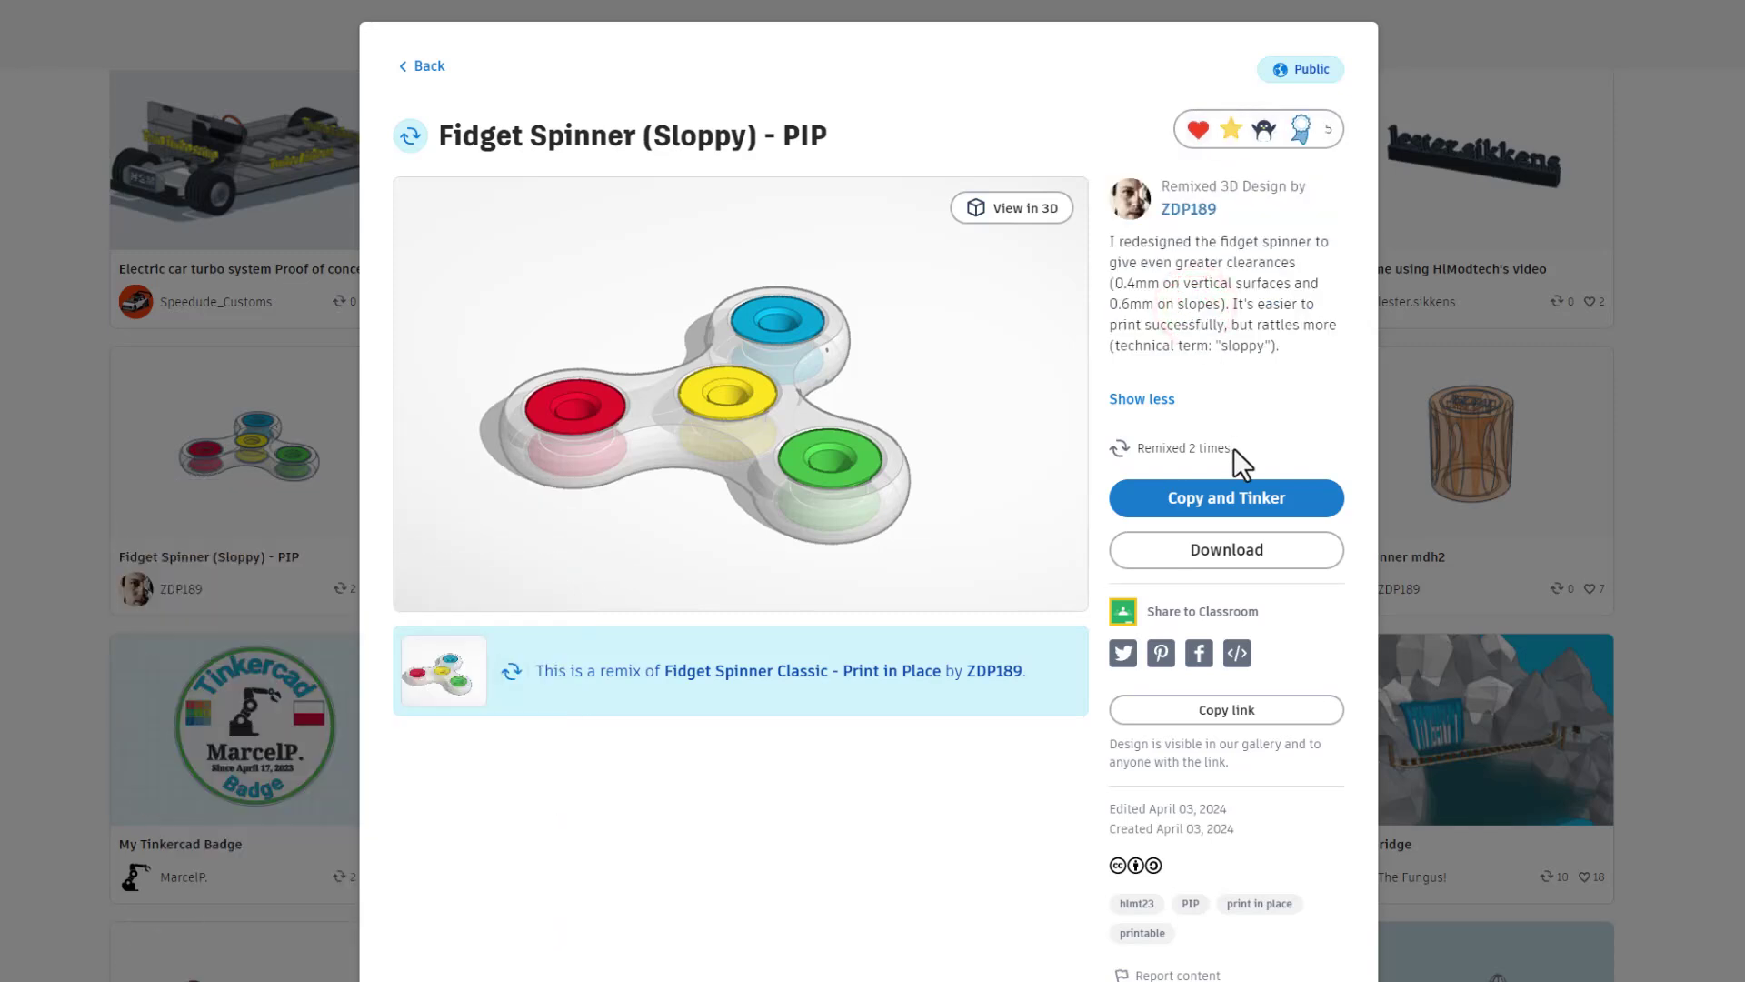
{"action": "left_click", "coordinate": [1229, 498]}
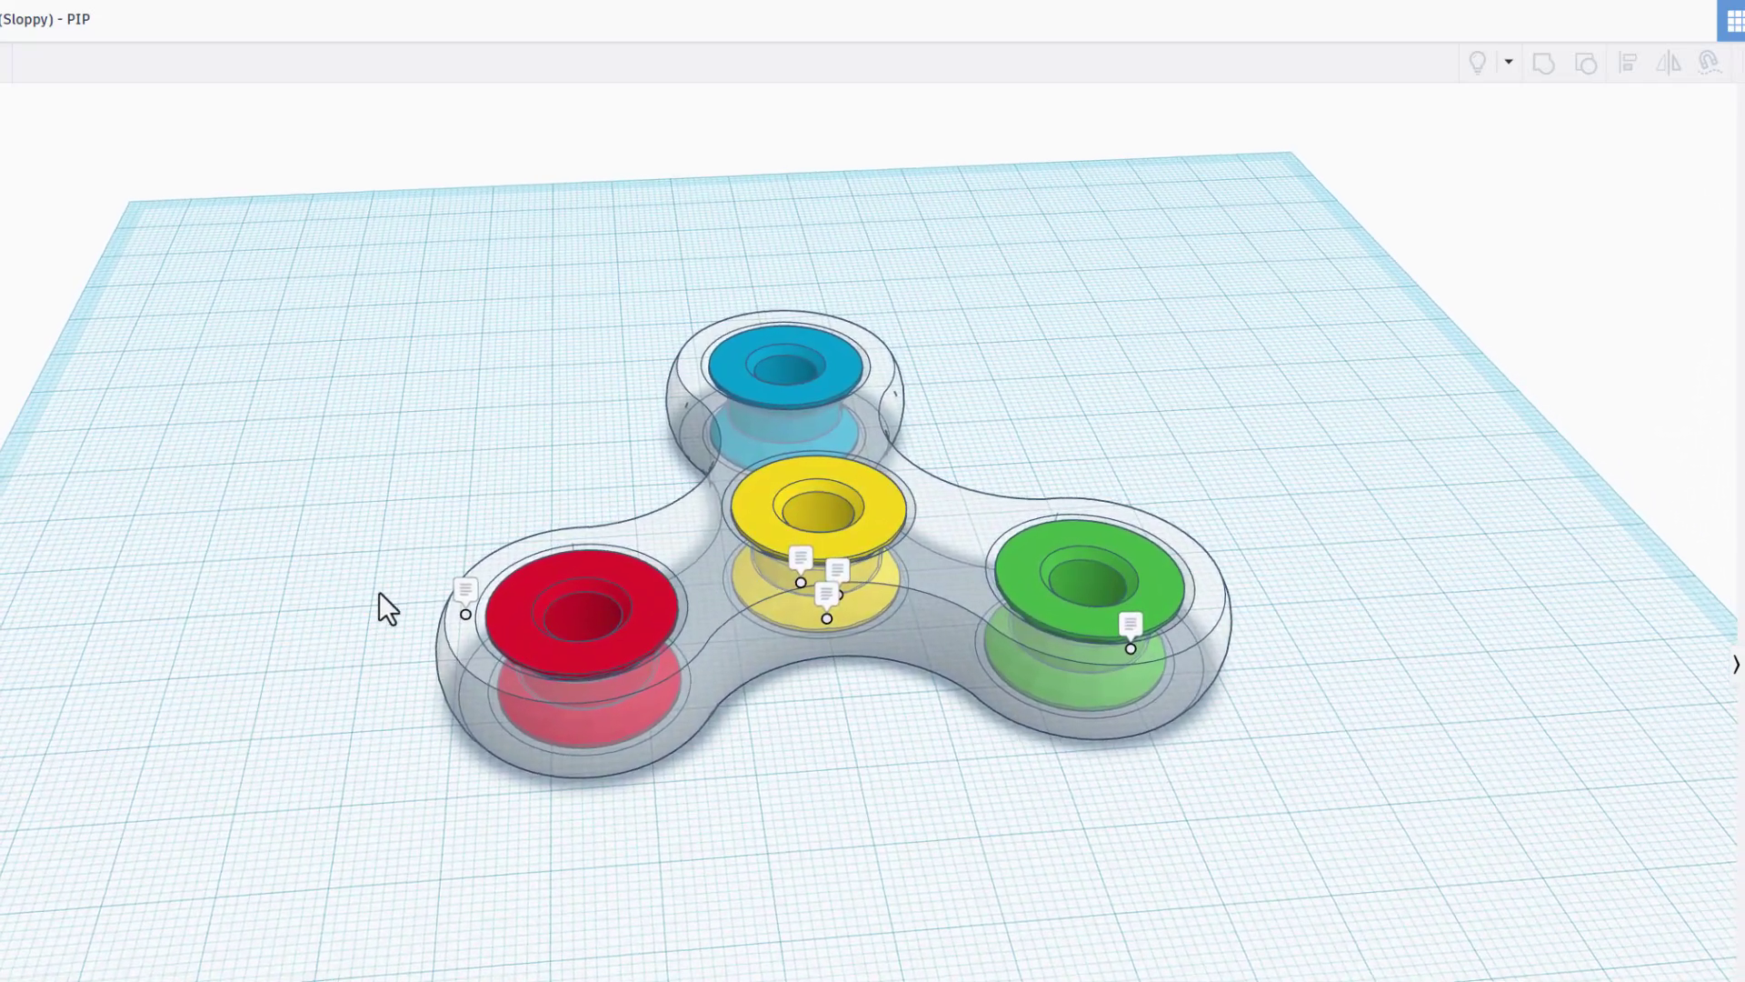
{"action": "mouse_move", "coordinate": [794, 736]}
{"action": "right_mouse_down"}
{"action": "mouse_move", "coordinate": [810, 722]}
{"action": "mouse_move", "coordinate": [769, 690]}
{"action": "right_mouse_up"}
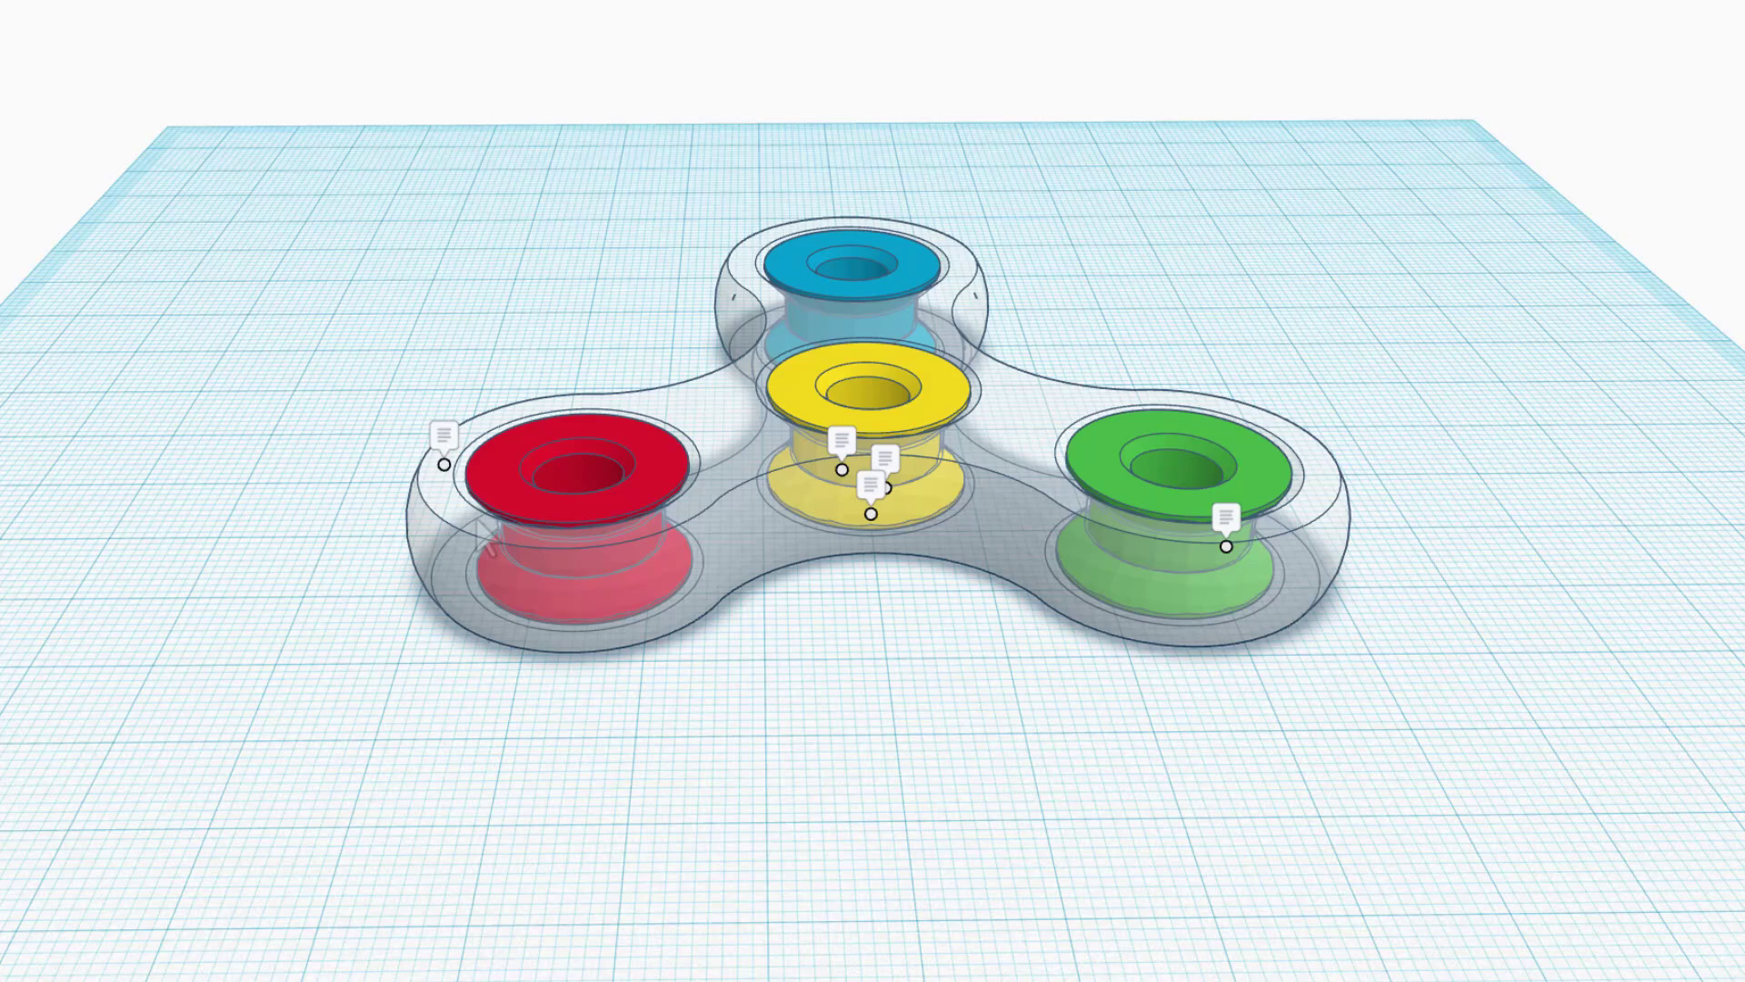
{"action": "right_click_drag", "start_coordinate": [623, 612], "coordinate": [725, 514]}
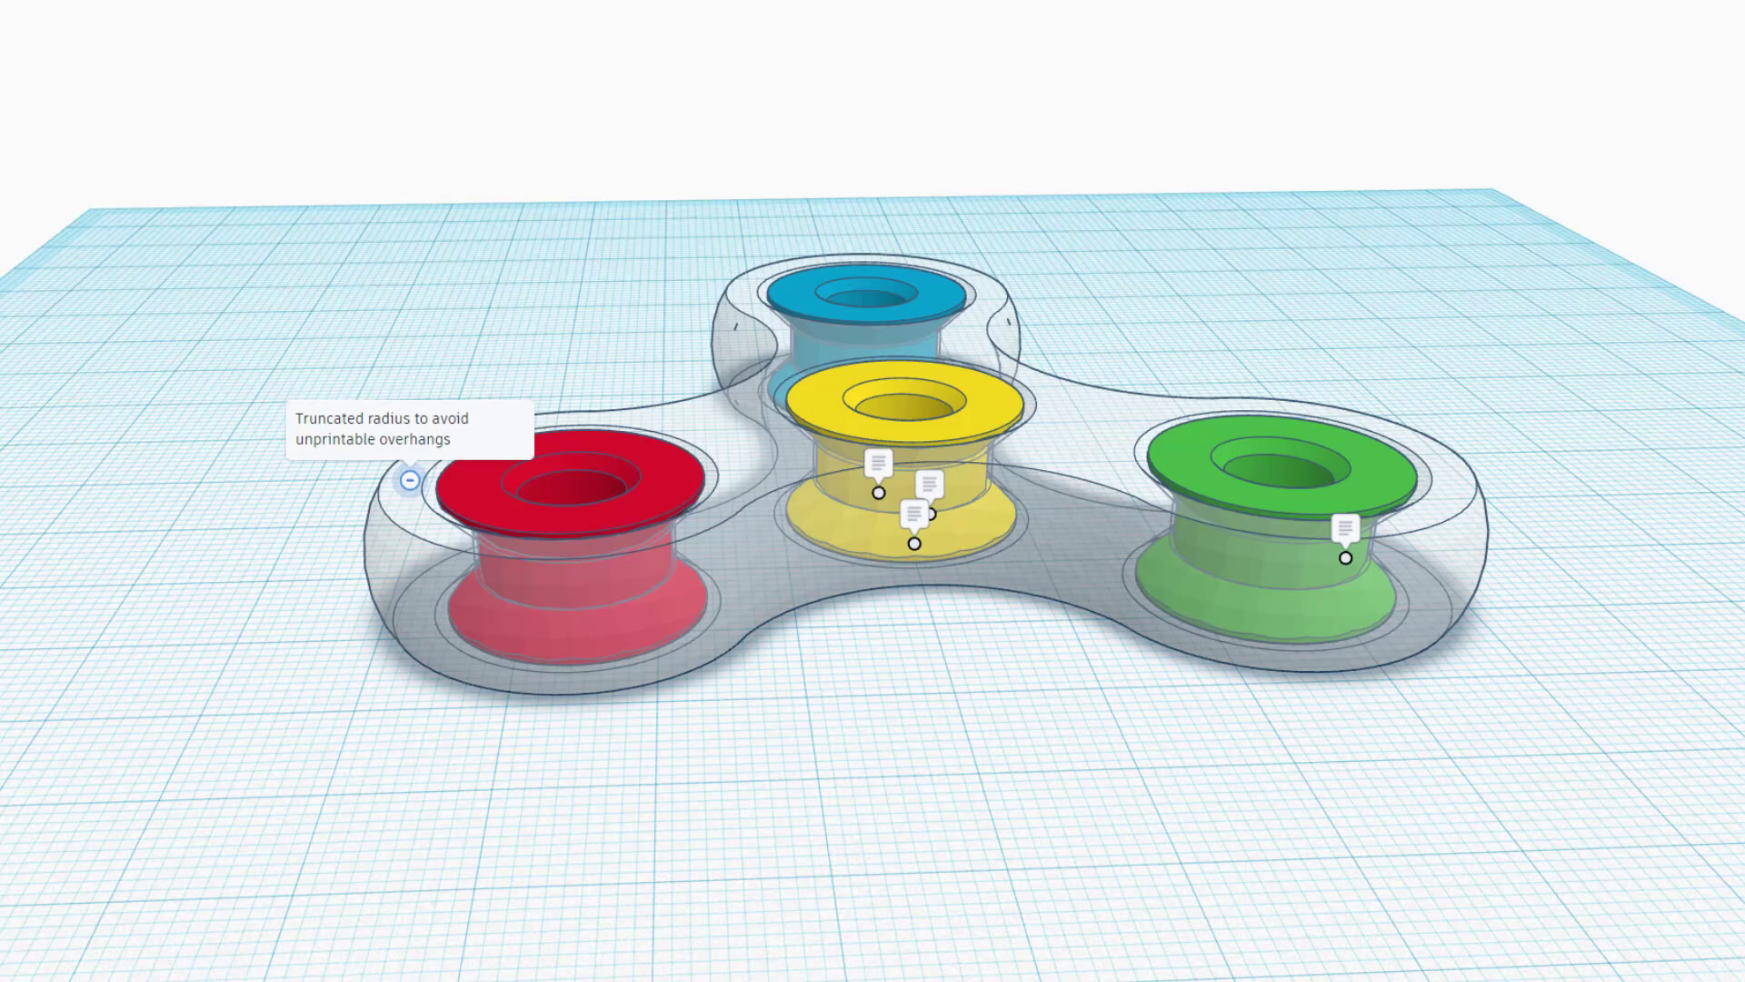
{"action": "left_click", "coordinate": [914, 543]}
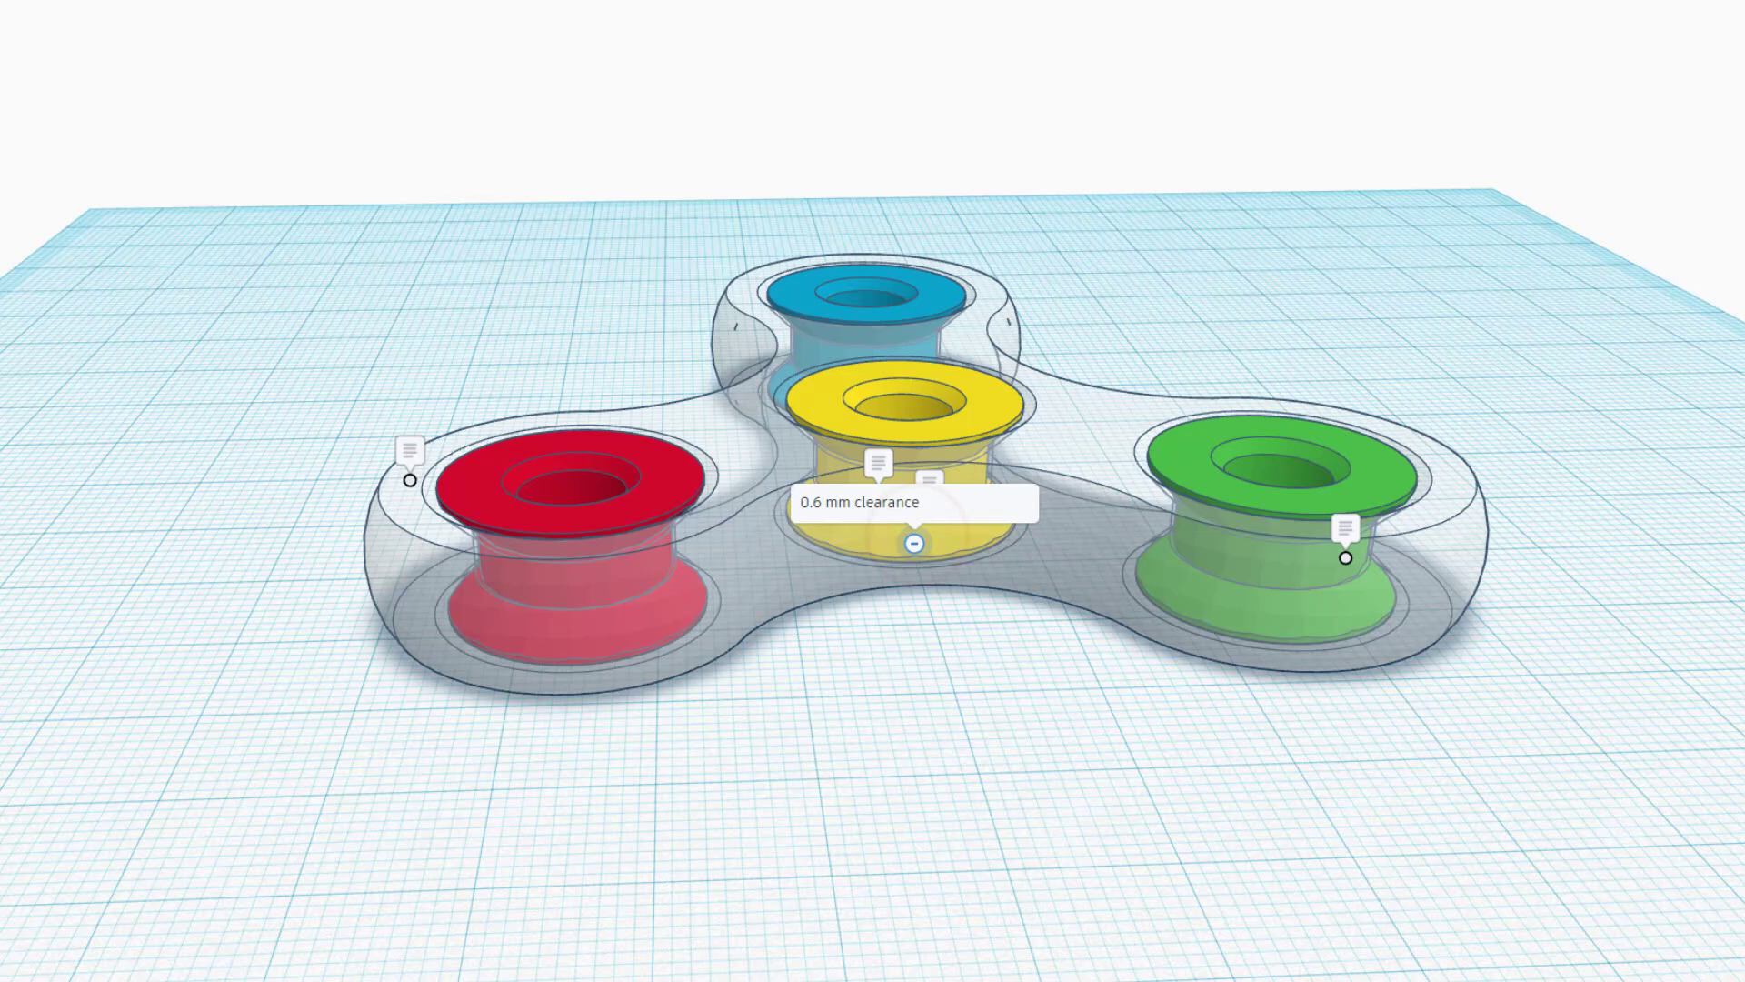
{"action": "left_click", "coordinate": [913, 545]}
{"action": "left_click", "coordinate": [928, 480]}
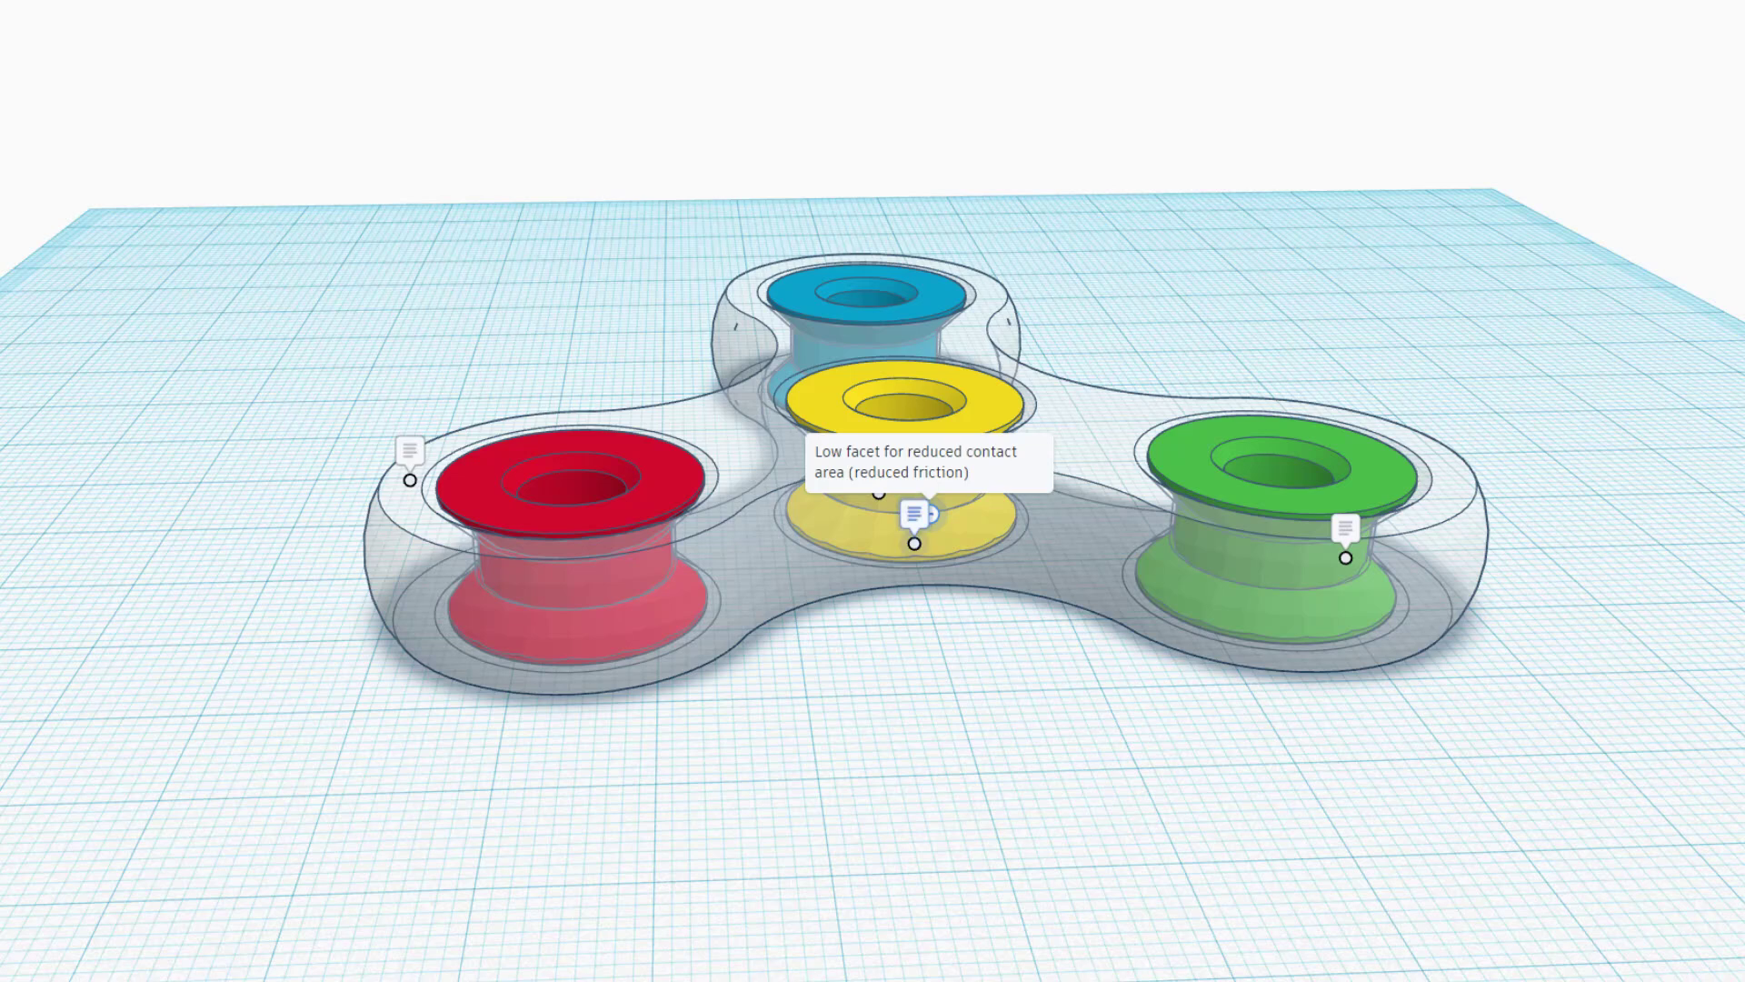
{"action": "left_click", "coordinate": [915, 517]}
{"action": "left_click", "coordinate": [911, 543]}
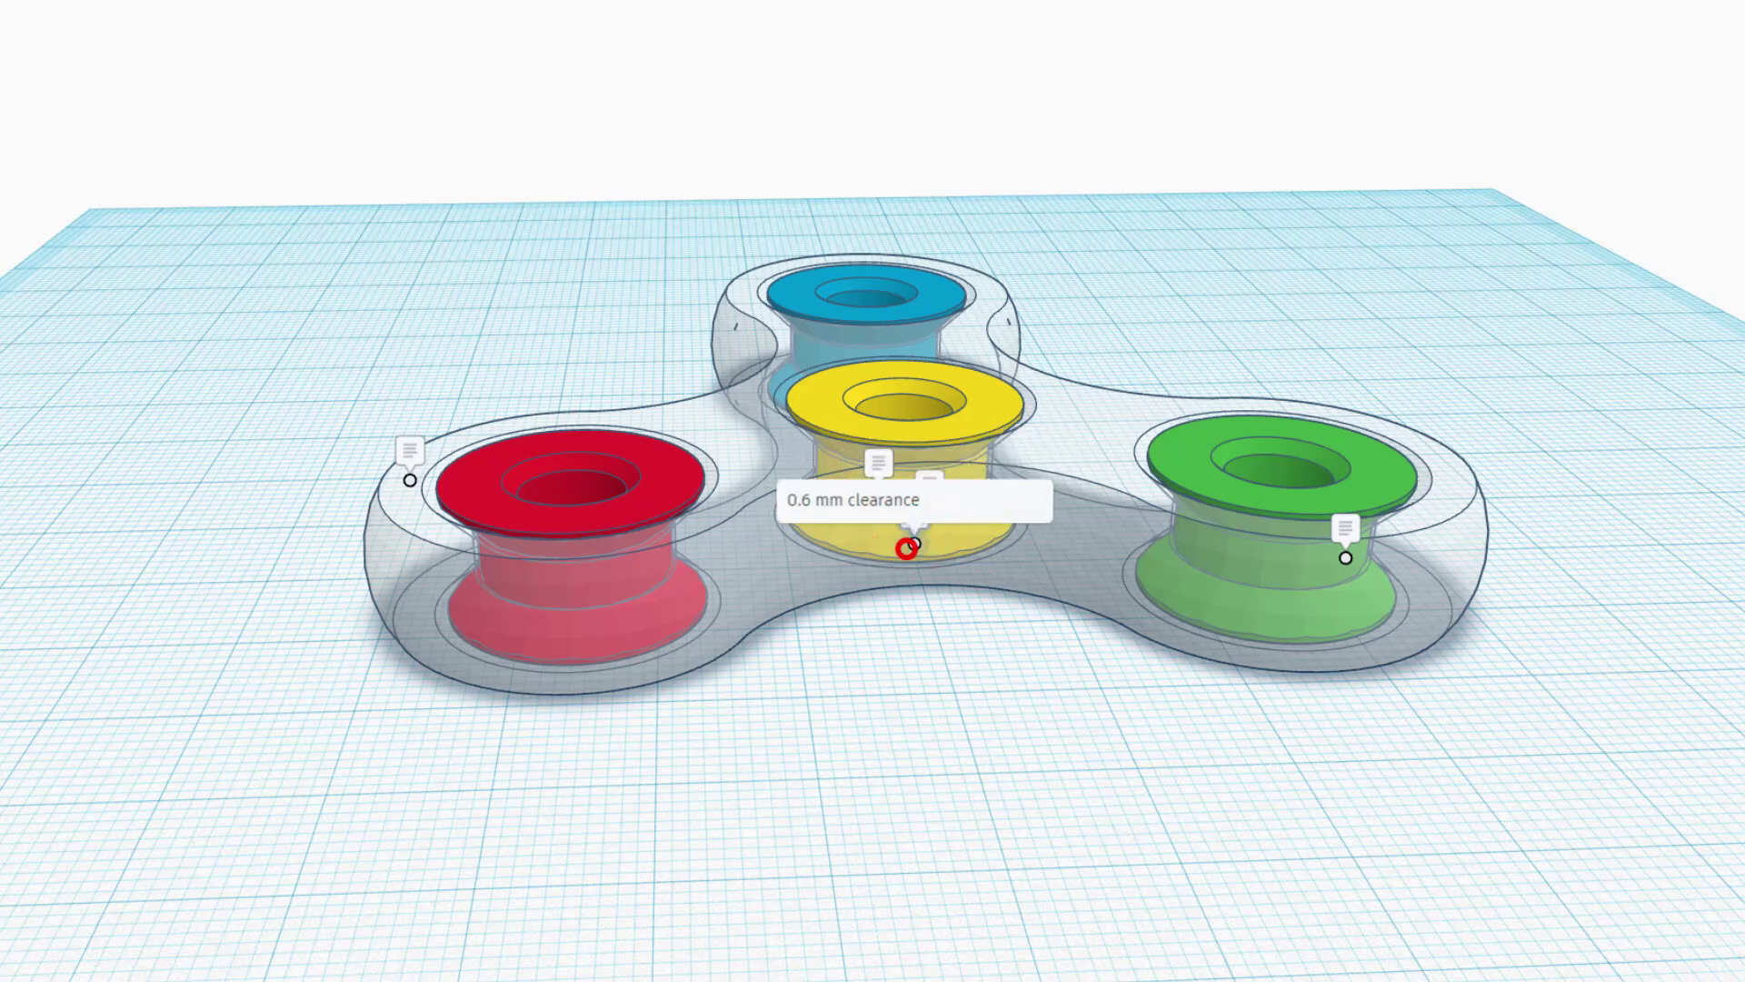
{"action": "left_click", "coordinate": [877, 465]}
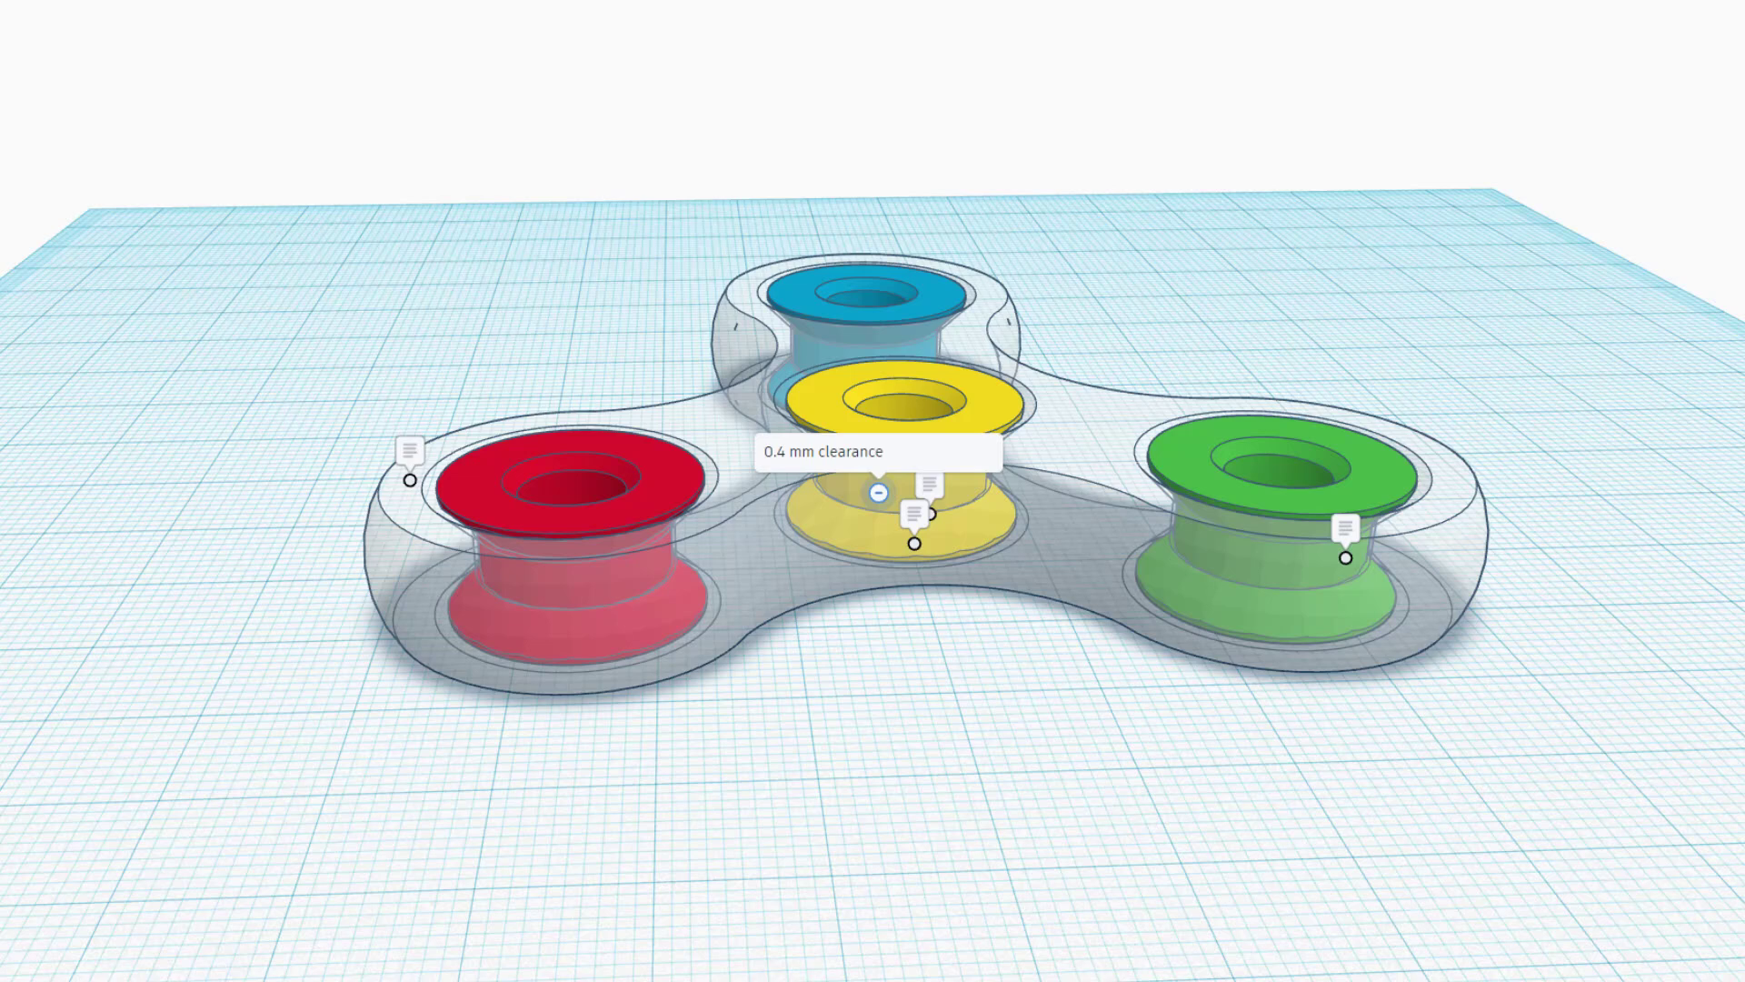
{"action": "left_click", "coordinate": [878, 492]}
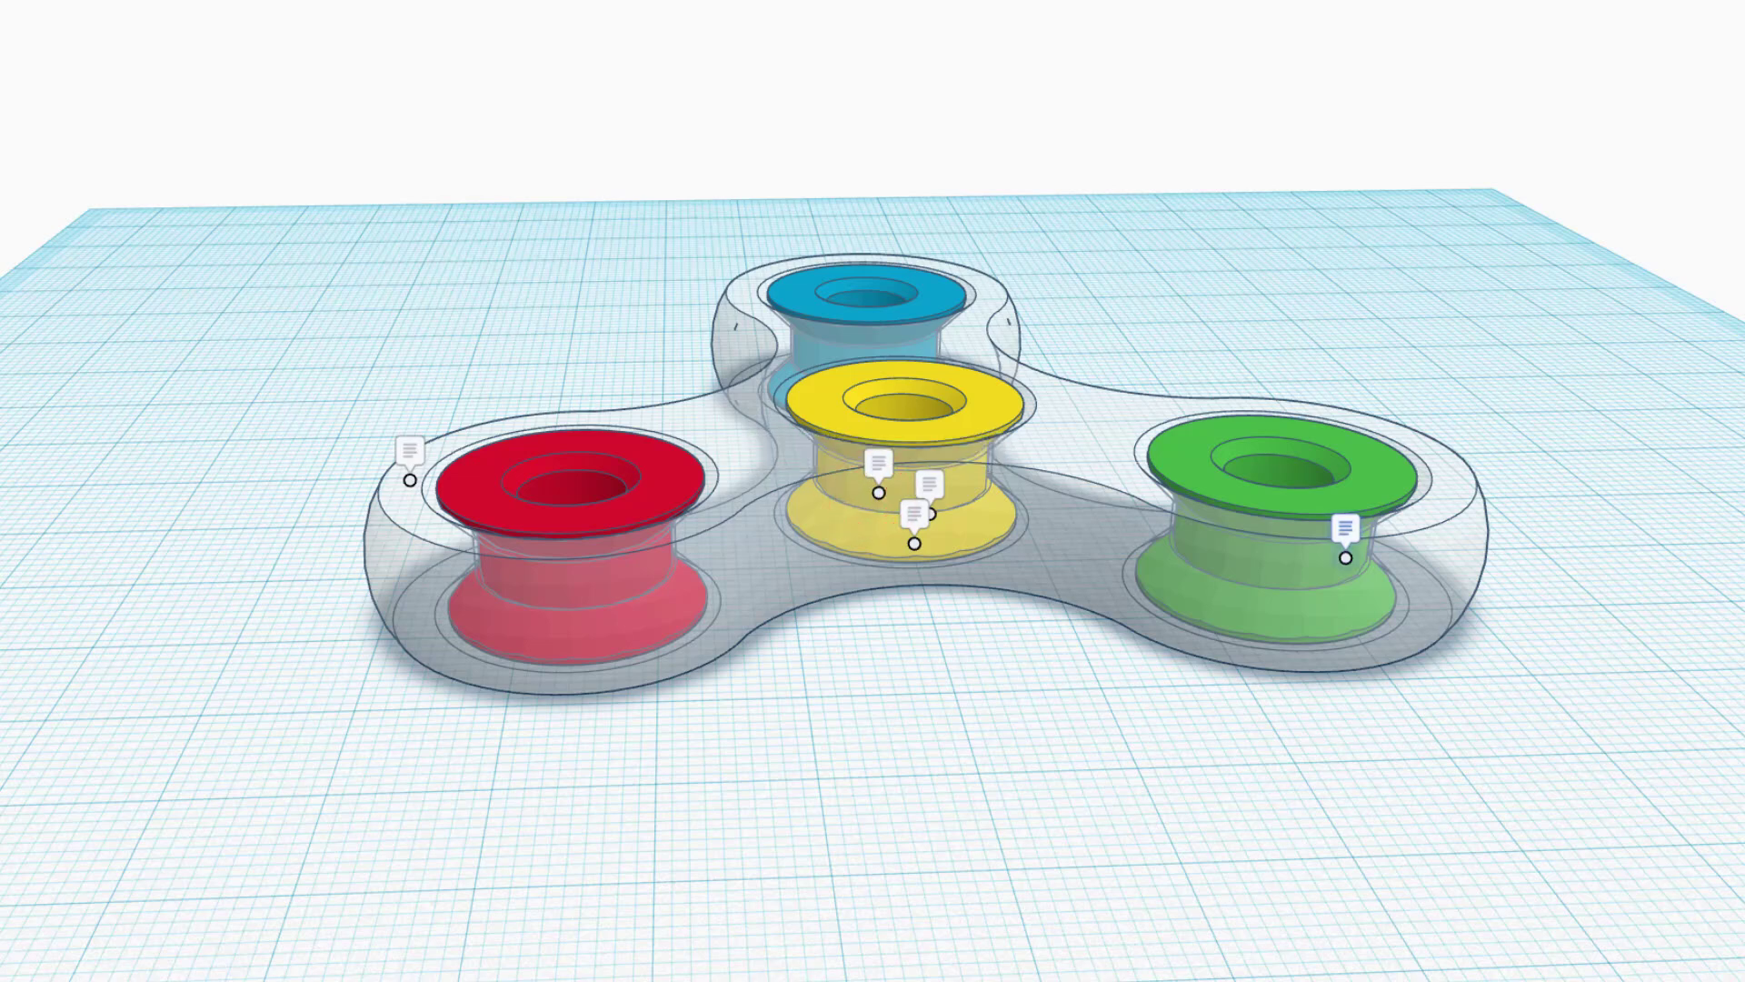
{"action": "left_click", "coordinate": [1348, 548]}
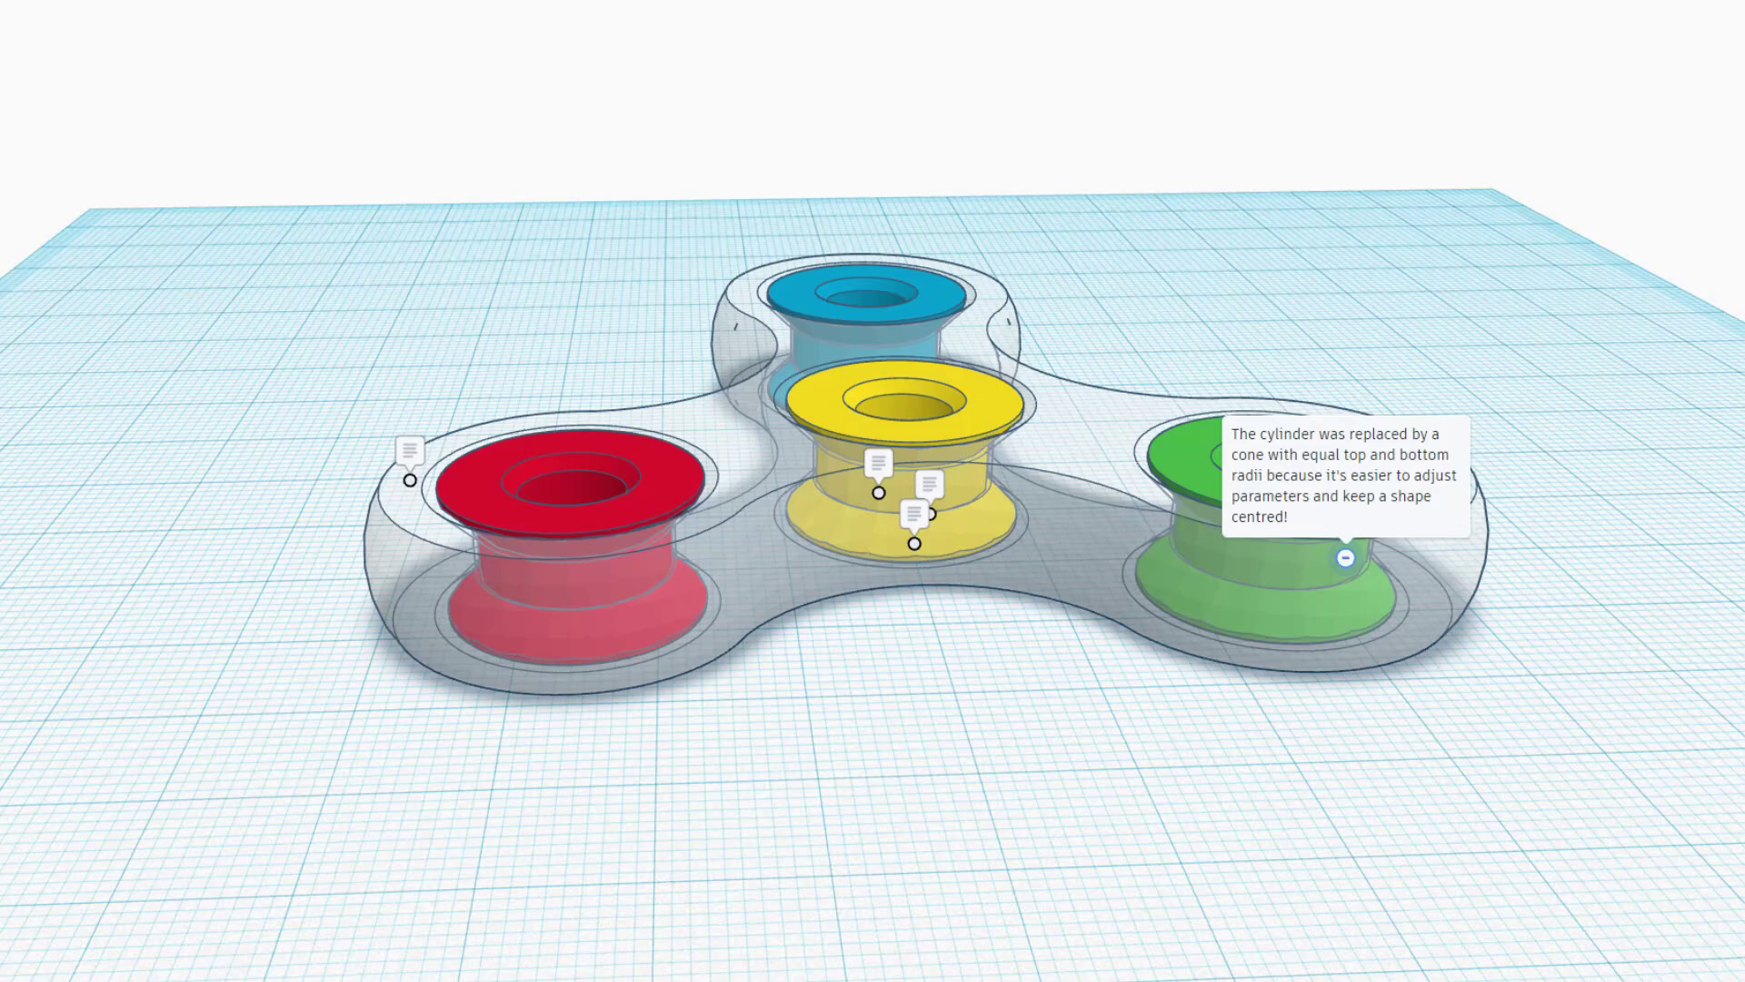
{"action": "left_click", "coordinate": [1345, 558]}
{"action": "right_click_drag", "start_coordinate": [1164, 670], "coordinate": [1126, 691]}
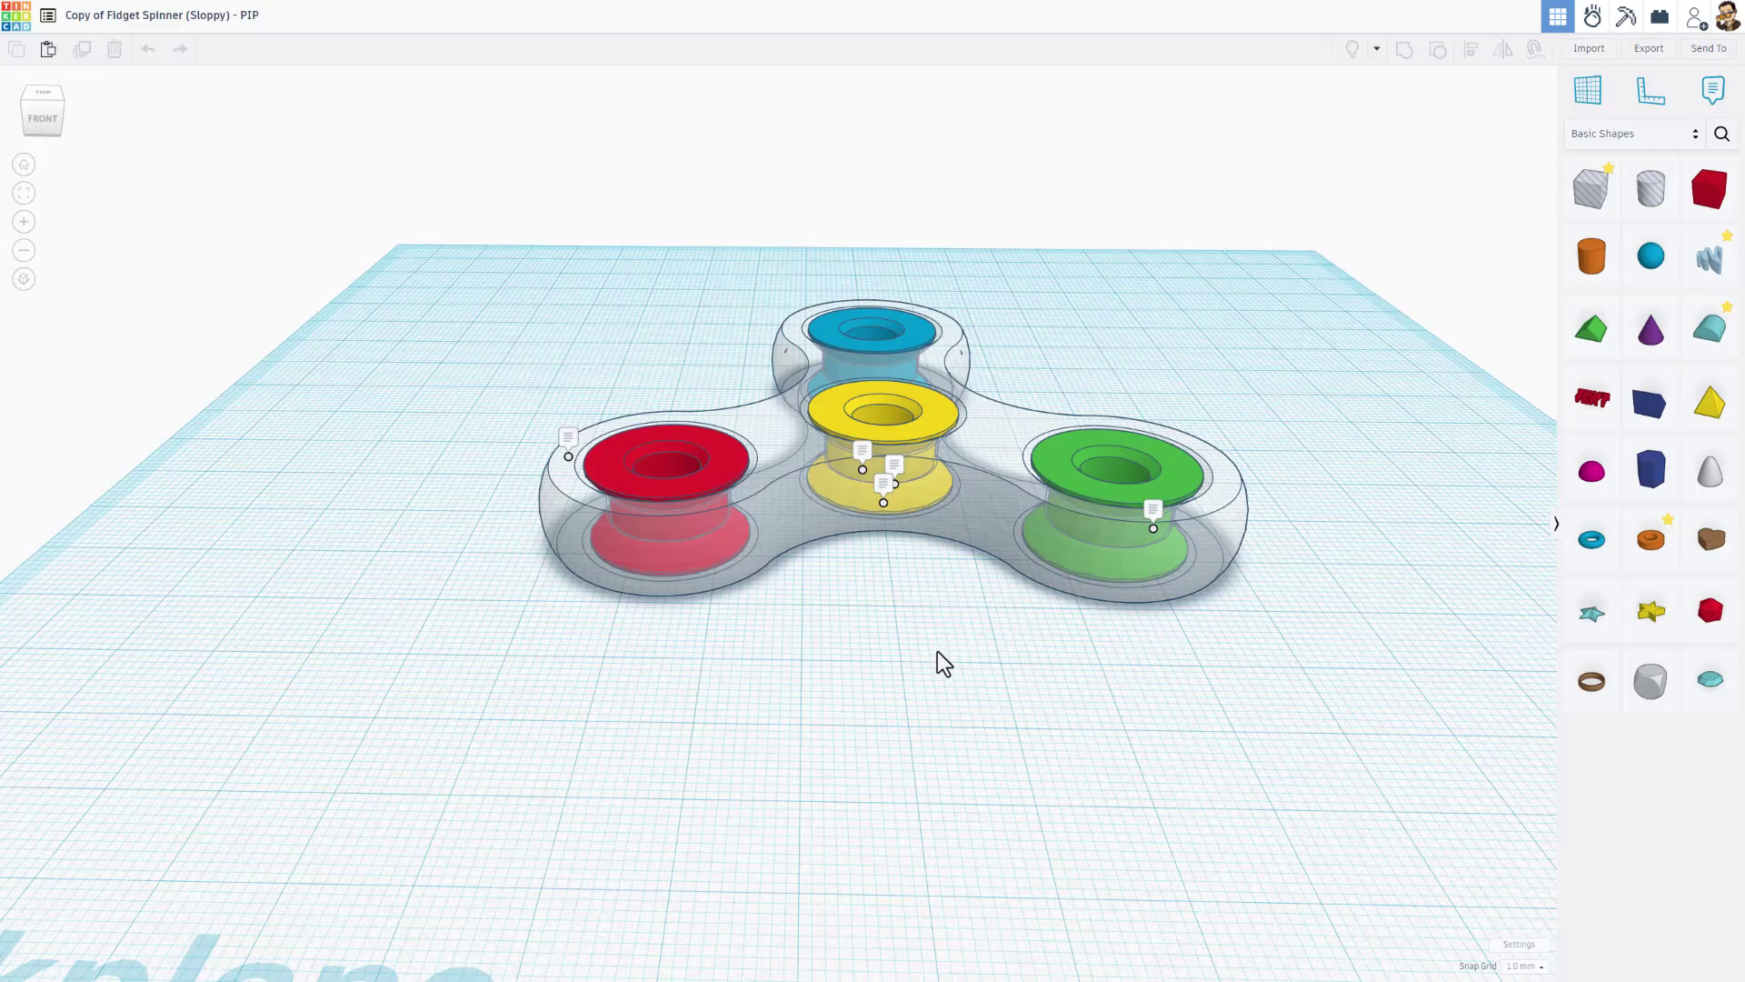
Duplicate all five spinner shapes with Ctrl+D and move the copy back-right.
{"action": "left_click", "coordinate": [917, 636]}
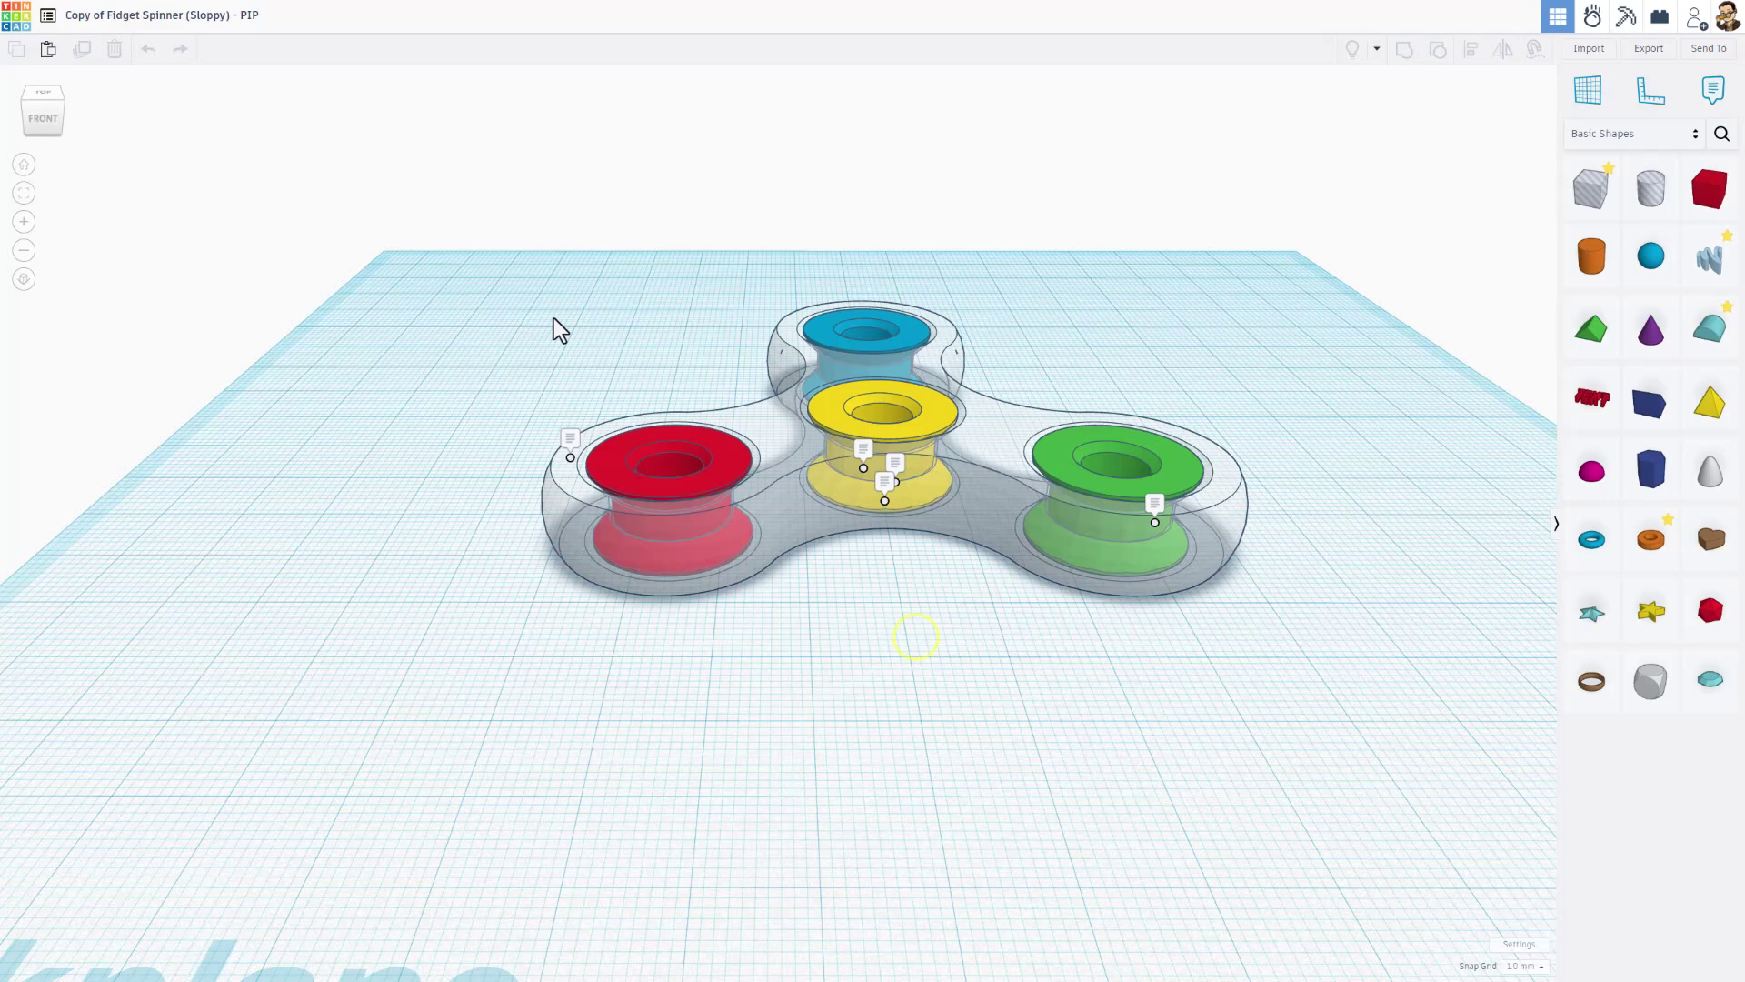
{"action": "left_click_drag", "start_coordinate": [733, 500], "coordinate": [1257, 598]}
{"action": "key", "text": "ctrl+d"}
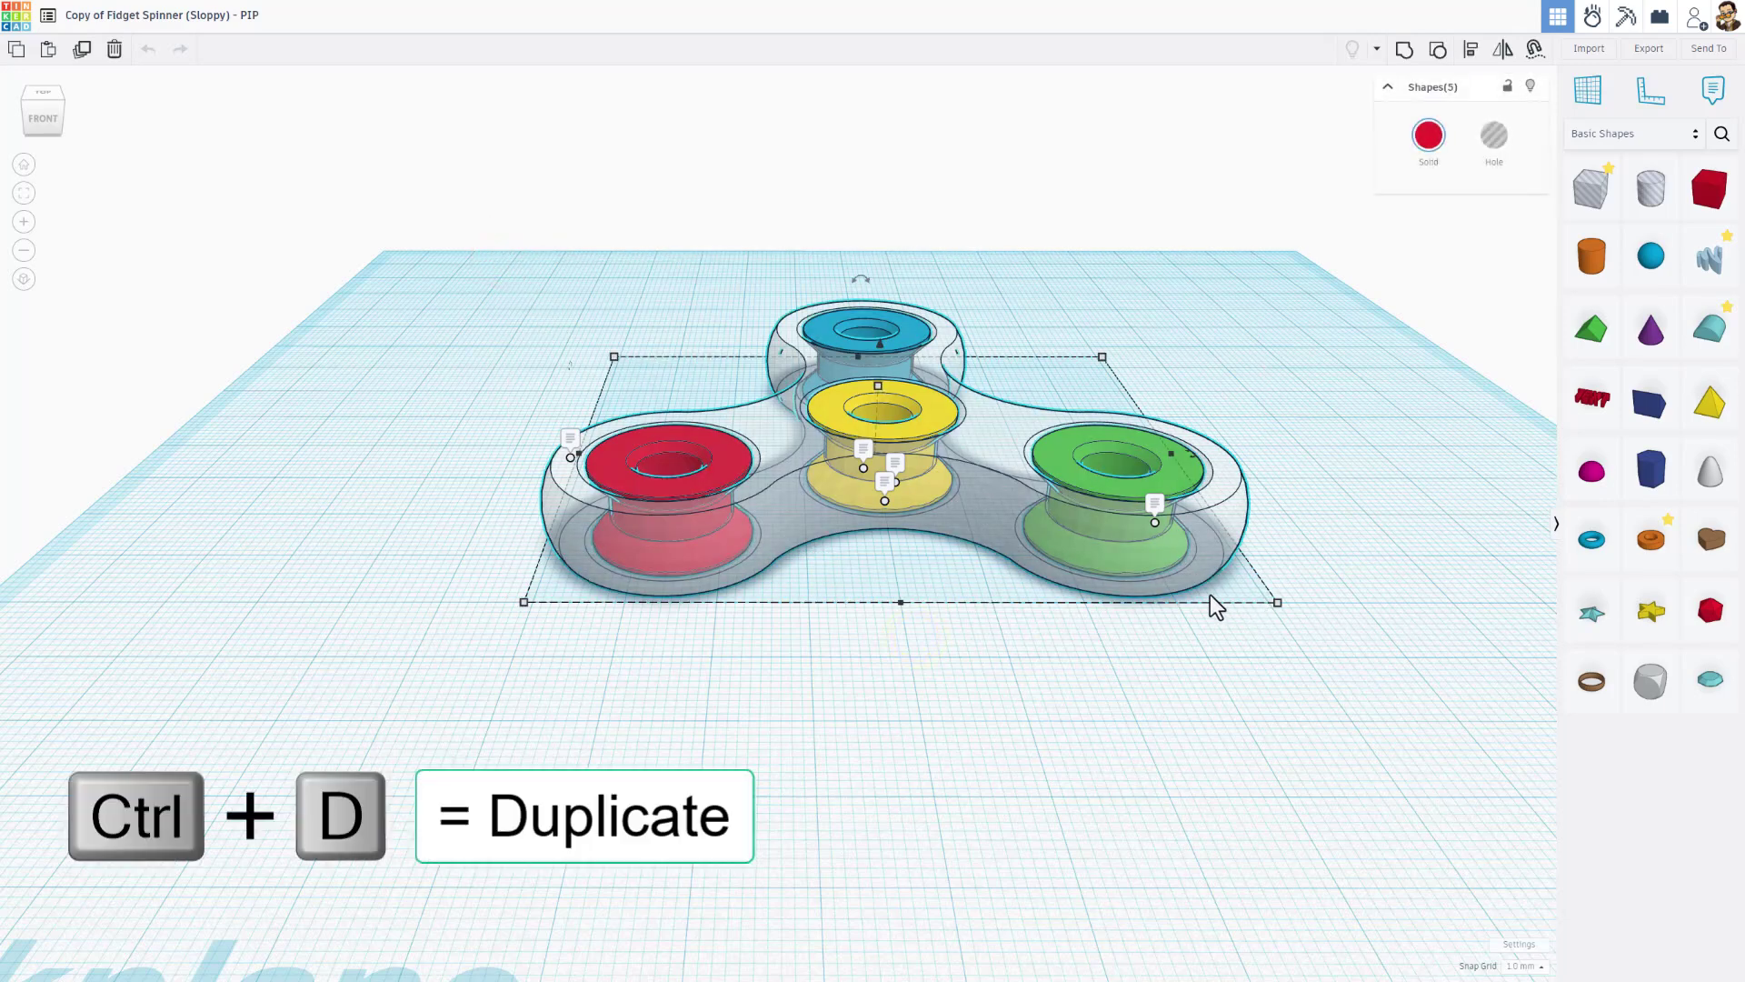
{"action": "left_click_drag", "start_coordinate": [1131, 566], "coordinate": [1341, 302]}
Orbit to view both spinners and select the original's green spool.
{"action": "left_click", "coordinate": [951, 578]}
{"action": "mouse_move", "coordinate": [951, 579]}
{"action": "right_mouse_down"}
{"action": "mouse_move", "coordinate": [1040, 630]}
{"action": "mouse_move", "coordinate": [940, 672]}
{"action": "mouse_move", "coordinate": [918, 650]}
{"action": "mouse_move", "coordinate": [955, 705]}
{"action": "mouse_move", "coordinate": [845, 682]}
{"action": "mouse_move", "coordinate": [873, 693]}
{"action": "mouse_move", "coordinate": [847, 516]}
{"action": "right_mouse_up"}
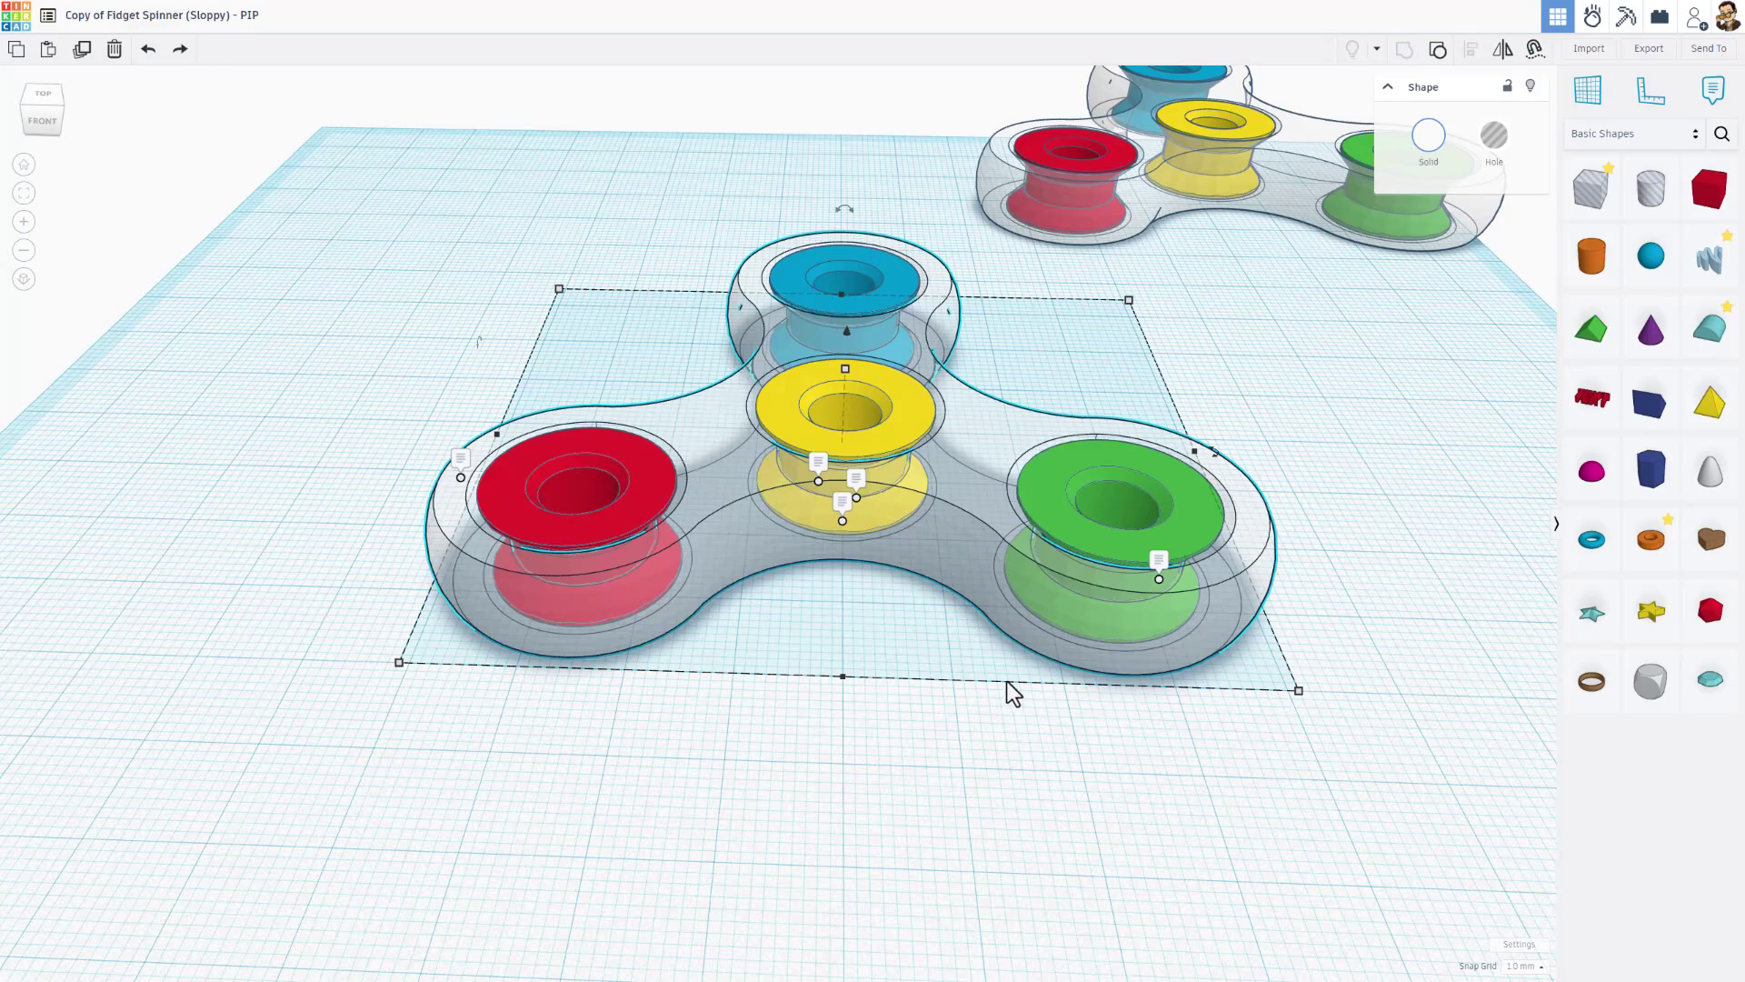
{"action": "right_click_drag", "start_coordinate": [1011, 694], "coordinate": [1030, 526]}
{"action": "left_click", "coordinate": [1036, 471]}
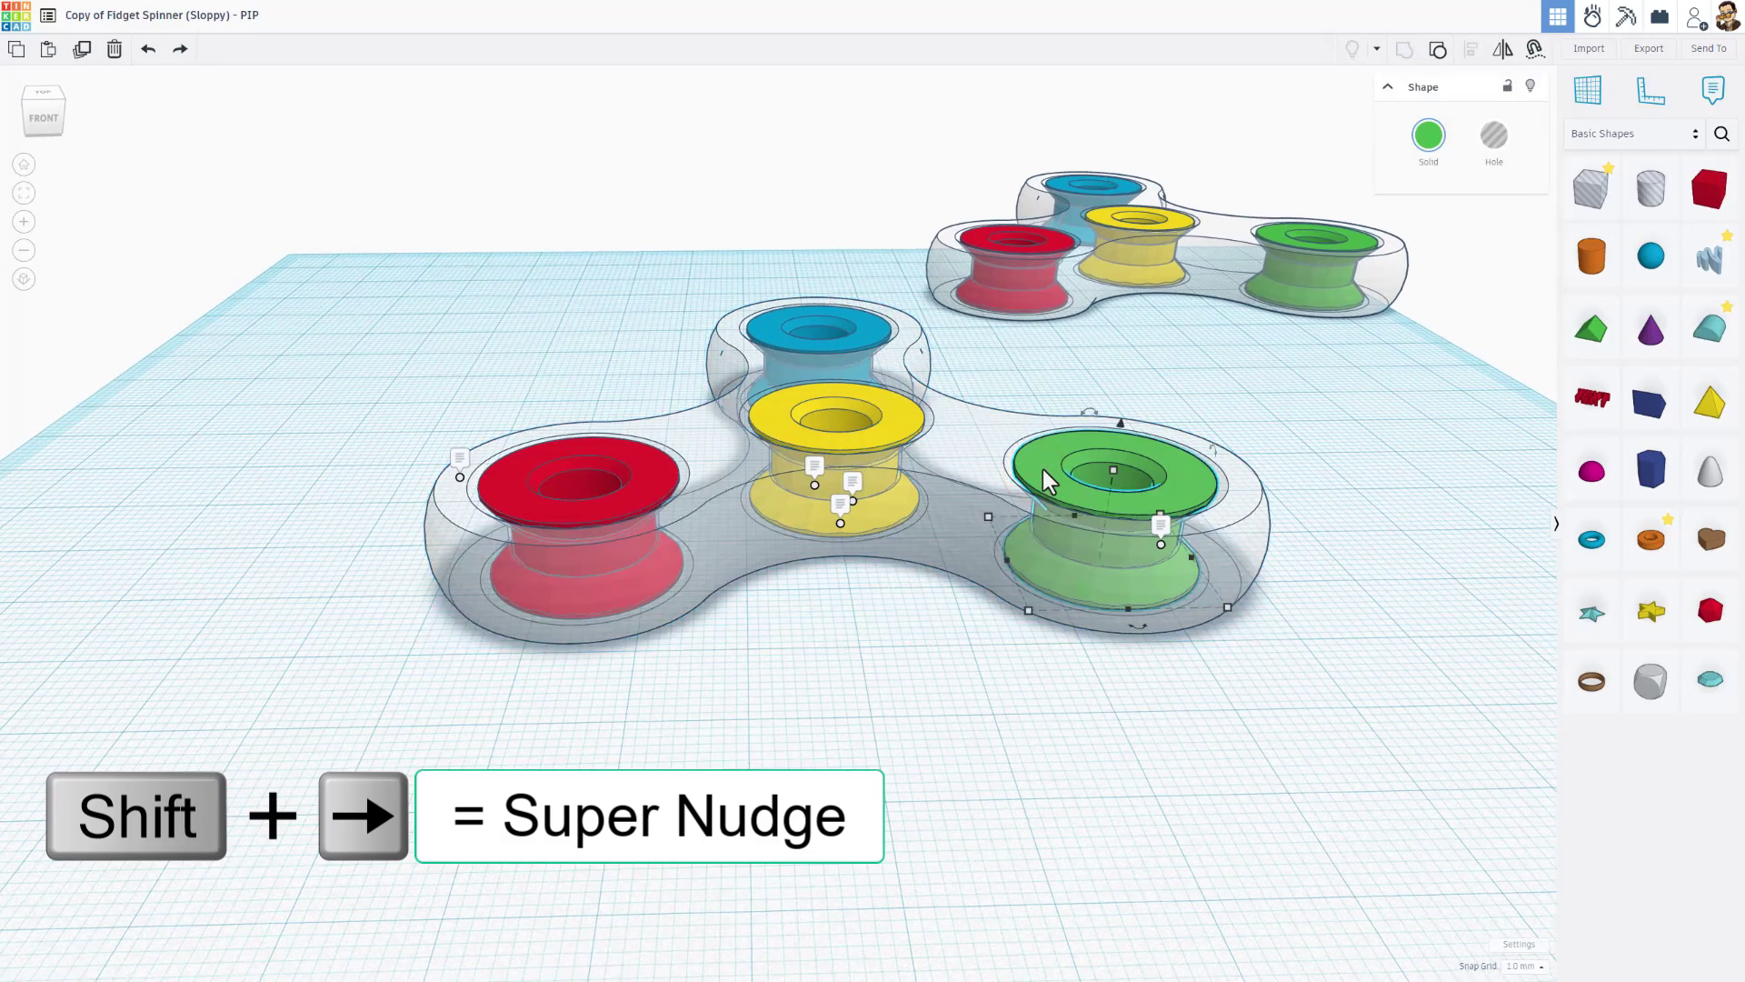
Nudge the green spool out of the body and delete the red and blue spools.
{"action": "key", "text": "shift+Right"}
{"action": "key", "text": "shift+Right"}
{"action": "key", "text": "shift+Right"}
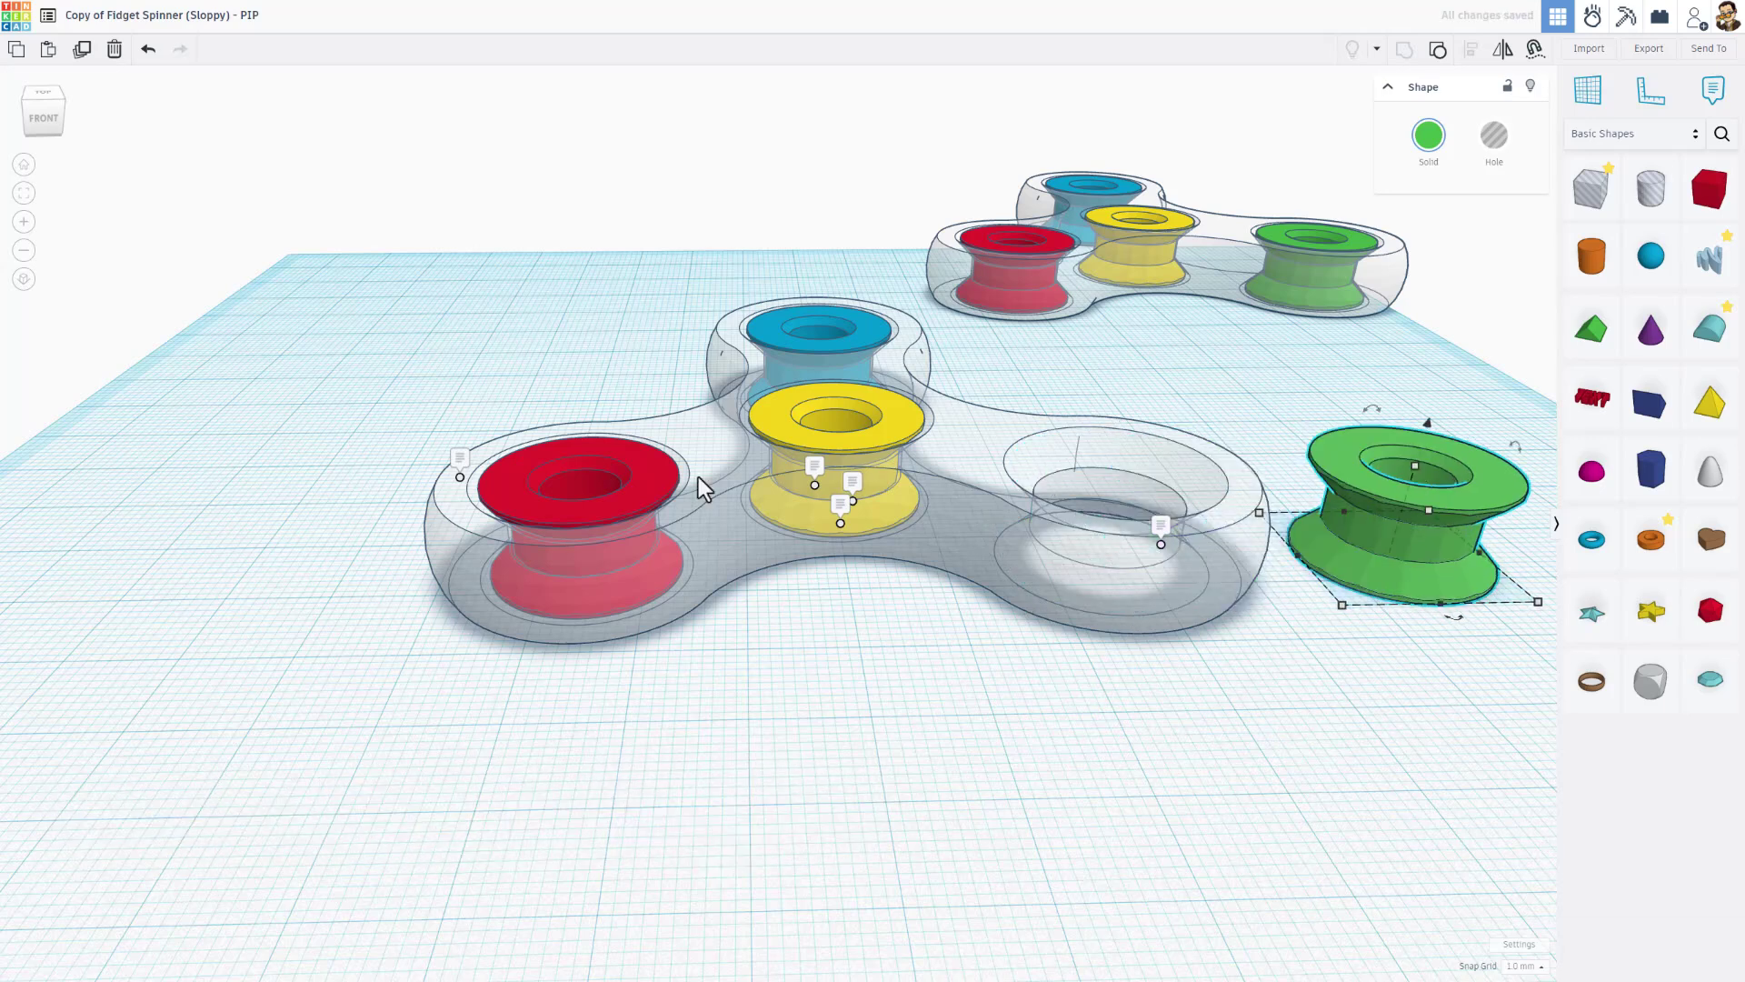
{"action": "left_click", "coordinate": [655, 496]}
{"action": "key", "text": "Delete"}
{"action": "left_click", "coordinate": [788, 341]}
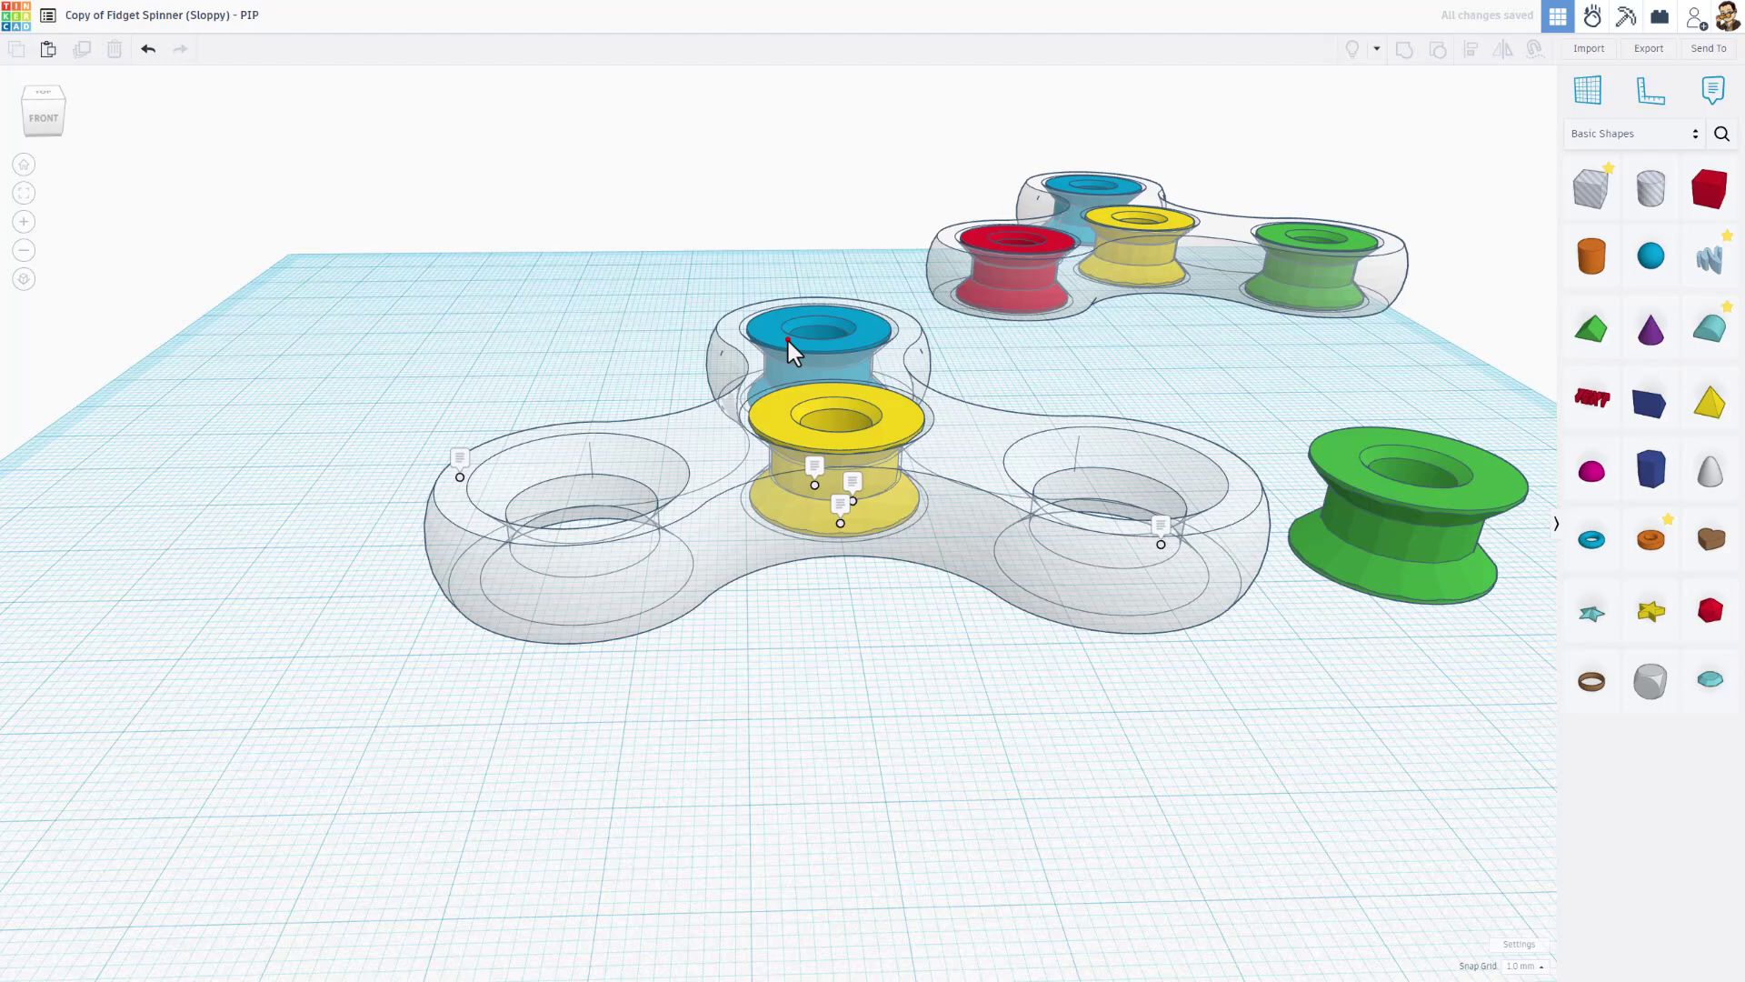
{"action": "key", "text": "Delete"}
Group the spinner parts into one orange body and hide it.
{"action": "left_click", "coordinate": [713, 480]}
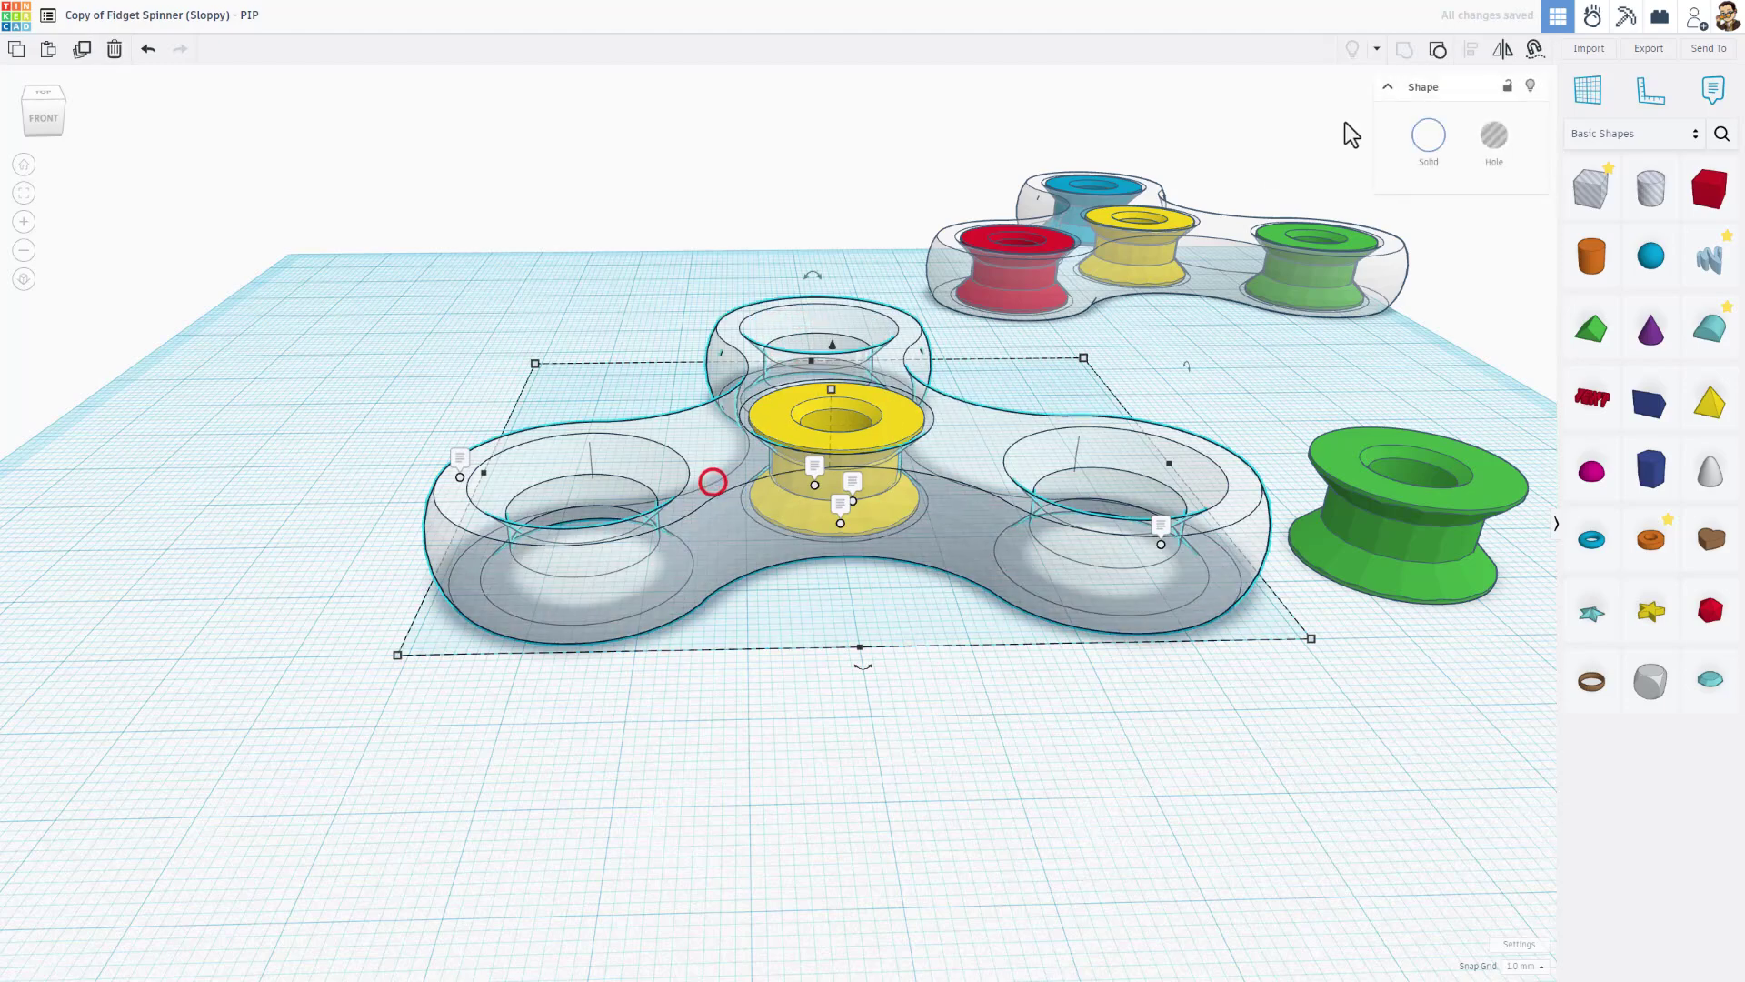
{"action": "left_click", "coordinate": [1437, 53]}
{"action": "left_click", "coordinate": [822, 709]}
{"action": "left_click", "coordinate": [895, 564]}
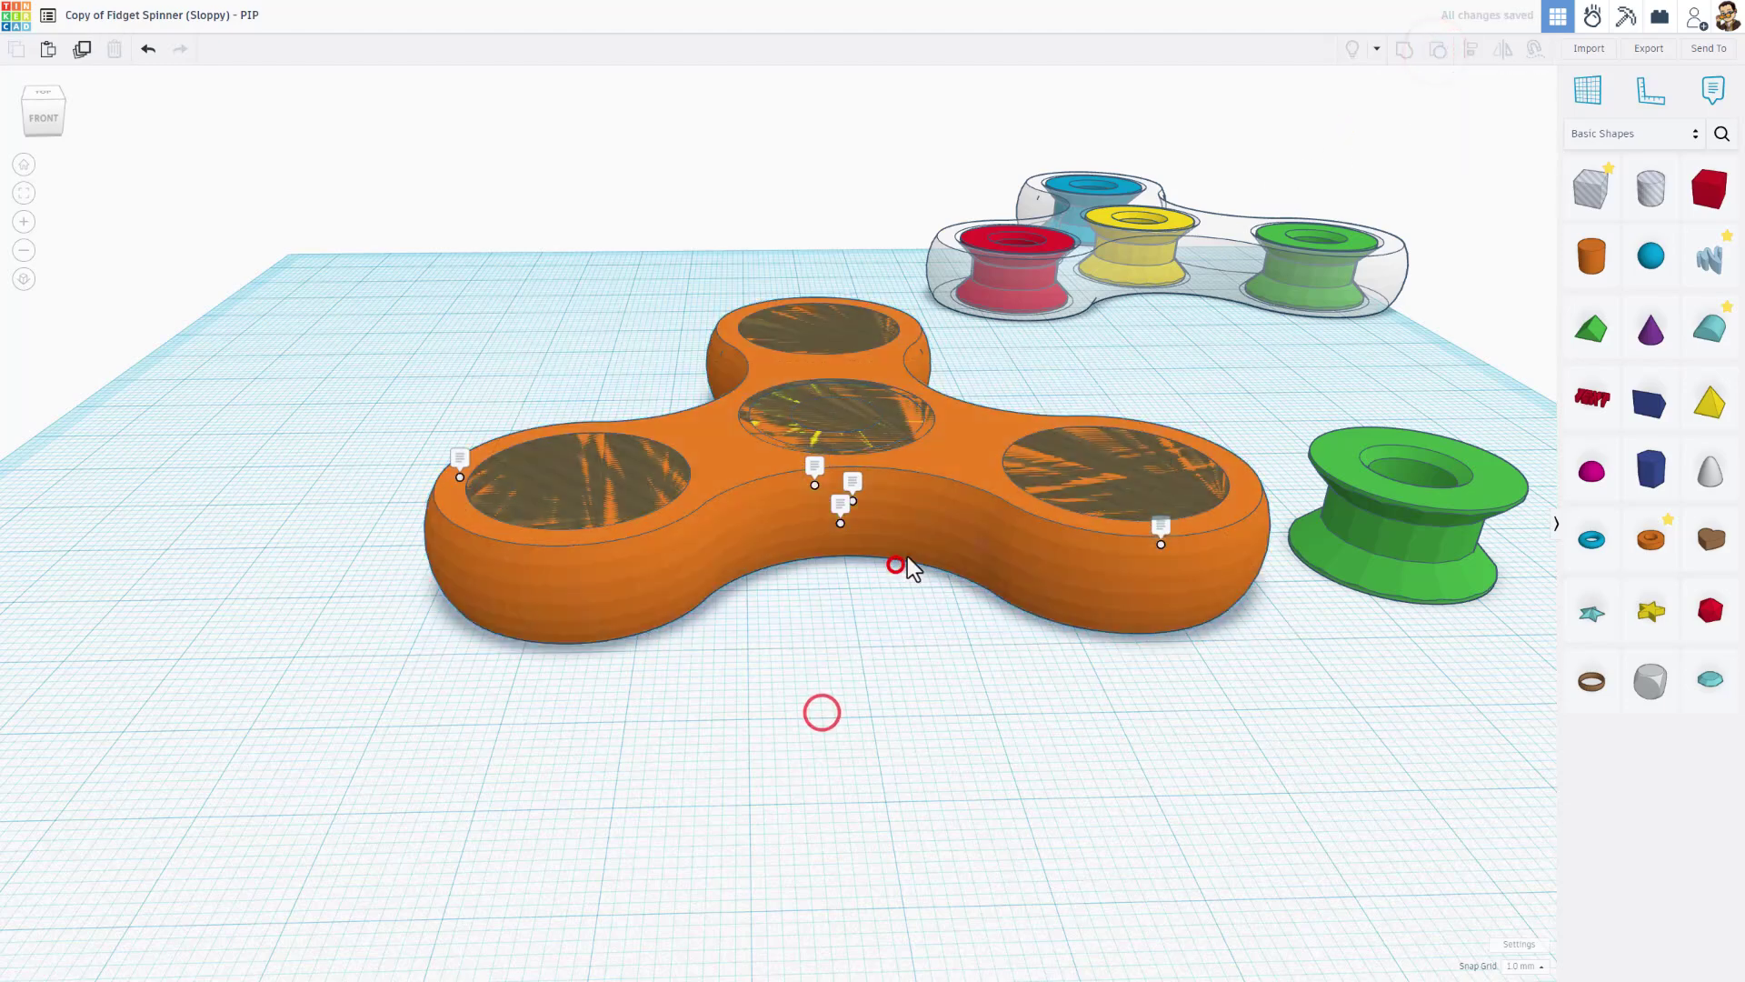
{"action": "left_click", "coordinate": [941, 514]}
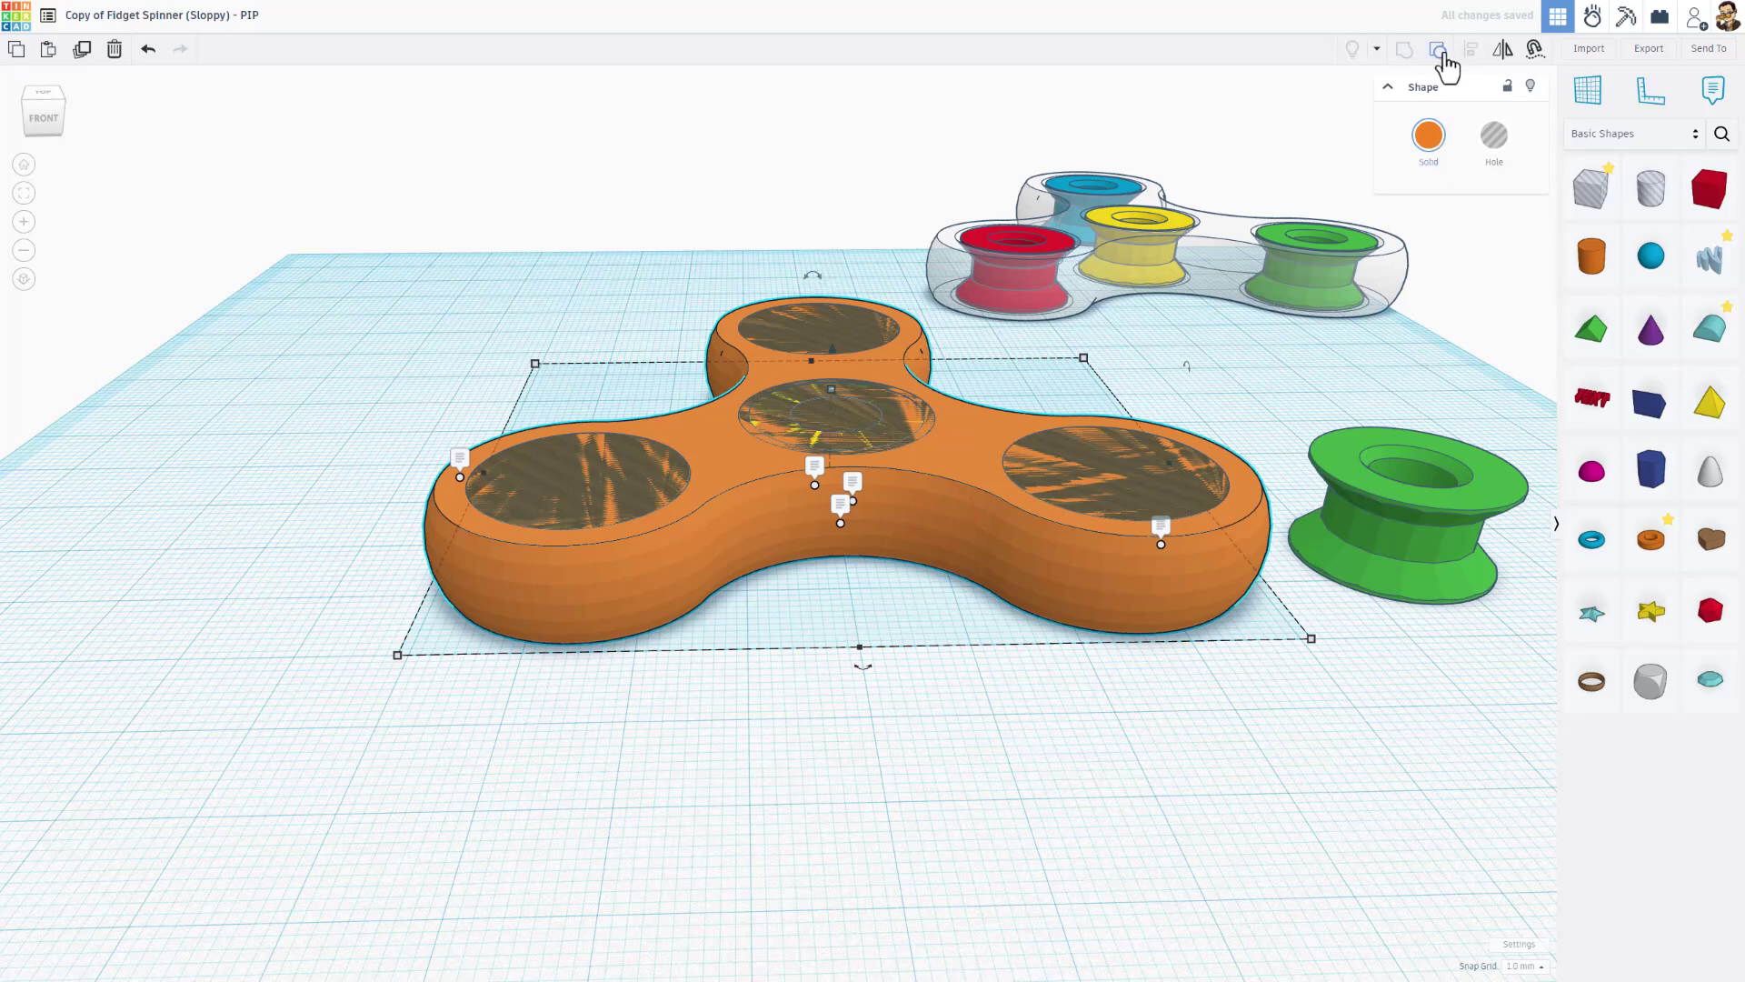
{"action": "left_click", "coordinate": [1531, 86]}
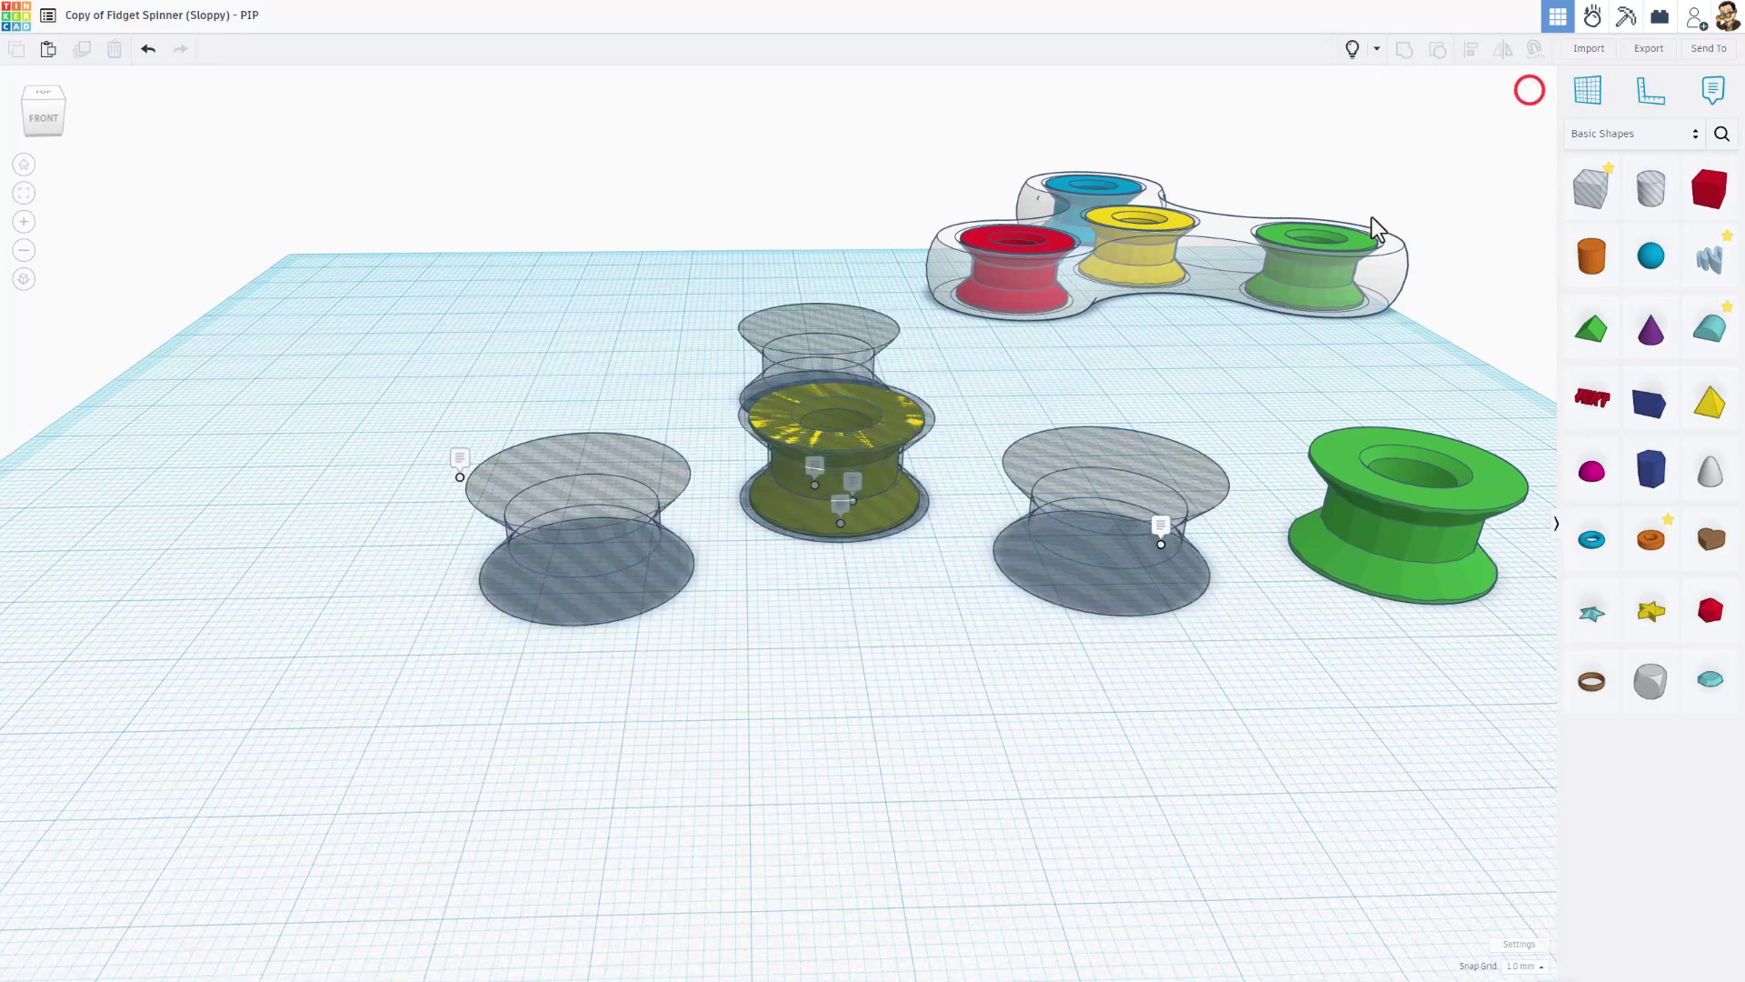
Turn the right hole spool solid and ungroup the green spool into its parts.
{"action": "left_click", "coordinate": [1107, 596]}
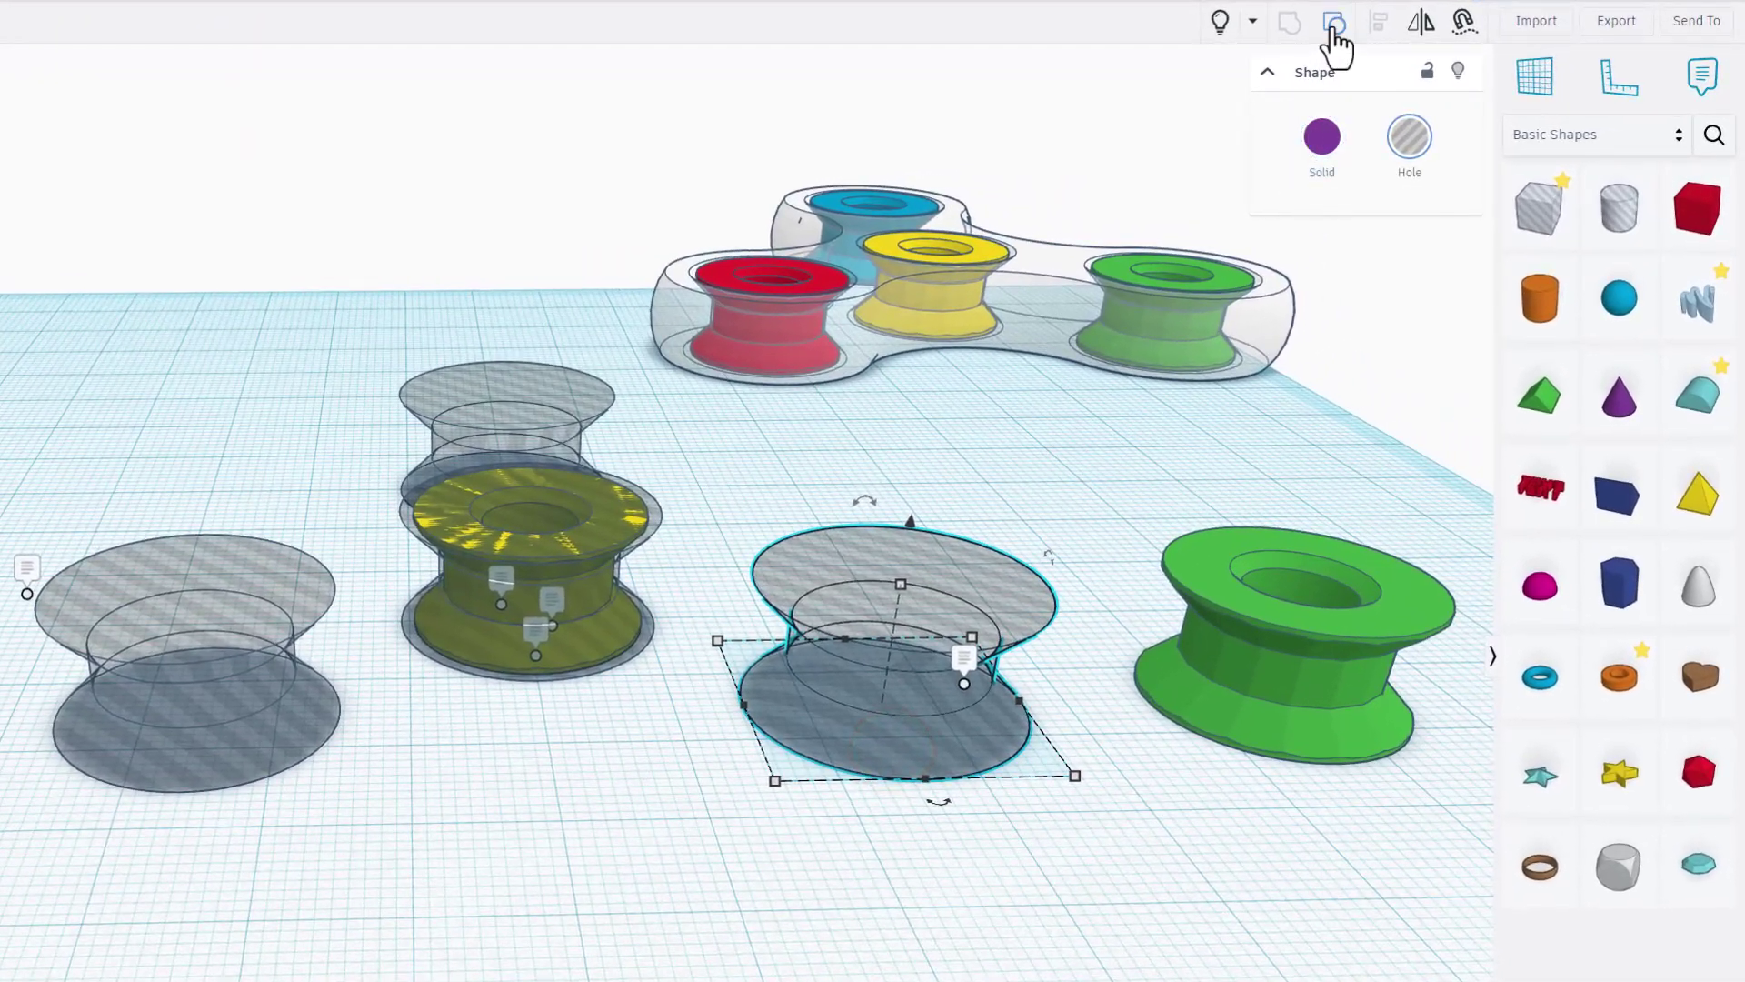
{"action": "left_click", "coordinate": [1333, 26]}
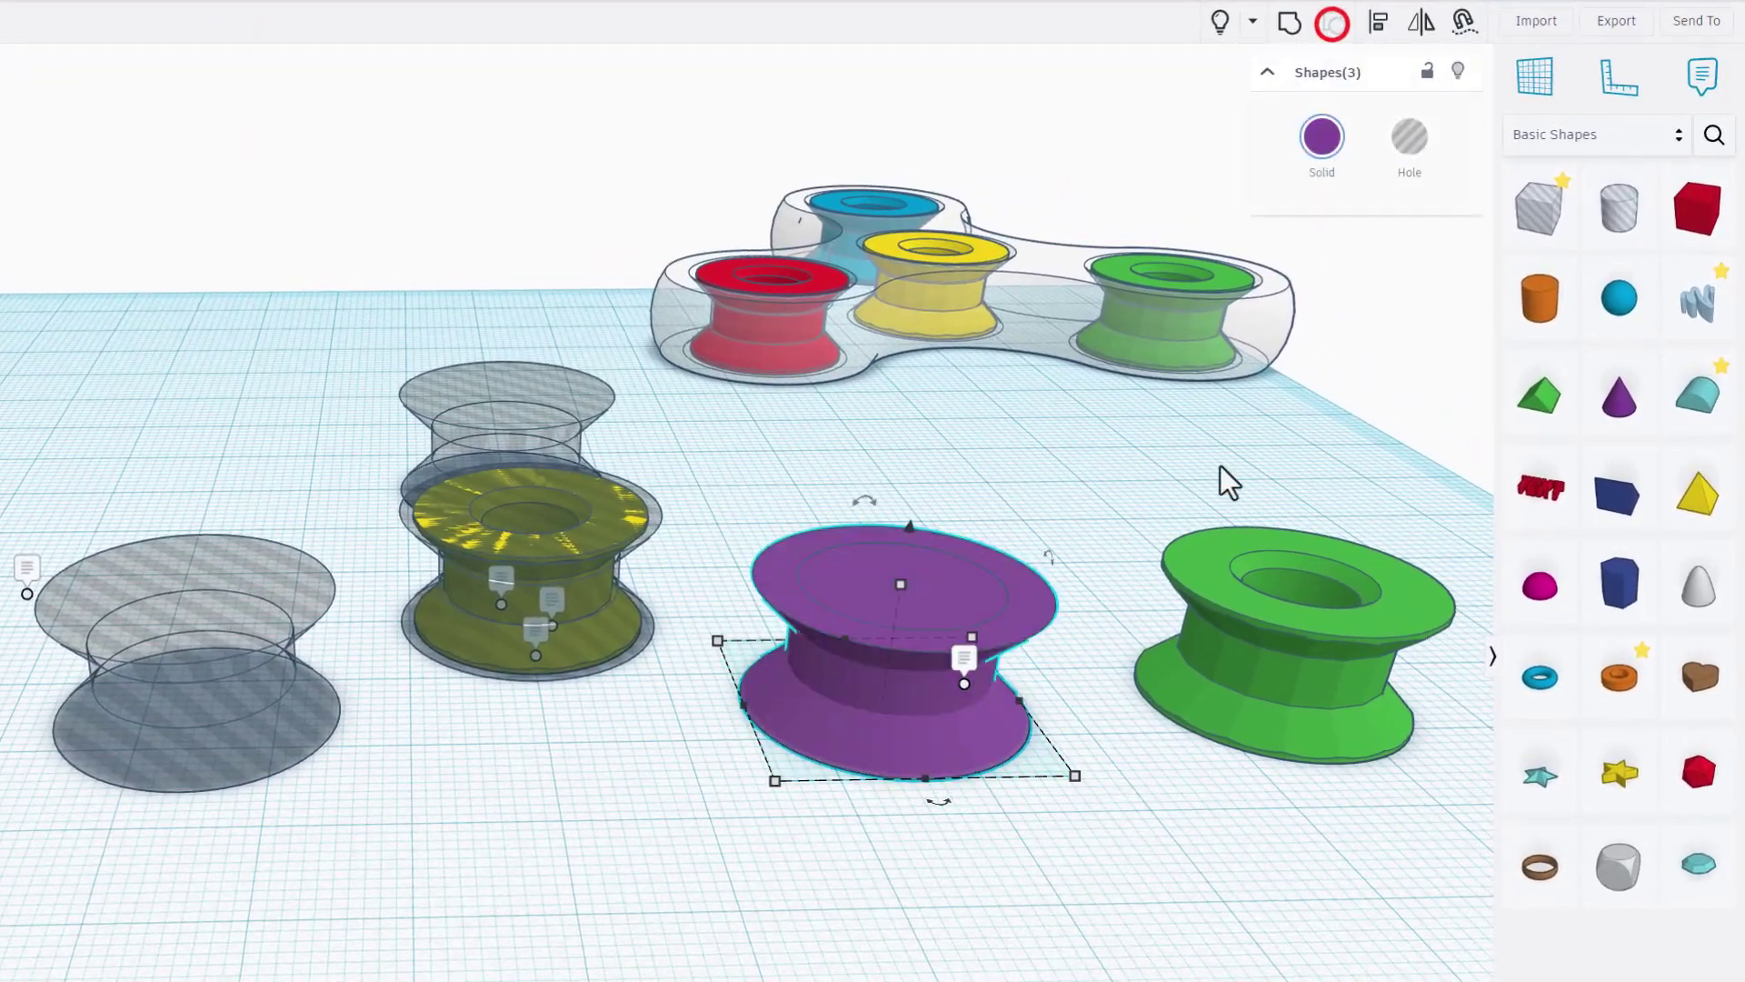
{"action": "left_click", "coordinate": [1169, 791]}
{"action": "left_click", "coordinate": [1226, 697]}
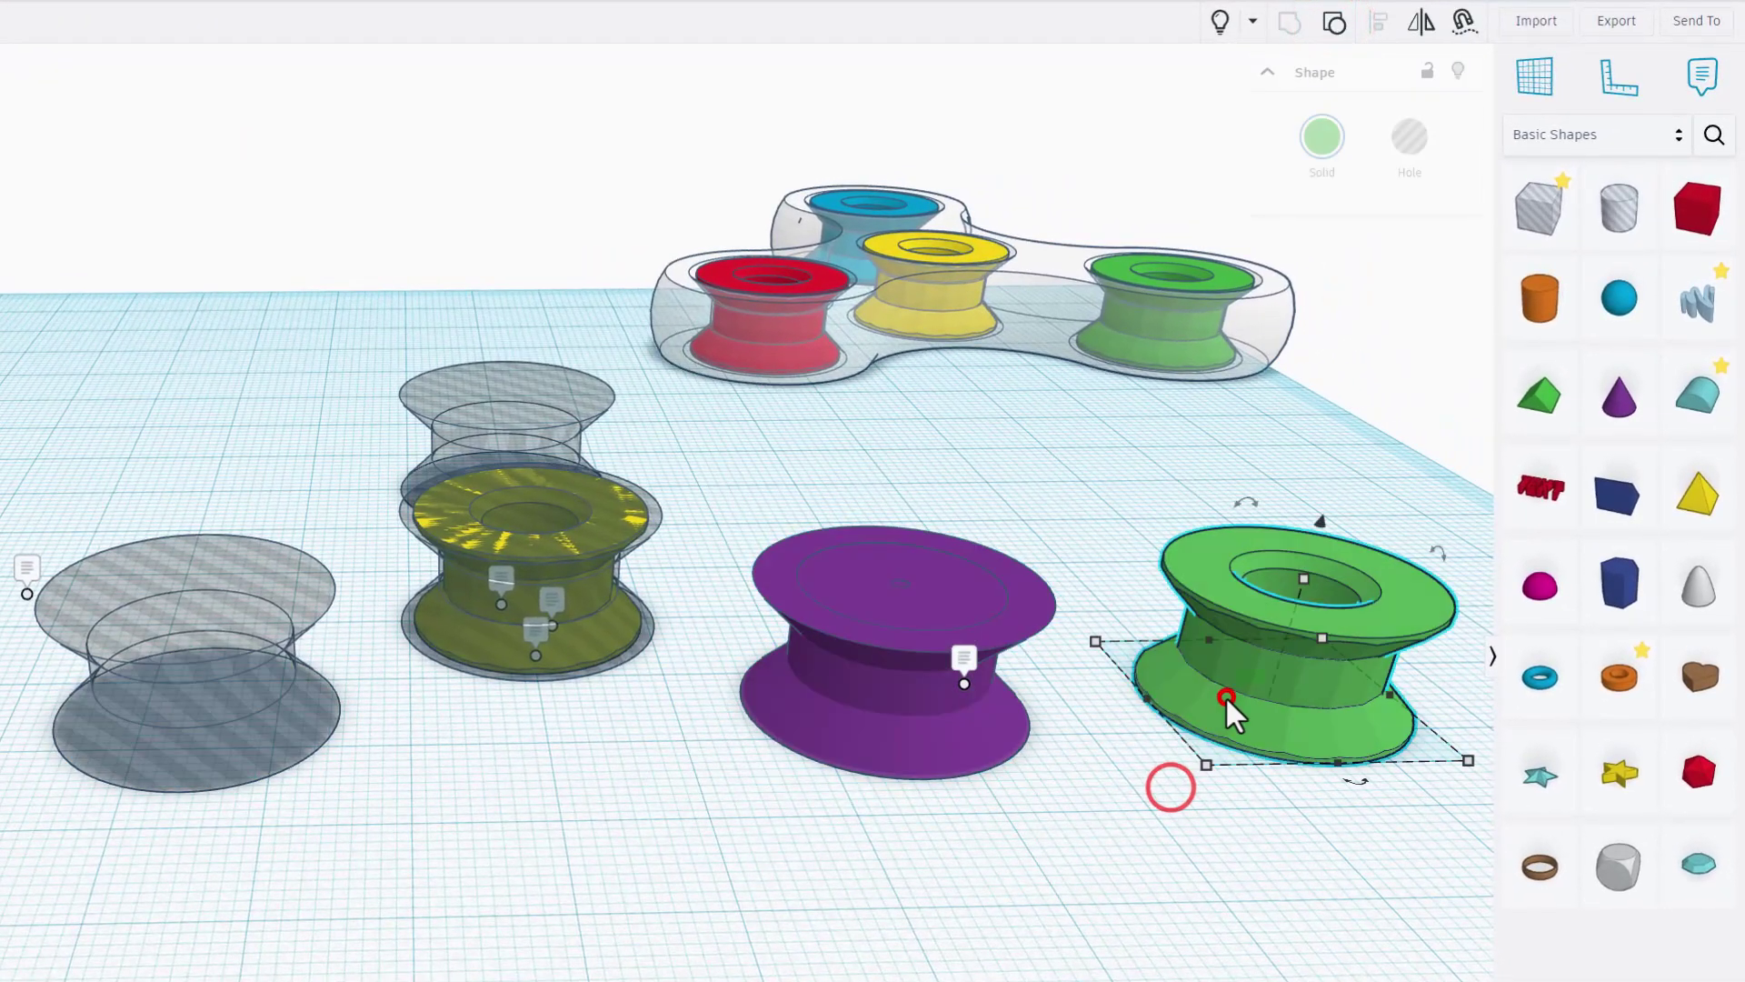
{"action": "left_click", "coordinate": [1333, 25]}
Lower the clear hole cylinder below the spool, dropping it to the workplane with D.
{"action": "left_click", "coordinate": [1093, 835]}
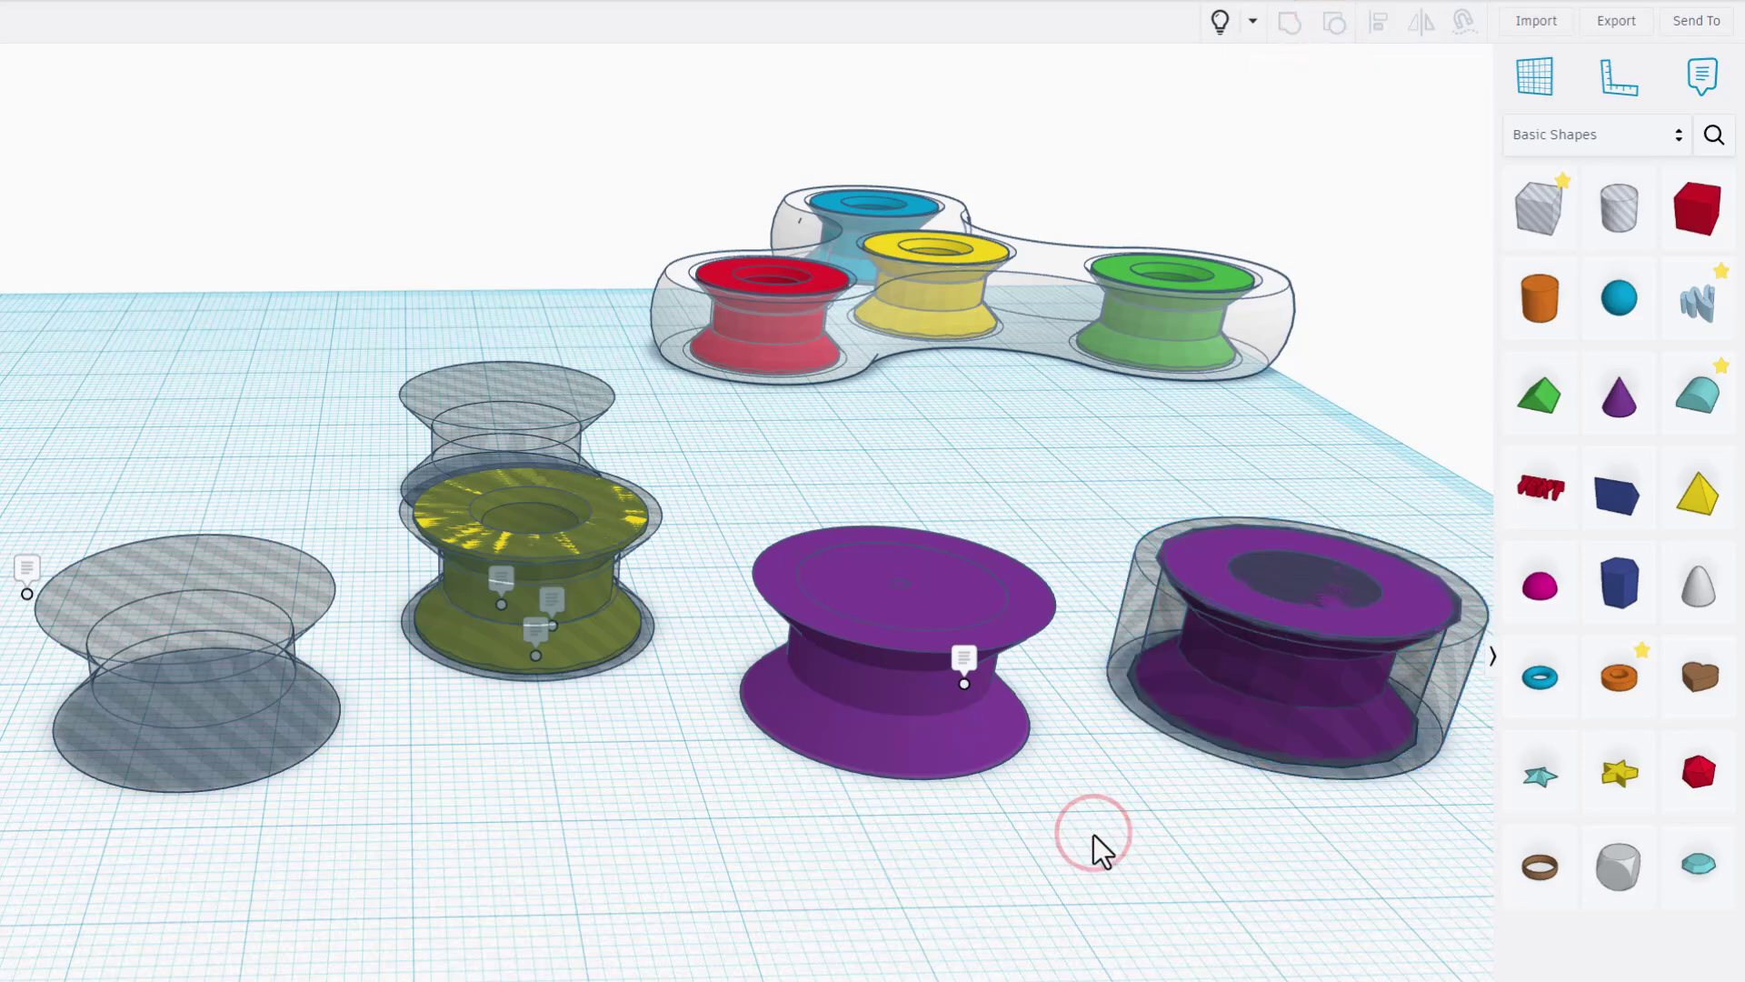
{"action": "left_click", "coordinate": [1127, 636]}
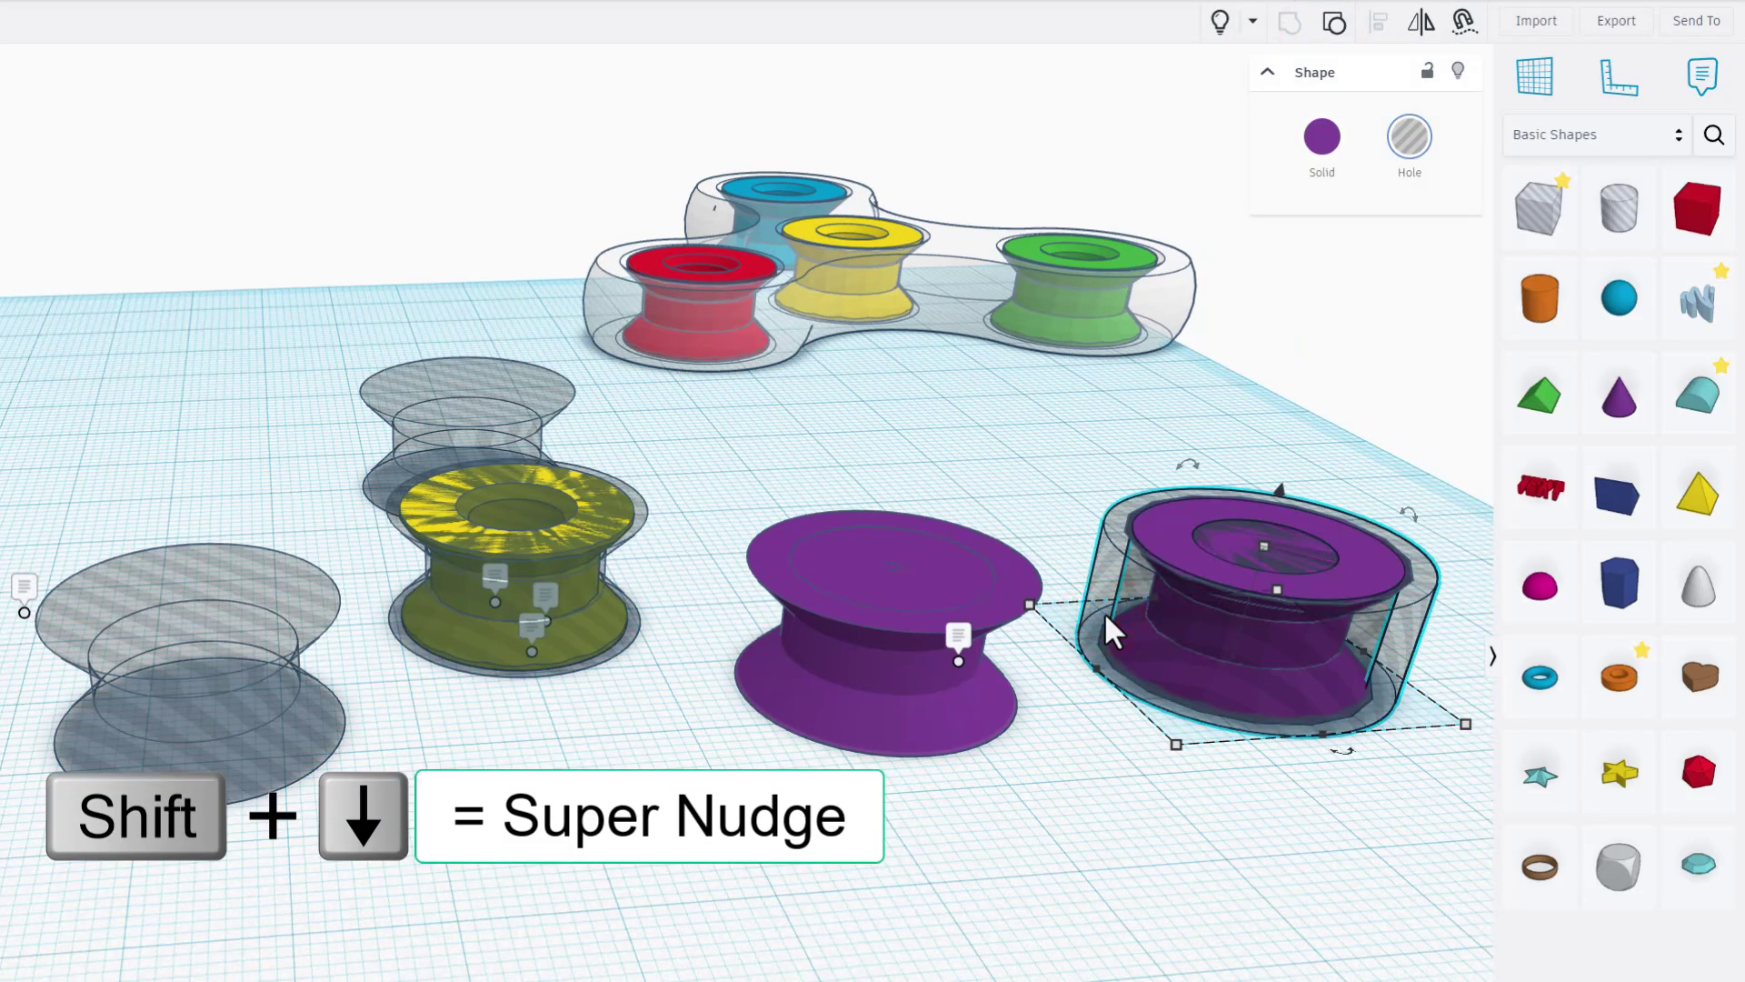
{"action": "key", "text": "shift+Down"}
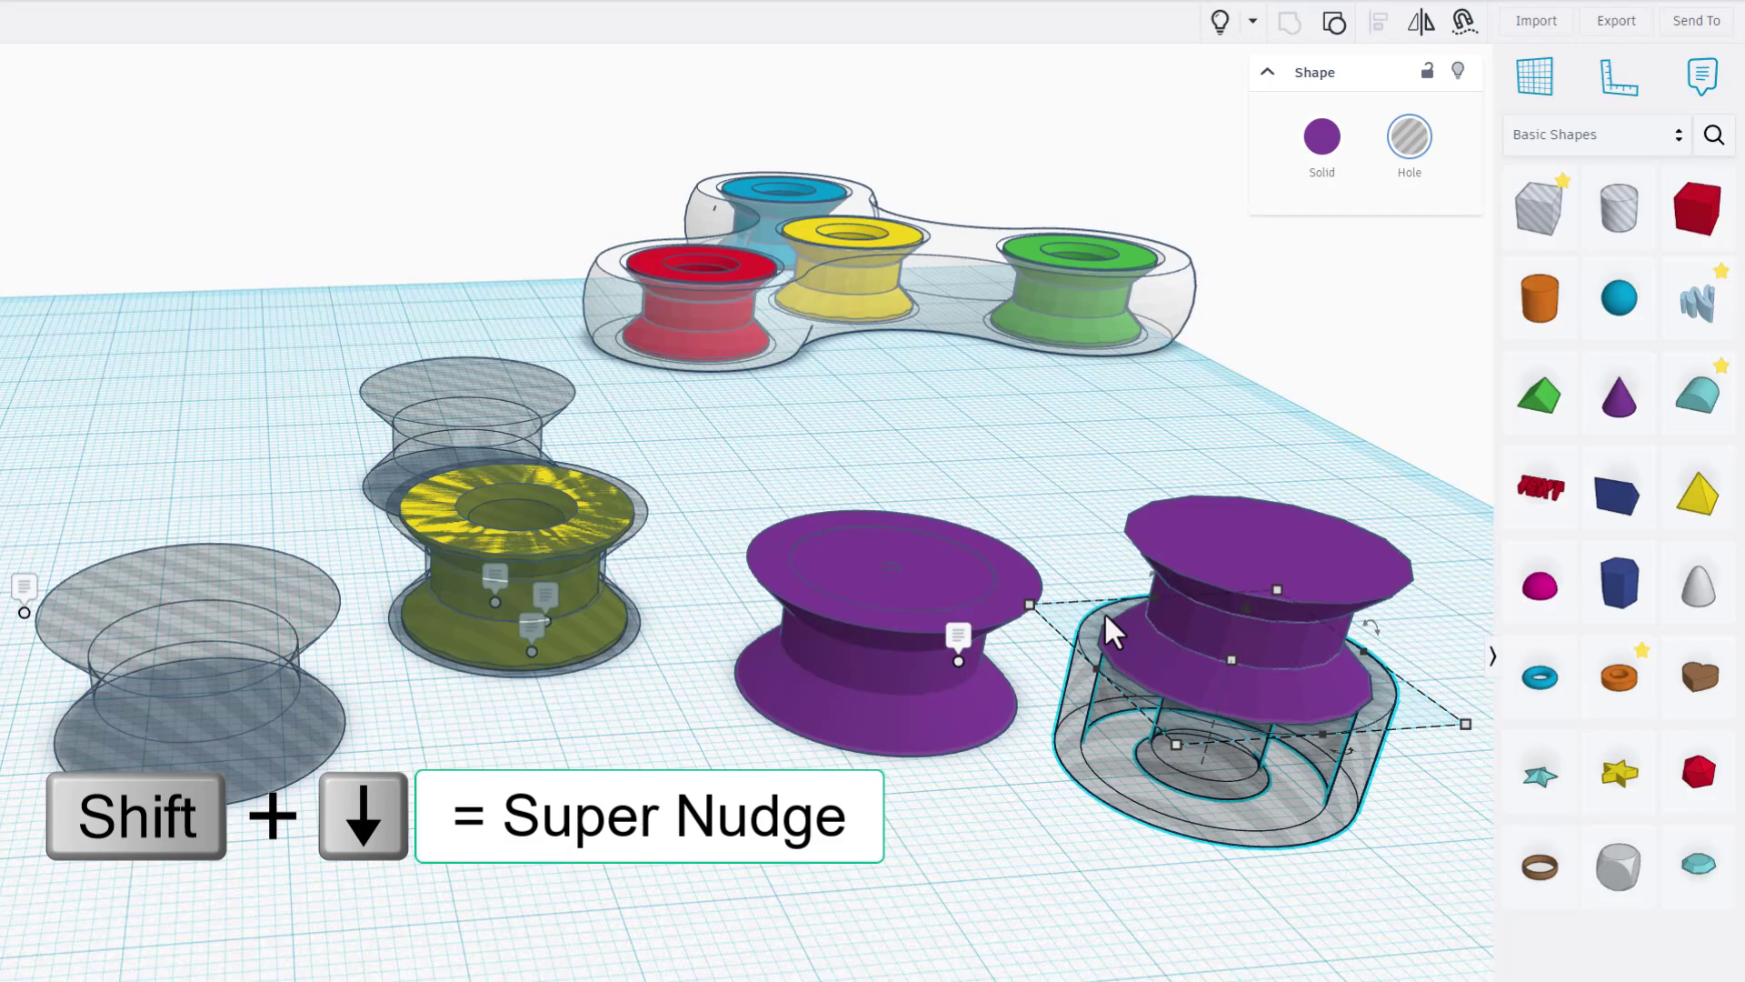
{"action": "right_click_drag", "start_coordinate": [1214, 877], "coordinate": [1208, 807]}
{"action": "key", "text": "d"}
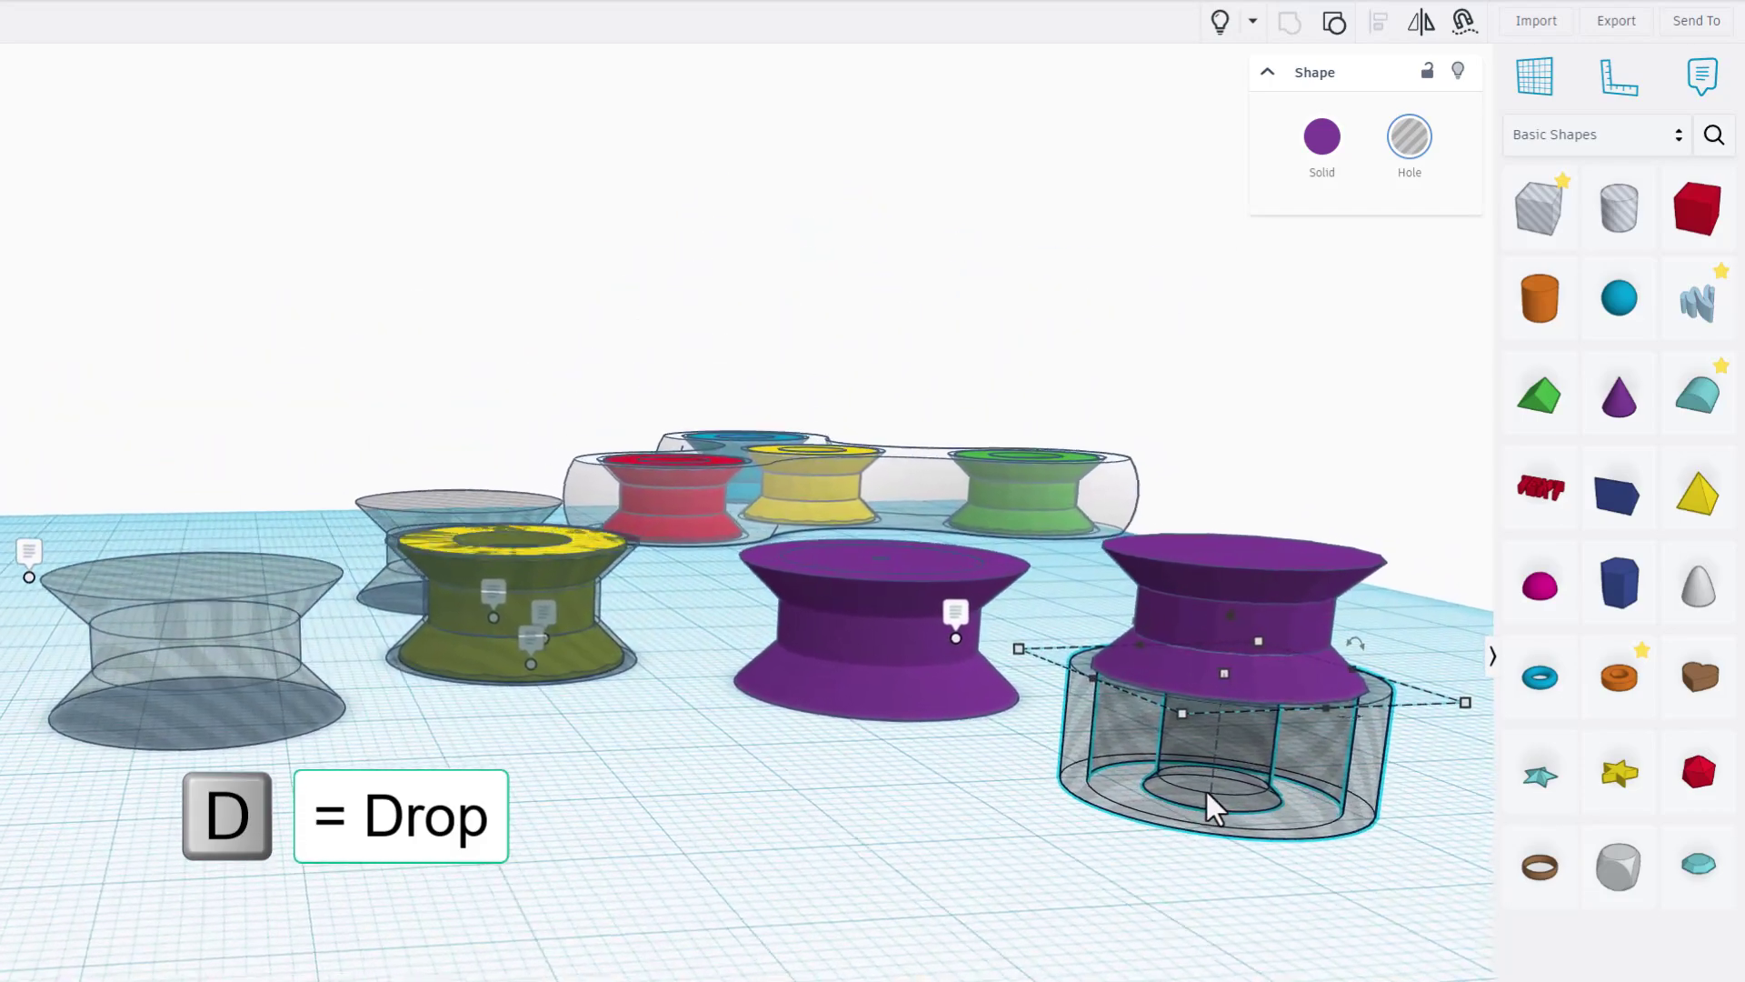
{"action": "key", "text": "d"}
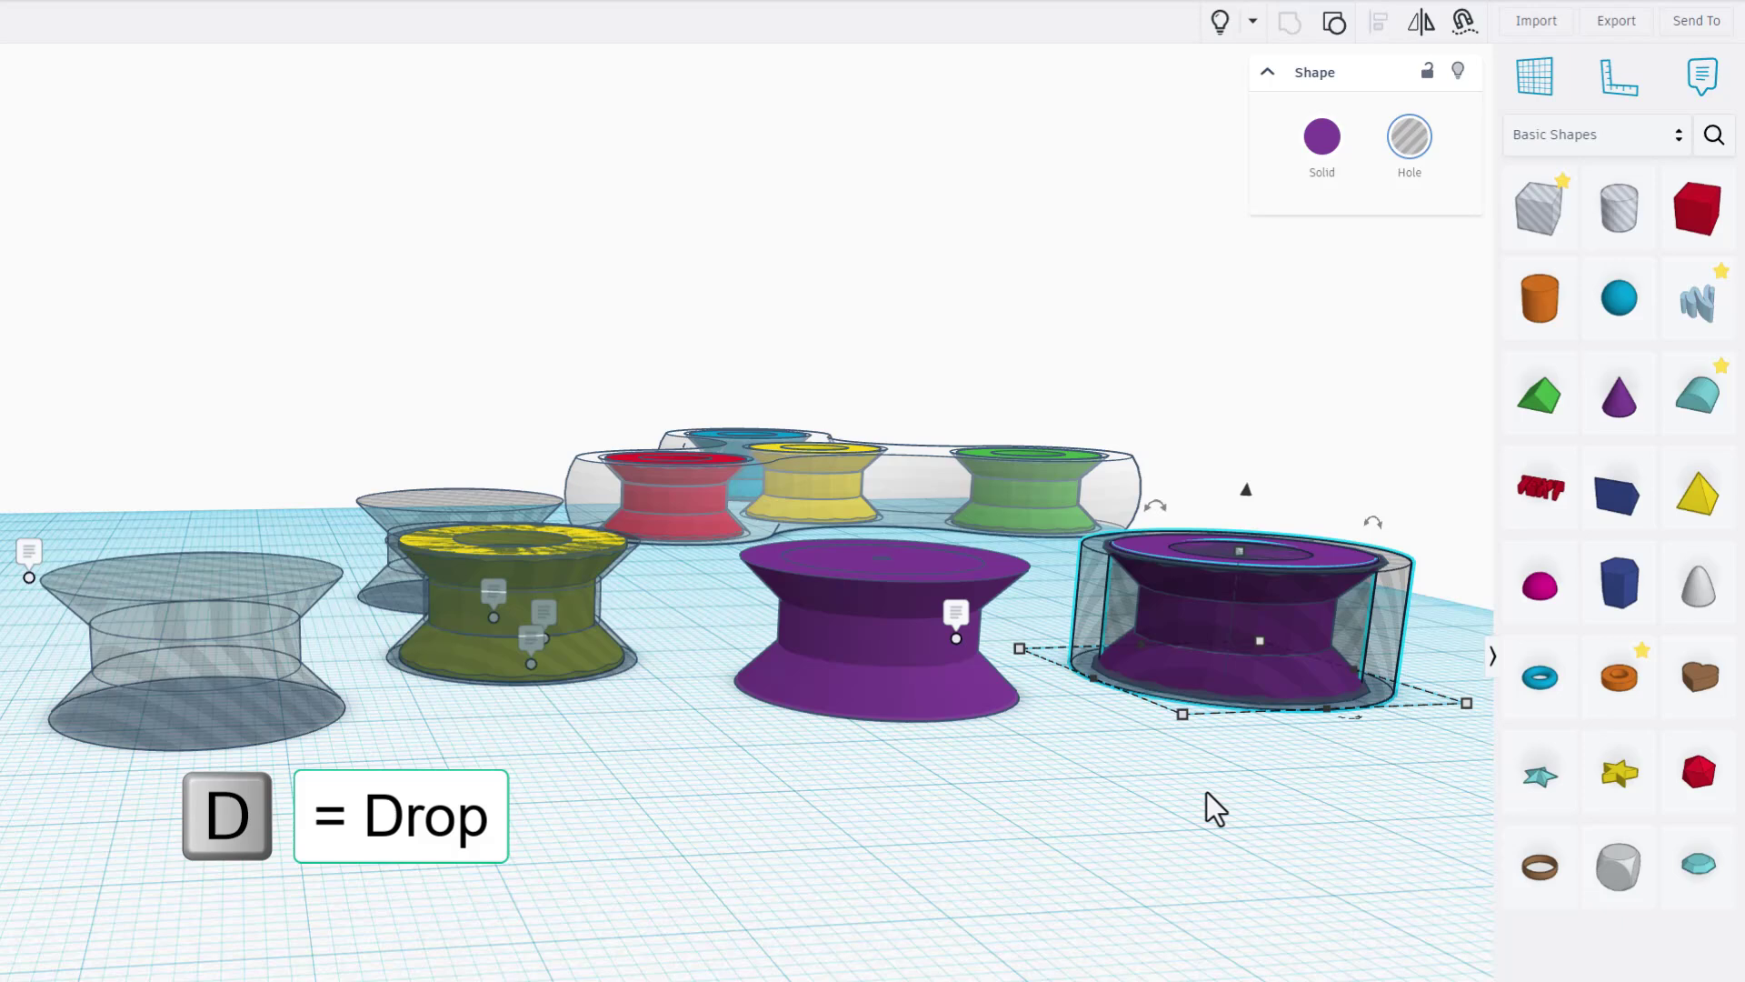
{"action": "left_click", "coordinate": [1105, 620]}
{"action": "key", "text": "shift+Down"}
{"action": "mouse_move", "coordinate": [1208, 721]}
{"action": "right_mouse_down"}
{"action": "mouse_move", "coordinate": [1215, 752]}
{"action": "mouse_move", "coordinate": [1207, 721]}
{"action": "right_mouse_up"}
Ungroup the purple spool into four shapes and select the clear spinner body.
{"action": "left_click", "coordinate": [1235, 551]}
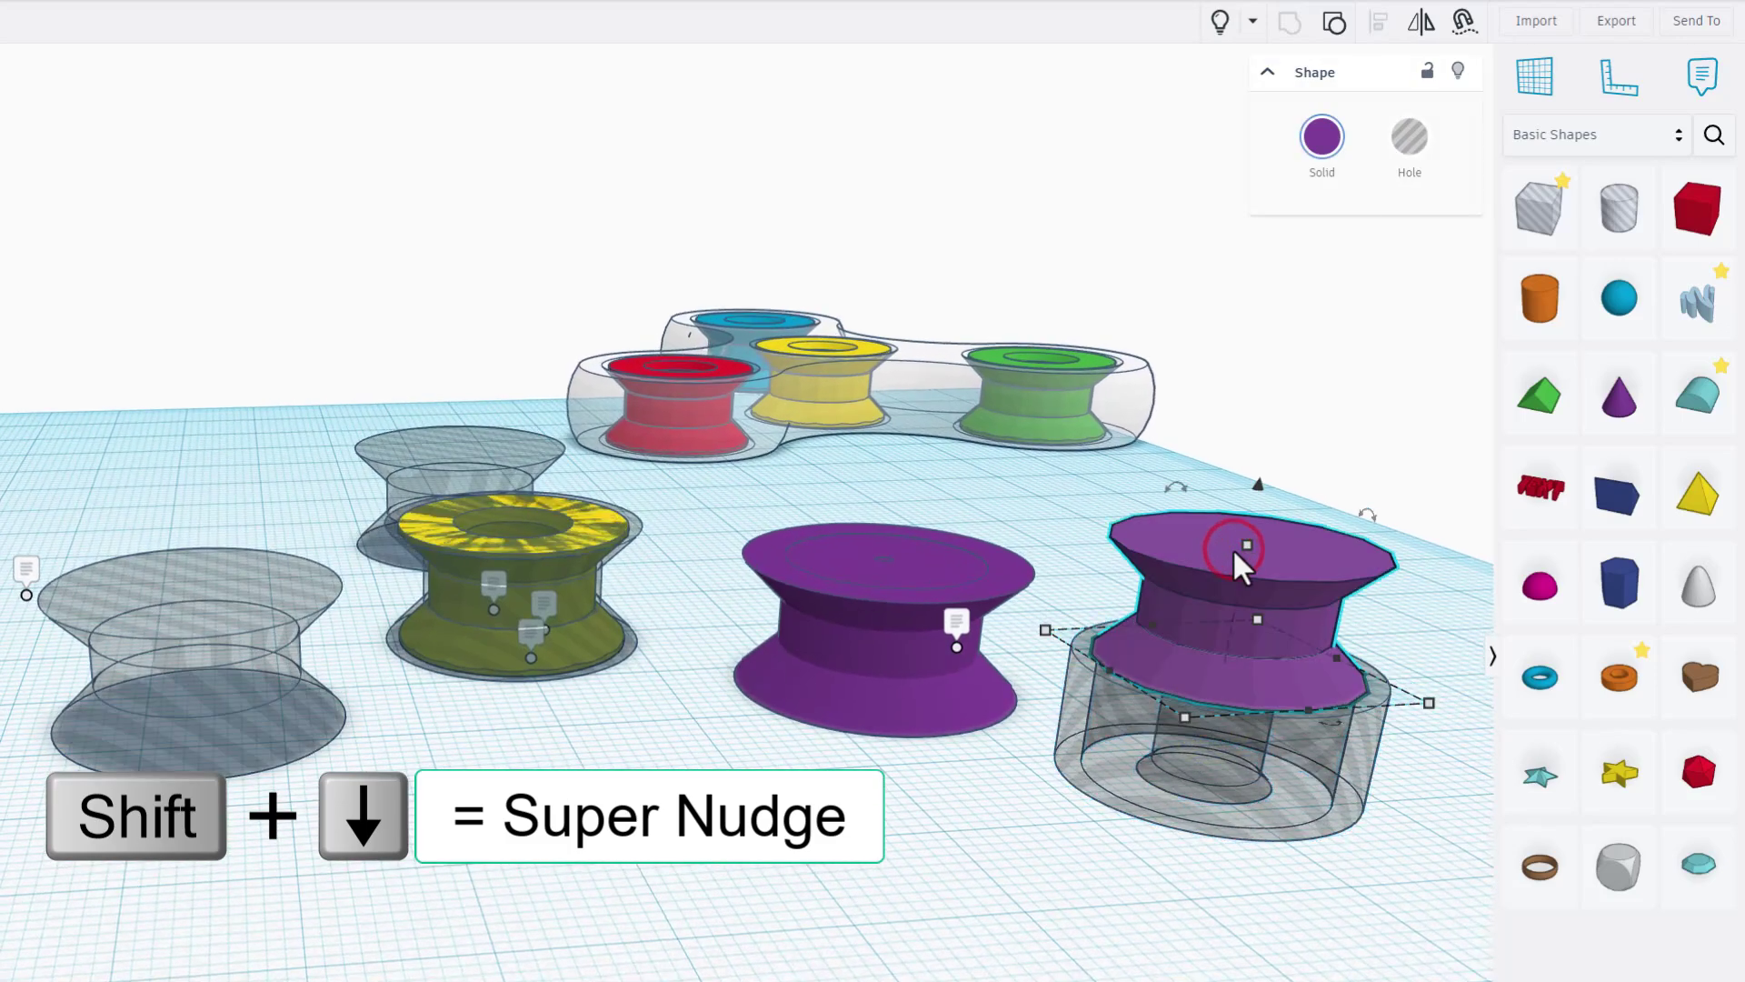
{"action": "left_click", "coordinate": [1335, 25]}
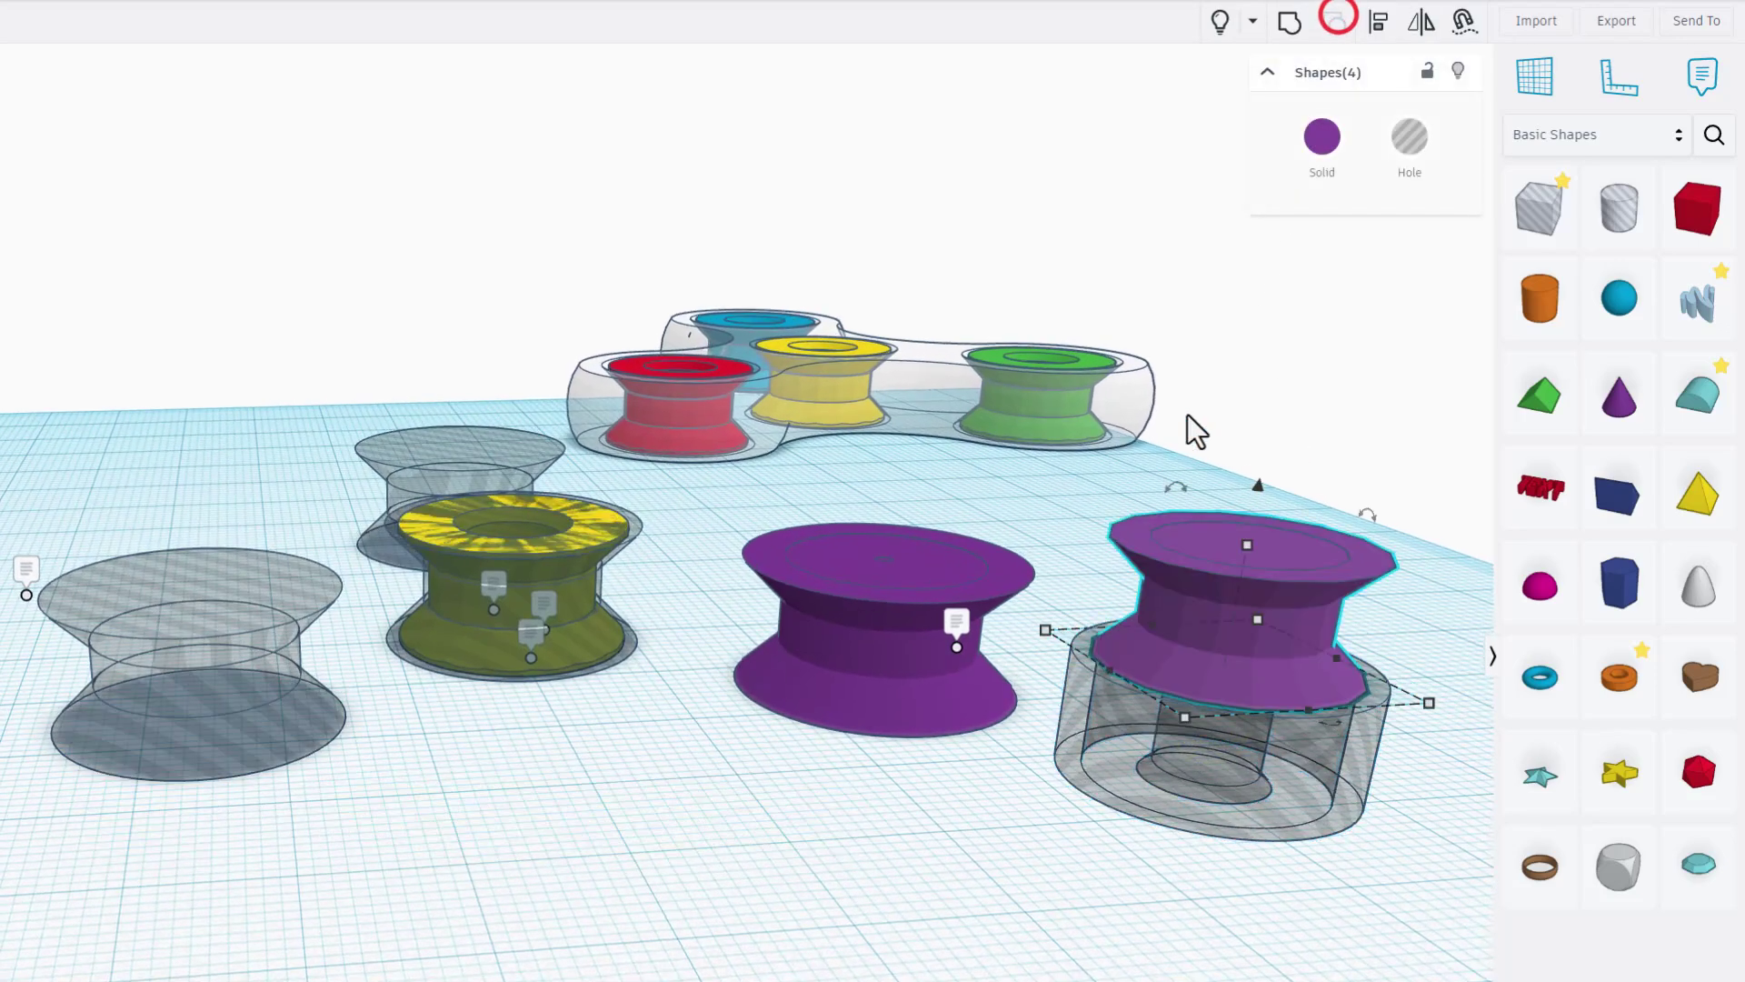
{"action": "left_click", "coordinate": [1133, 397]}
{"action": "left_click", "coordinate": [1130, 553]}
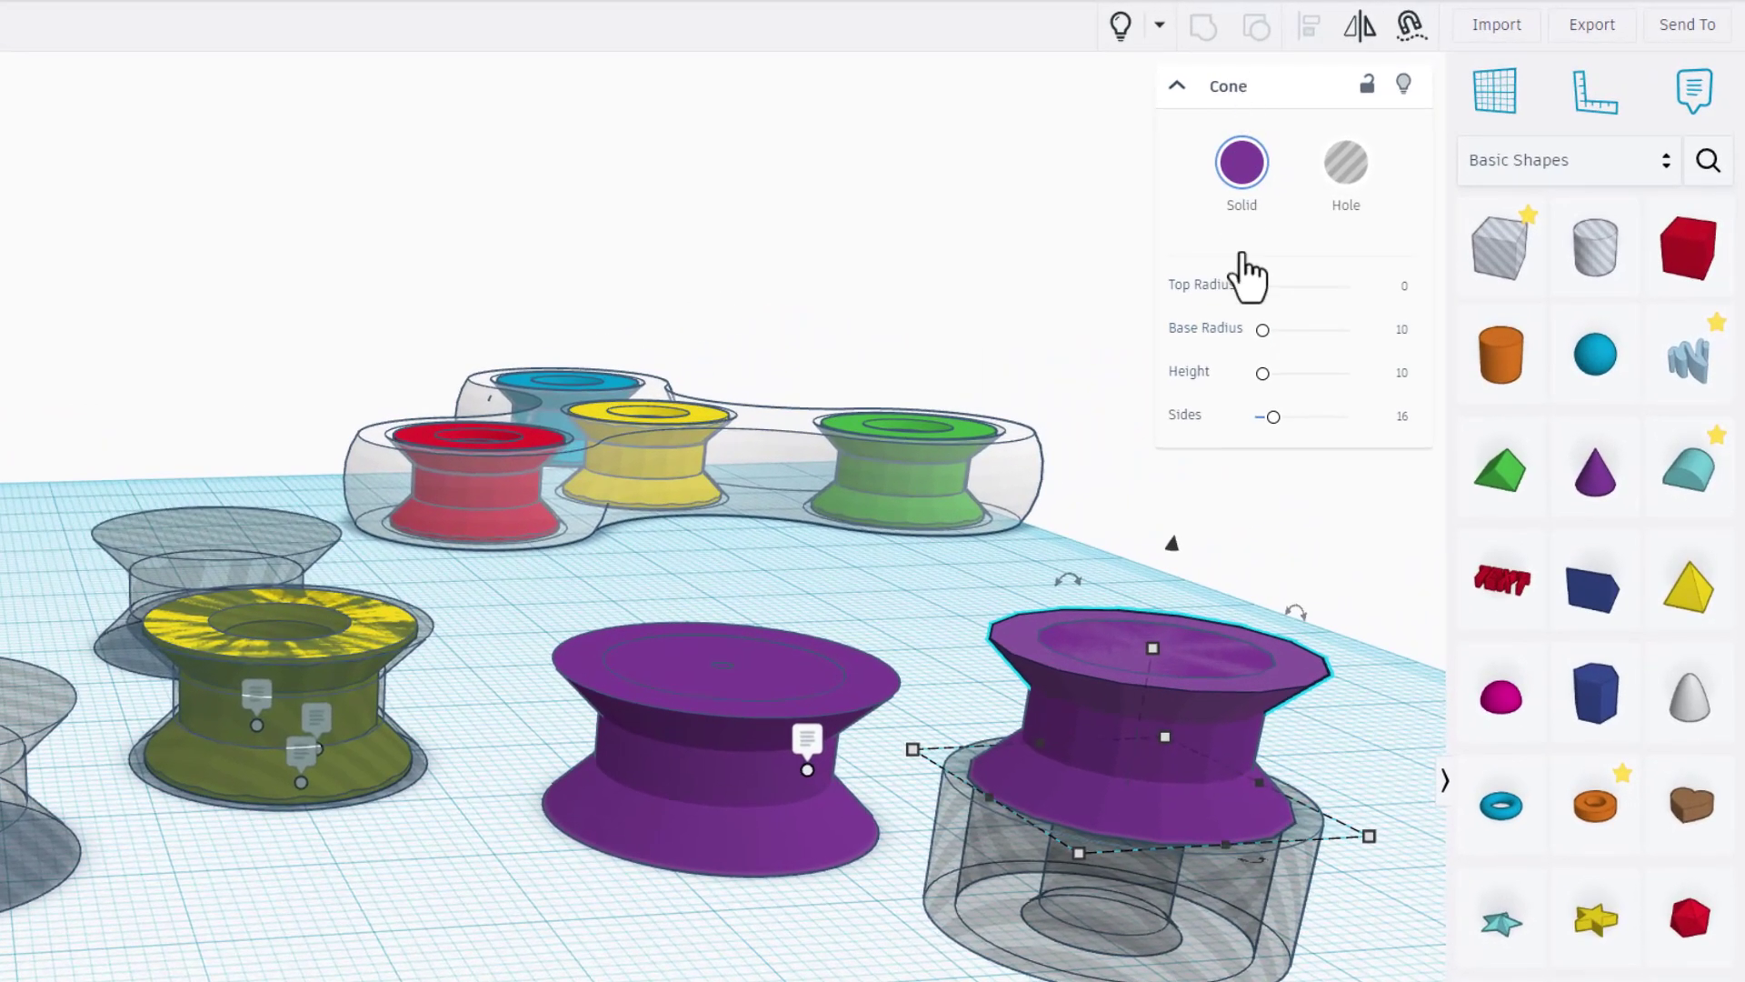
{"action": "left_click", "coordinate": [1080, 806]}
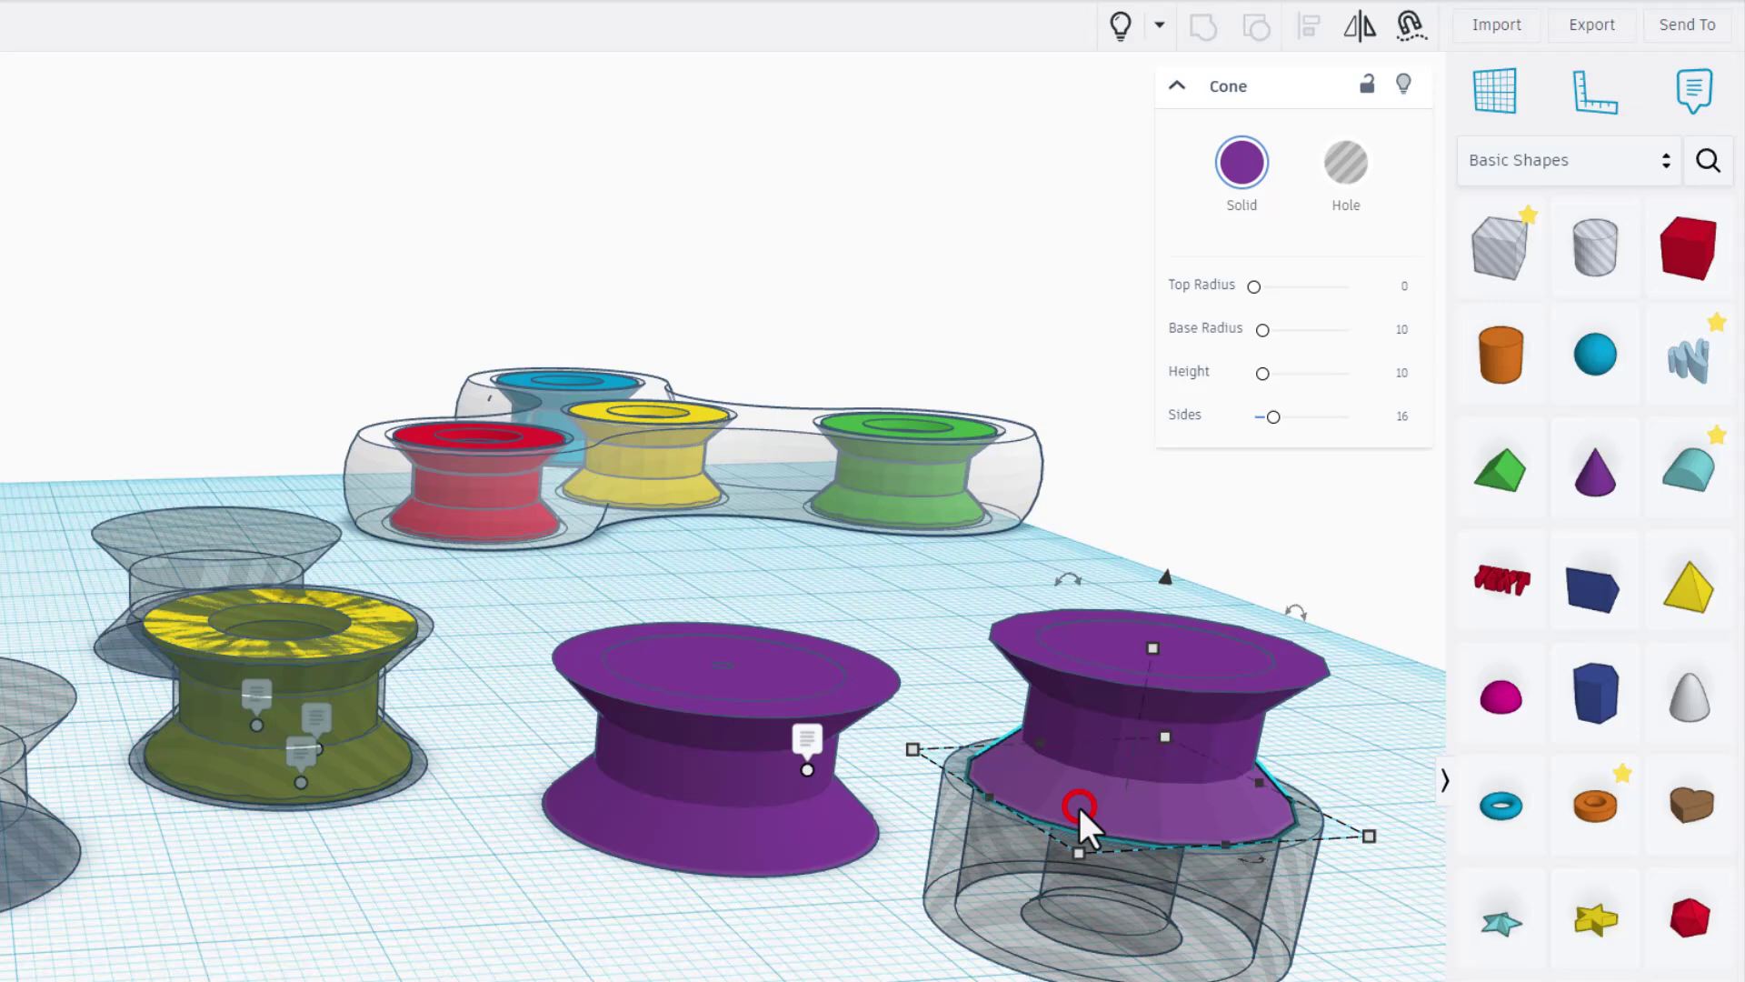
{"action": "left_click", "coordinate": [1083, 732]}
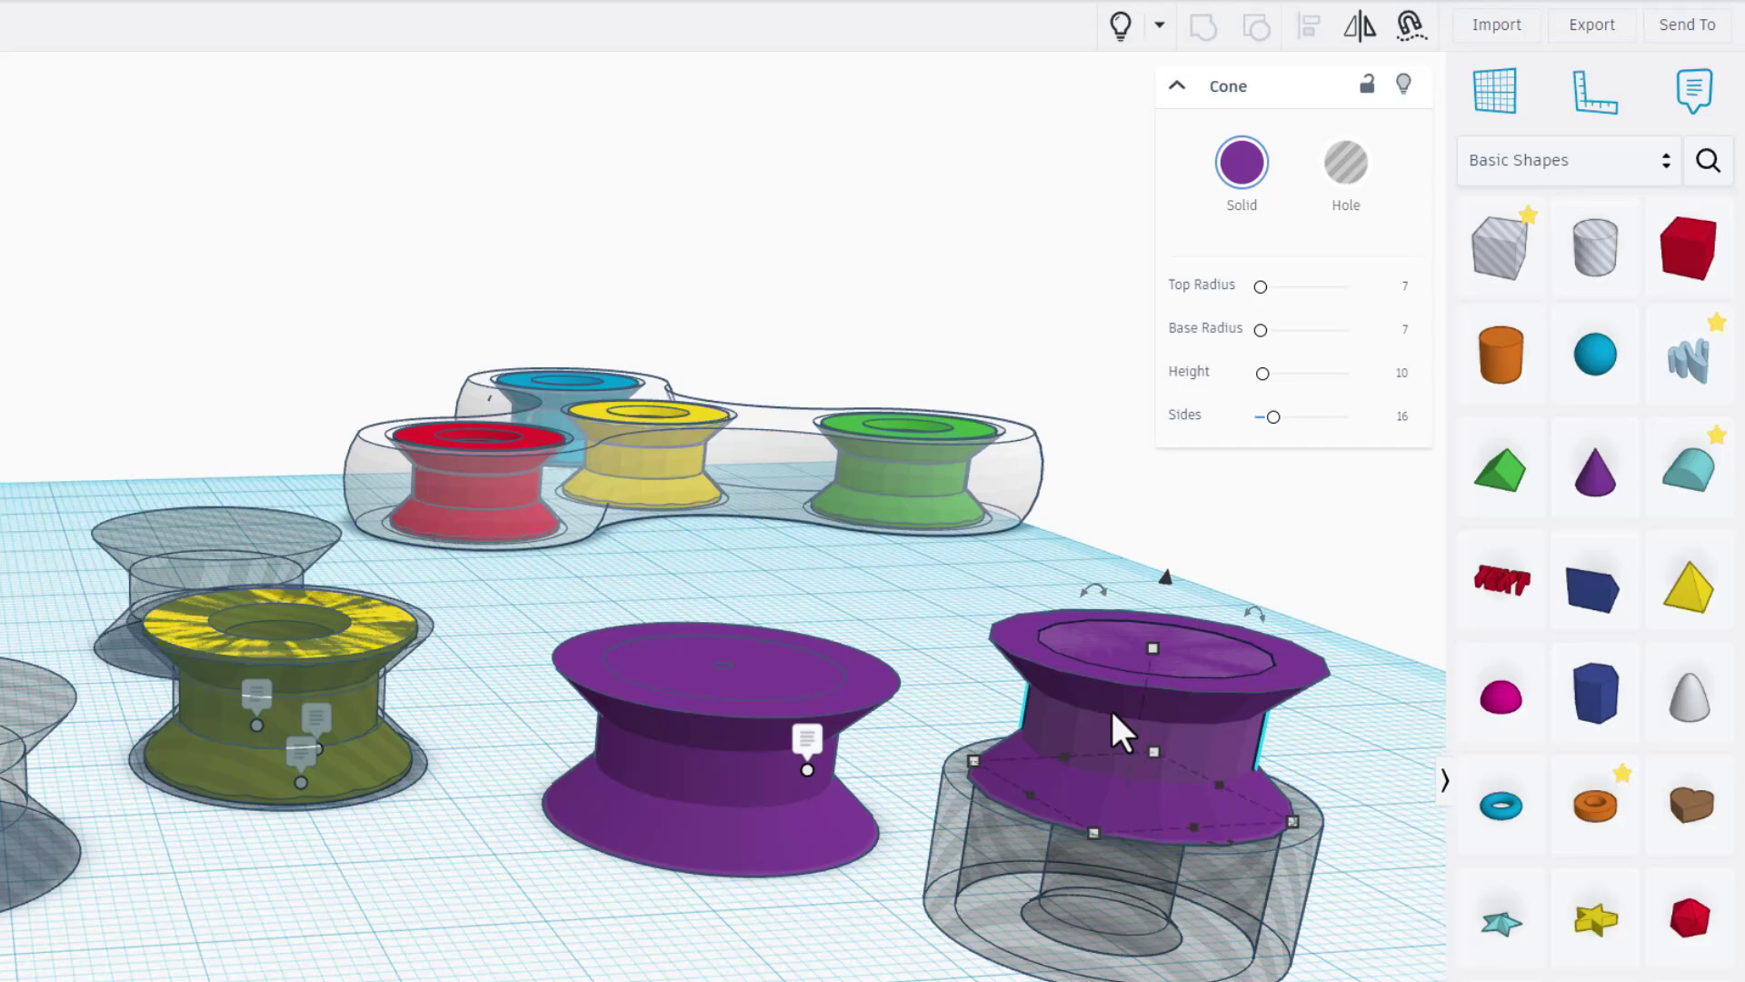
{"action": "scroll", "coordinate": [1152, 798], "scroll_direction": "up", "scroll_amount": 5}
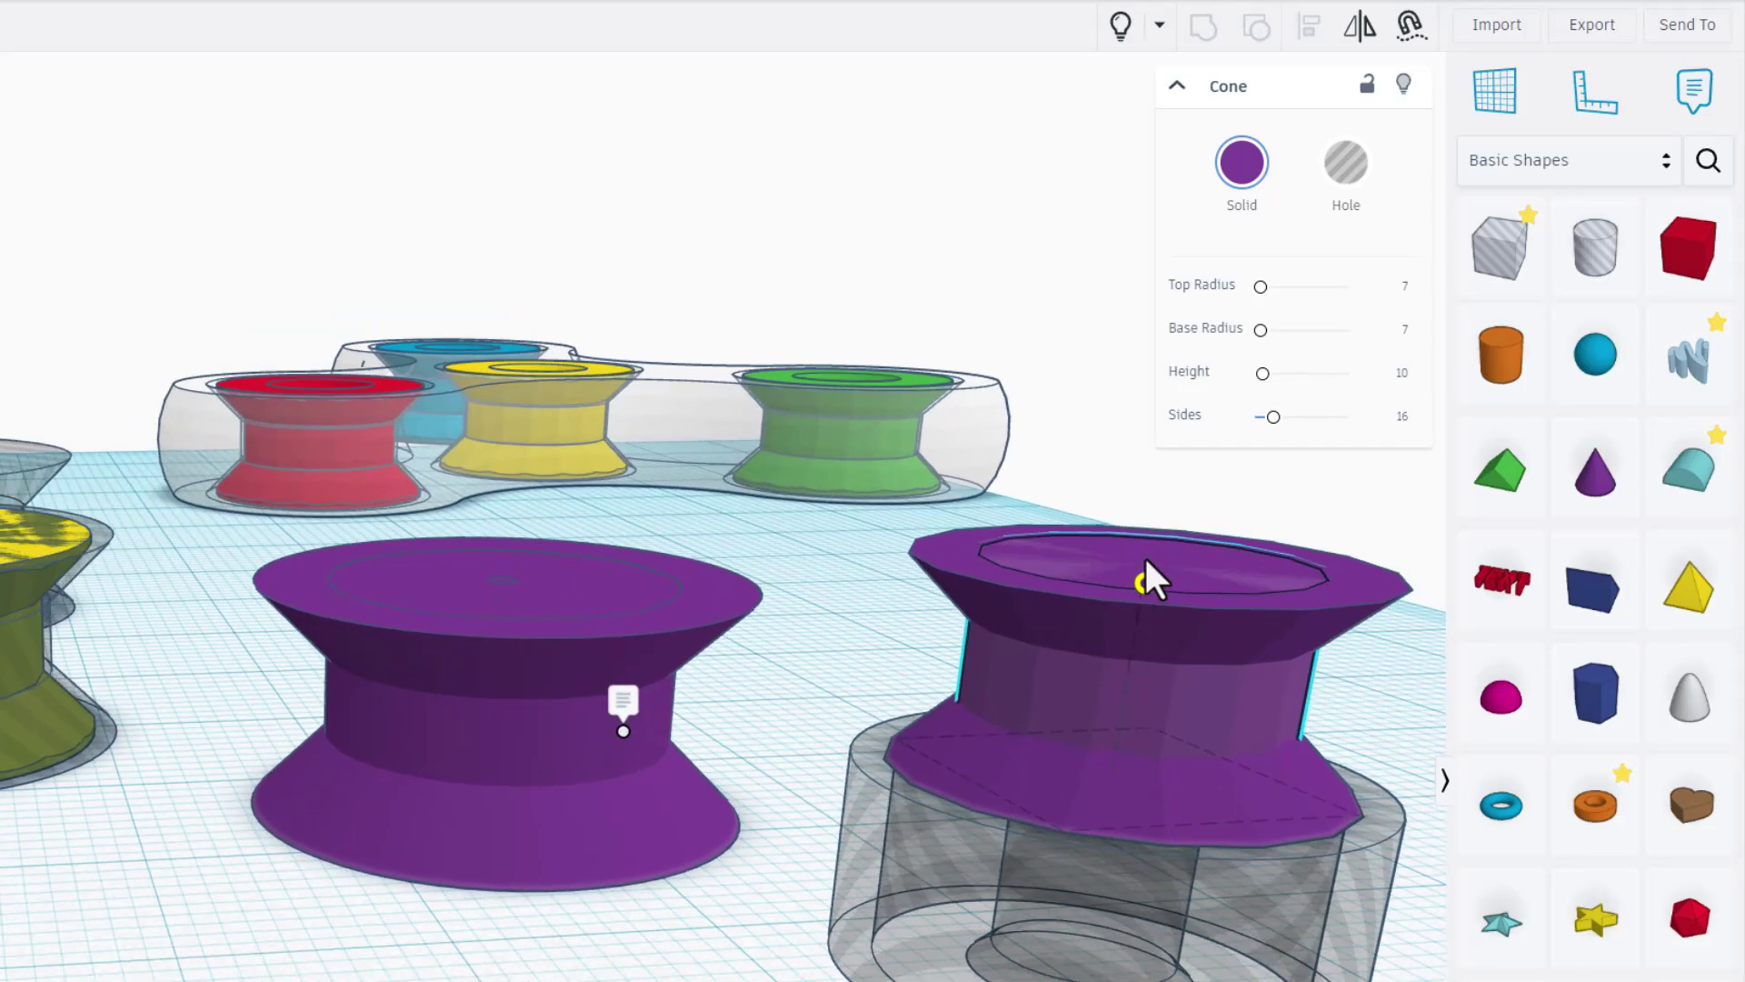
{"action": "right_click_drag", "start_coordinate": [1145, 562], "coordinate": [1063, 573]}
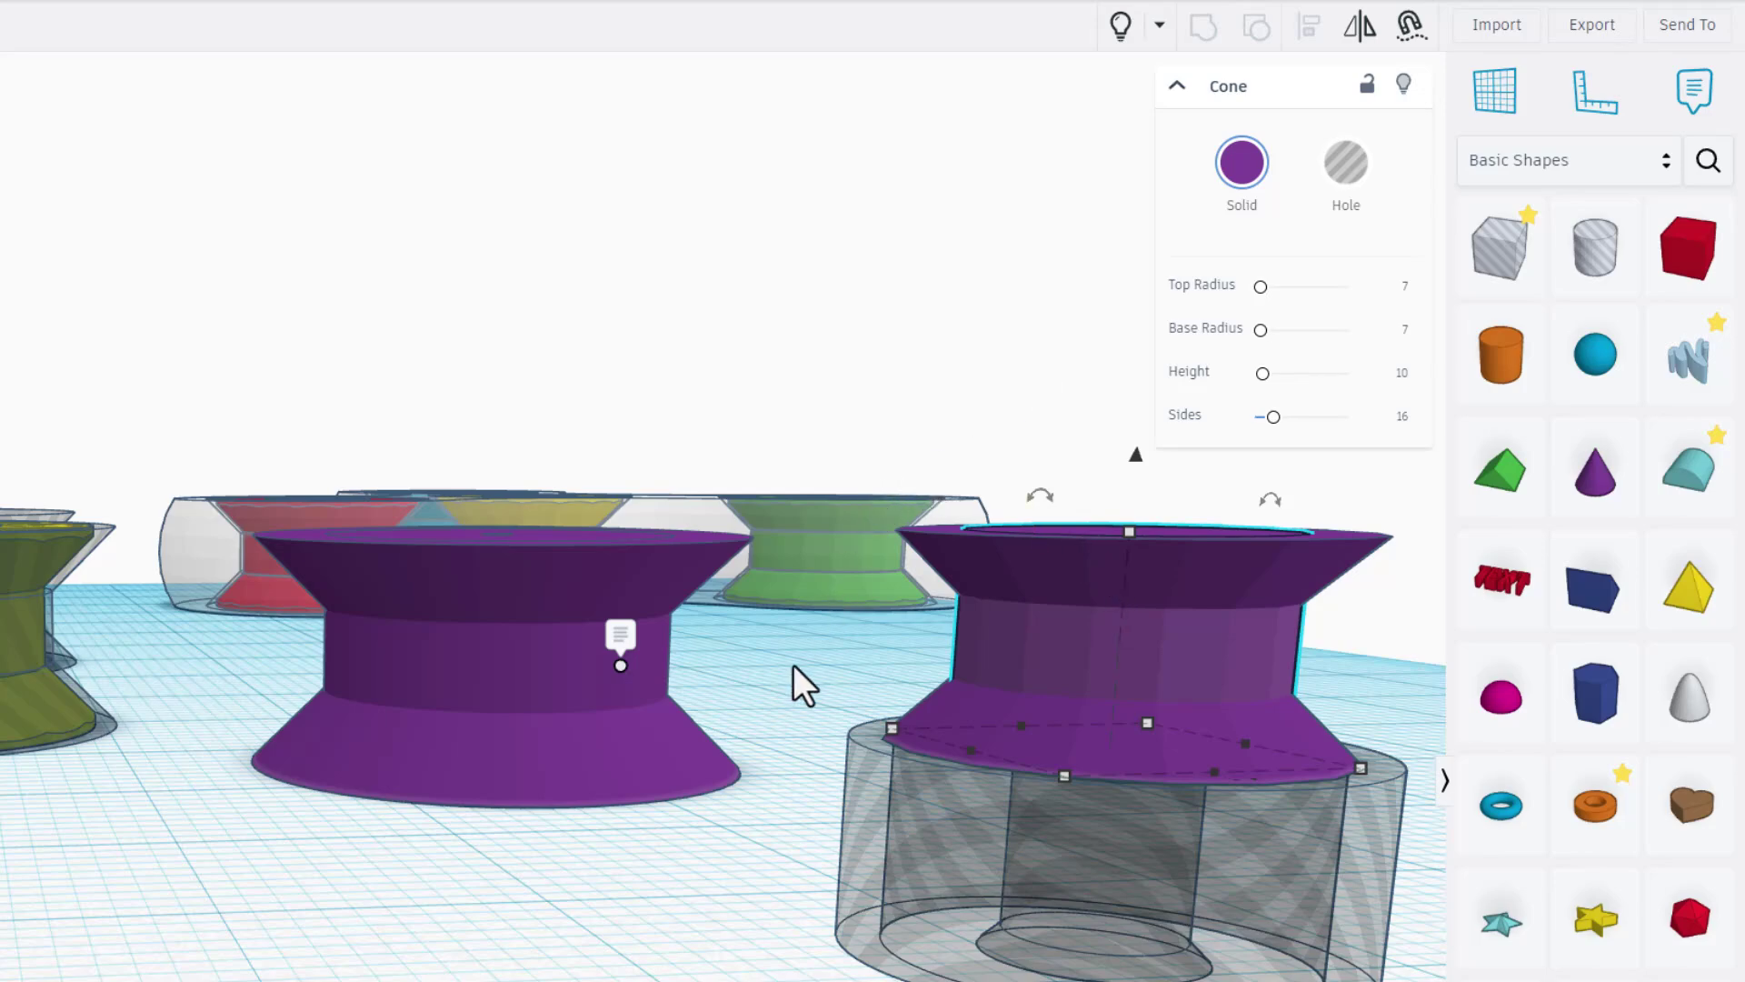
{"action": "right_click_drag", "start_coordinate": [793, 666], "coordinate": [629, 837]}
{"action": "left_click", "coordinate": [629, 837]}
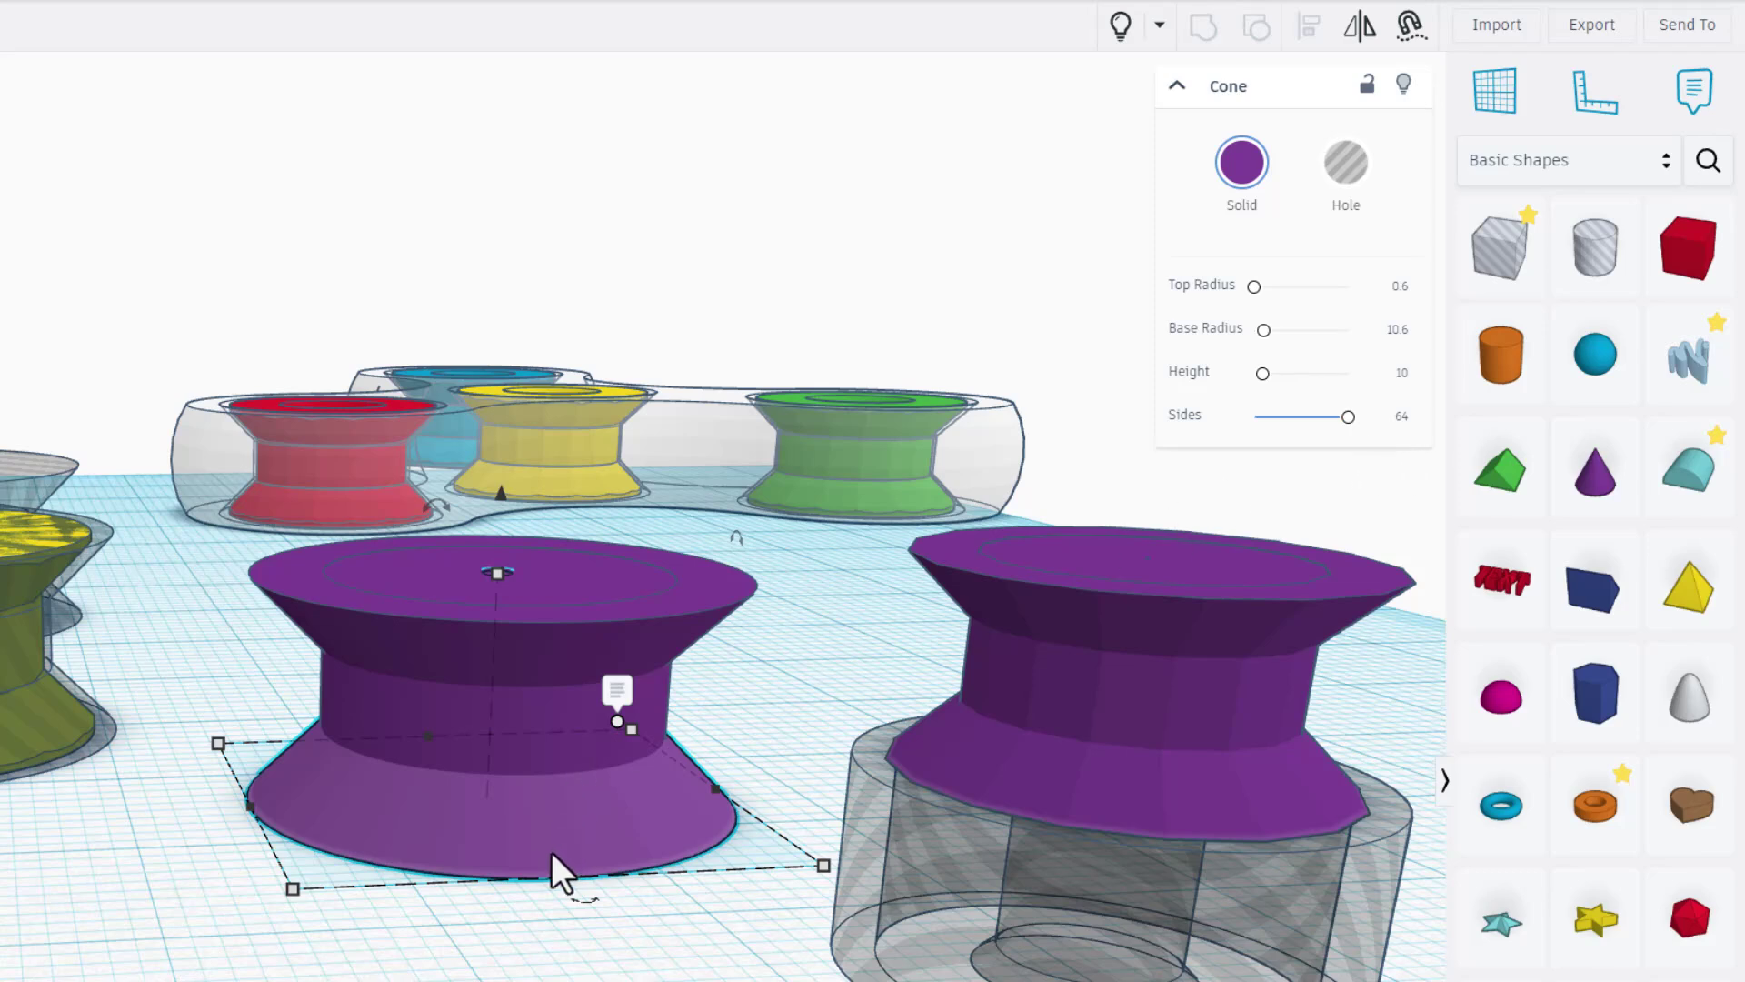
{"action": "left_click", "coordinate": [515, 836]}
{"action": "left_click", "coordinate": [985, 762]}
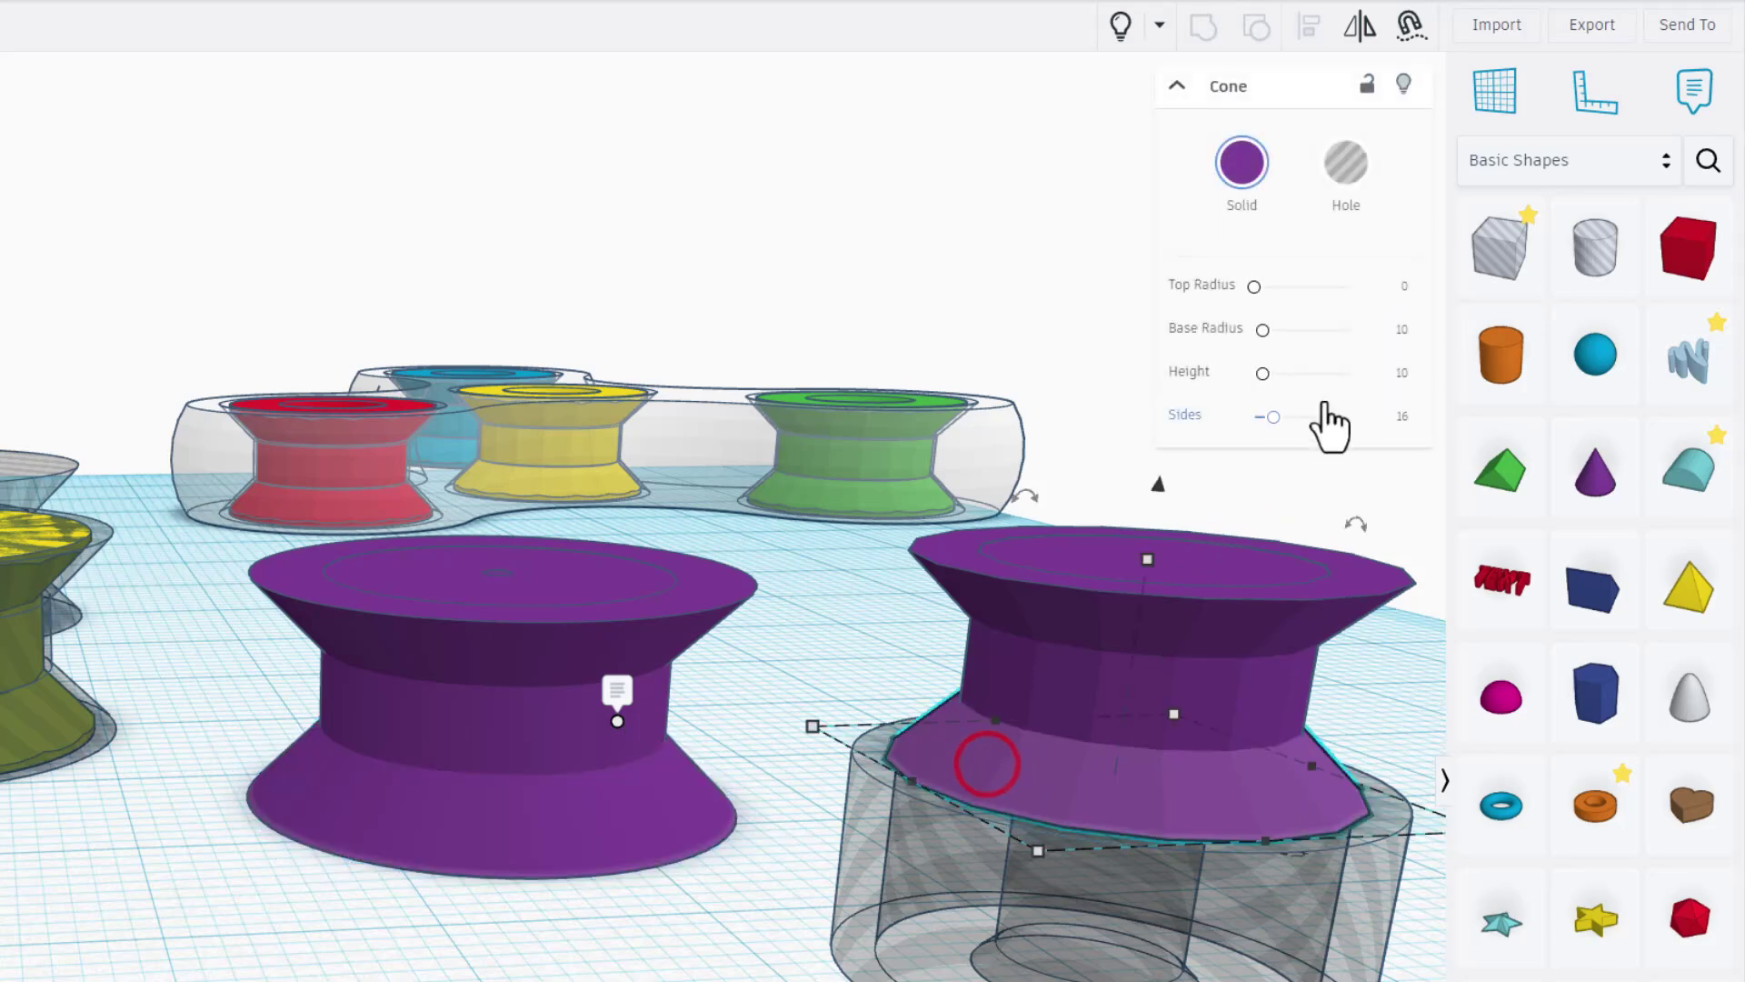
{"action": "left_click", "coordinate": [525, 734]}
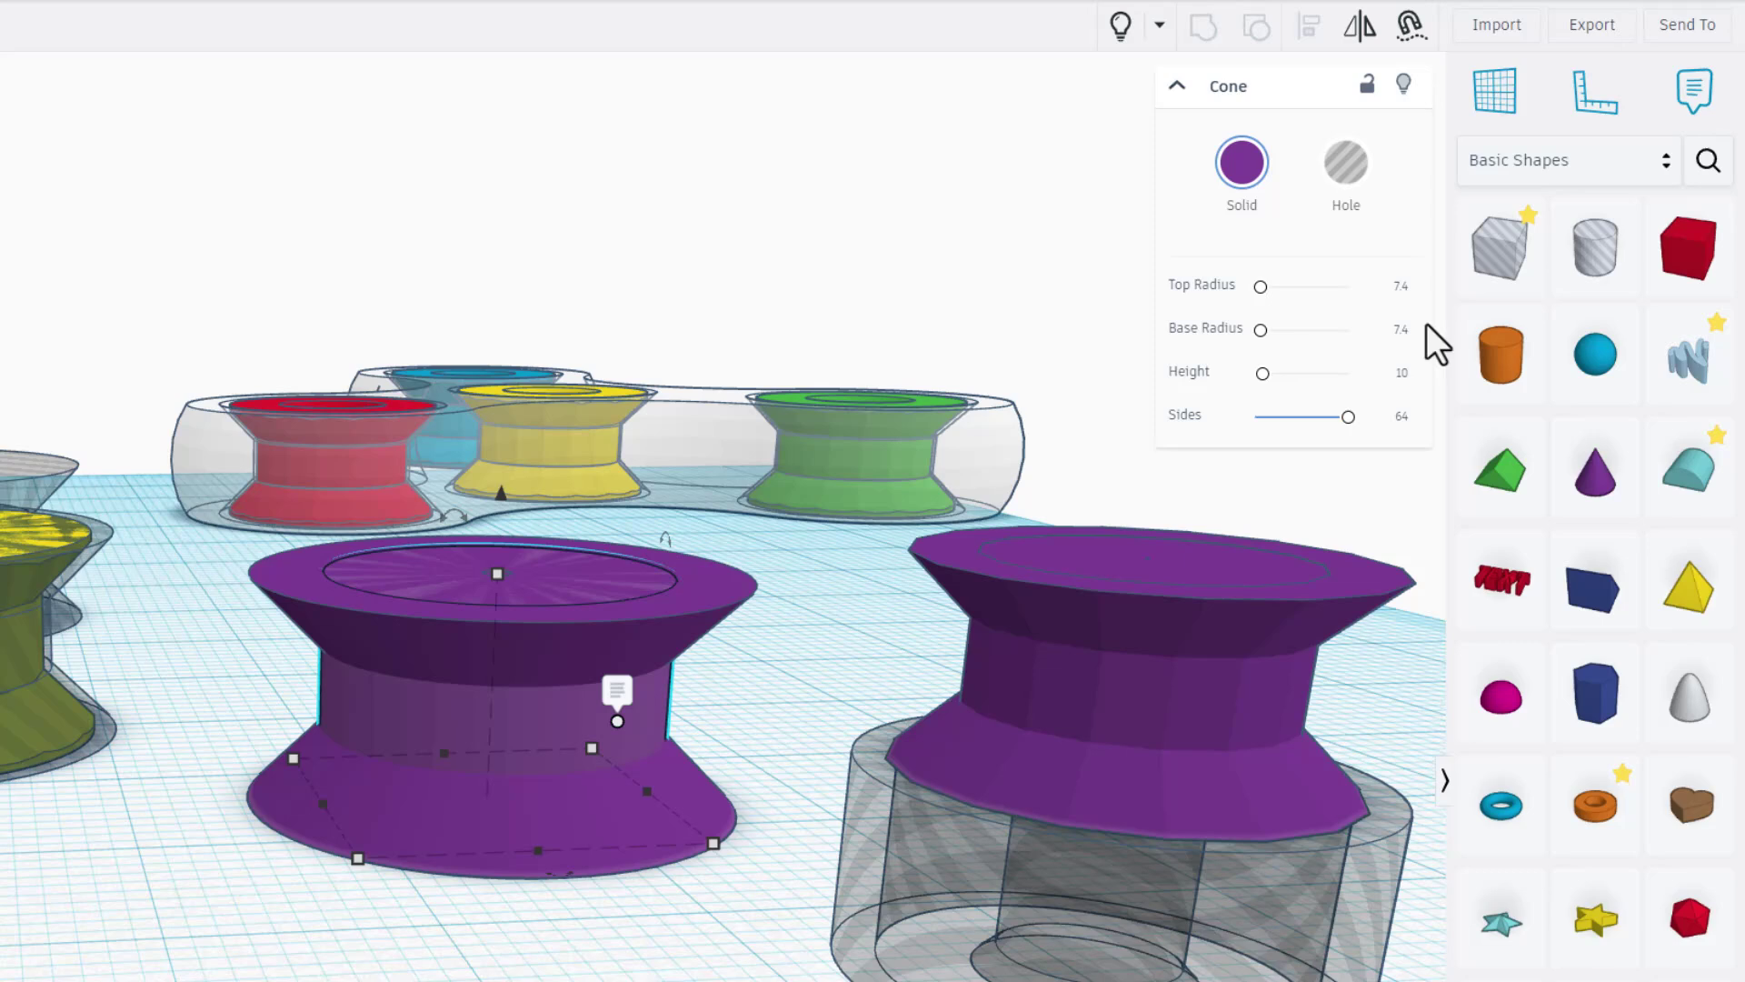
{"action": "left_click", "coordinate": [1037, 695]}
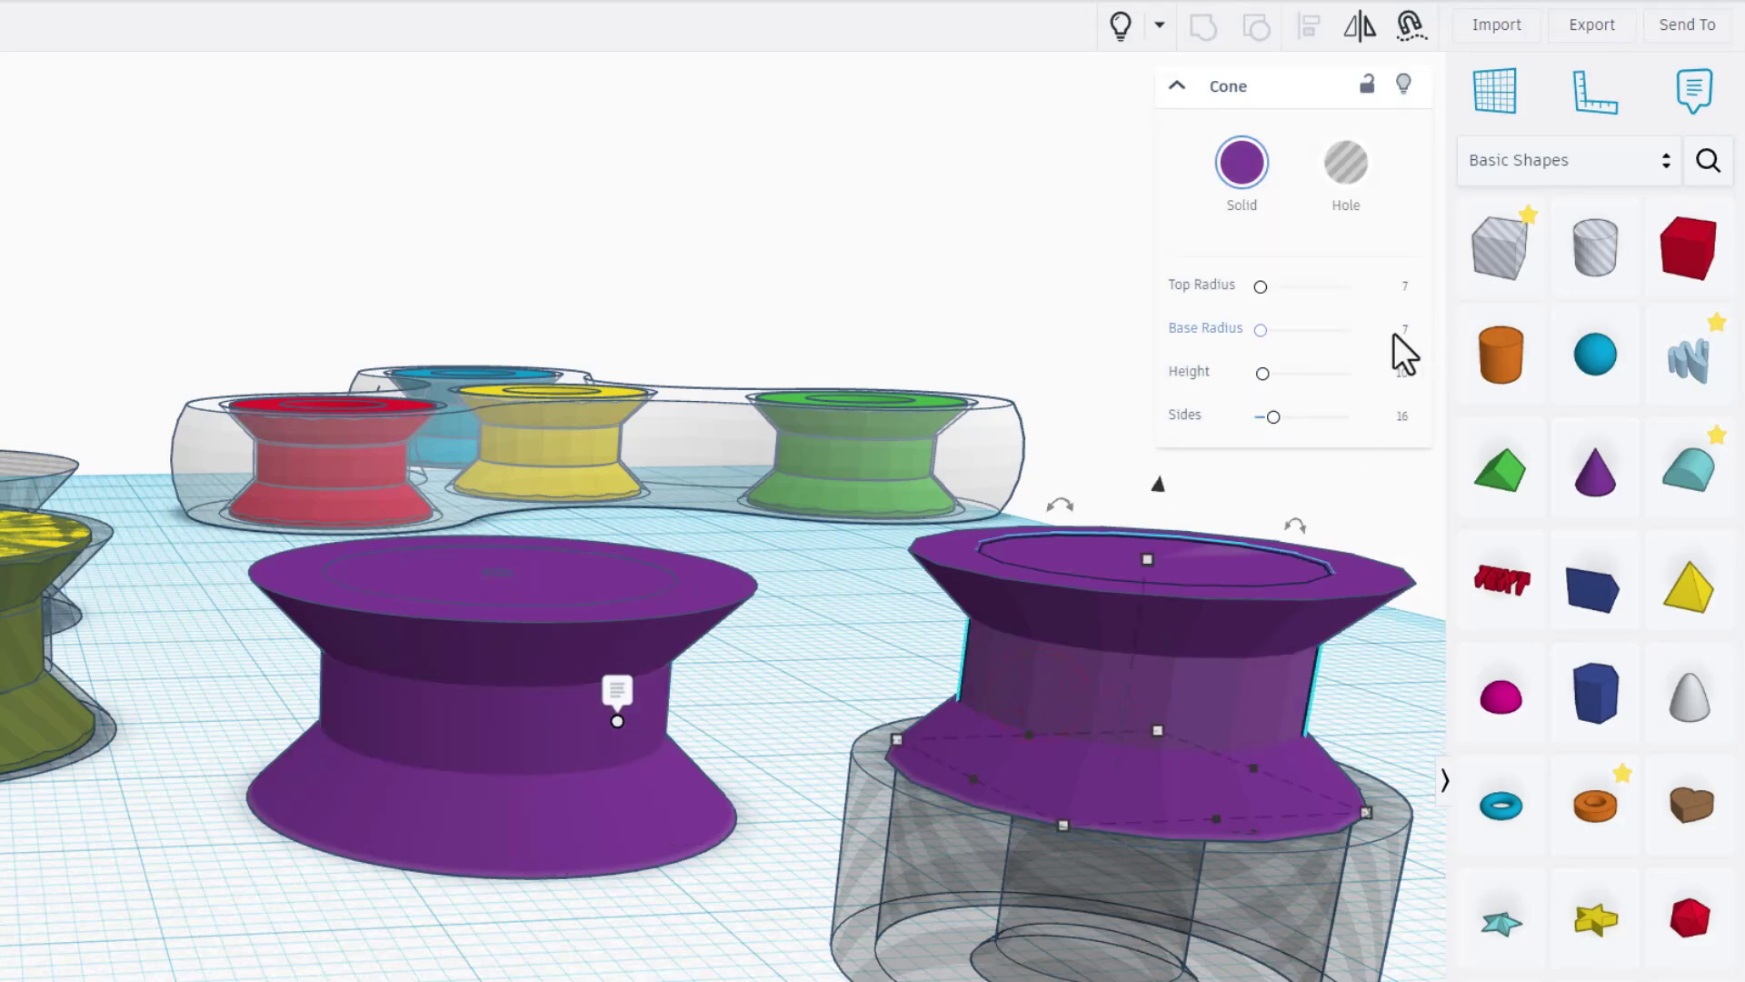
{"action": "left_click", "coordinate": [580, 651]}
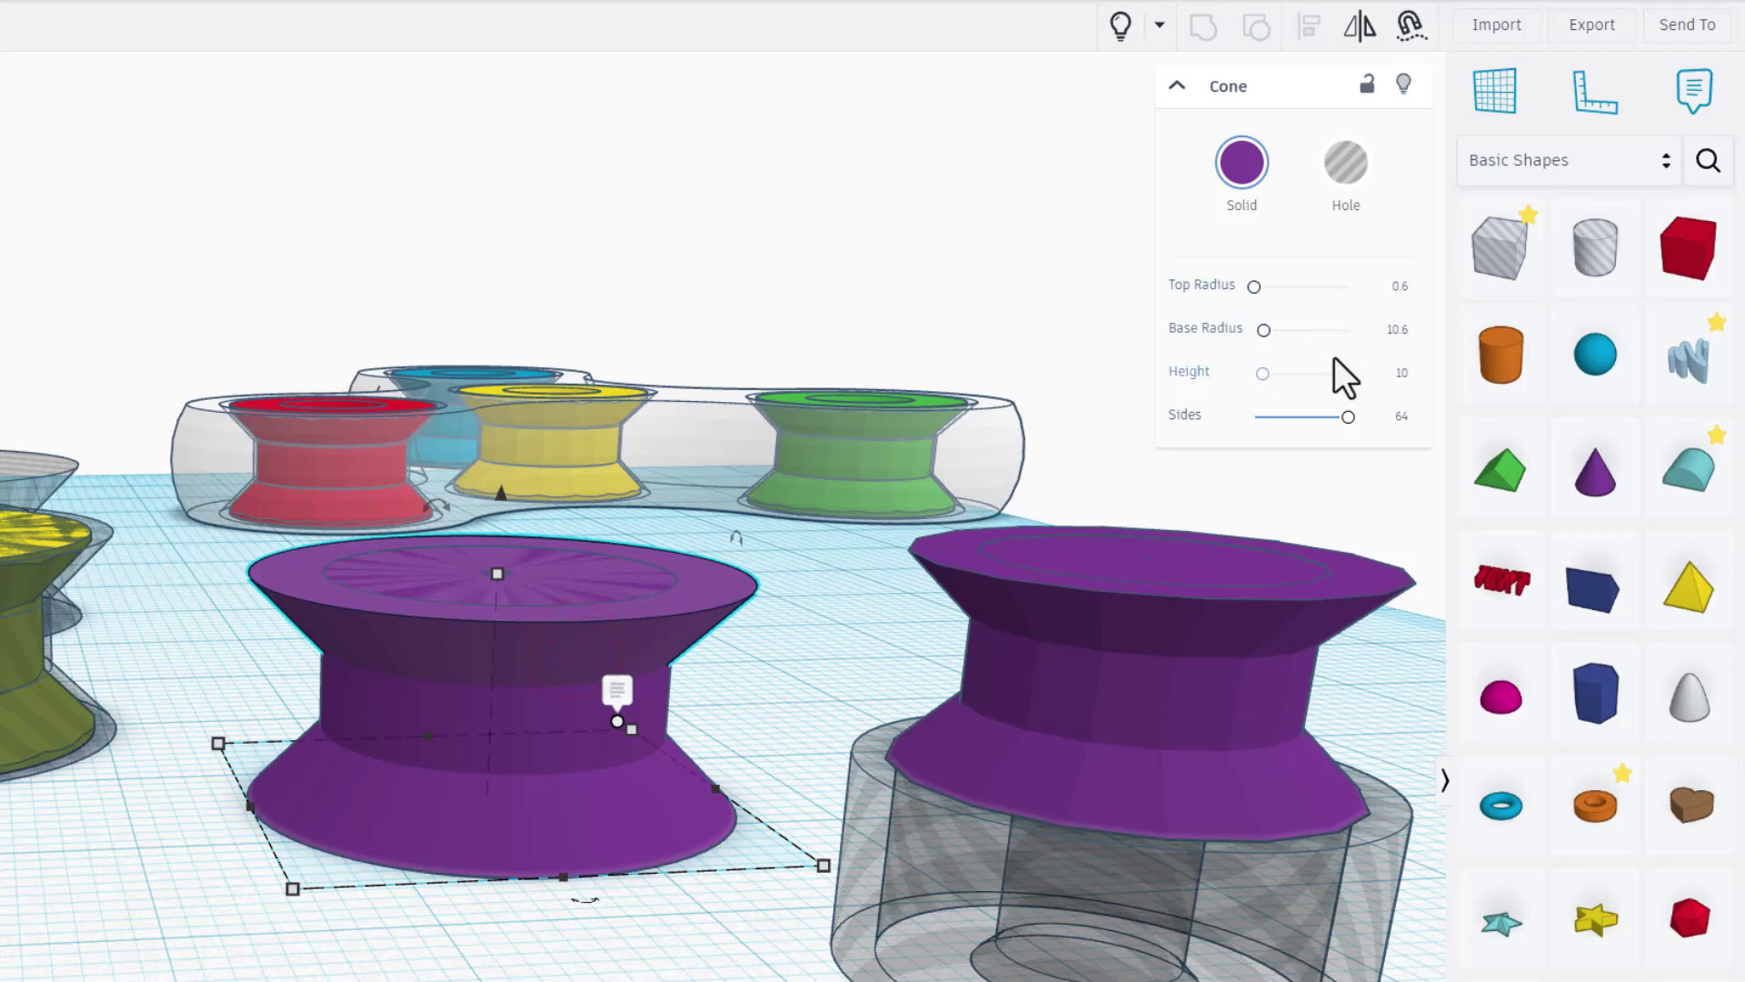
{"action": "right_click_drag", "start_coordinate": [161, 920], "coordinate": [173, 977]}
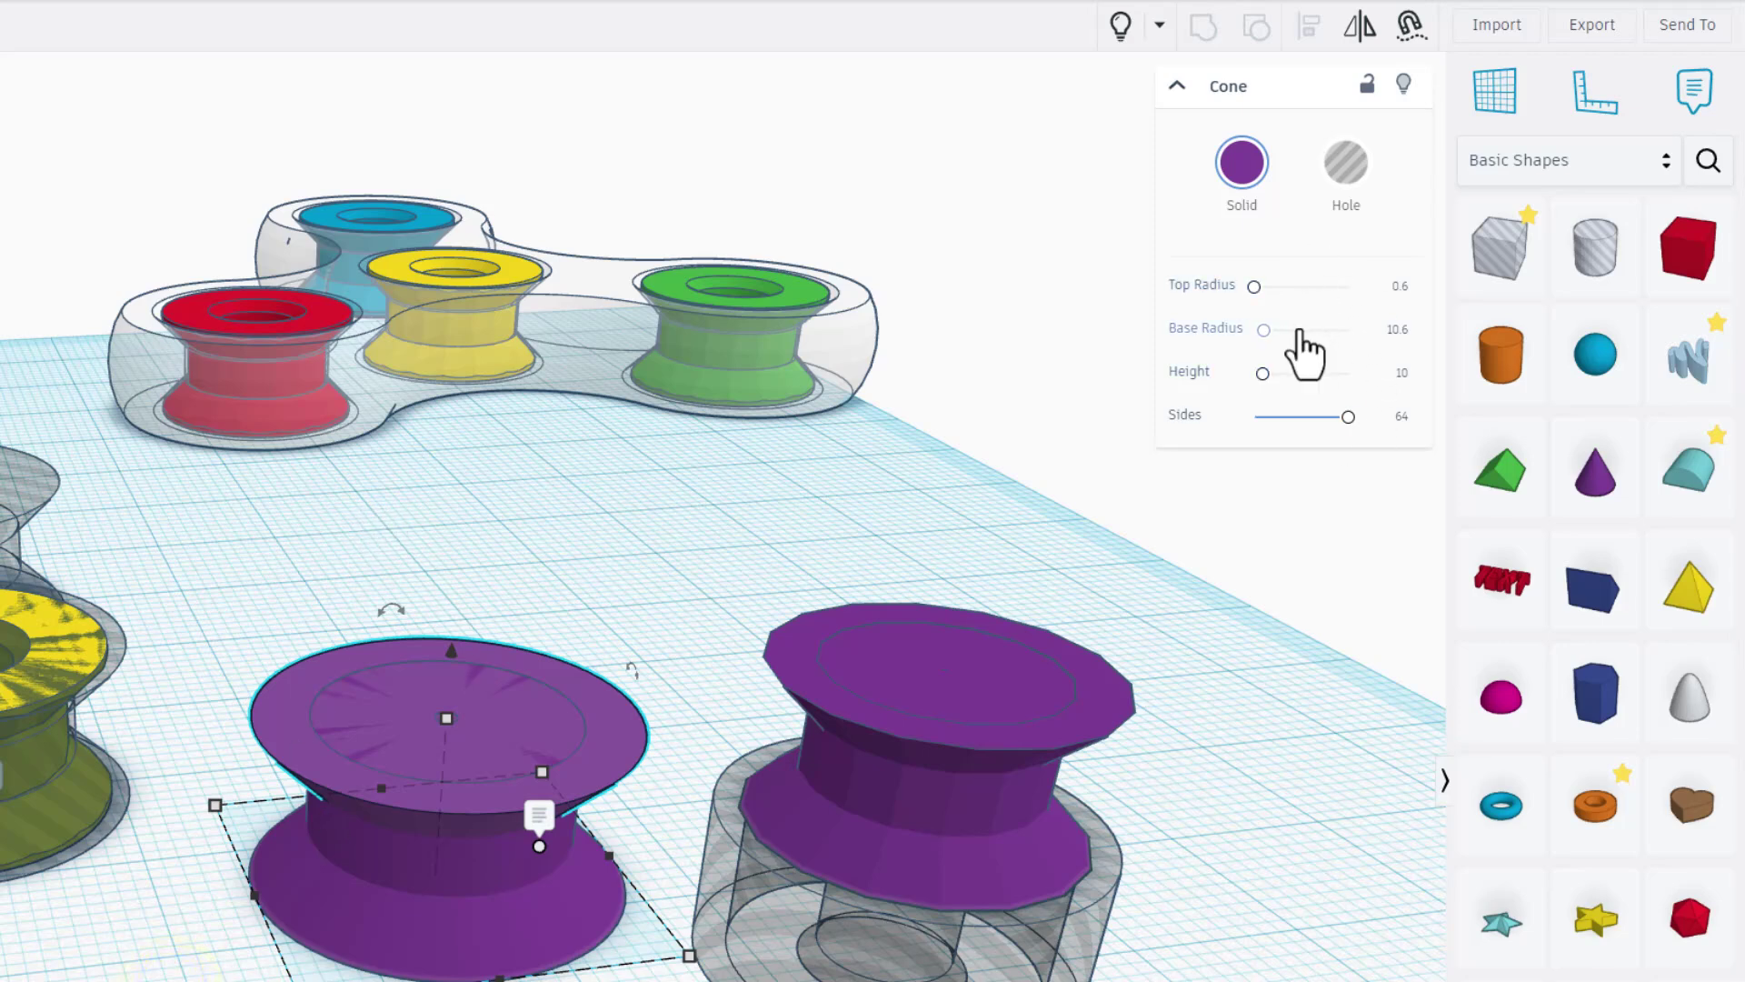
{"action": "right_click_drag", "start_coordinate": [688, 763], "coordinate": [913, 636]}
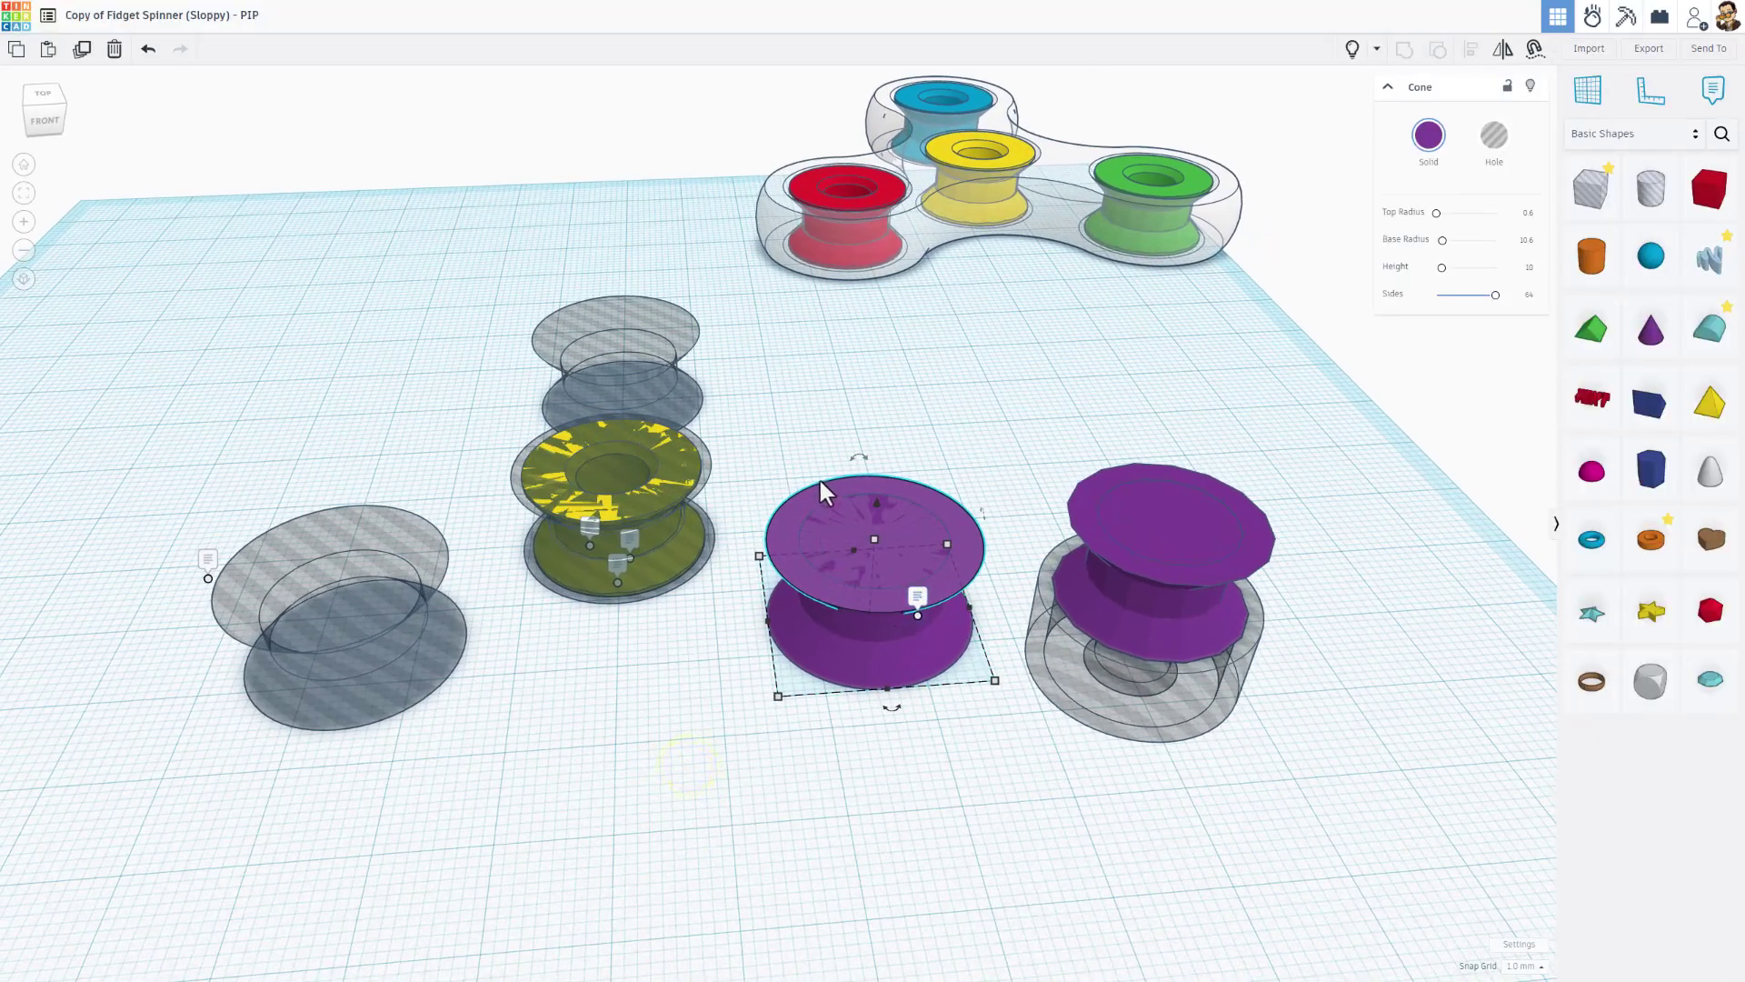
Delete both purple spools and the grey hole shapes.
{"action": "left_click_drag", "start_coordinate": [810, 436], "coordinate": [1159, 740]}
{"action": "key", "text": "Delete"}
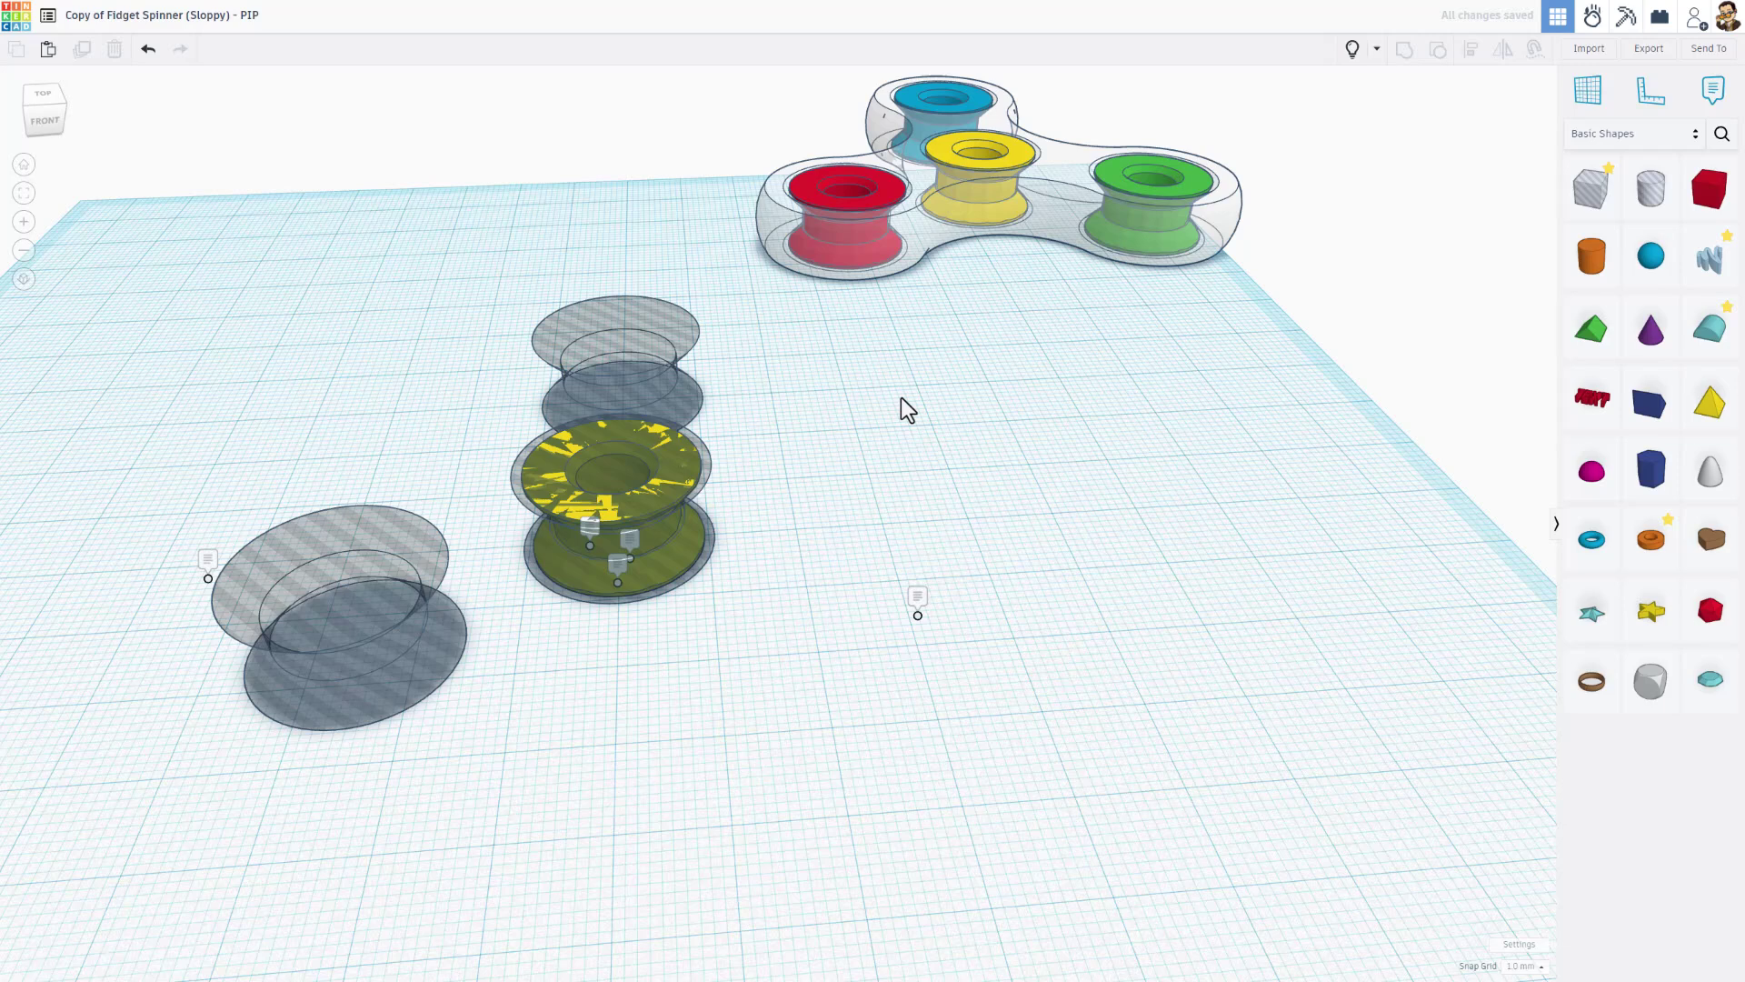
{"action": "left_click", "coordinate": [587, 345]}
{"action": "key", "text": "Delete"}
{"action": "left_click", "coordinate": [423, 571]}
{"action": "key", "text": "Delete"}
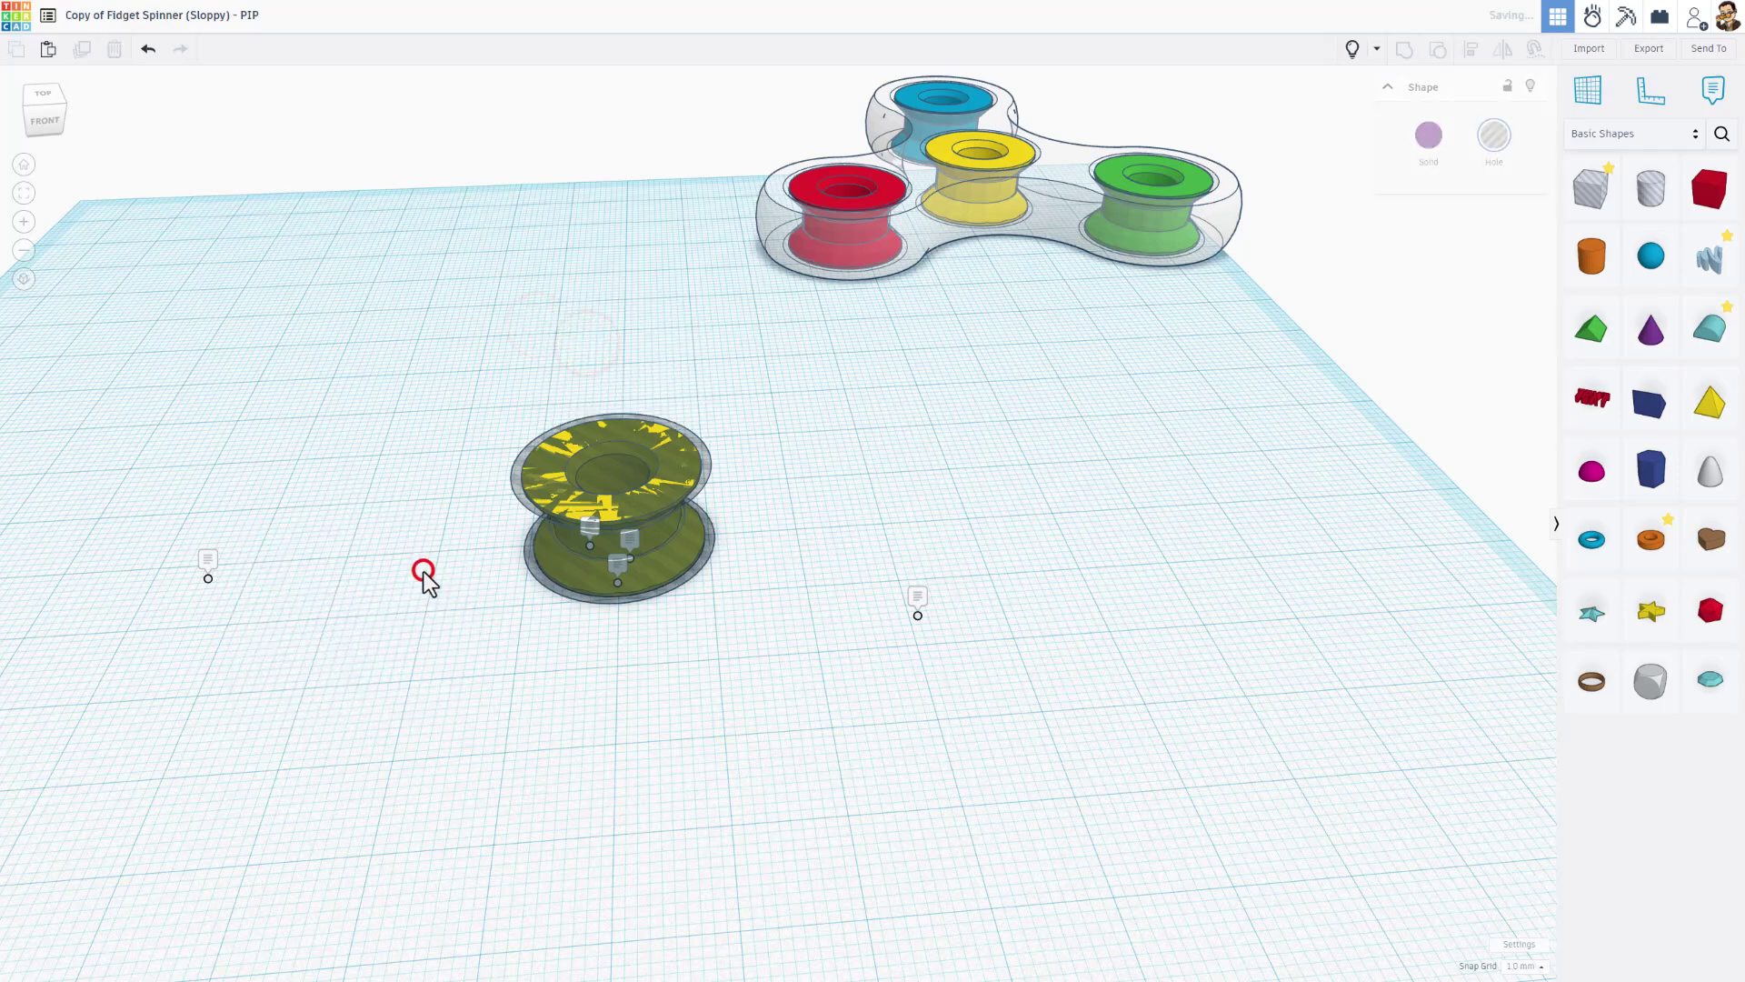
Show the hidden orange spinner body again and orbit around it.
{"action": "left_click", "coordinate": [1349, 49]}
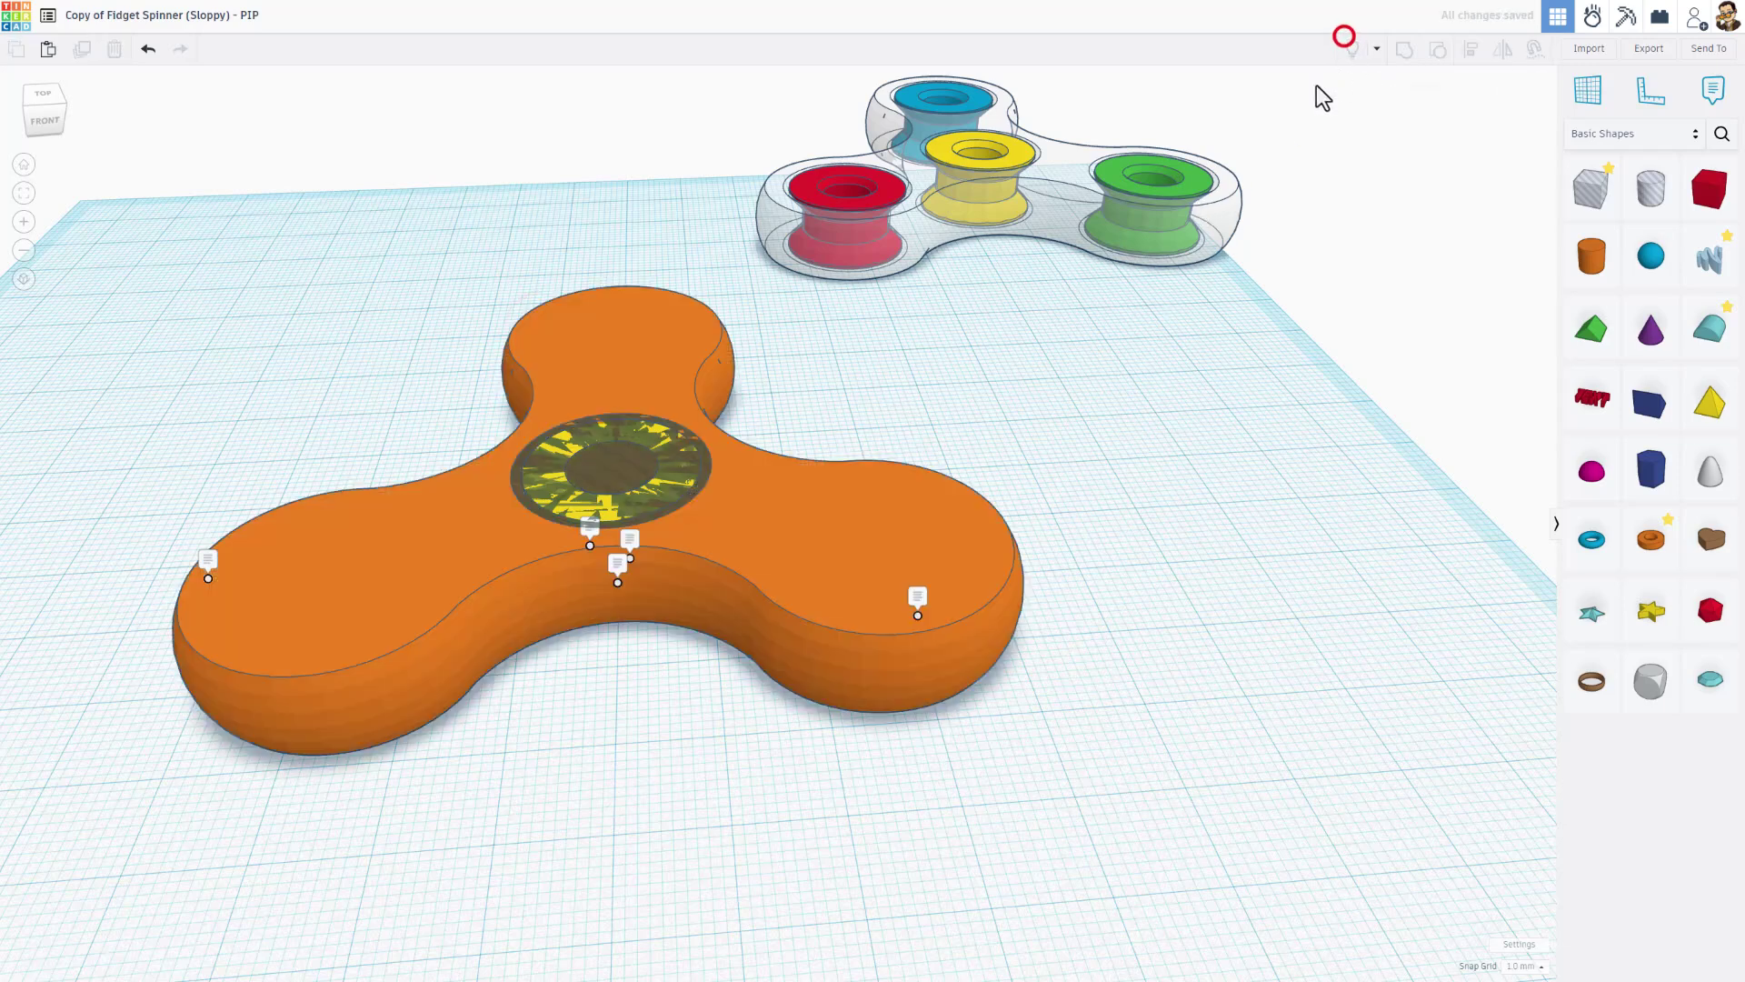
{"action": "right_click_drag", "start_coordinate": [778, 669], "coordinate": [669, 717]}
{"action": "scroll", "coordinate": [641, 702], "scroll_direction": "down", "scroll_amount": 3}
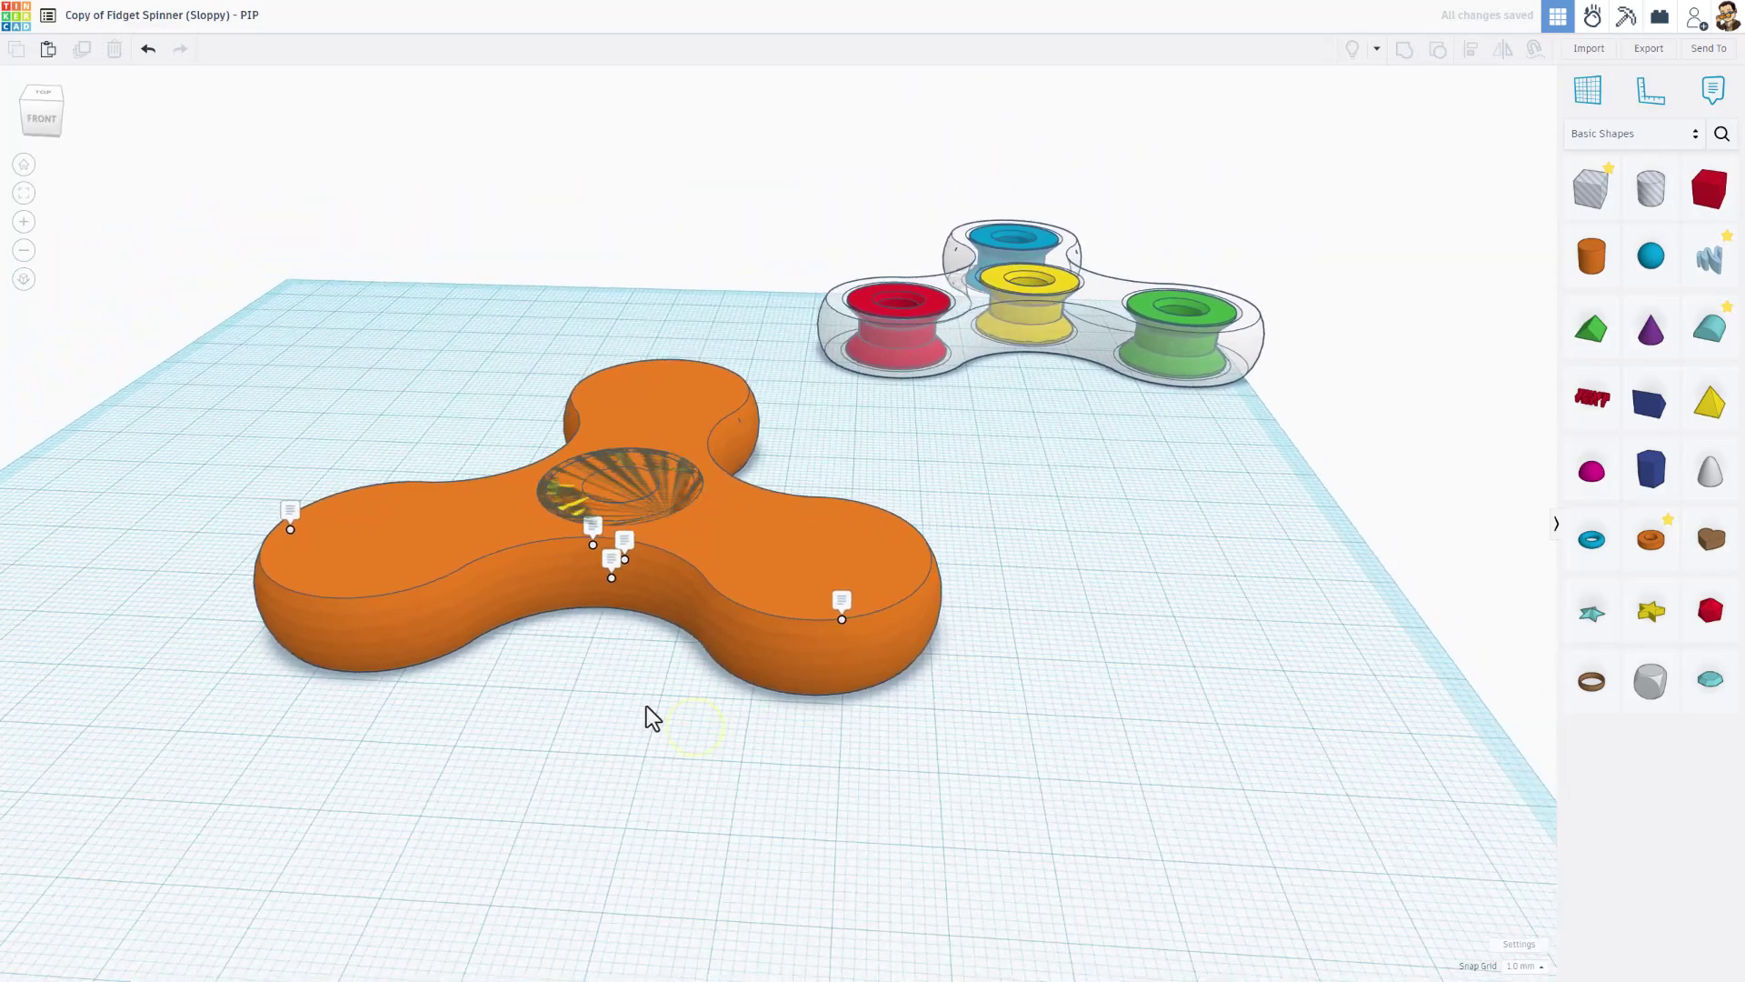
{"action": "right_click_drag", "start_coordinate": [669, 712], "coordinate": [411, 596]}
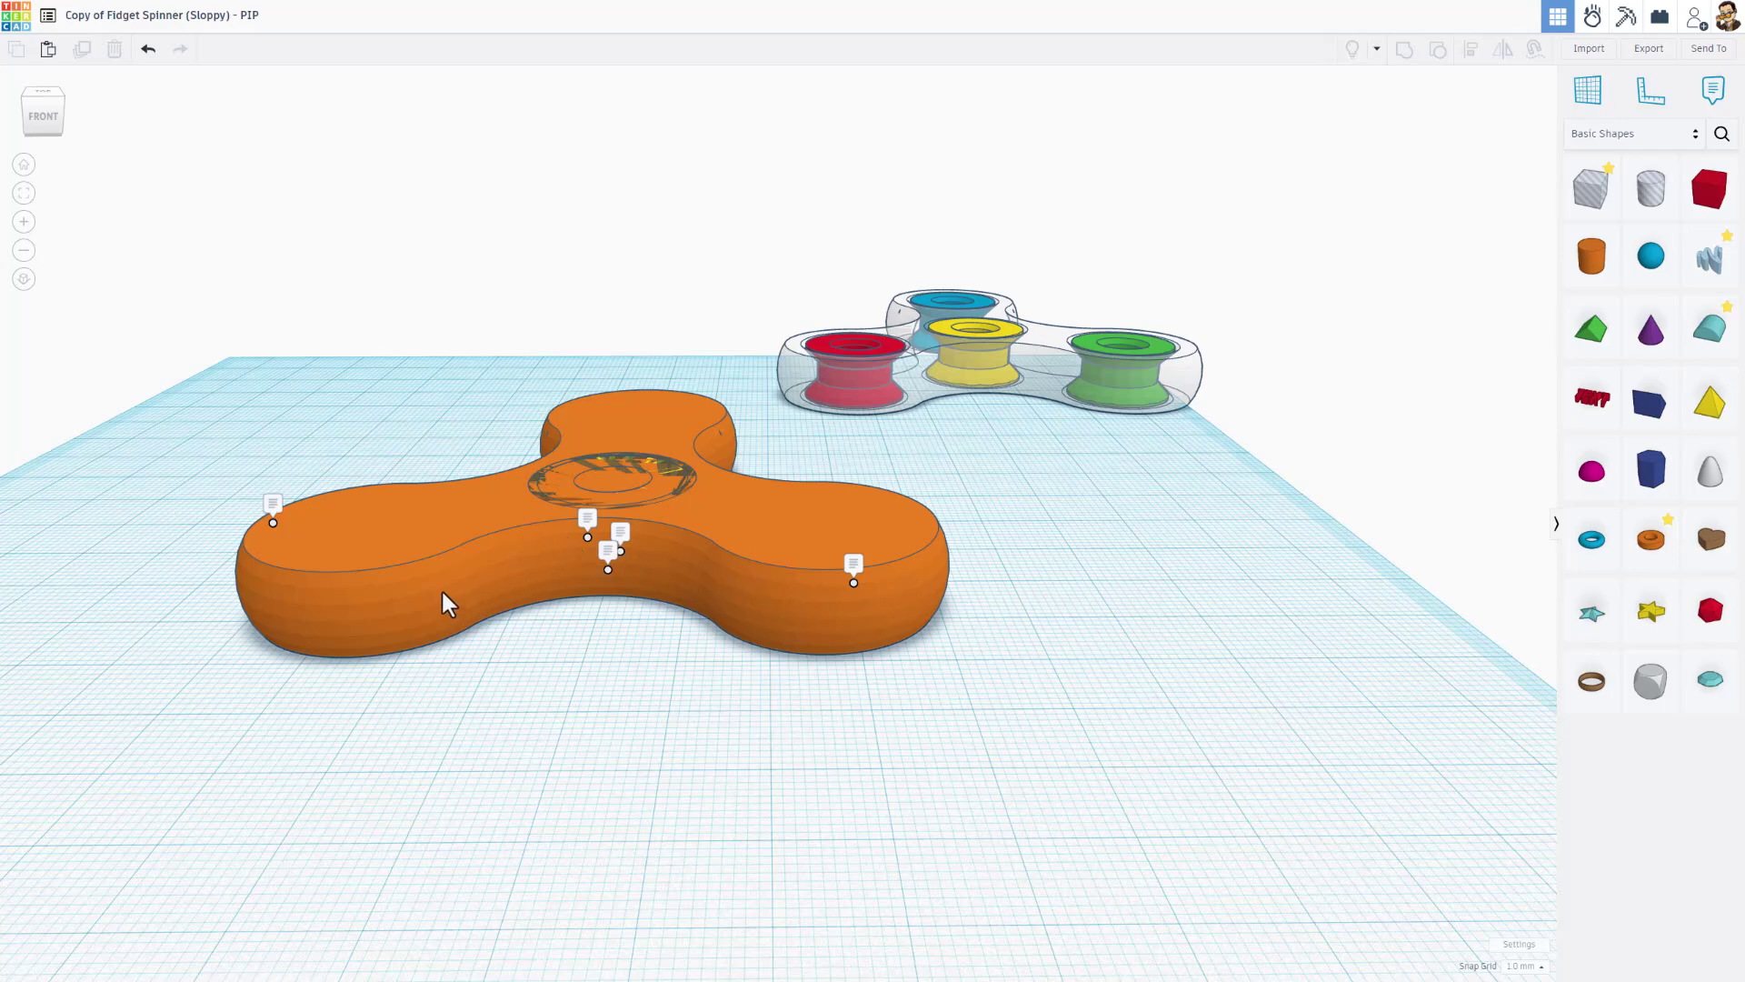
{"action": "right_click_drag", "start_coordinate": [516, 709], "coordinate": [378, 654]}
Duplicate the orange spinner body, move the copy up-left, and ungroup it.
{"action": "left_click", "coordinate": [378, 654]}
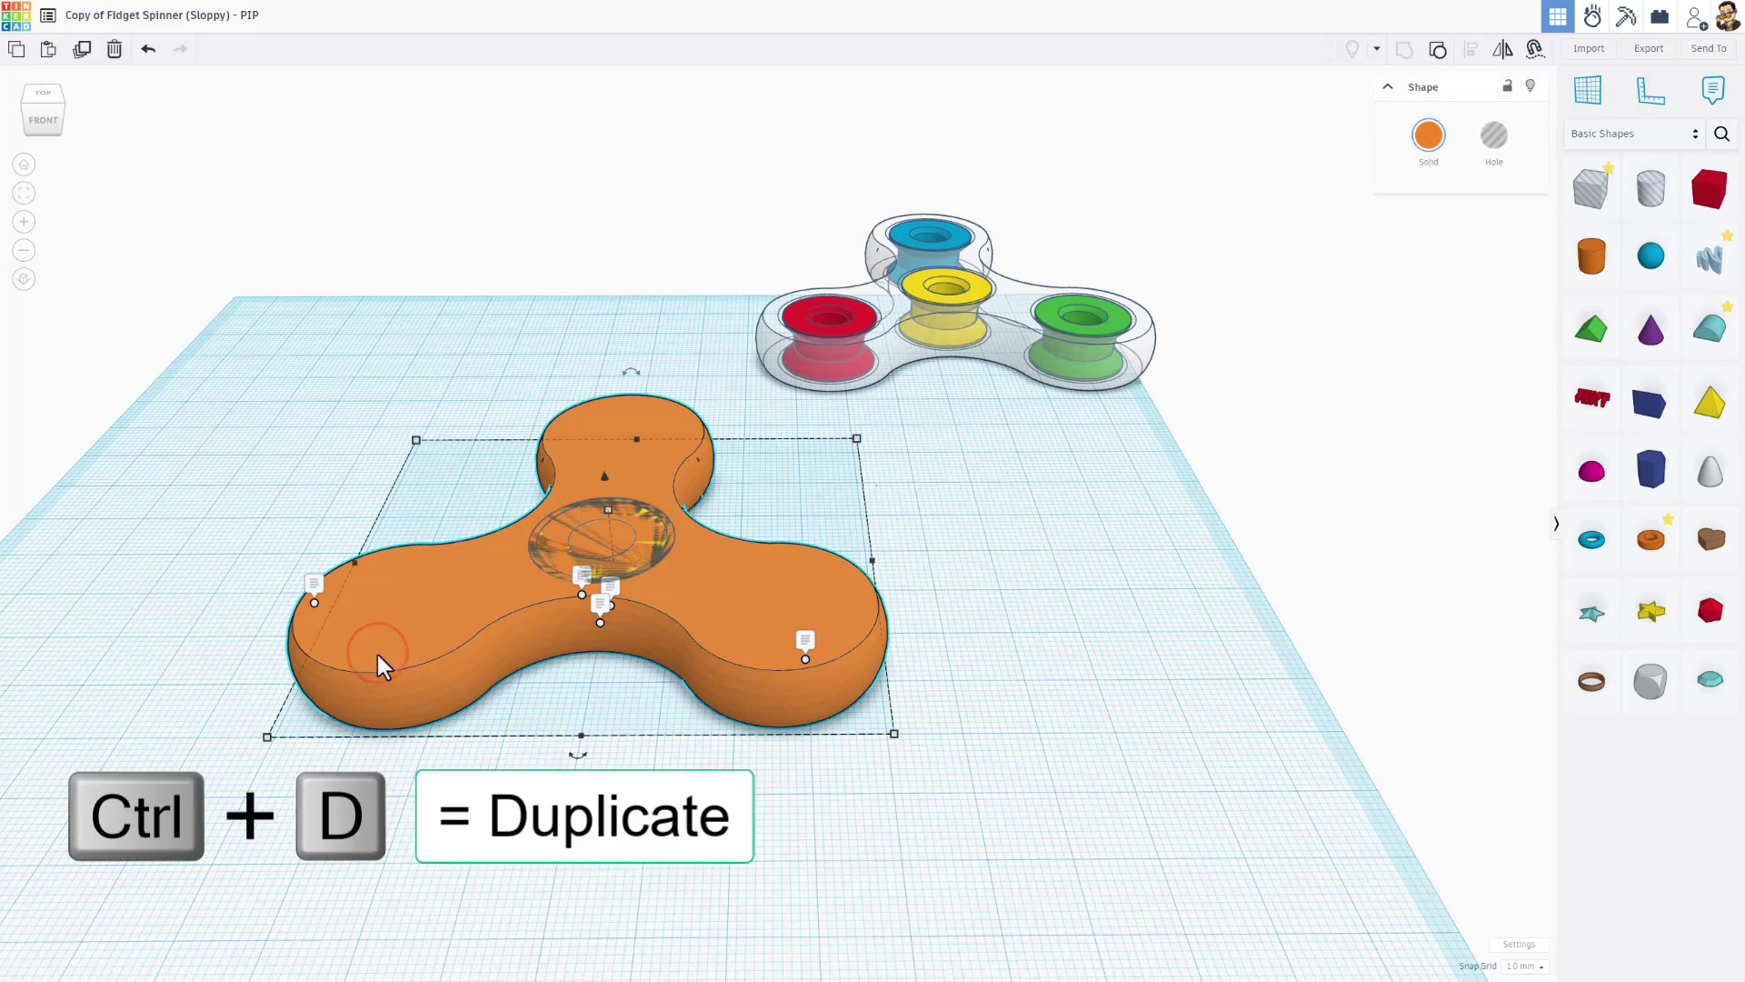
{"action": "key", "text": "ctrl+d"}
{"action": "left_click_drag", "start_coordinate": [364, 640], "coordinate": [96, 418]}
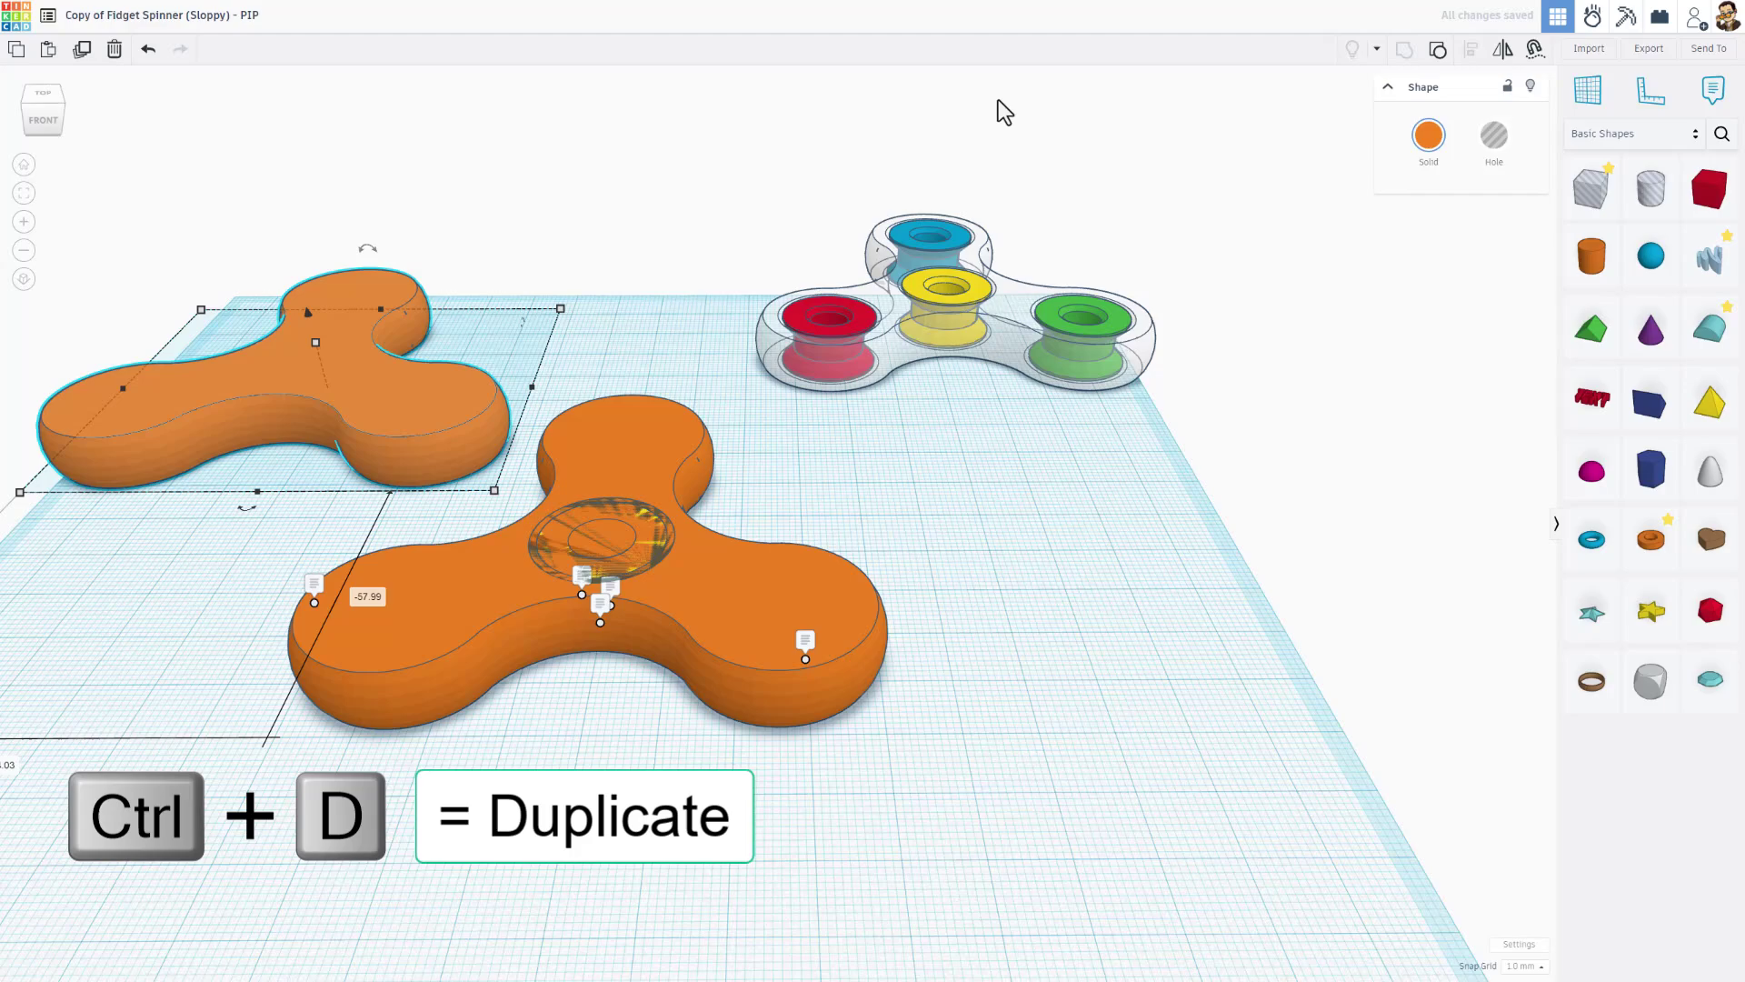
{"action": "left_click", "coordinate": [1436, 50]}
{"action": "right_click_drag", "start_coordinate": [637, 637], "coordinate": [442, 786]}
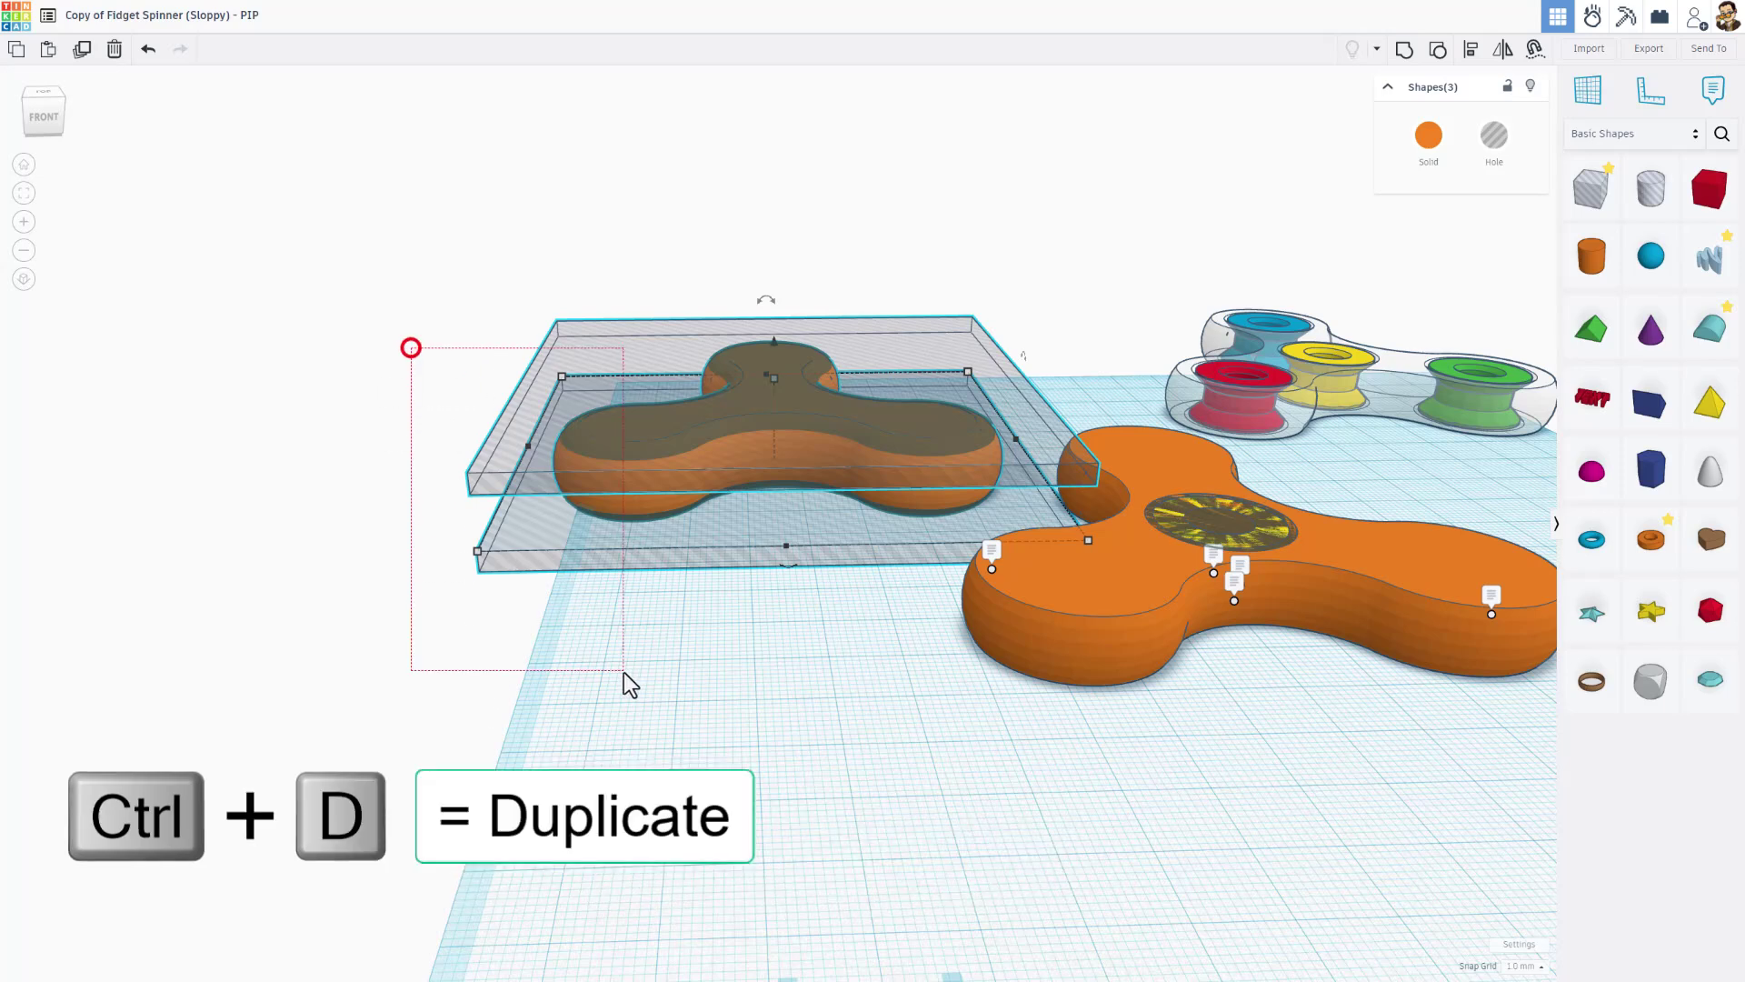
Duplicate the ungrouped body and boxes, shift it further left, and select its transparent box.
{"action": "left_click_drag", "start_coordinate": [623, 672], "coordinate": [642, 654]}
{"action": "key", "text": "ctrl+d"}
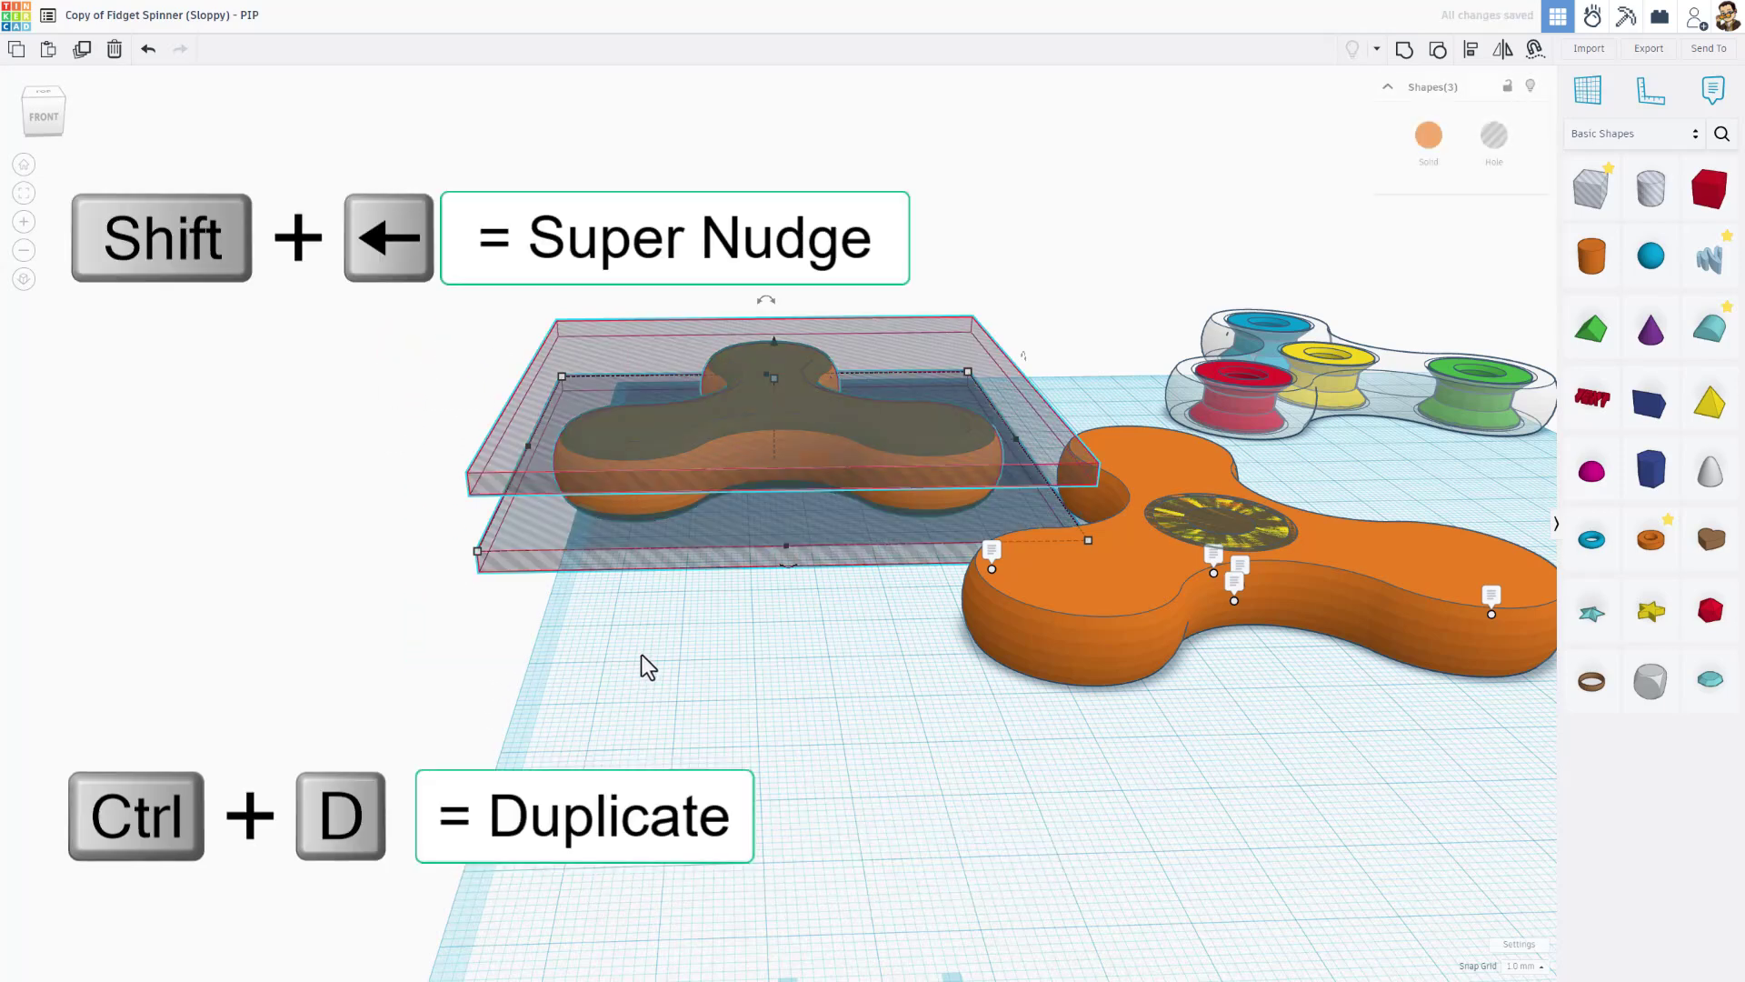
{"action": "key", "text": "shift+Left"}
{"action": "key", "text": "shift+Left"}
{"action": "key", "text": "shift+Left"}
{"action": "key", "text": "shift+Left"}
{"action": "key", "text": "shift+Left"}
{"action": "key", "text": "shift+Left"}
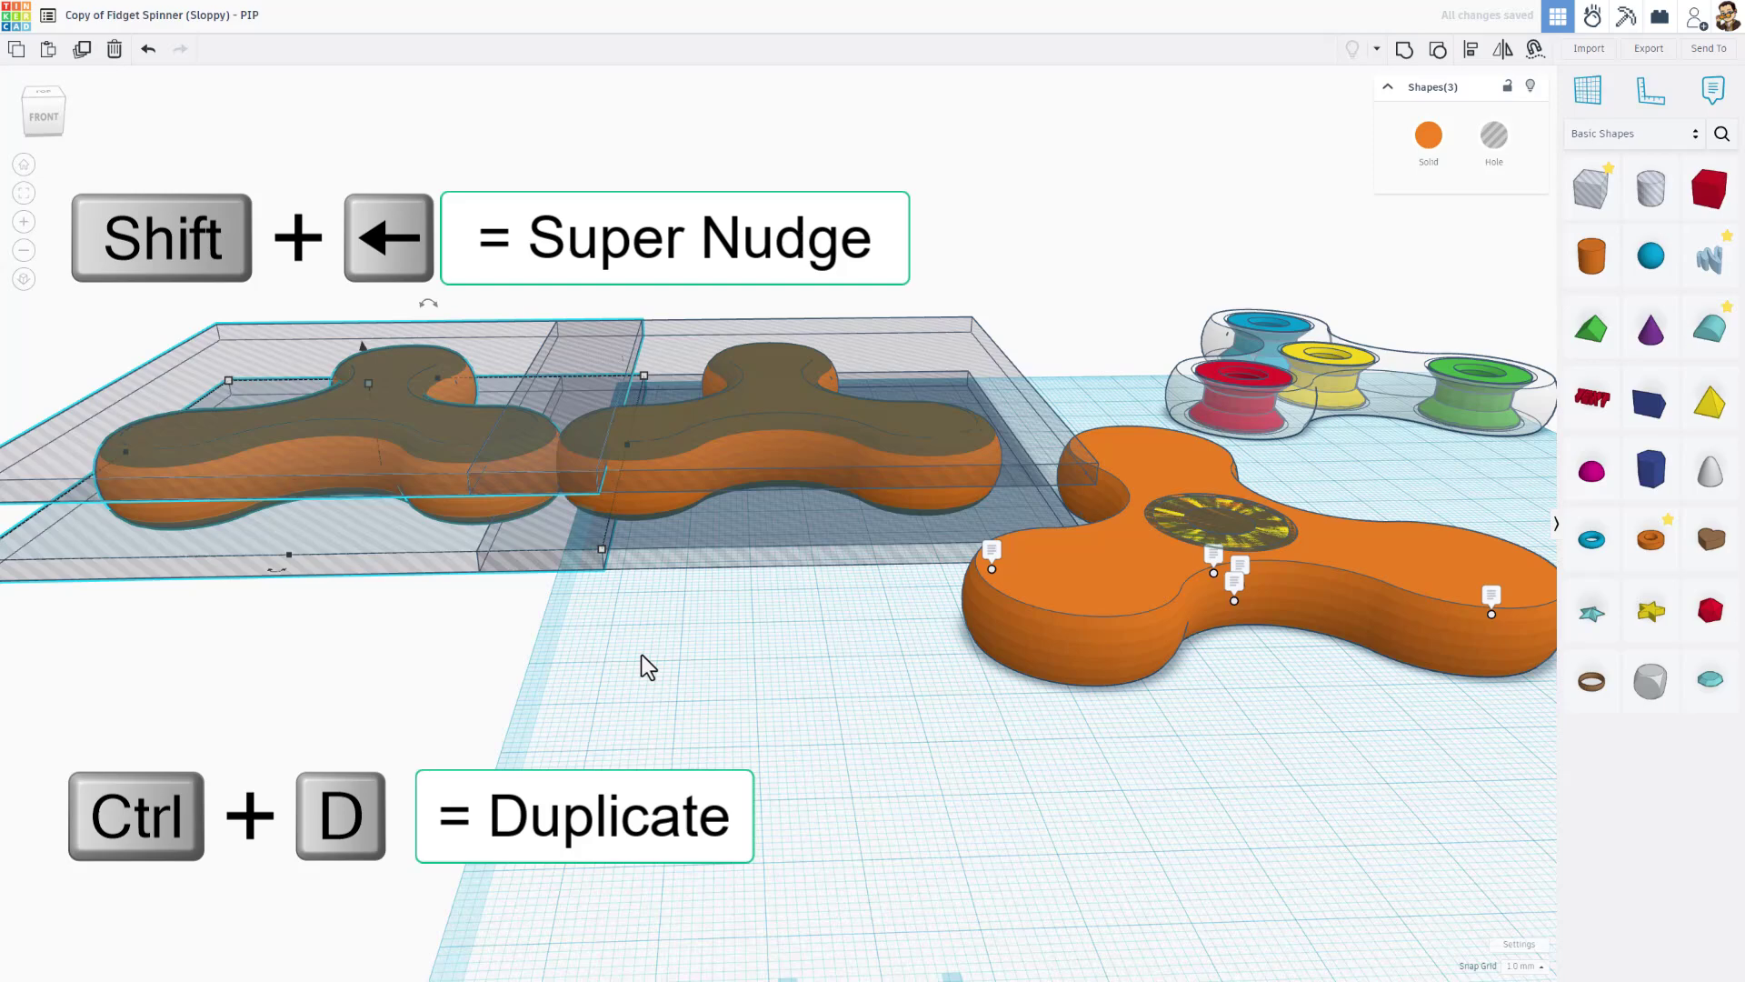
{"action": "key", "text": "shift+Left"}
{"action": "left_click", "coordinate": [619, 722]}
{"action": "left_click", "coordinate": [407, 554]}
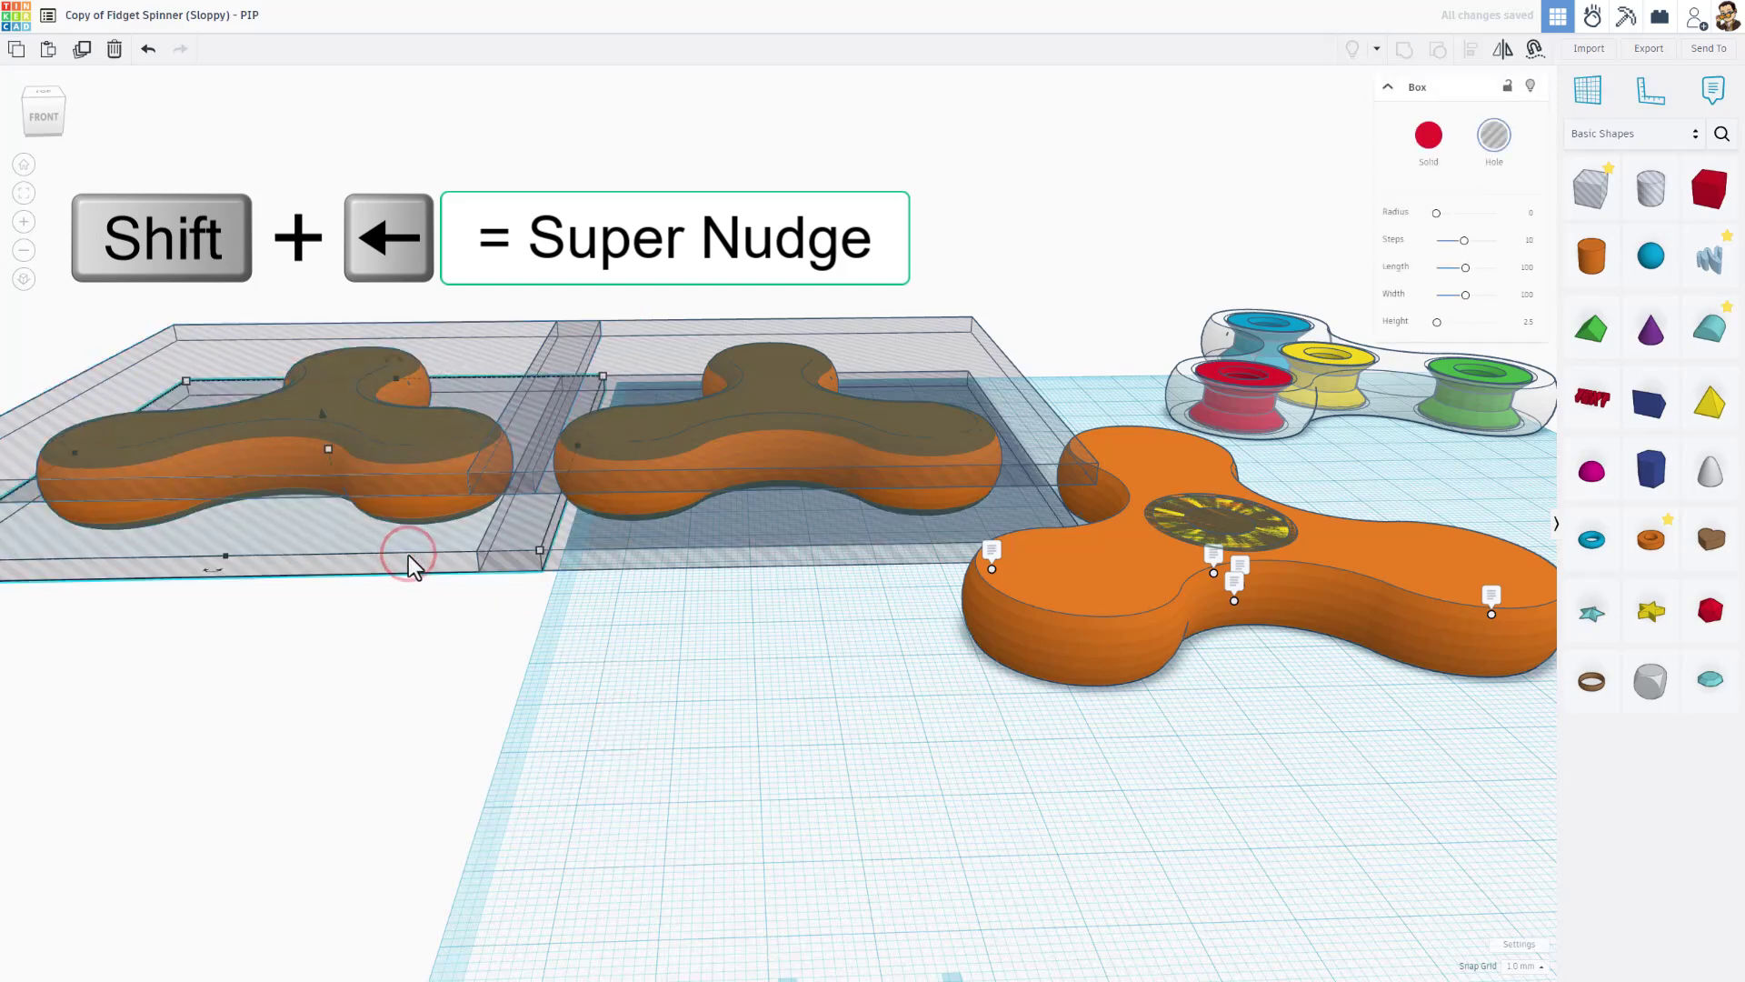
{"action": "left_click", "coordinate": [449, 373]}
Delete the box from the left copy, then ungroup the spinner and undo it.
{"action": "key", "text": "Delete"}
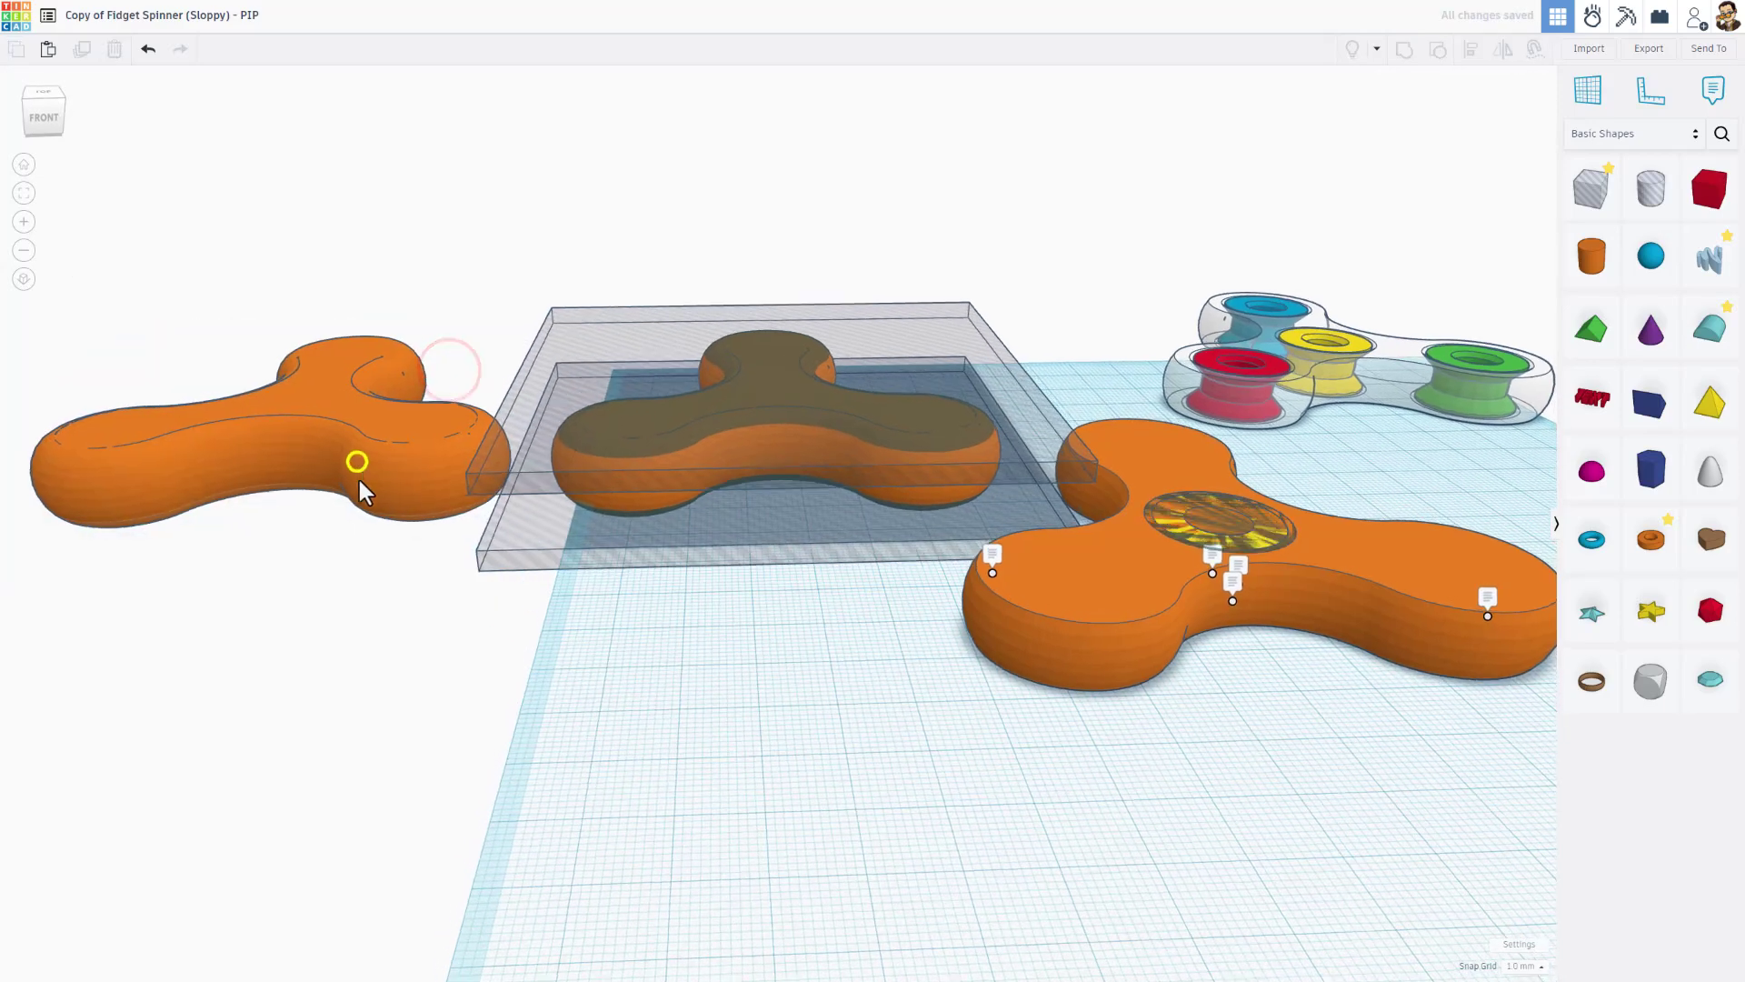
{"action": "right_click_drag", "start_coordinate": [358, 480], "coordinate": [379, 428]}
{"action": "left_click", "coordinate": [379, 429]}
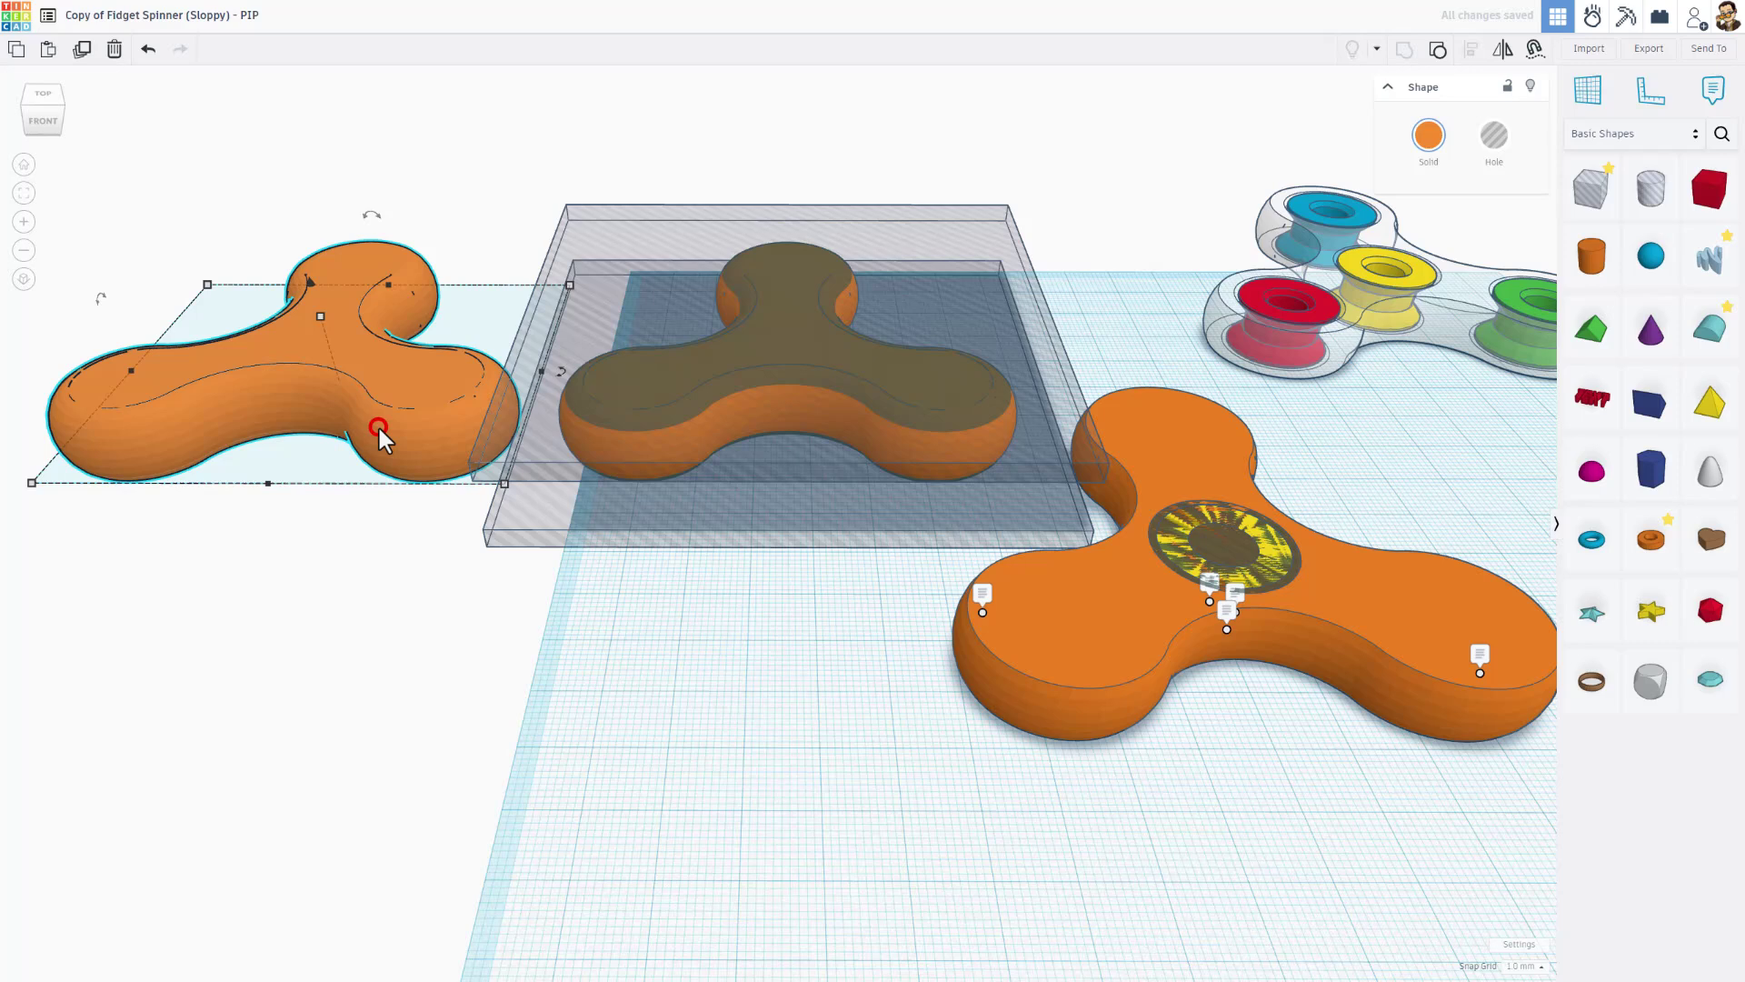
{"action": "left_click", "coordinate": [1439, 49]}
{"action": "left_click", "coordinate": [289, 673]}
{"action": "key", "text": "ctrl+z"}
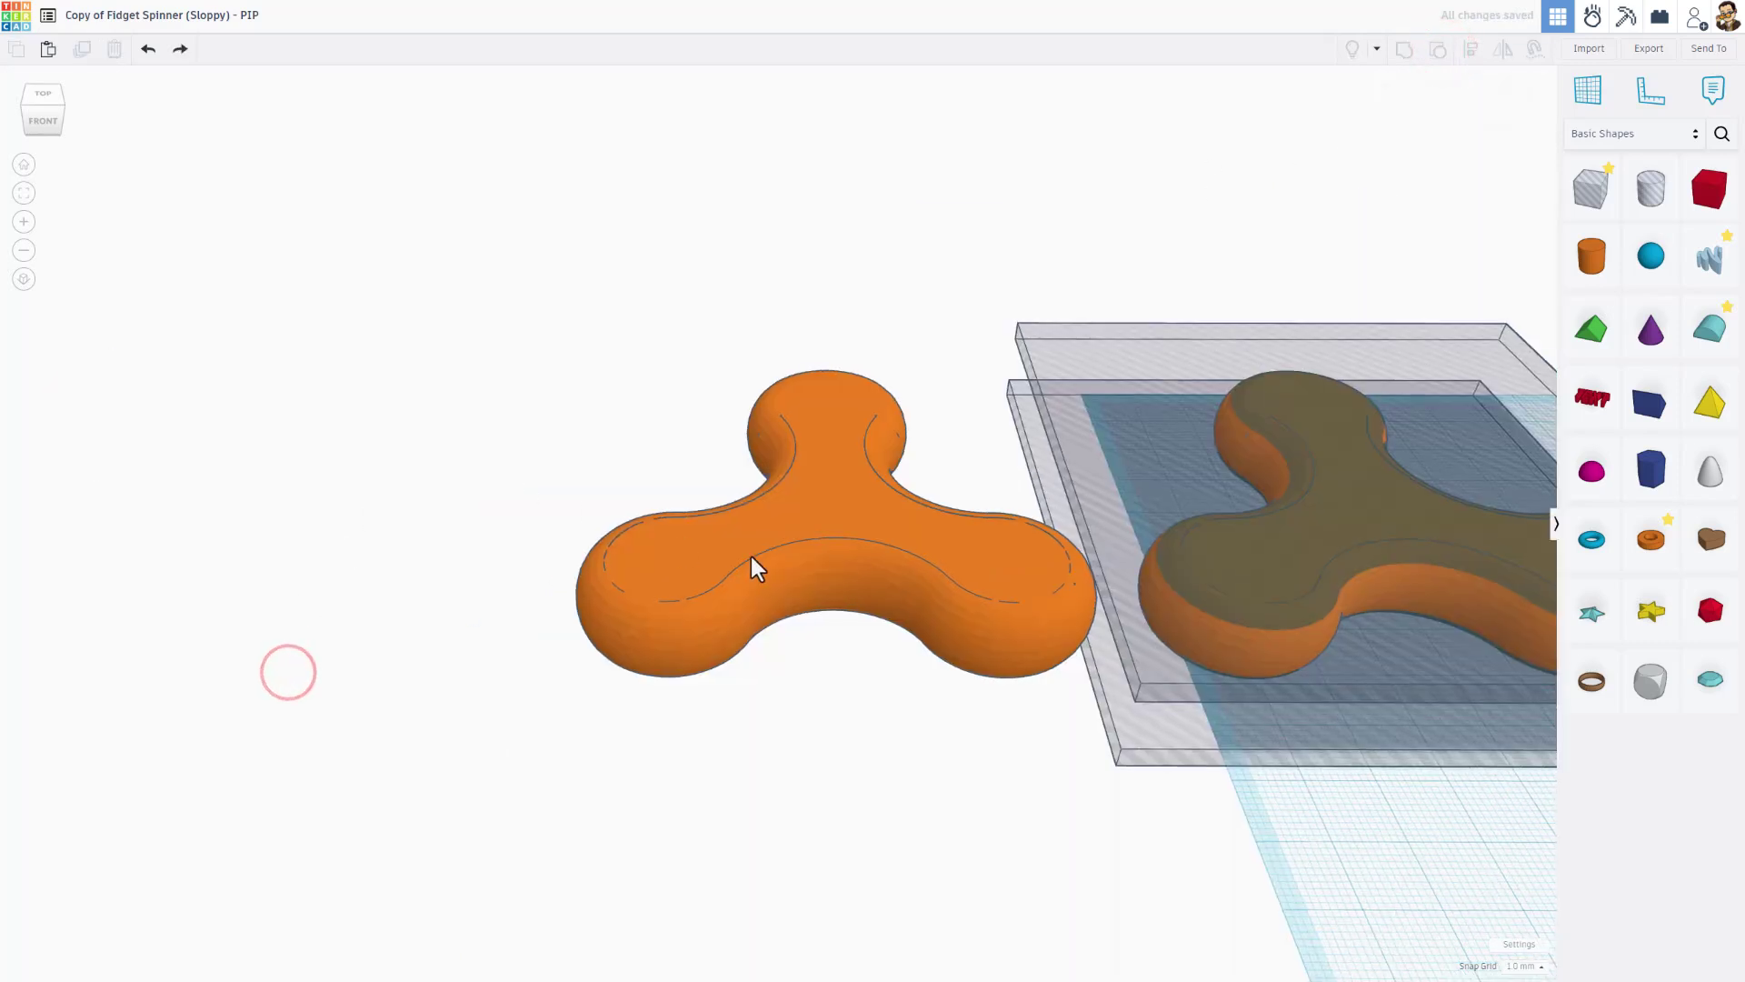
Fit the view to the leftmost spinner and ungroup it into red lobes and an orange centre.
{"action": "left_click", "coordinate": [765, 562]}
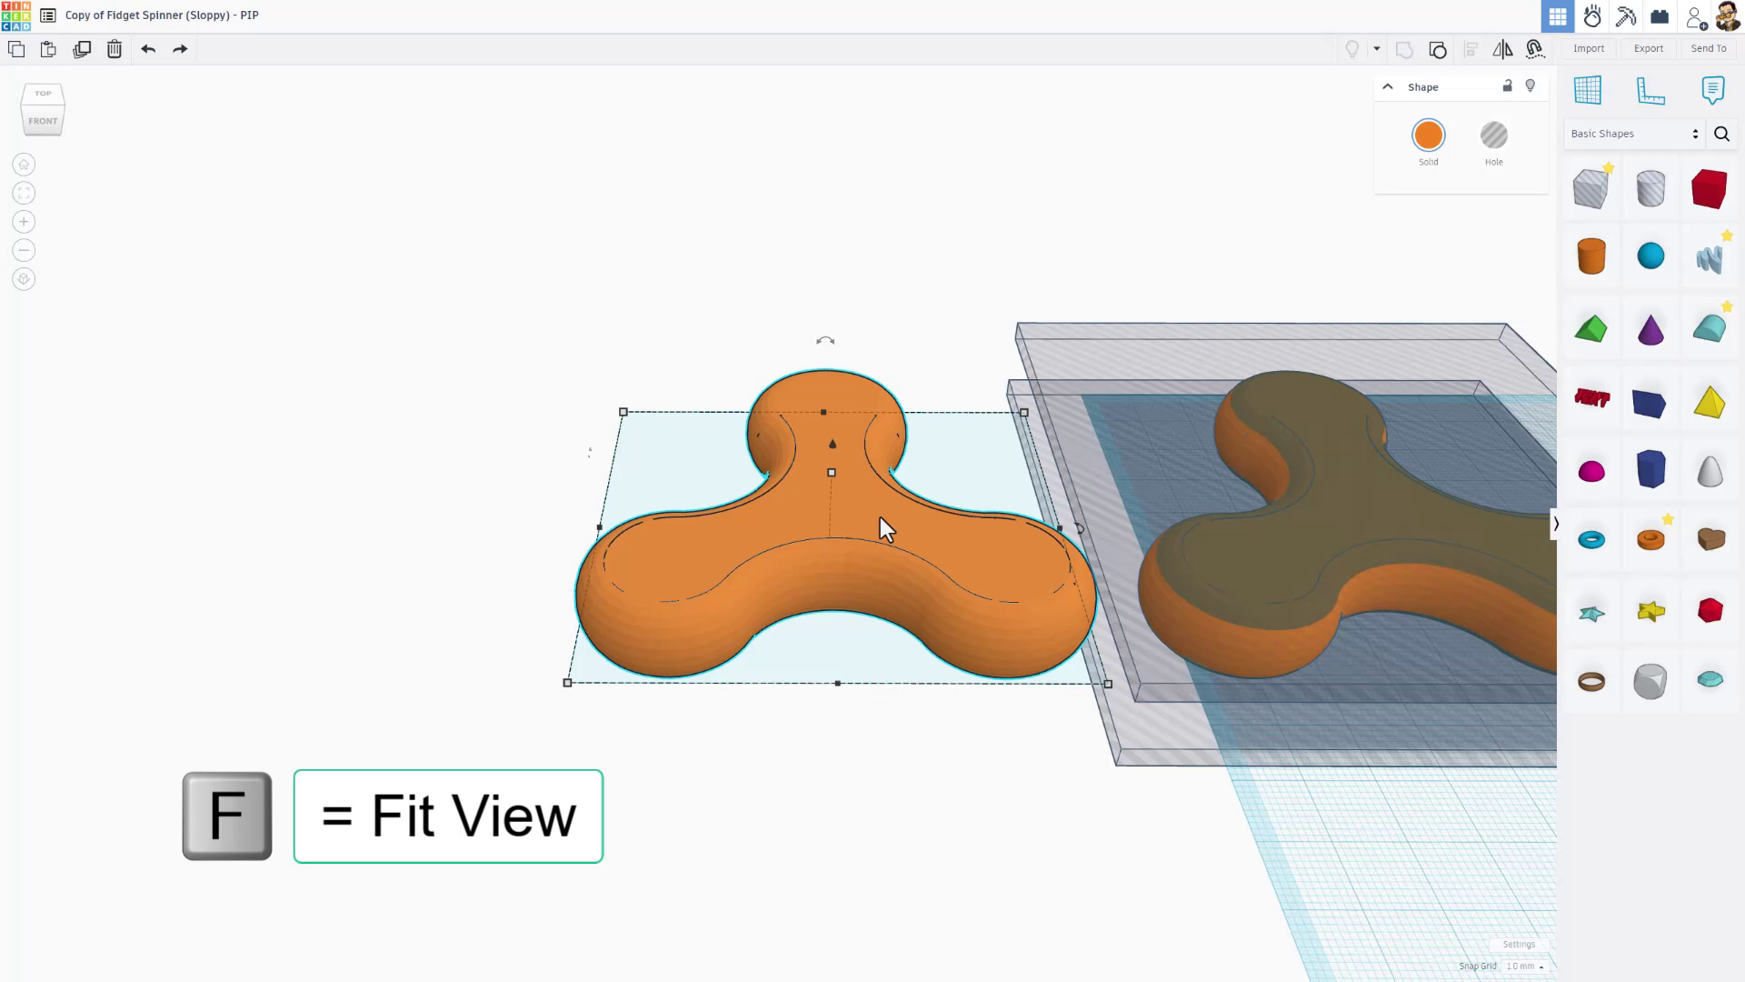
{"action": "key", "text": "f"}
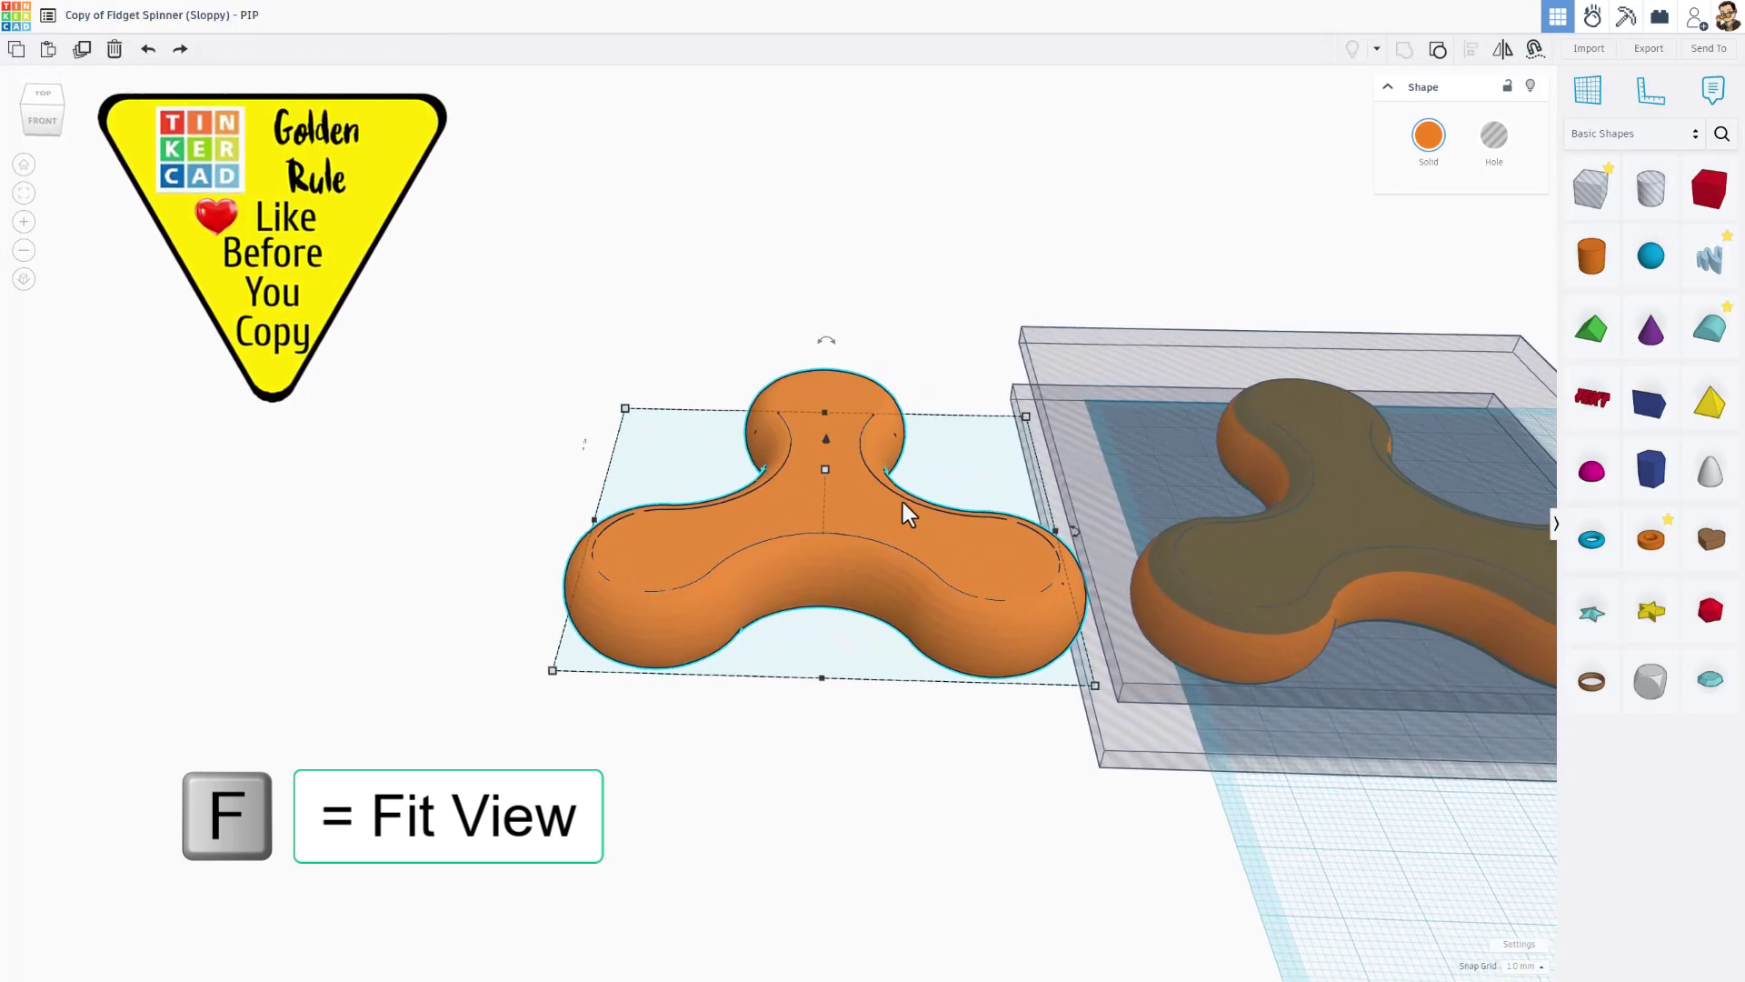
{"action": "mouse_move", "coordinate": [849, 600]}
{"action": "right_mouse_down"}
{"action": "mouse_move", "coordinate": [885, 598]}
{"action": "mouse_move", "coordinate": [840, 591]}
{"action": "right_mouse_up"}
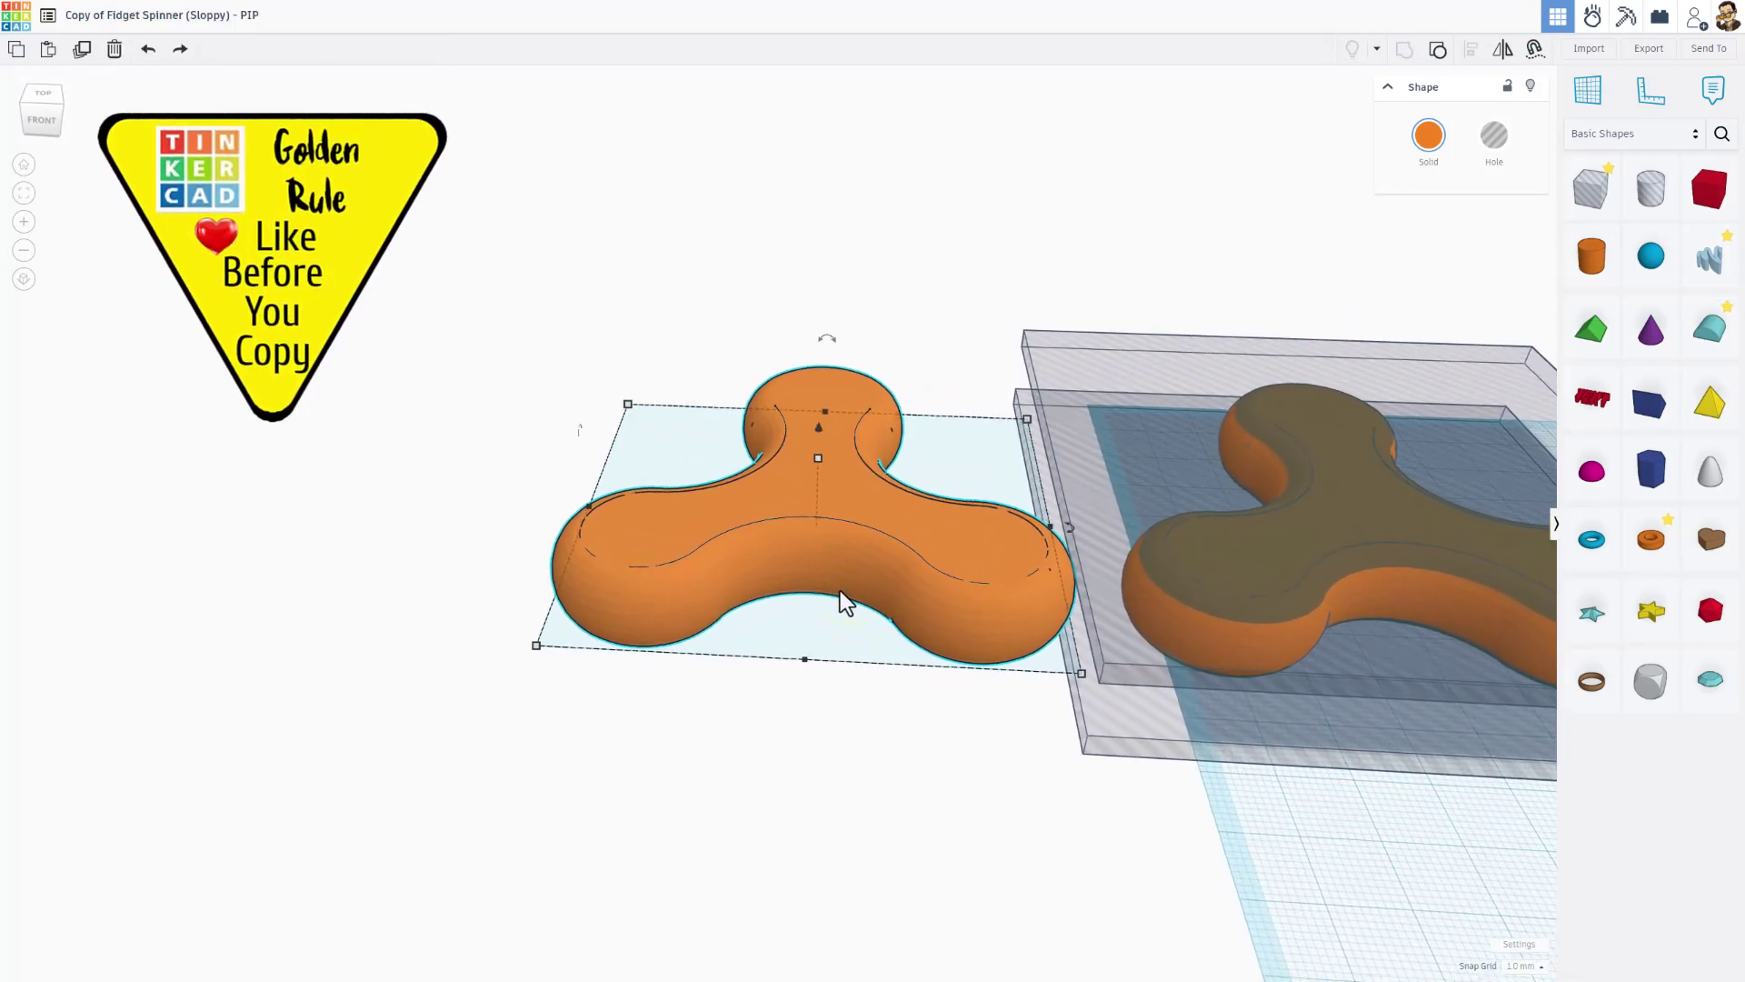
{"action": "left_click", "coordinate": [886, 553]}
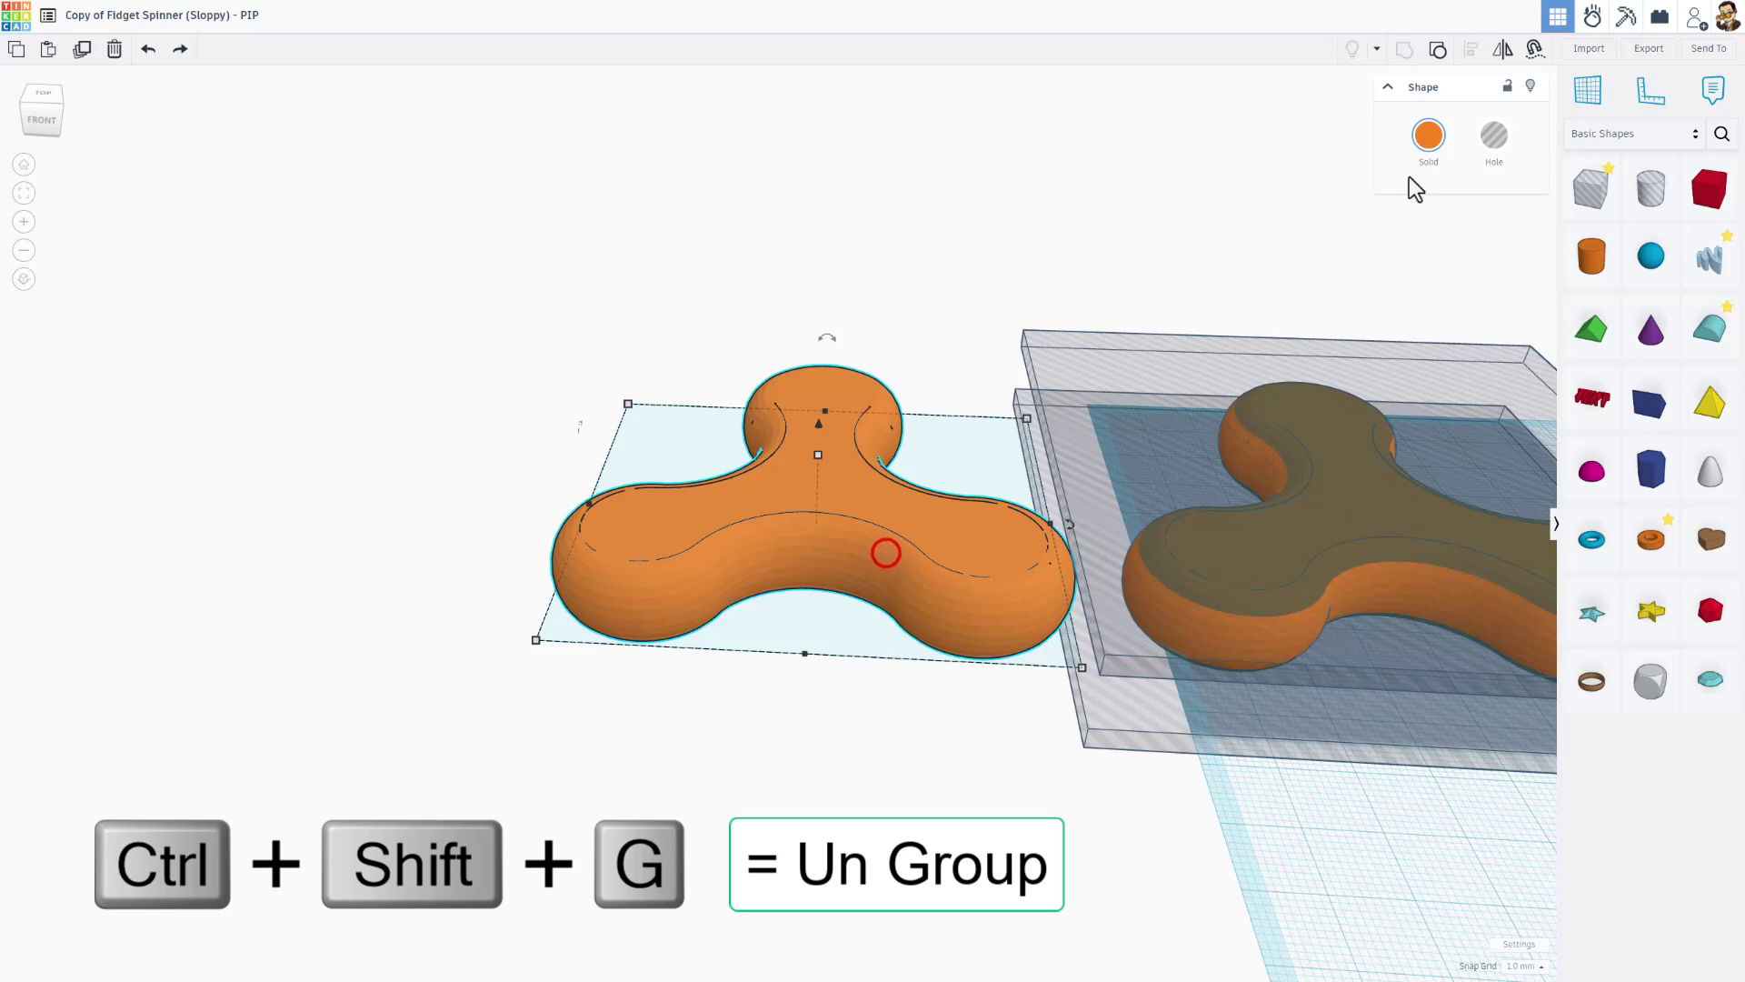
{"action": "left_click", "coordinate": [1437, 51]}
Ungroup the right red lobe into its two shapes.
{"action": "left_click", "coordinate": [724, 670]}
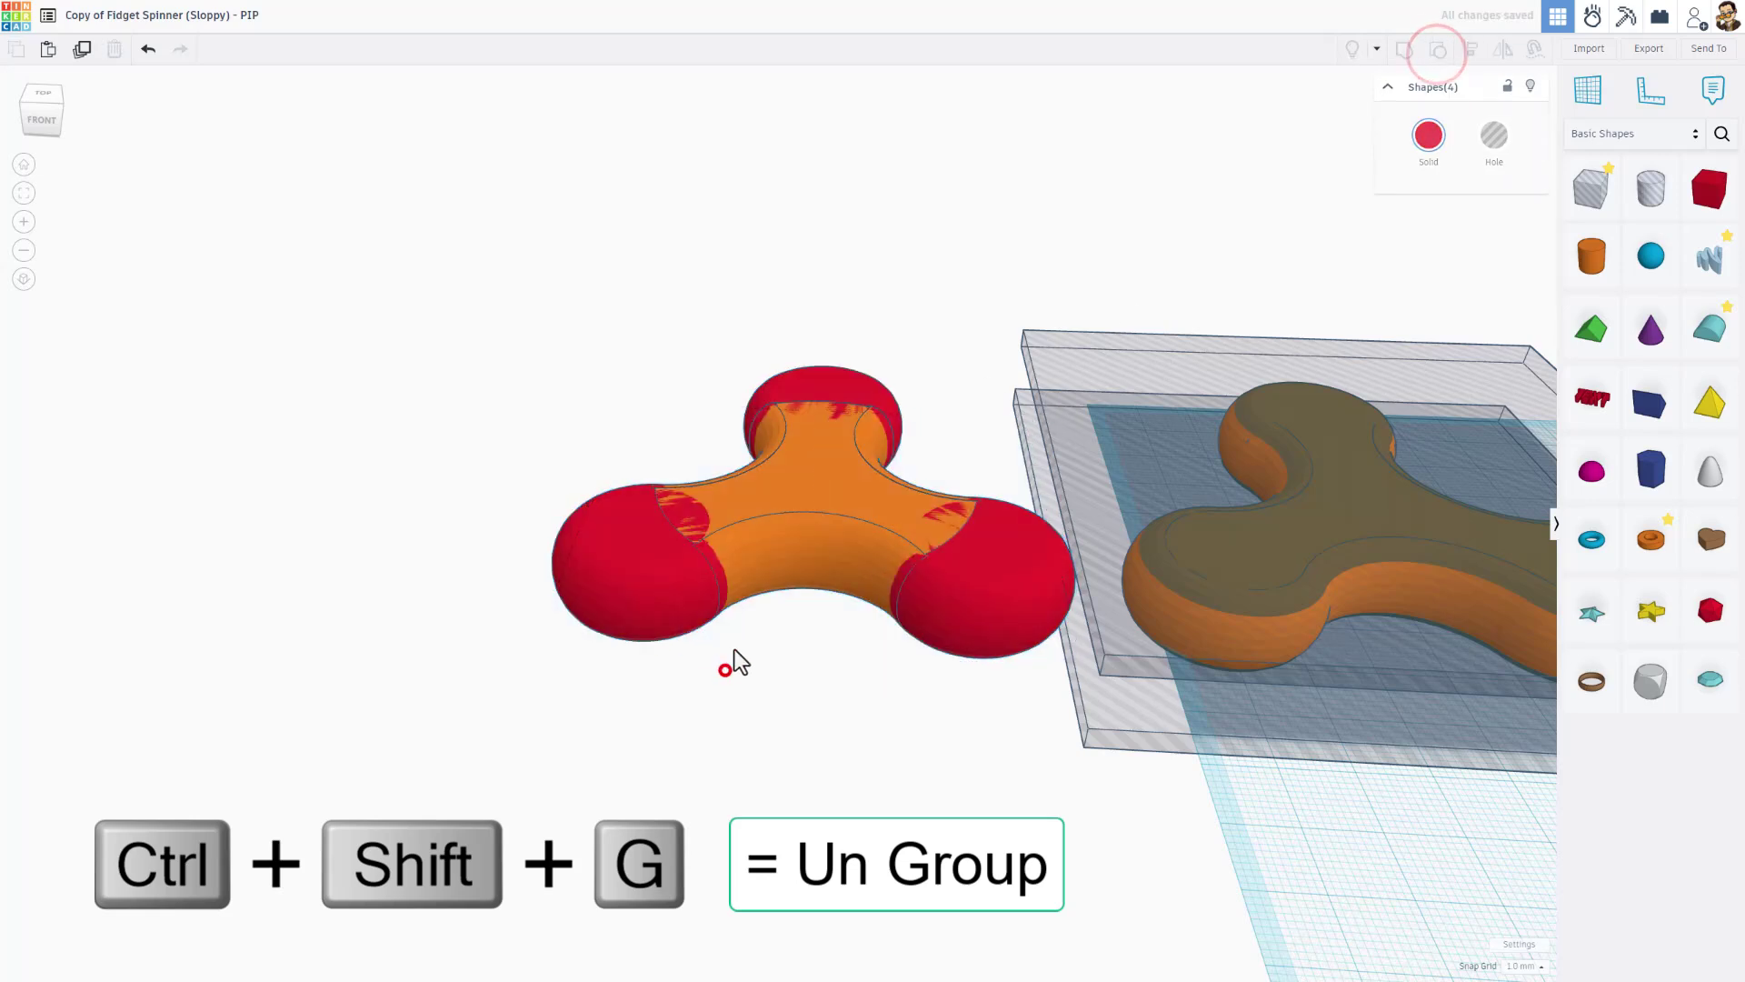
{"action": "left_click", "coordinate": [769, 538]}
{"action": "left_click", "coordinate": [1007, 569]}
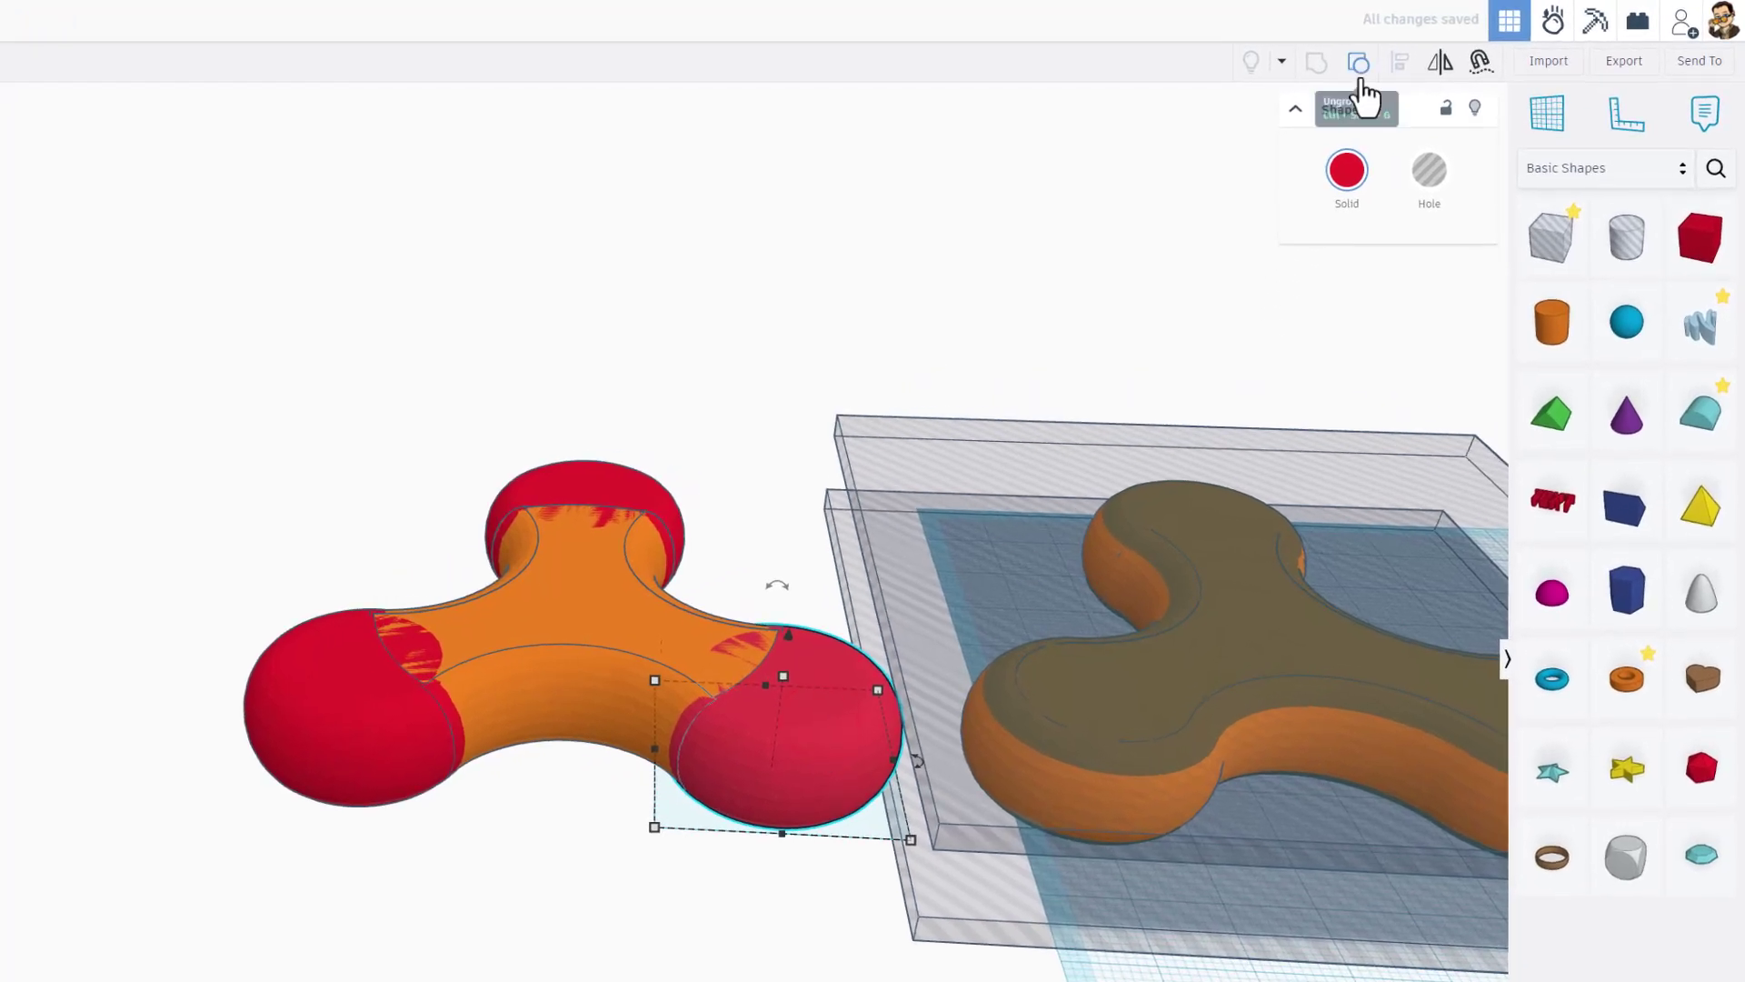
{"action": "left_click", "coordinate": [1360, 71]}
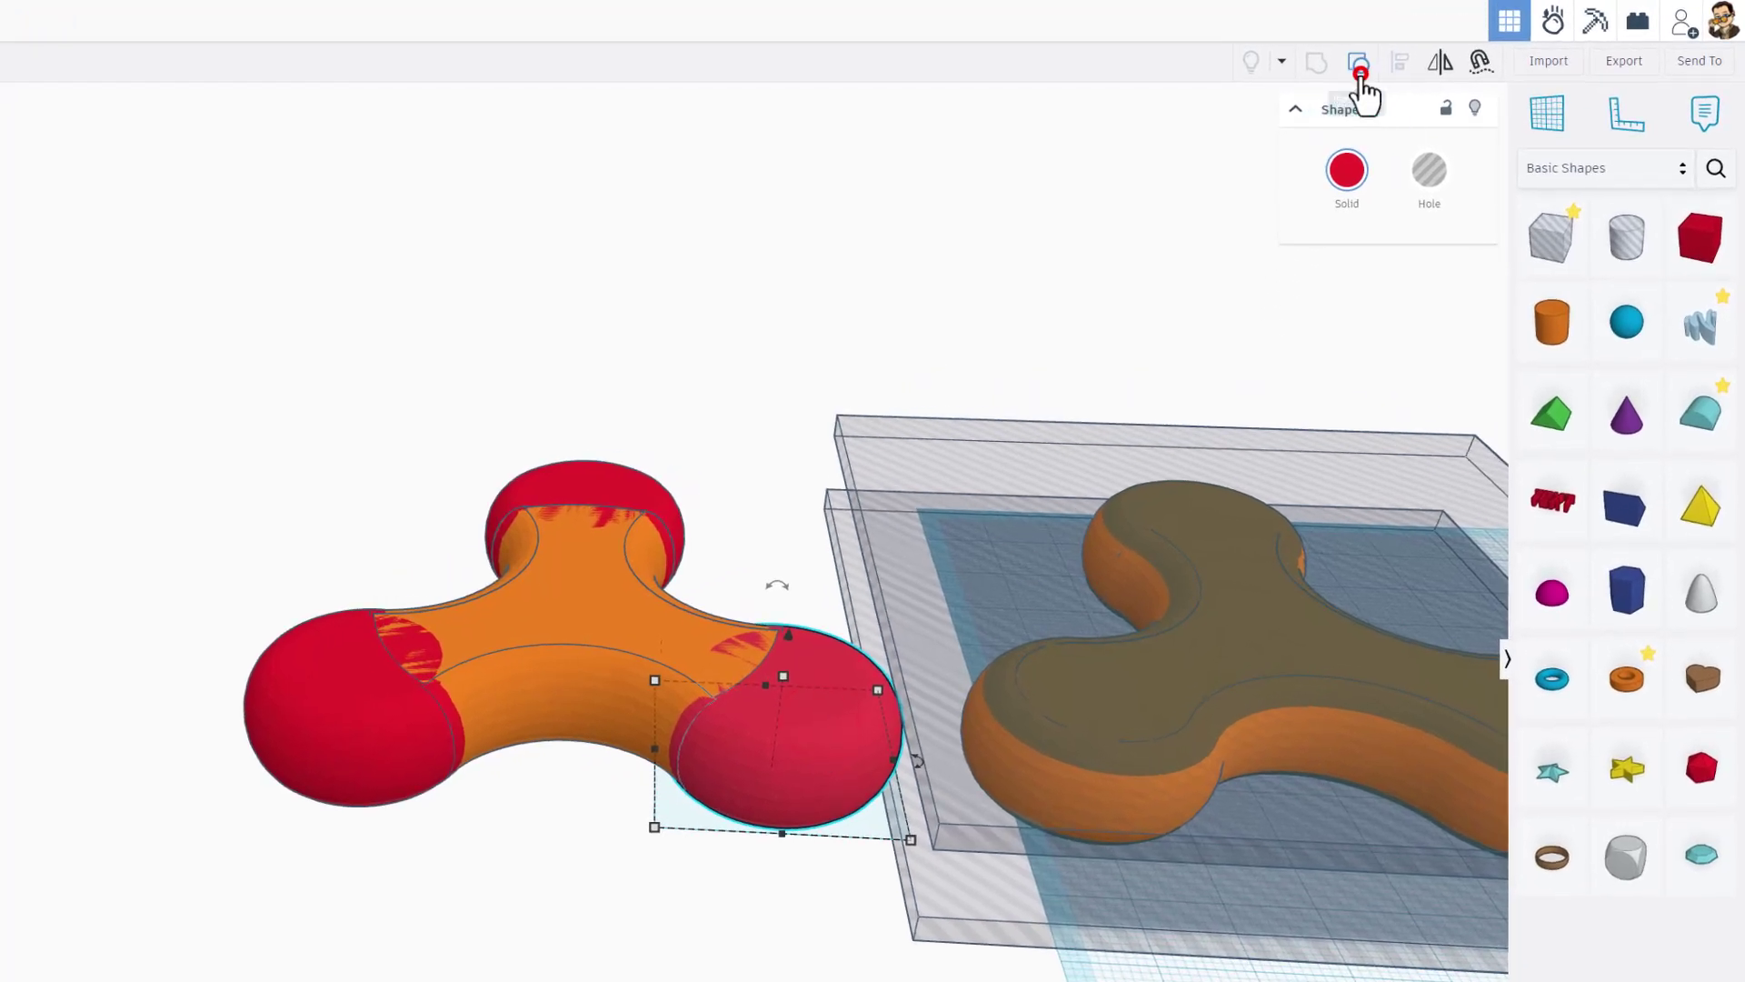
{"action": "left_click", "coordinate": [600, 860]}
{"action": "left_click", "coordinate": [744, 783]}
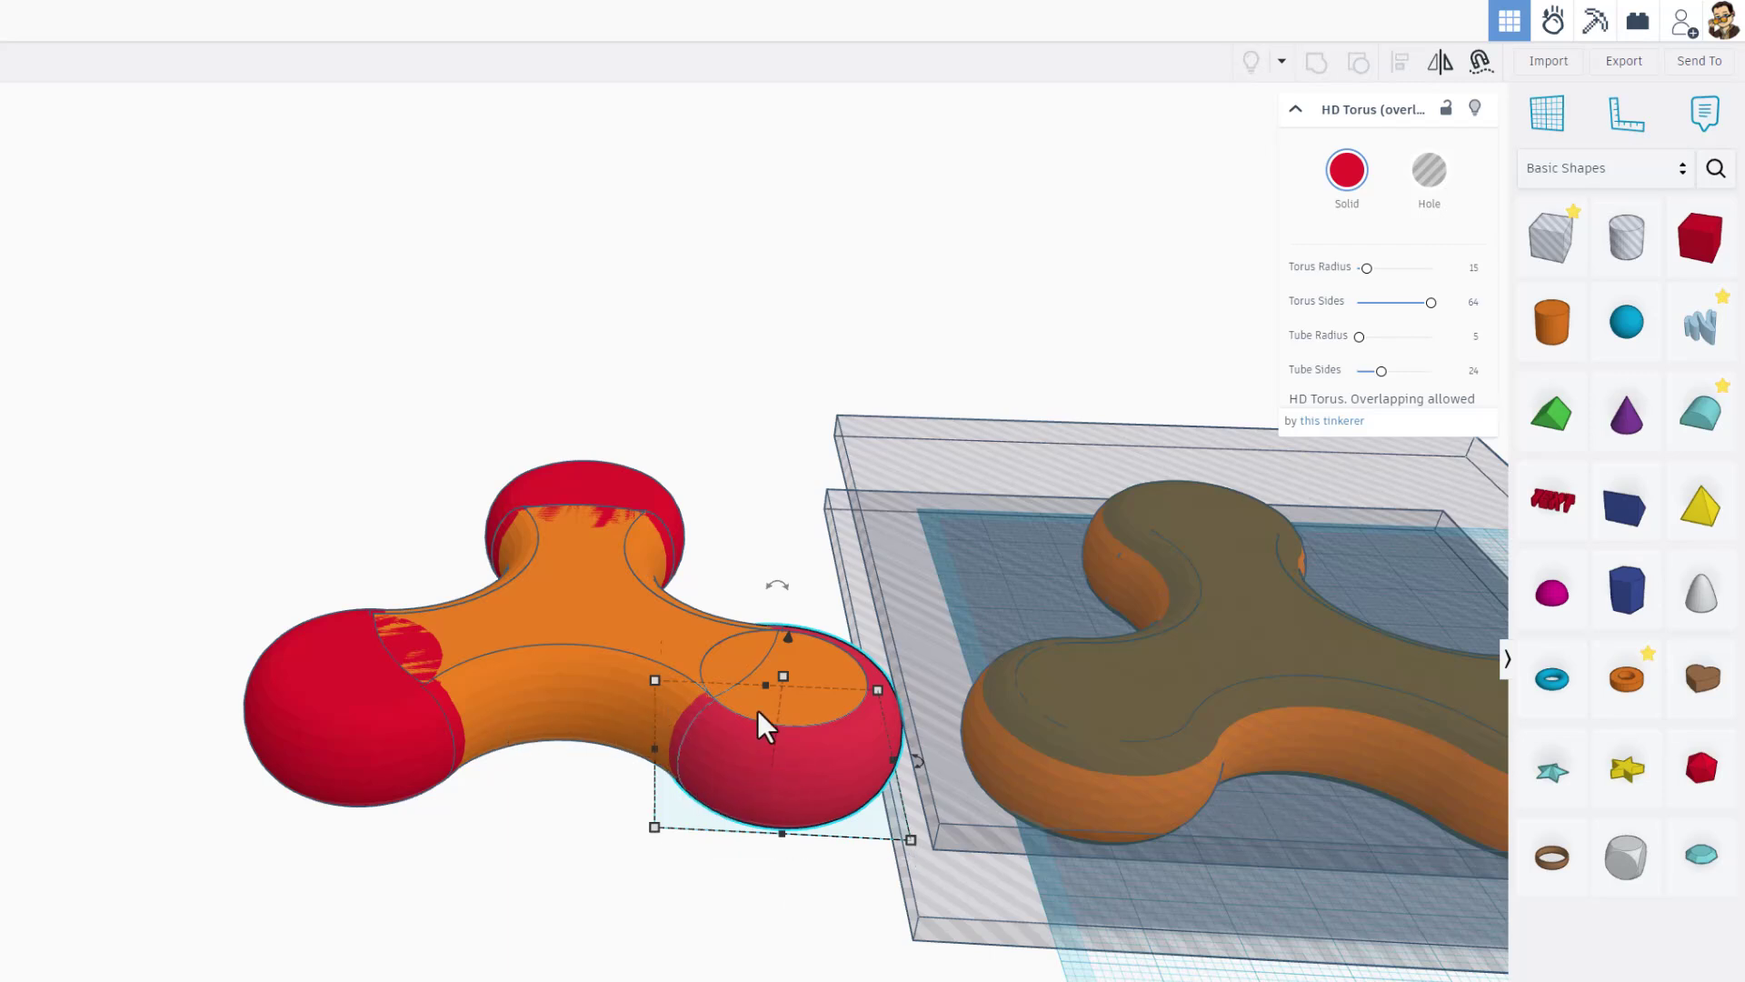
{"action": "left_click", "coordinate": [773, 684]}
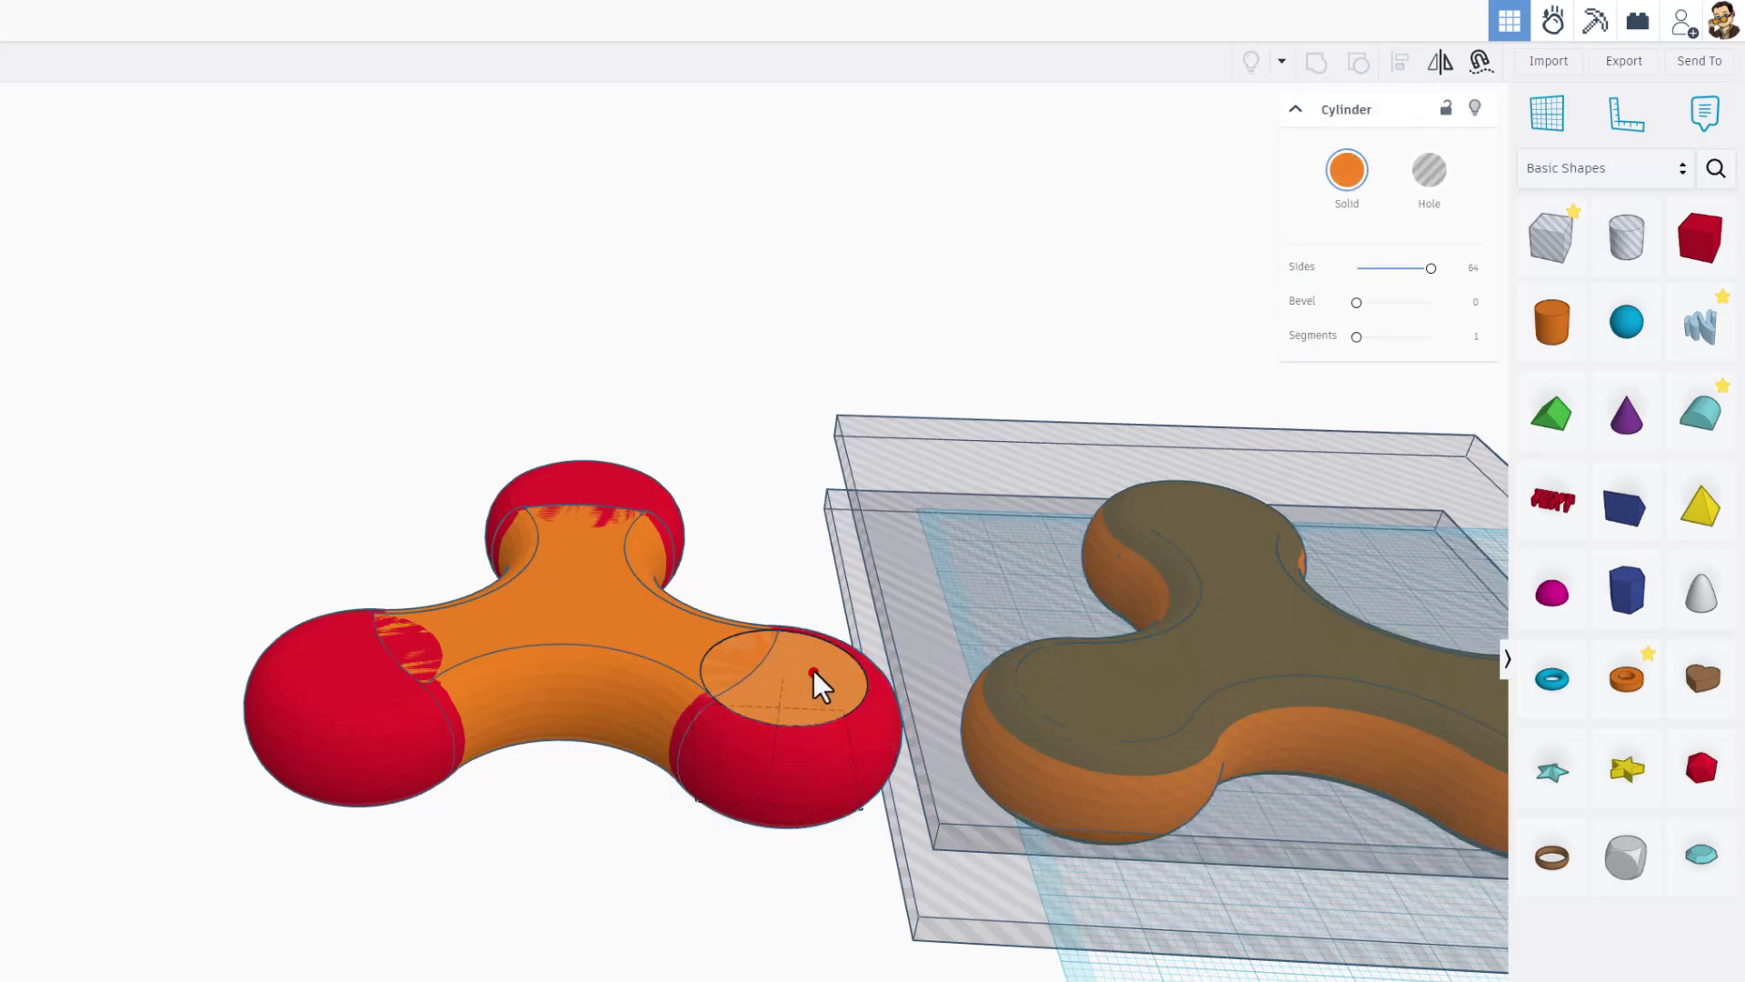
{"action": "left_click_drag", "start_coordinate": [810, 685], "coordinate": [790, 522]}
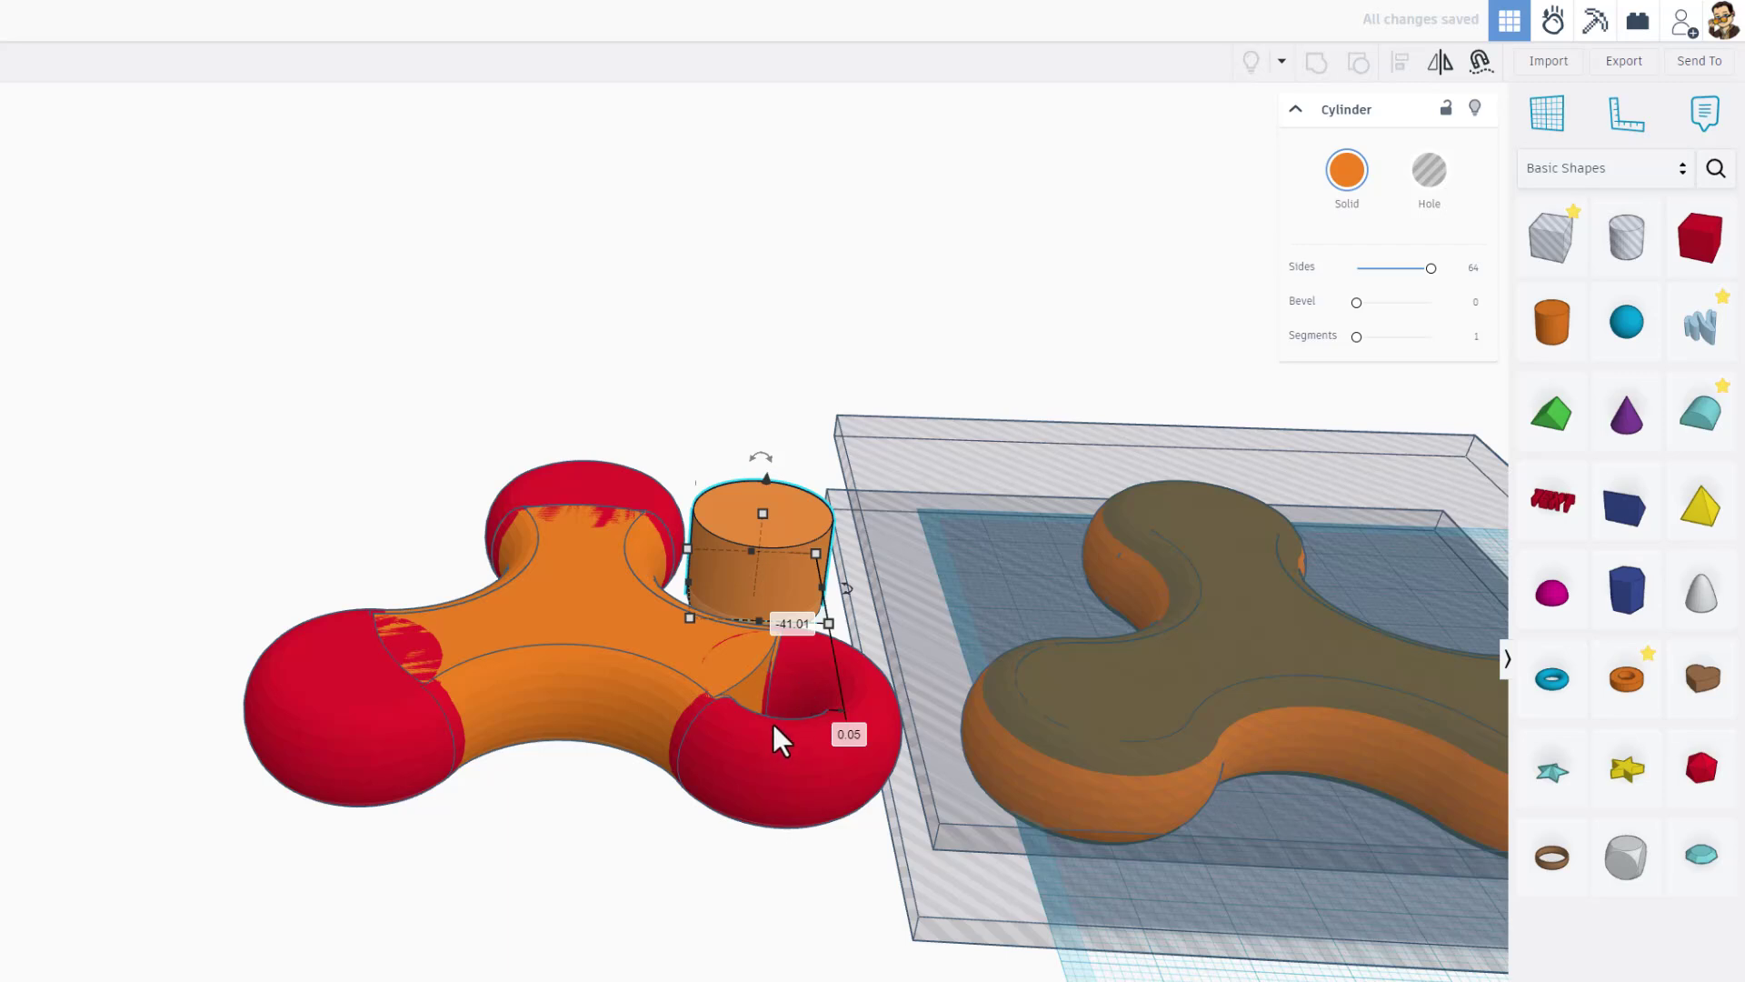
{"action": "key", "text": "ctrl+z"}
Duplicate the five split spinner parts and move the copy further left.
{"action": "left_click", "coordinate": [639, 878]}
{"action": "scroll", "coordinate": [639, 878], "scroll_direction": "down", "scroll_amount": 2}
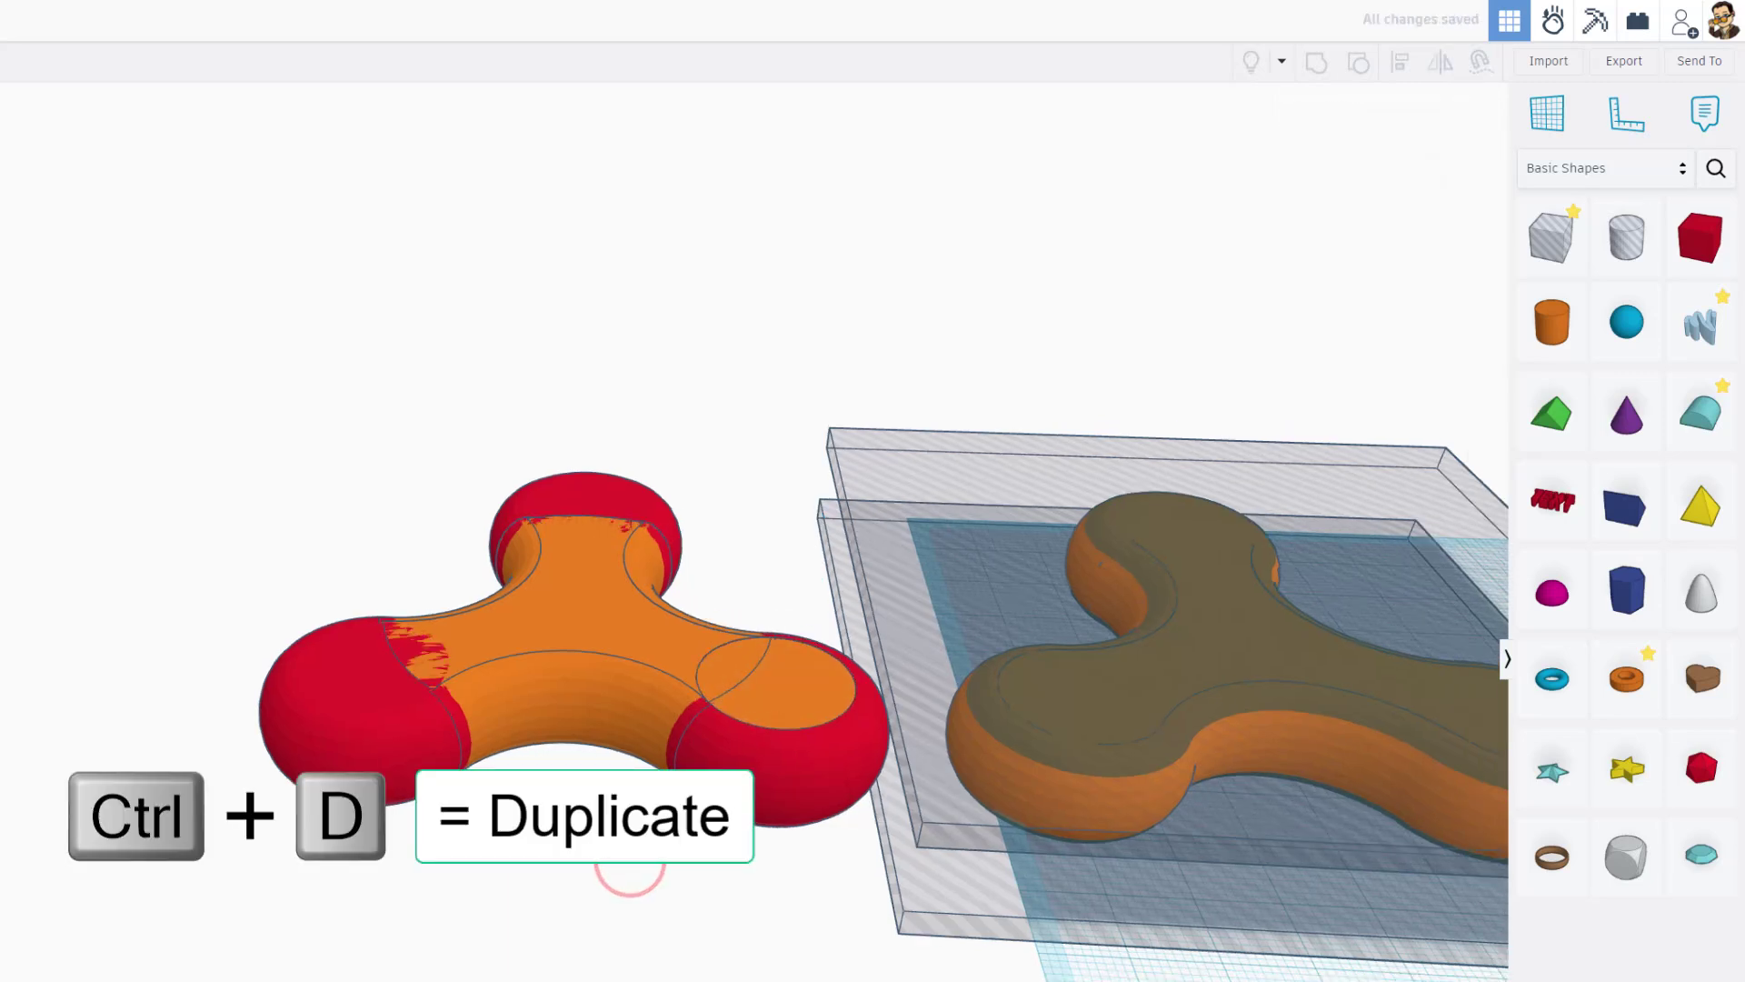
{"action": "left_click_drag", "start_coordinate": [347, 502], "coordinate": [715, 782]}
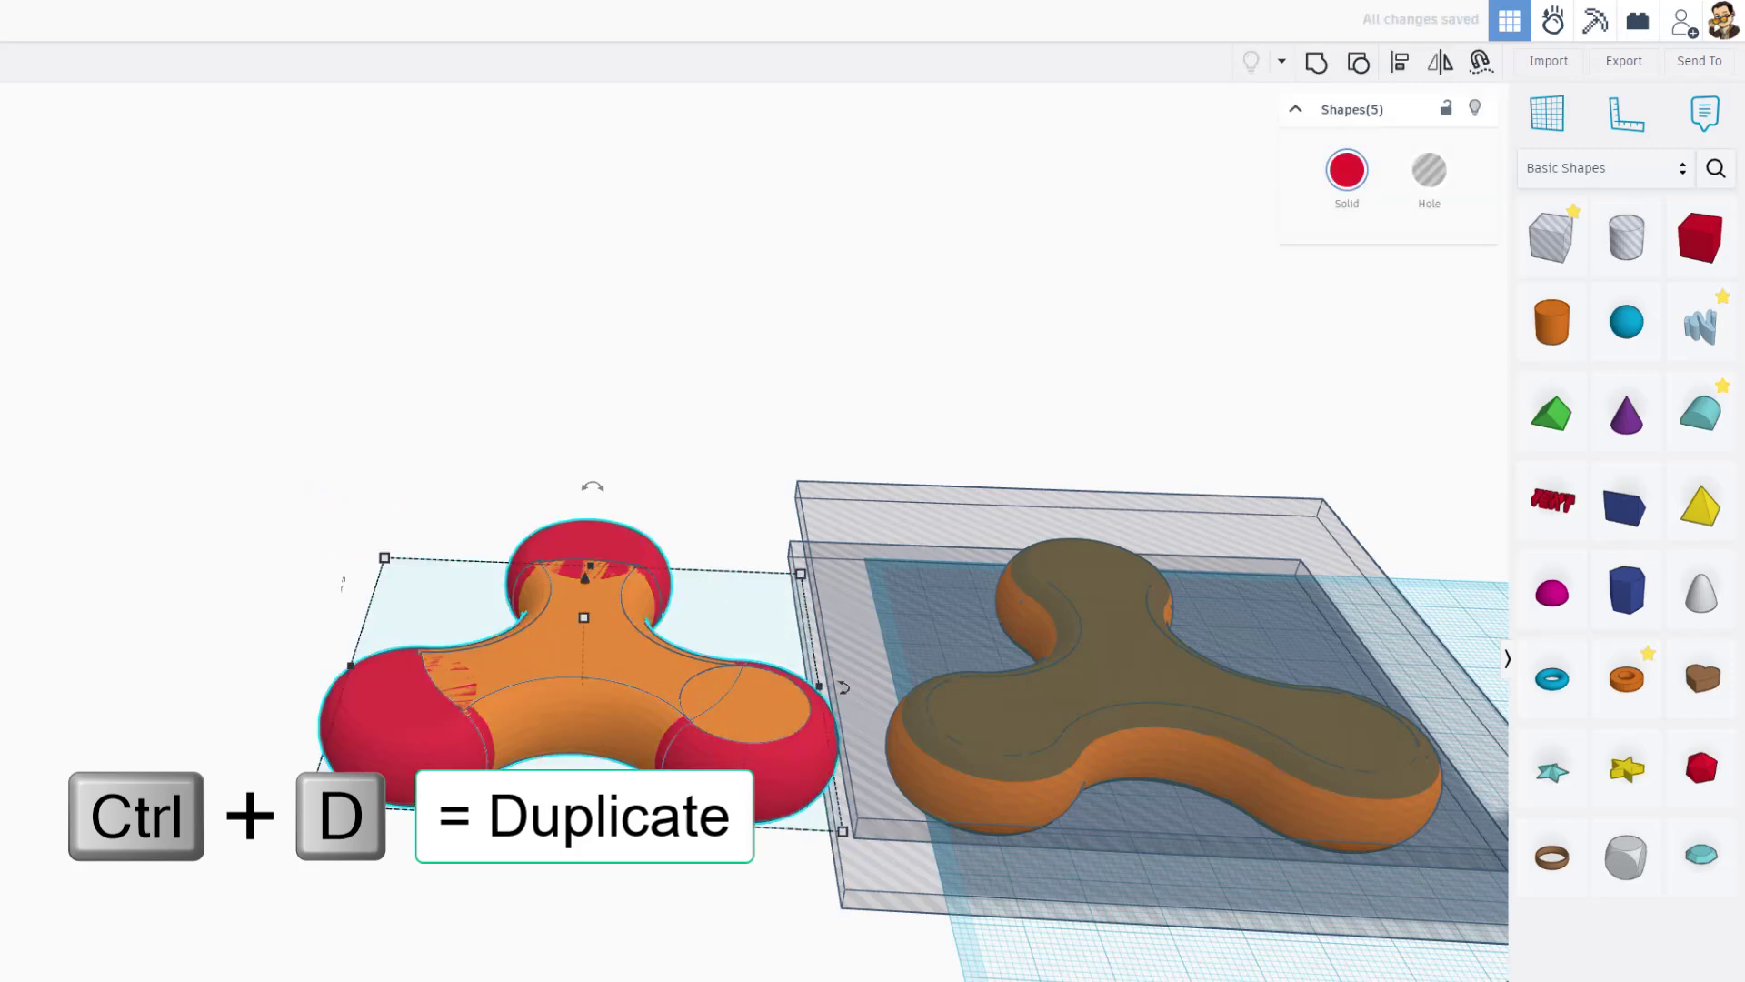
{"action": "key", "text": "ctrl+d"}
{"action": "key", "text": "Left"}
{"action": "key", "text": "Left"}
{"action": "key", "text": "Left"}
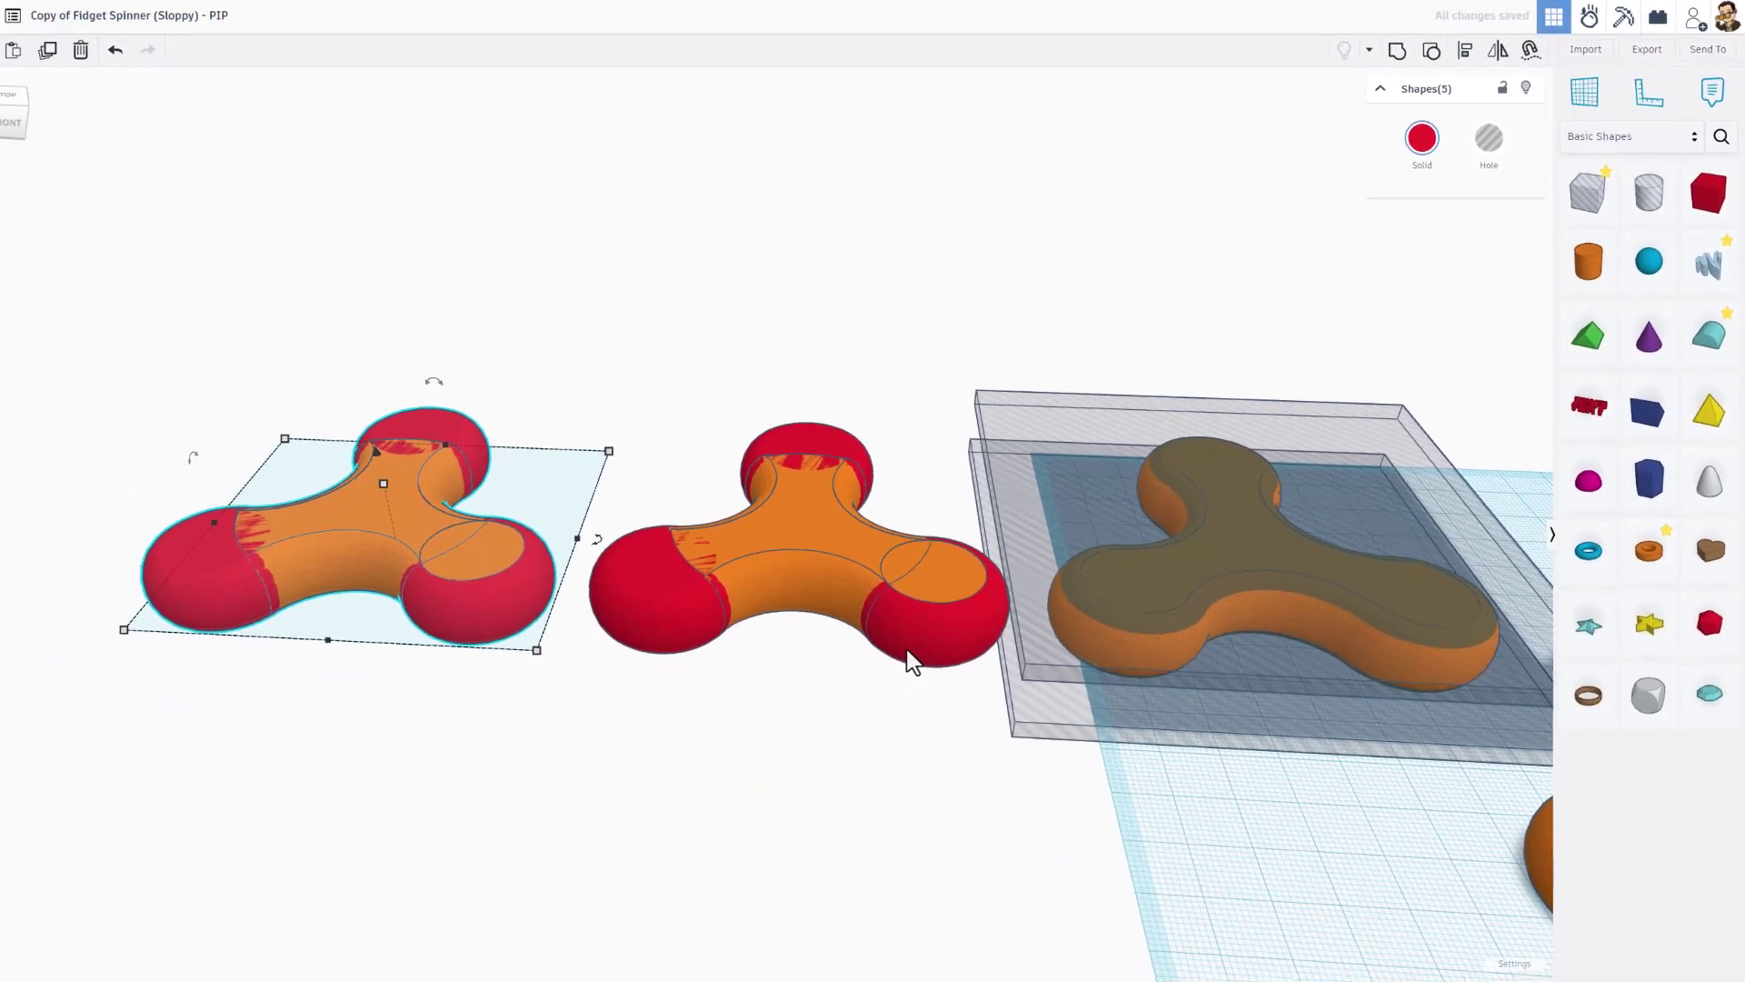
Ungroup the copy's centre to reveal teal tori and a hole cylinder, then select a torus.
{"action": "key", "text": "f"}
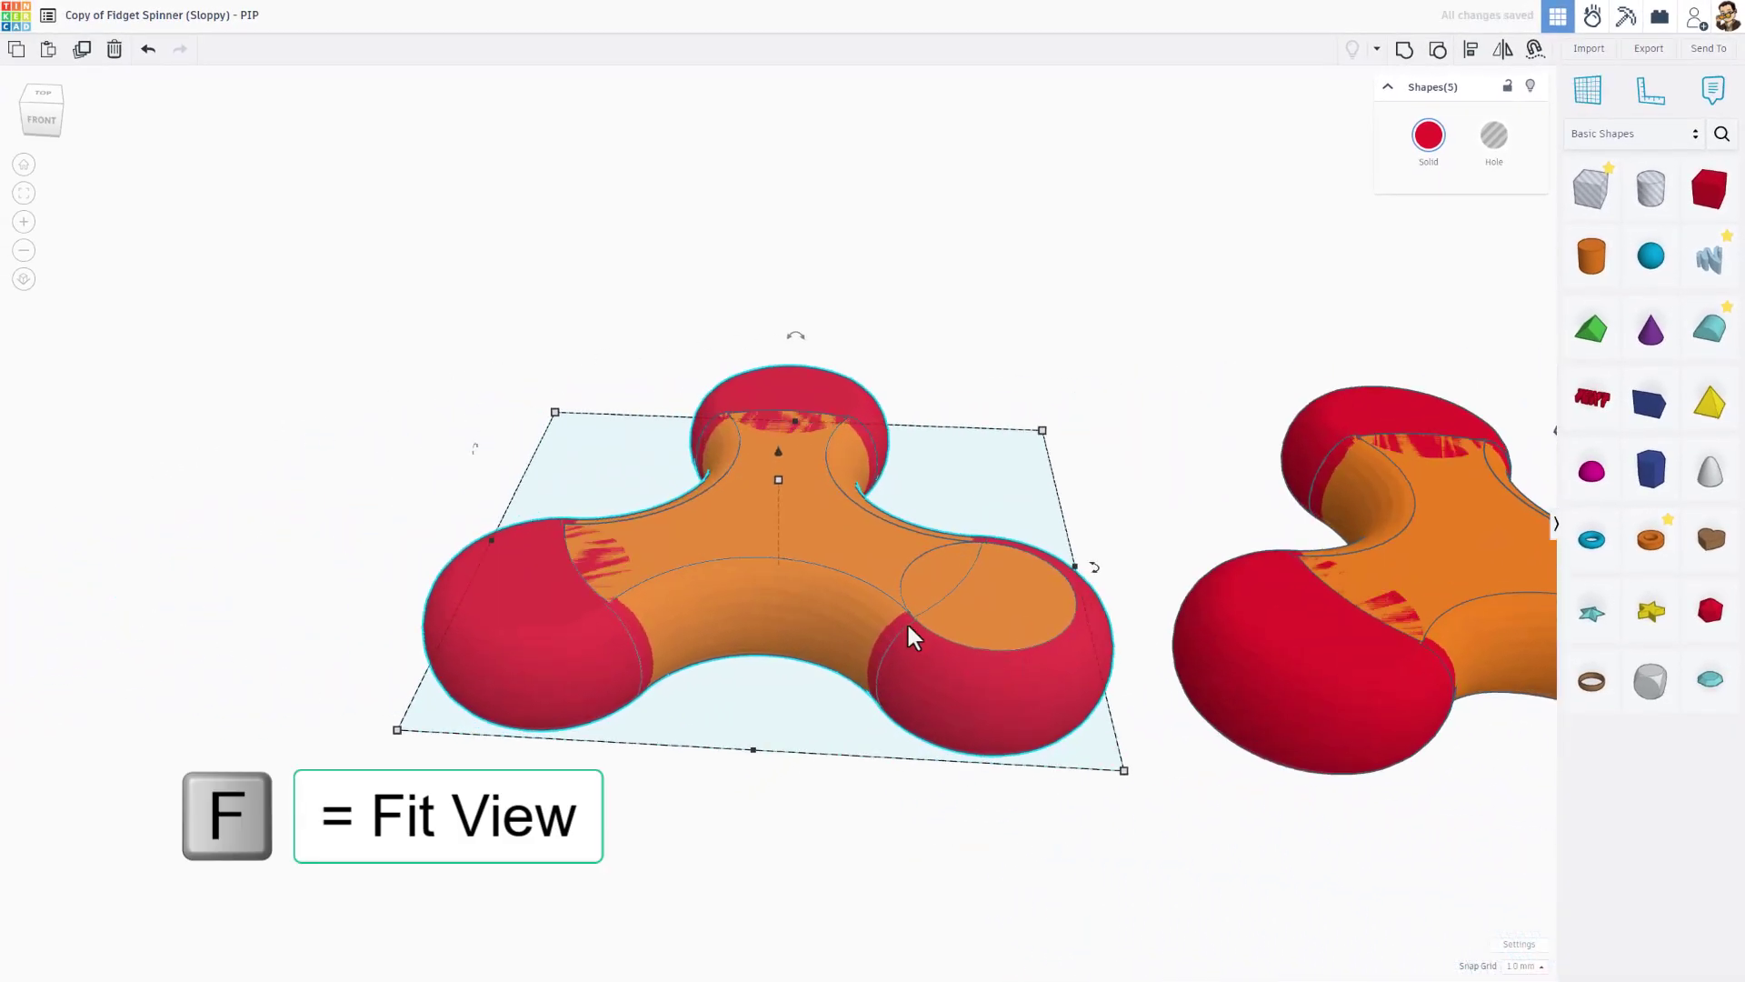
{"action": "right_click_drag", "start_coordinate": [862, 674], "coordinate": [898, 694]}
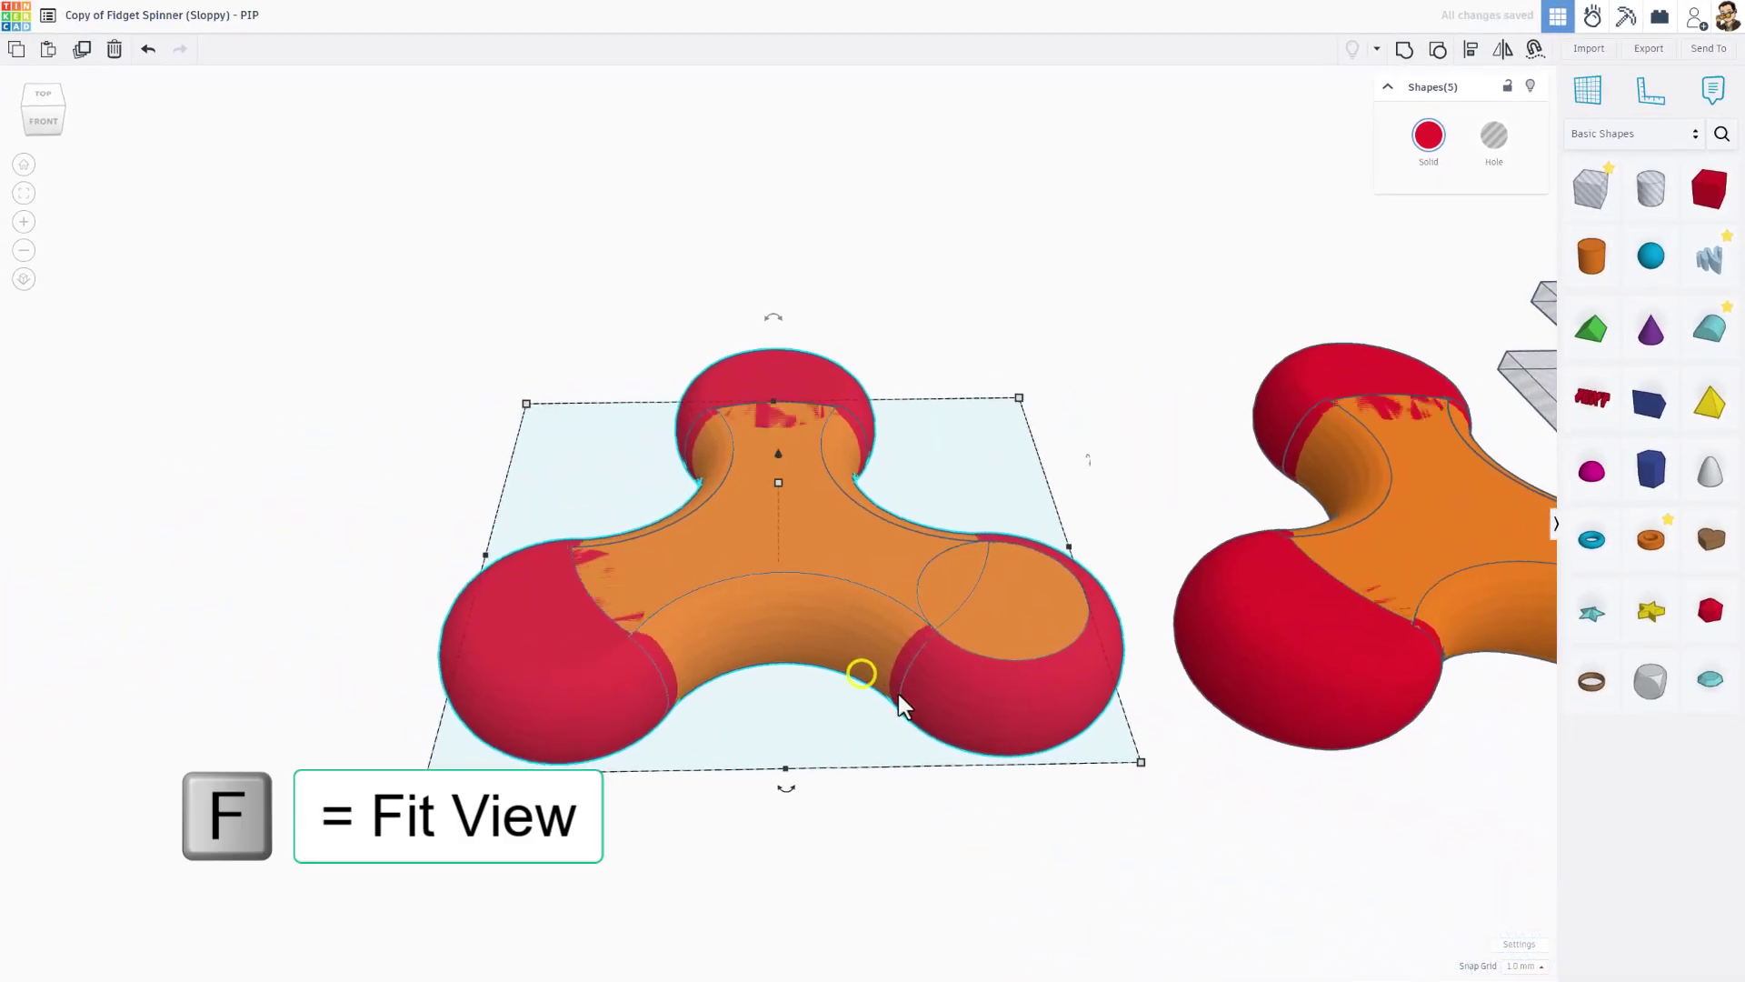
{"action": "left_click", "coordinate": [1438, 53]}
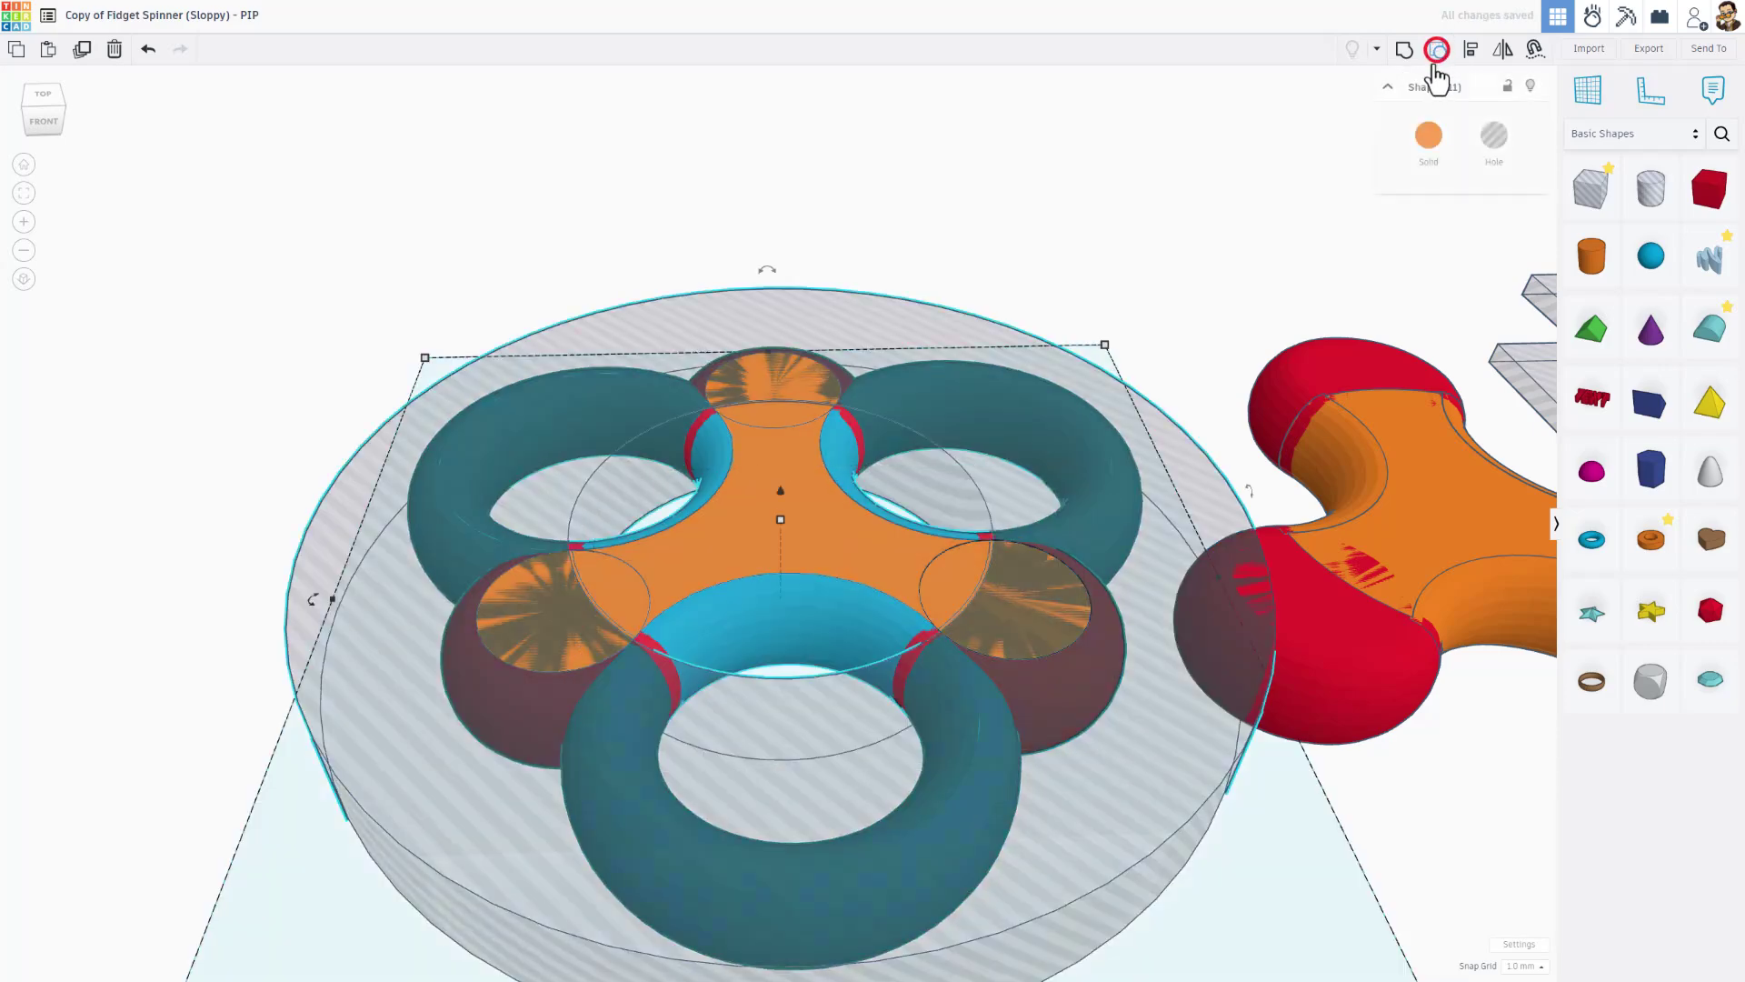
{"action": "scroll", "coordinate": [738, 618], "scroll_direction": "up", "scroll_amount": 2}
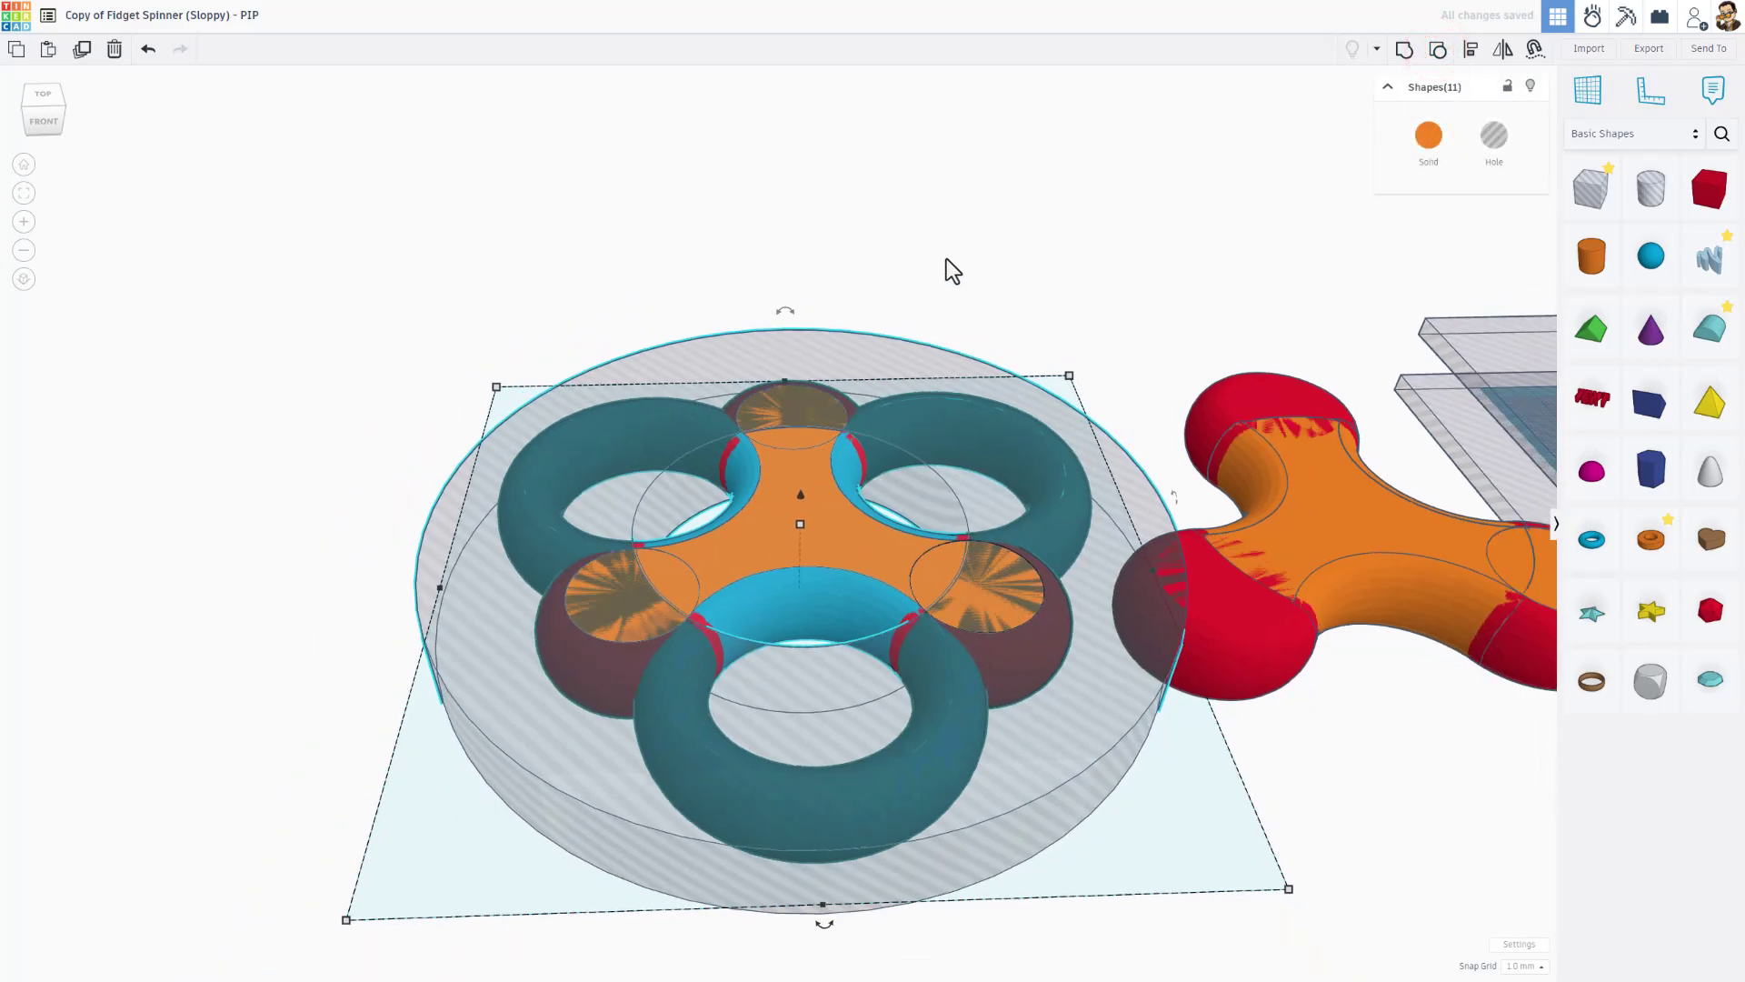
{"action": "right_click_drag", "start_coordinate": [946, 264], "coordinate": [969, 282]}
{"action": "left_click", "coordinate": [1007, 220]}
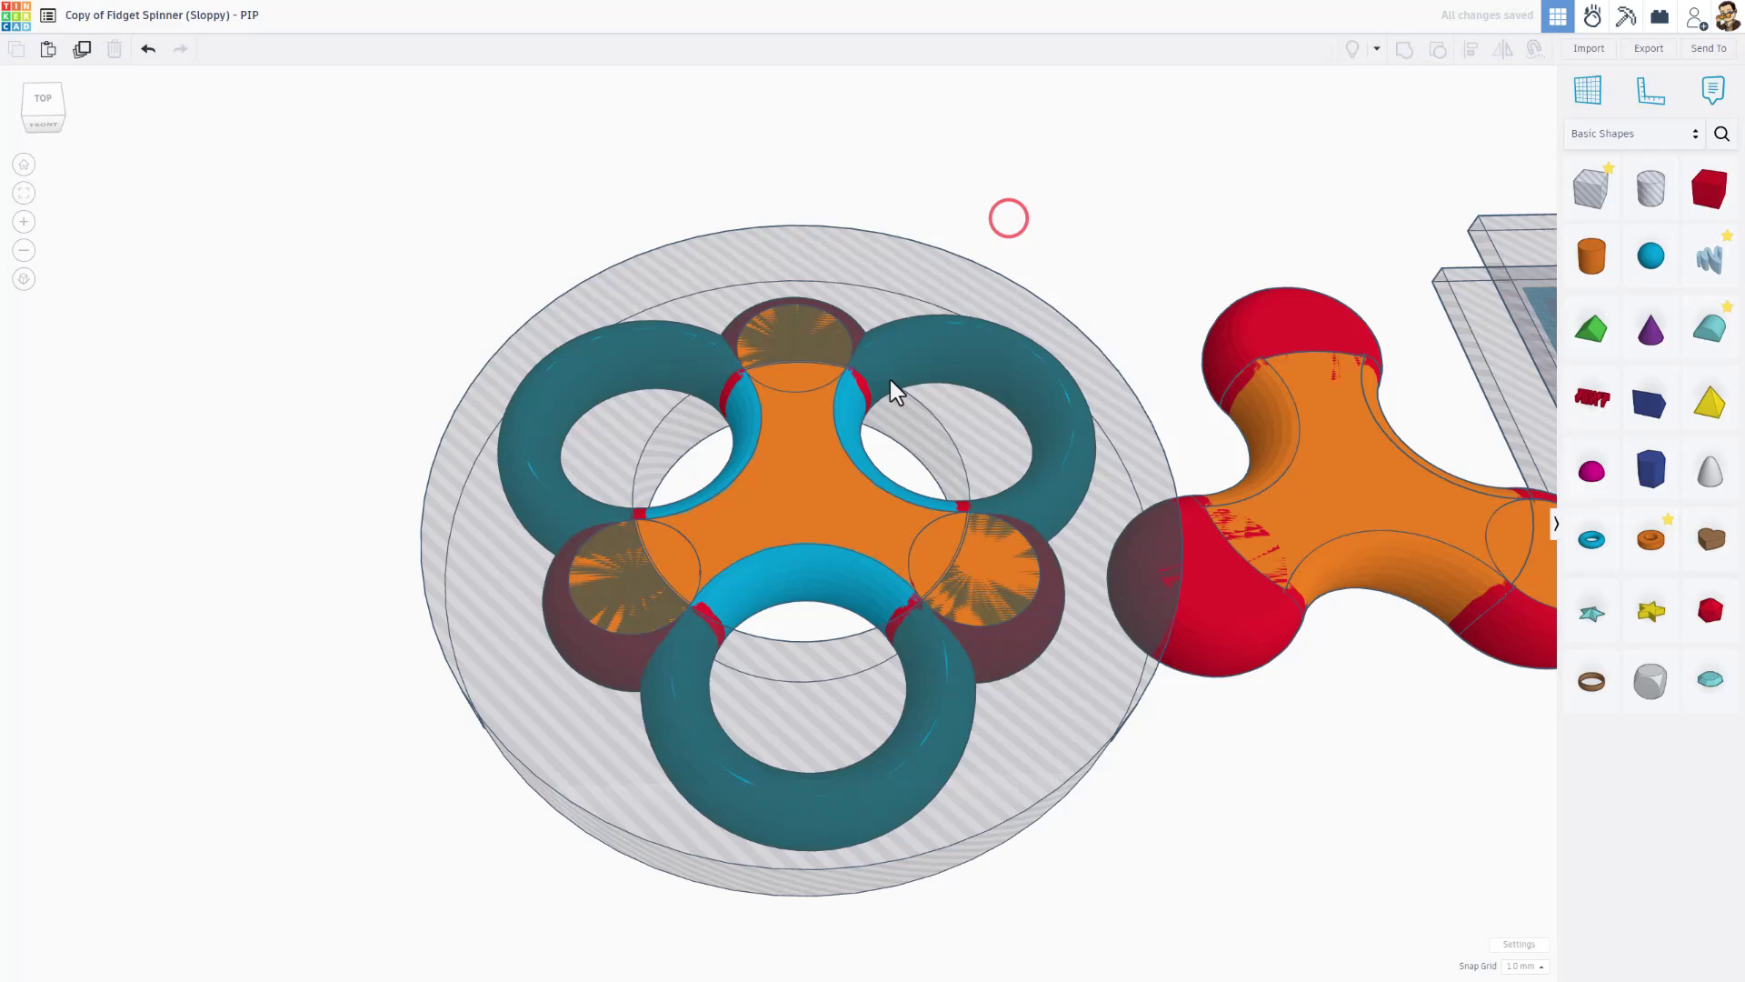
{"action": "left_click", "coordinate": [853, 418]}
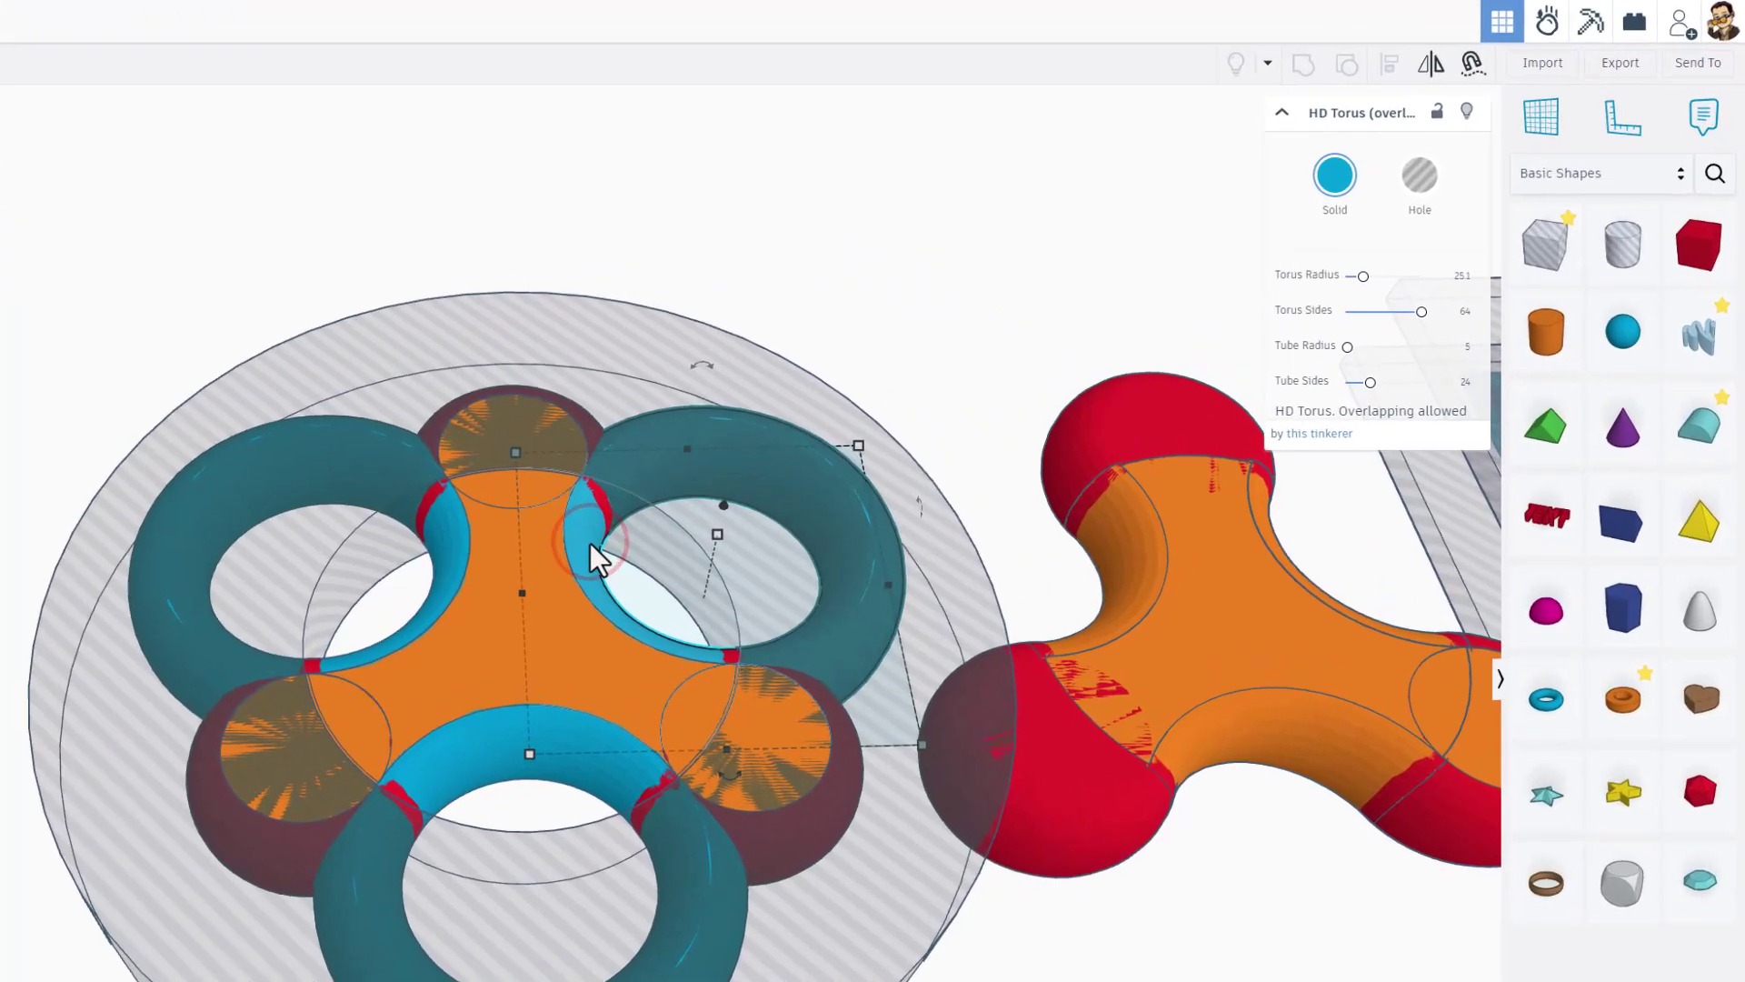
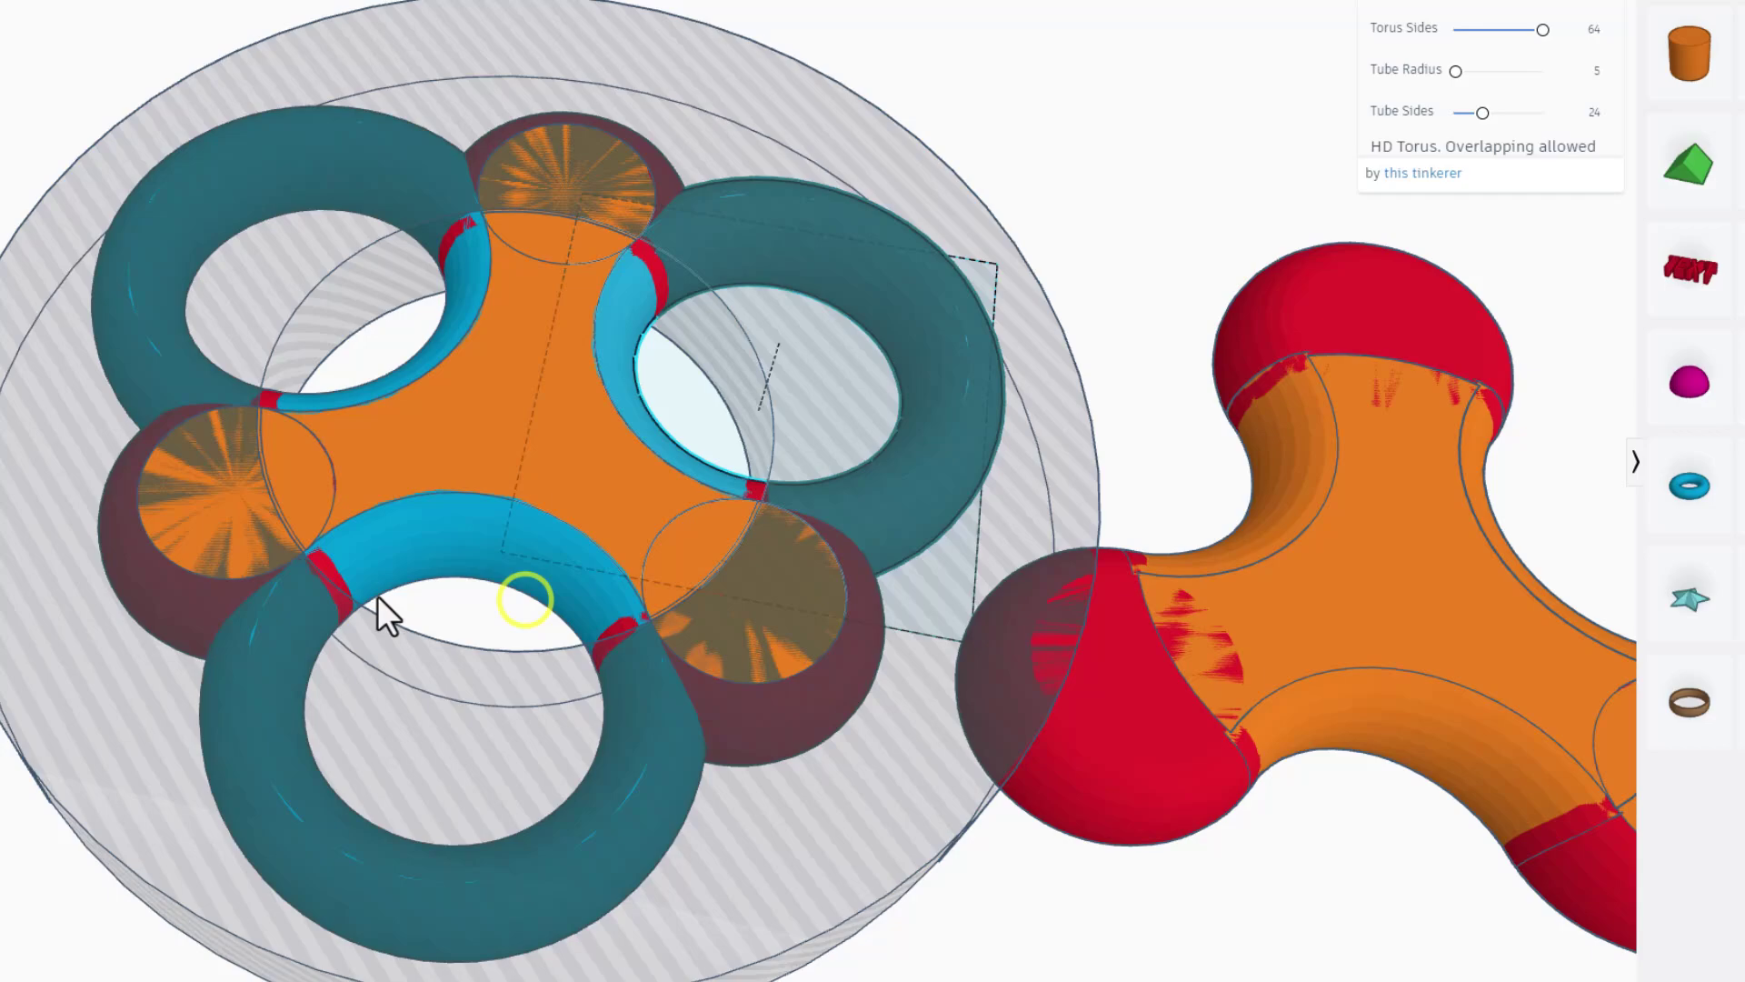
Hide the orange three-lobed centre shape, top torus and top cylinder, then box-select the remaining parts.
{"action": "right_click_drag", "start_coordinate": [378, 596], "coordinate": [600, 400]}
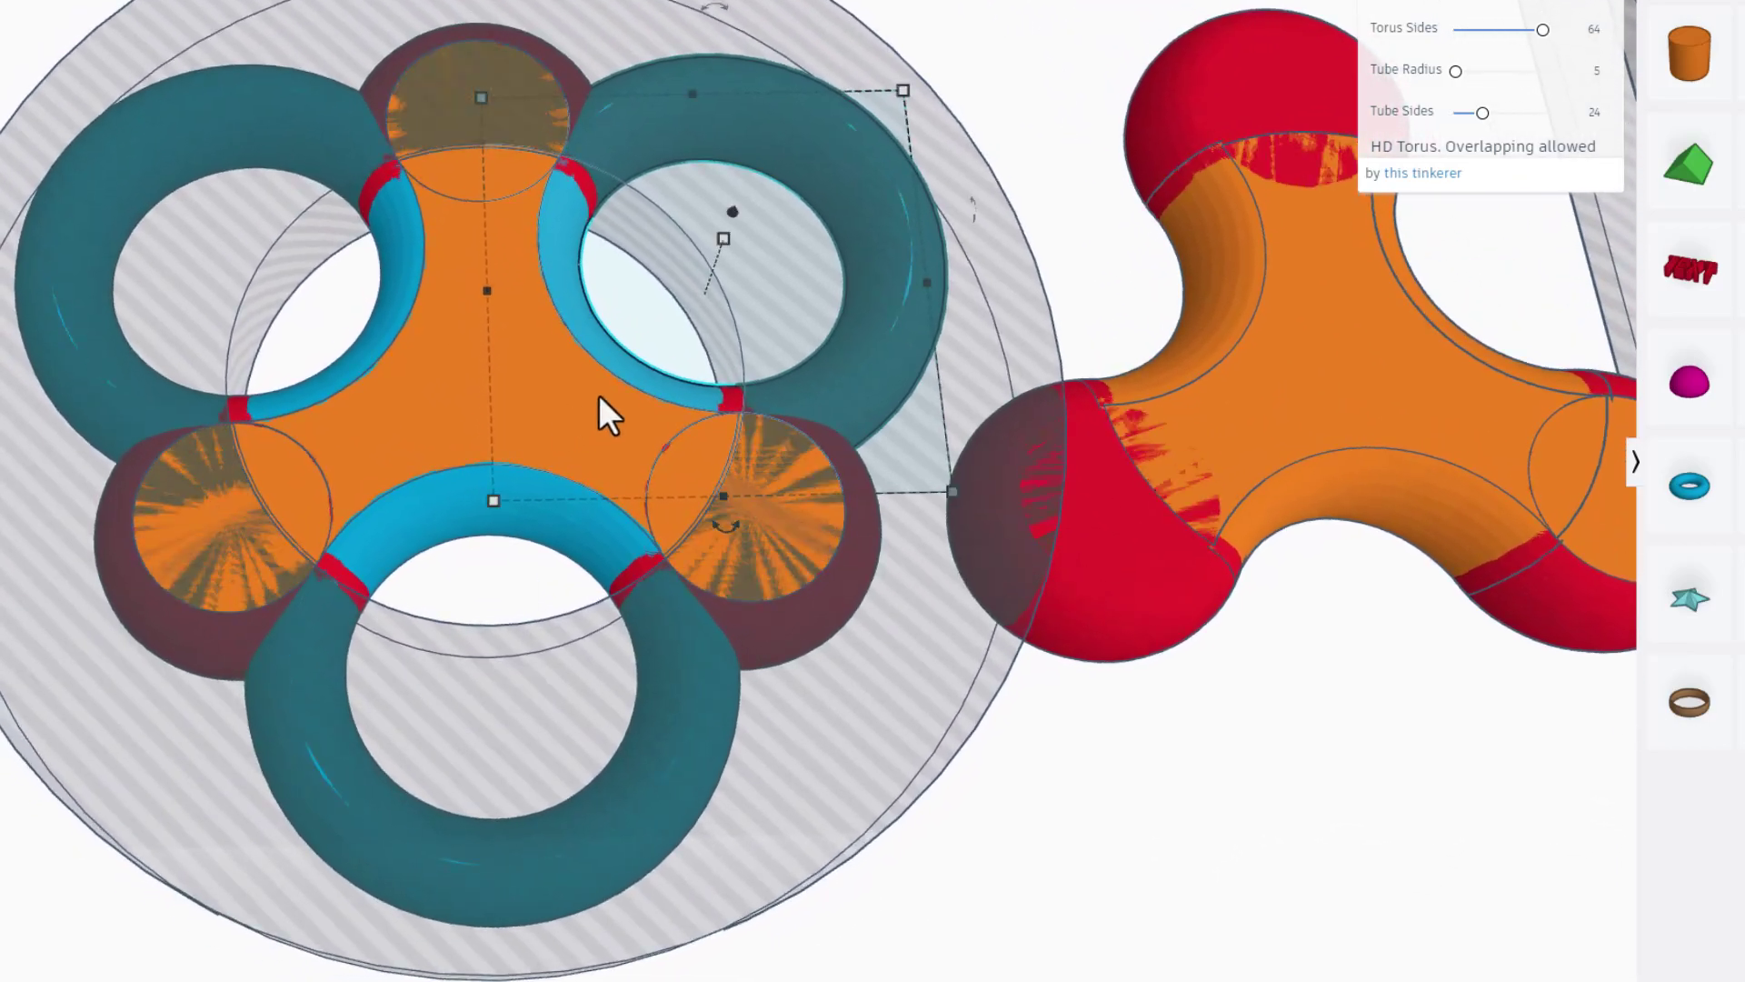
{"action": "scroll", "coordinate": [354, 446], "scroll_direction": "down", "scroll_amount": 1}
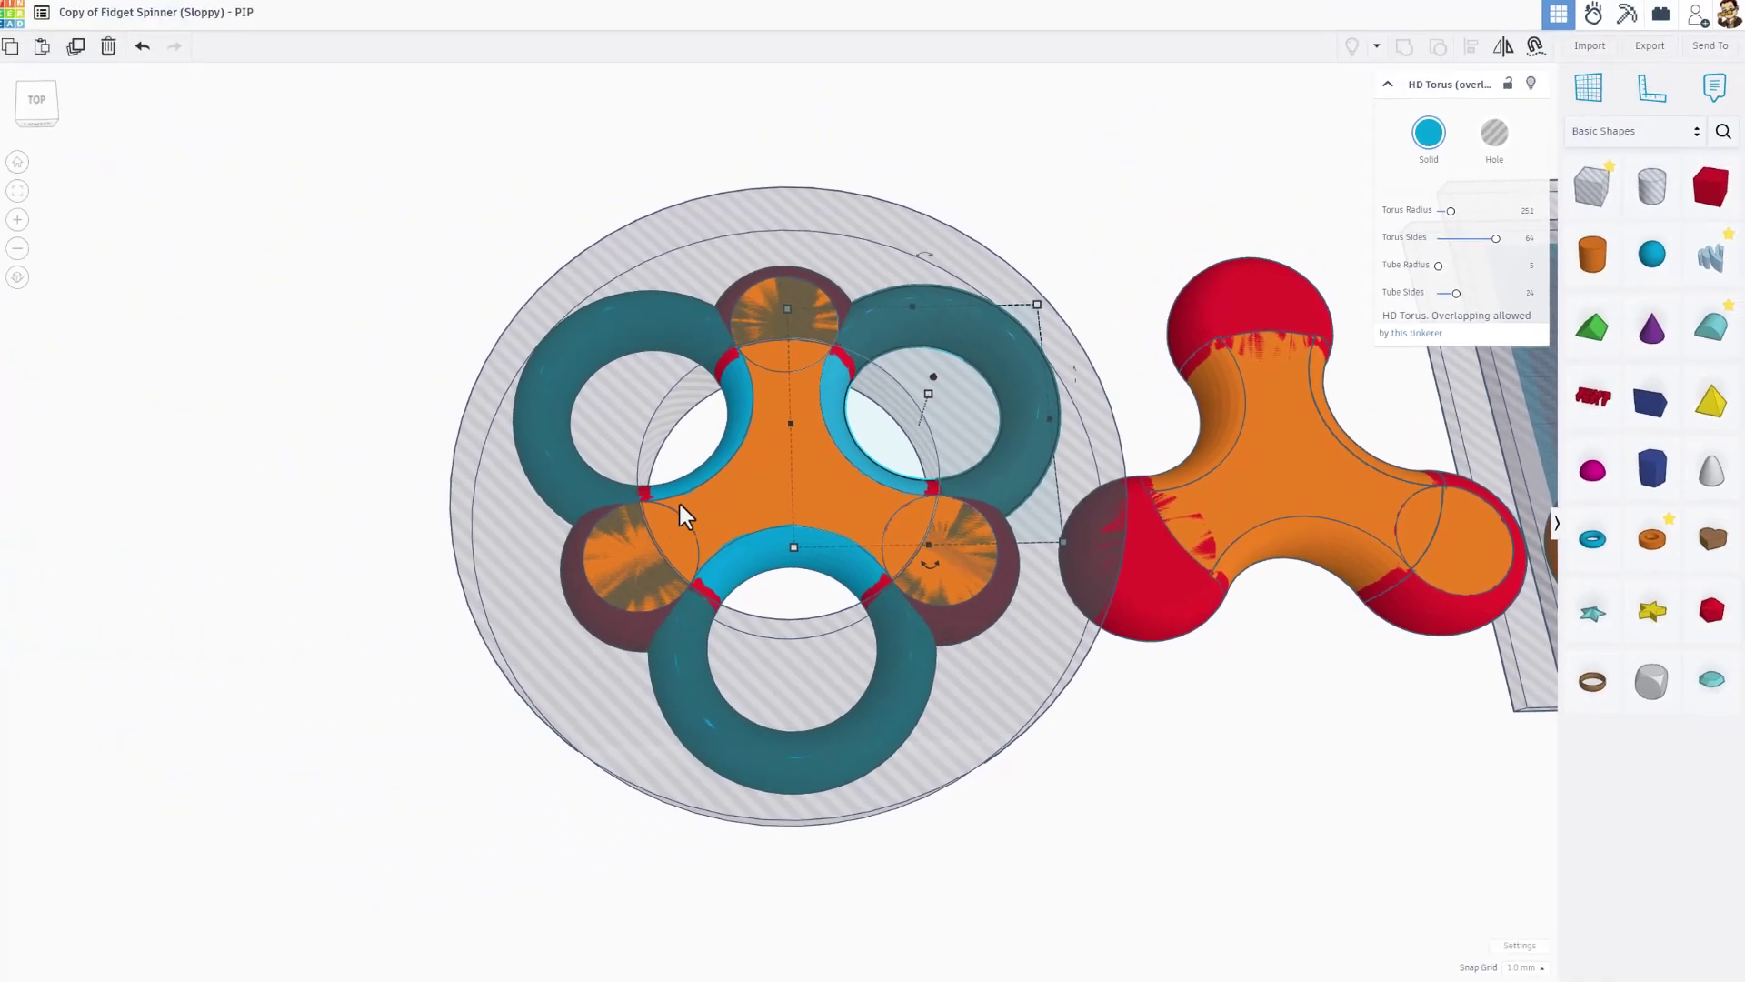
{"action": "left_click", "coordinate": [771, 489]}
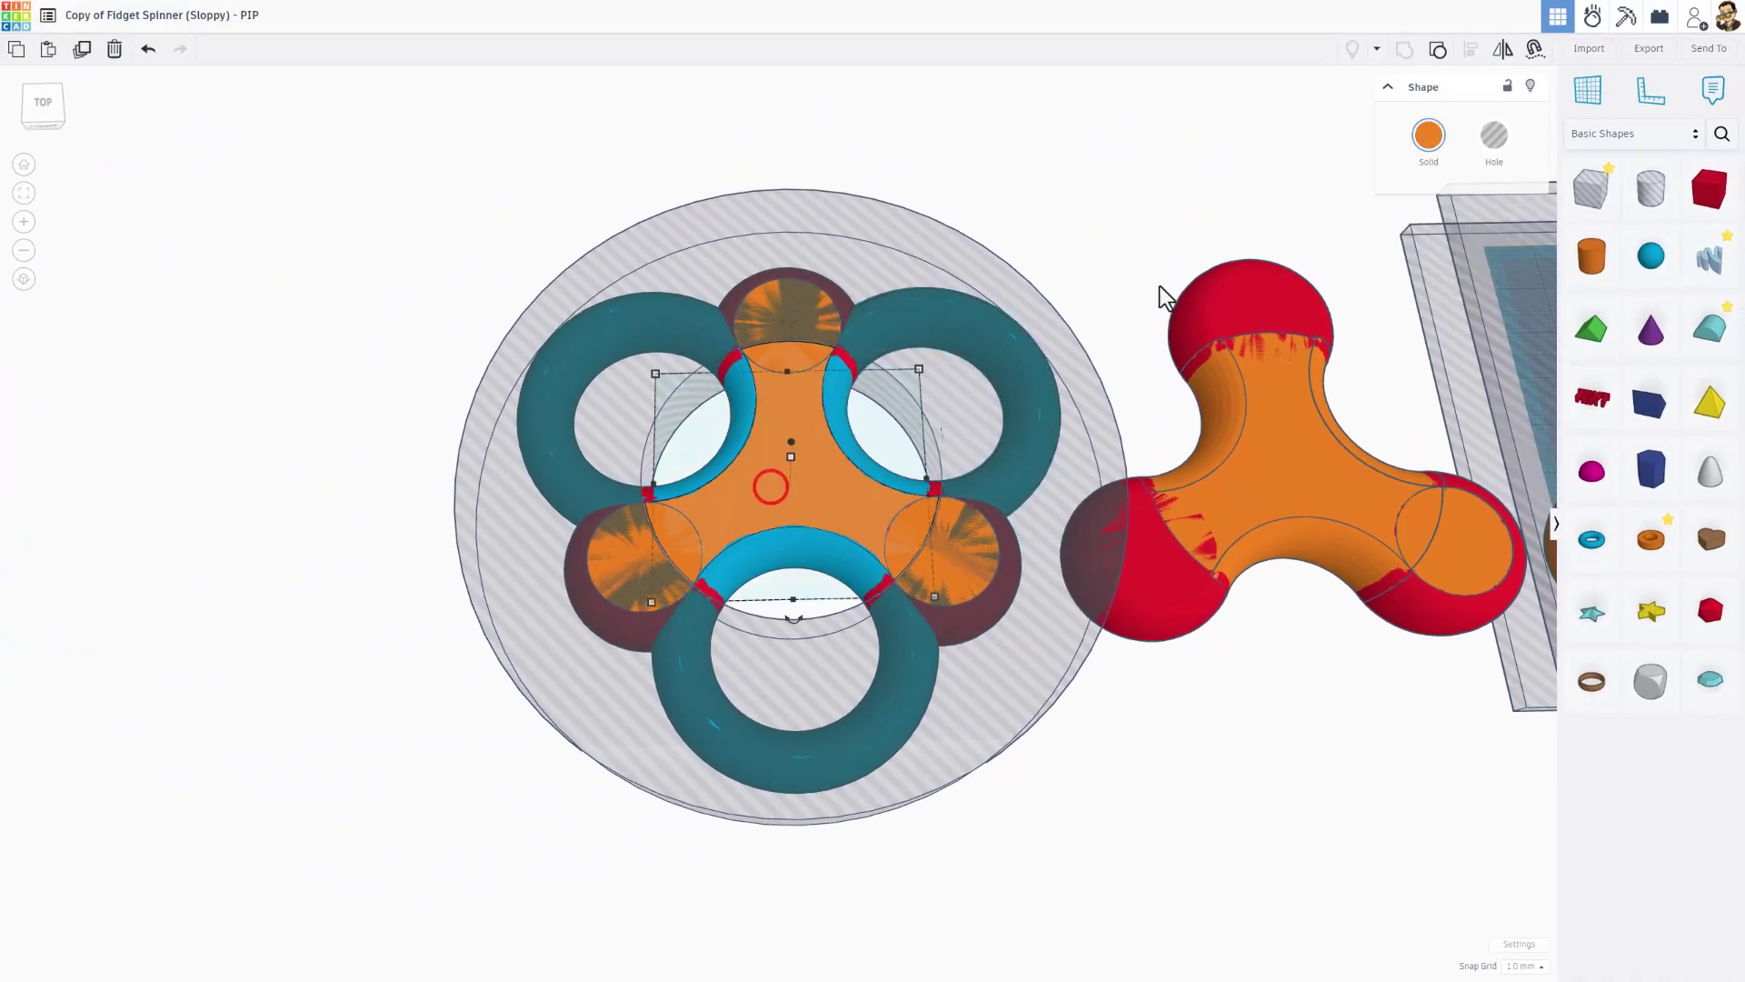
{"action": "left_click", "coordinate": [1535, 85]}
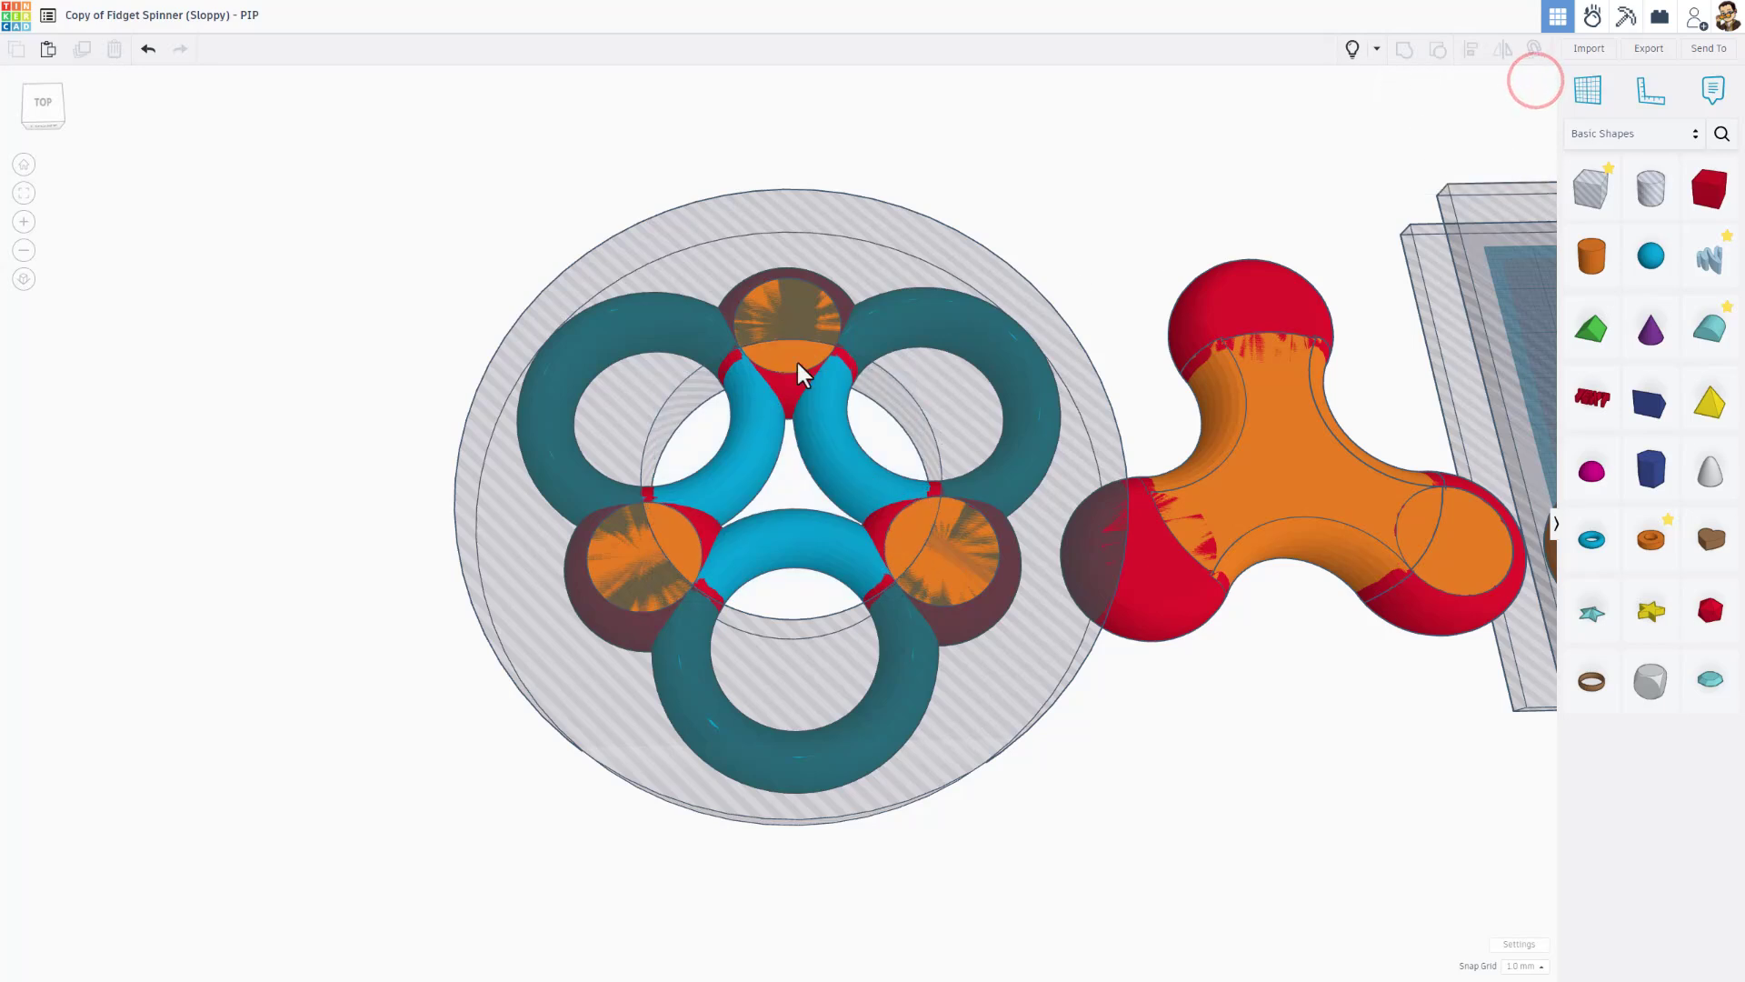
{"action": "left_click", "coordinate": [782, 395]}
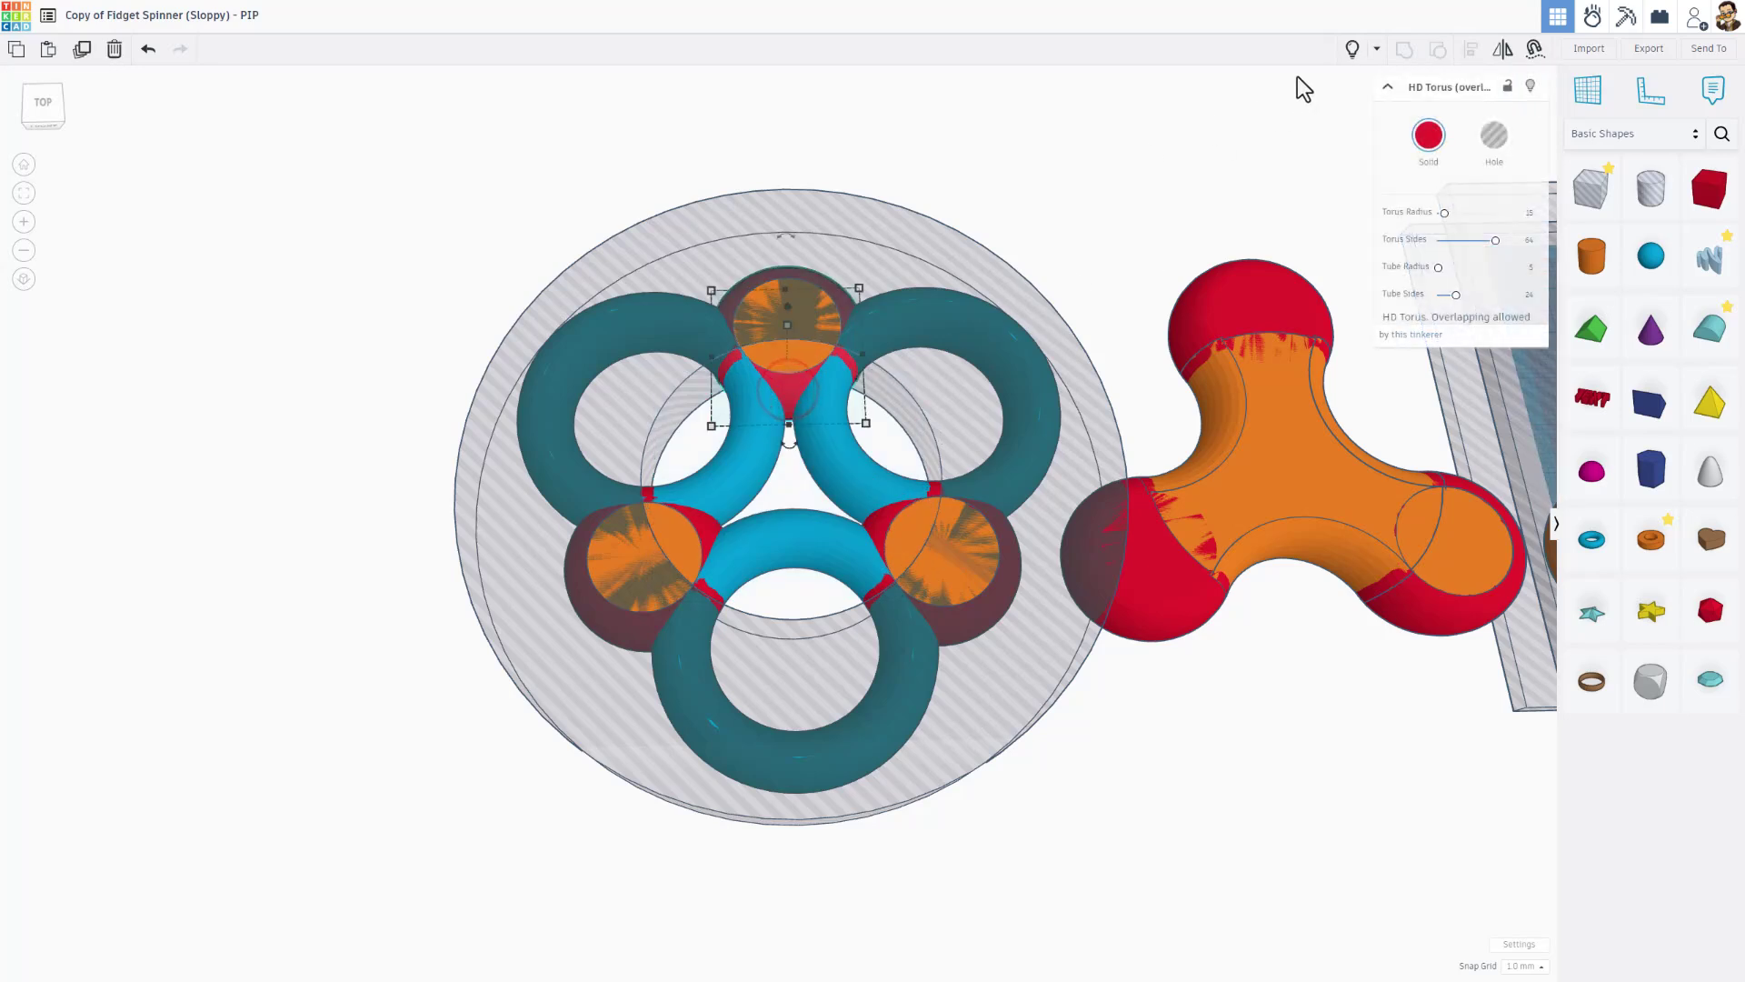
{"action": "left_click", "coordinate": [1531, 86]}
{"action": "left_click", "coordinate": [779, 354]}
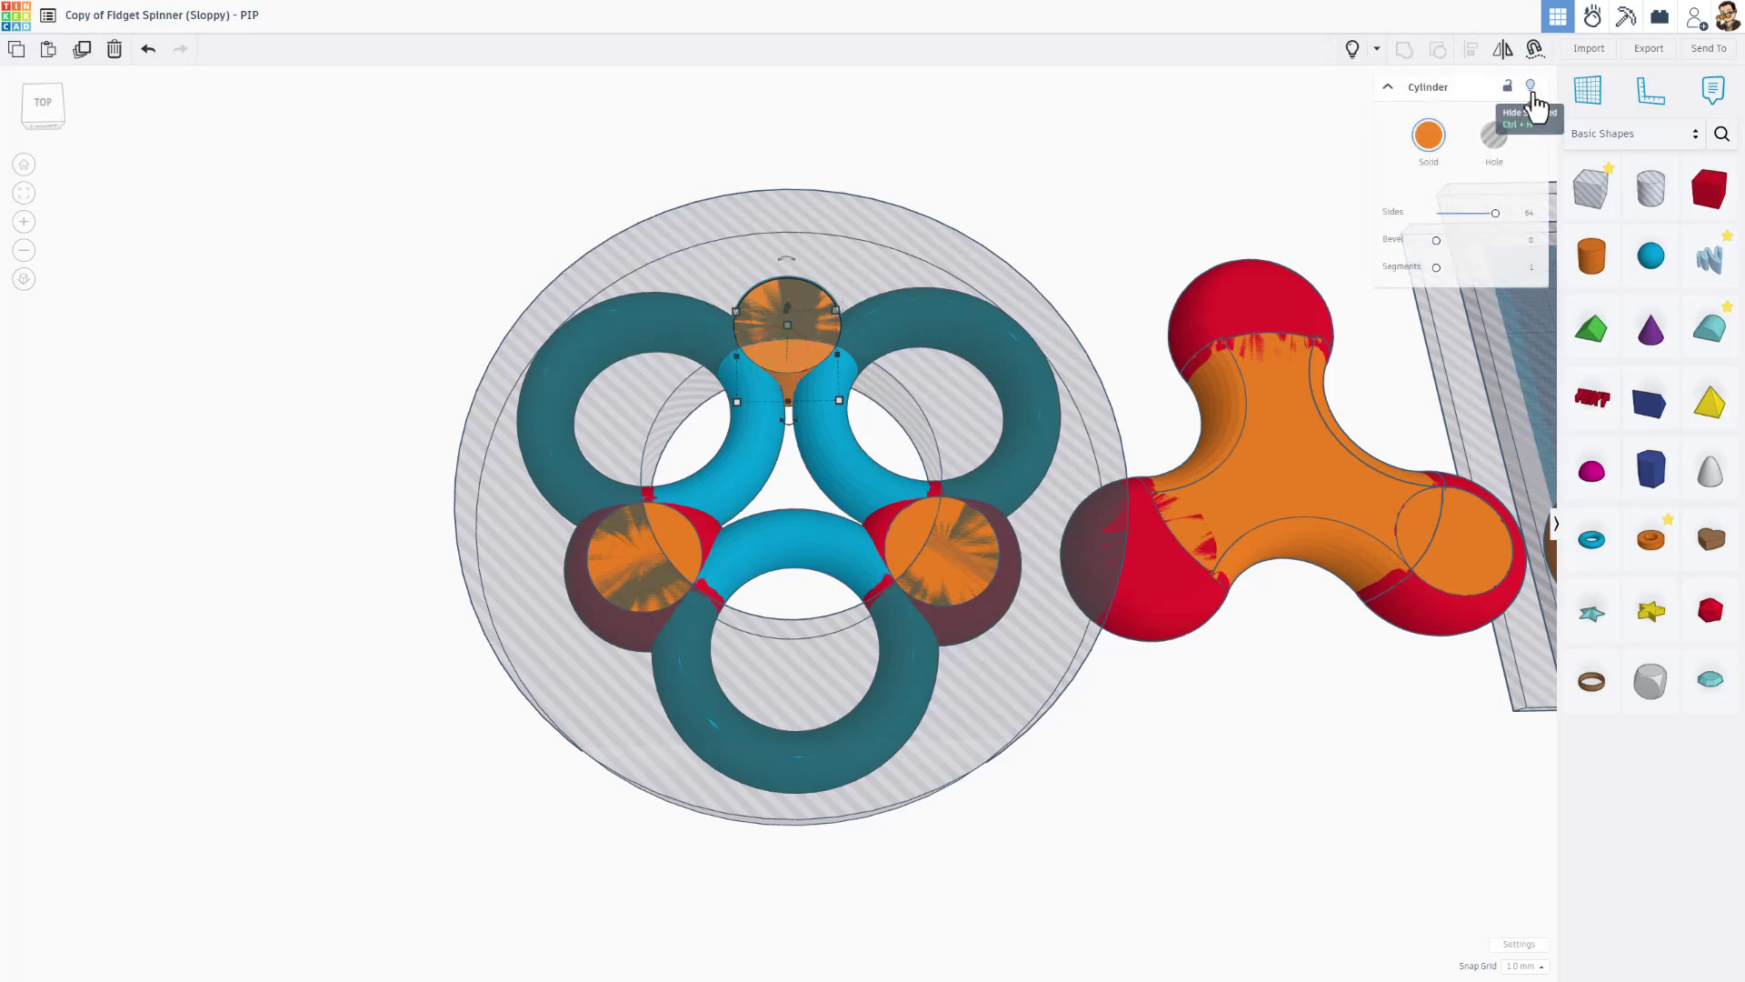
{"action": "left_click", "coordinate": [1532, 87]}
{"action": "left_click_drag", "start_coordinate": [654, 559], "coordinate": [964, 718]}
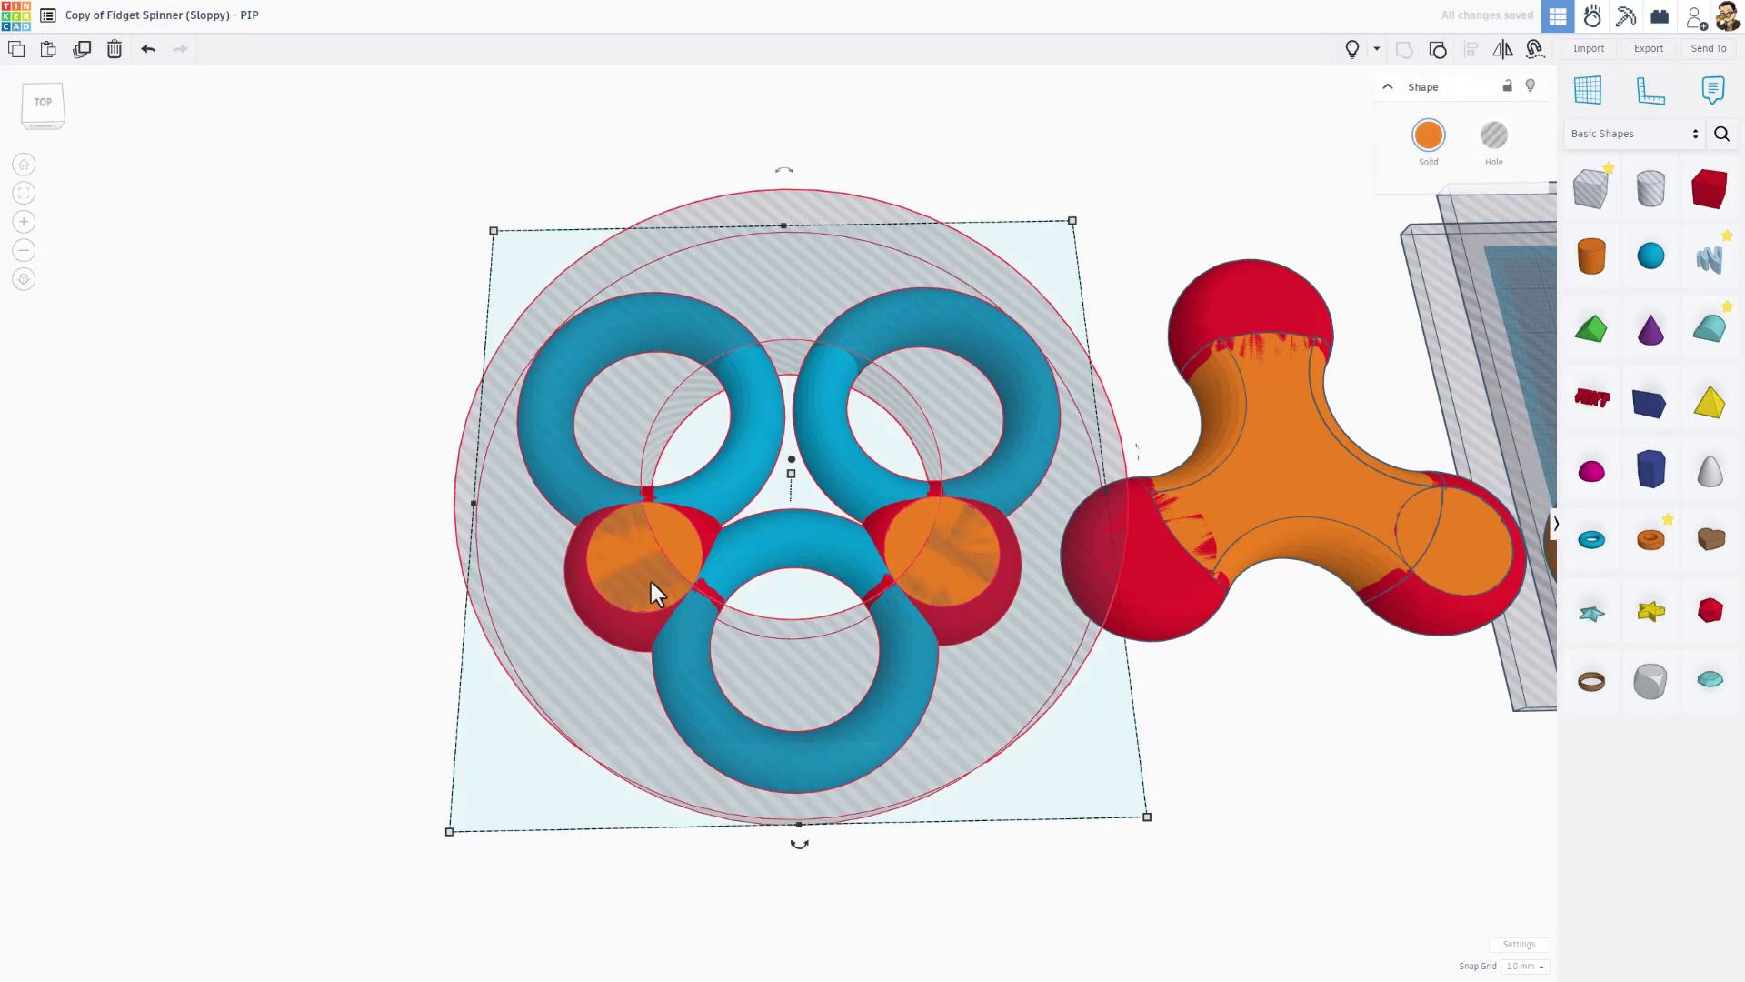
Group the tori and hole cylinders with Ctrl+G, then Show All to reveal the hidden hub pieces.
{"action": "key", "text": "ctrl+g"}
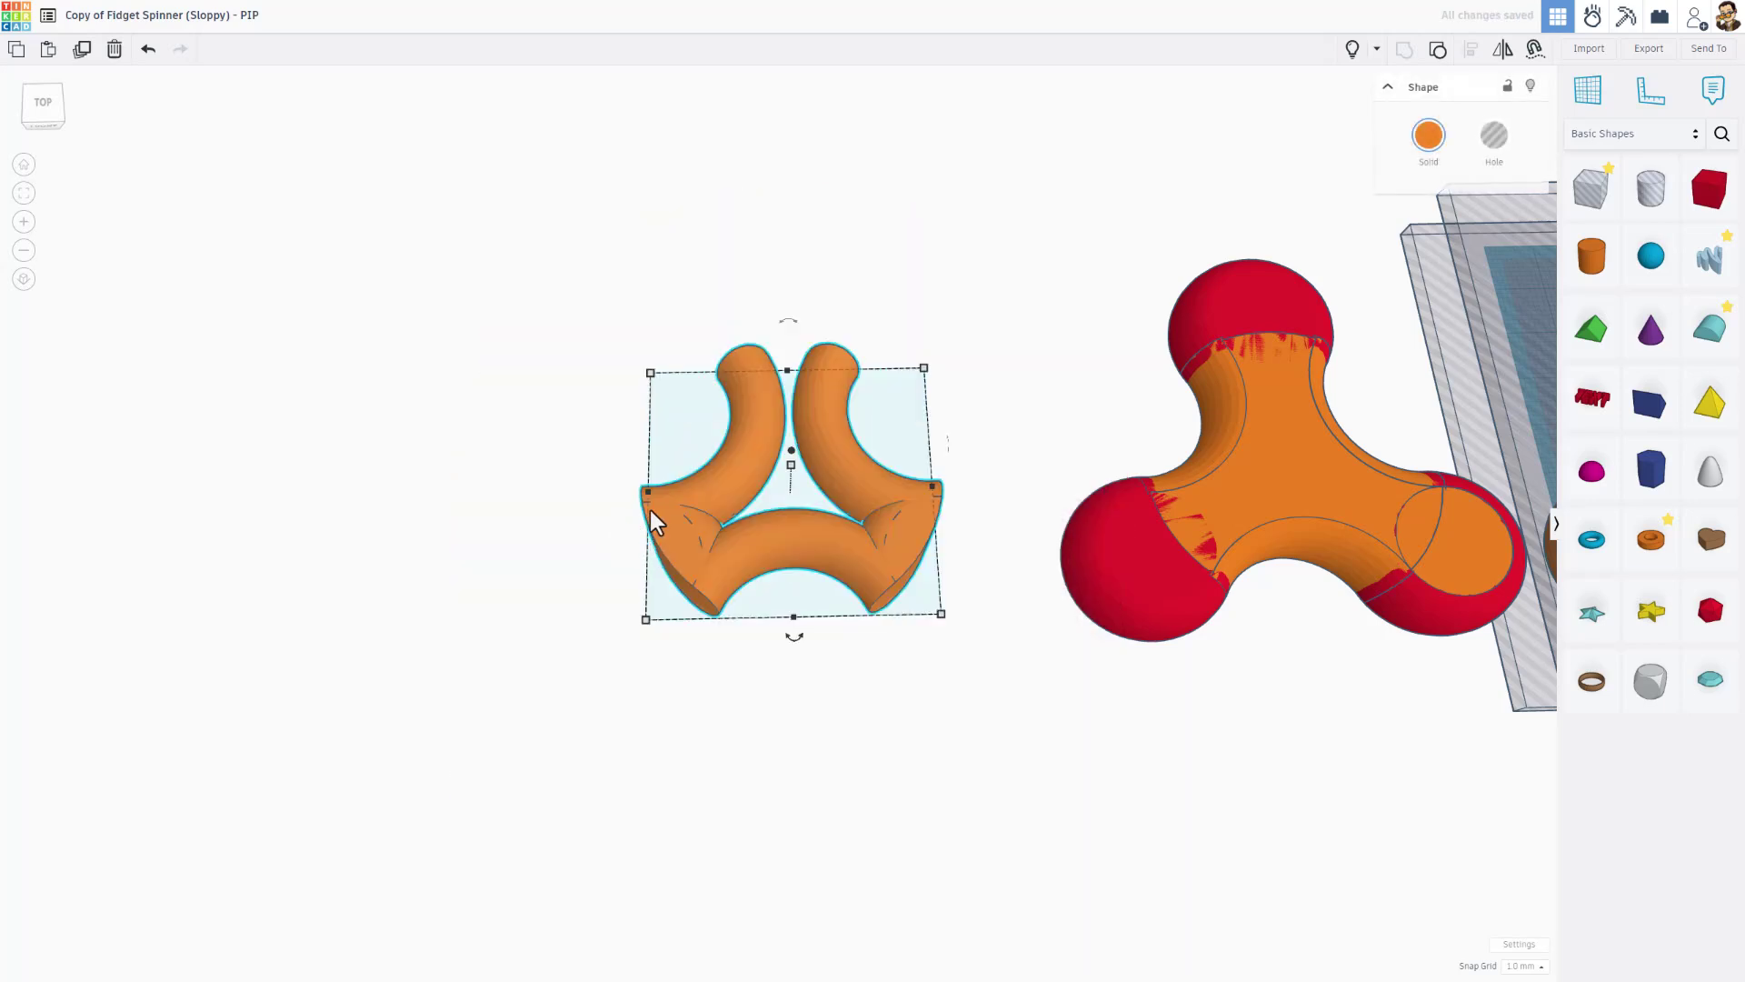
{"action": "right_click_drag", "start_coordinate": [691, 510], "coordinate": [994, 682]}
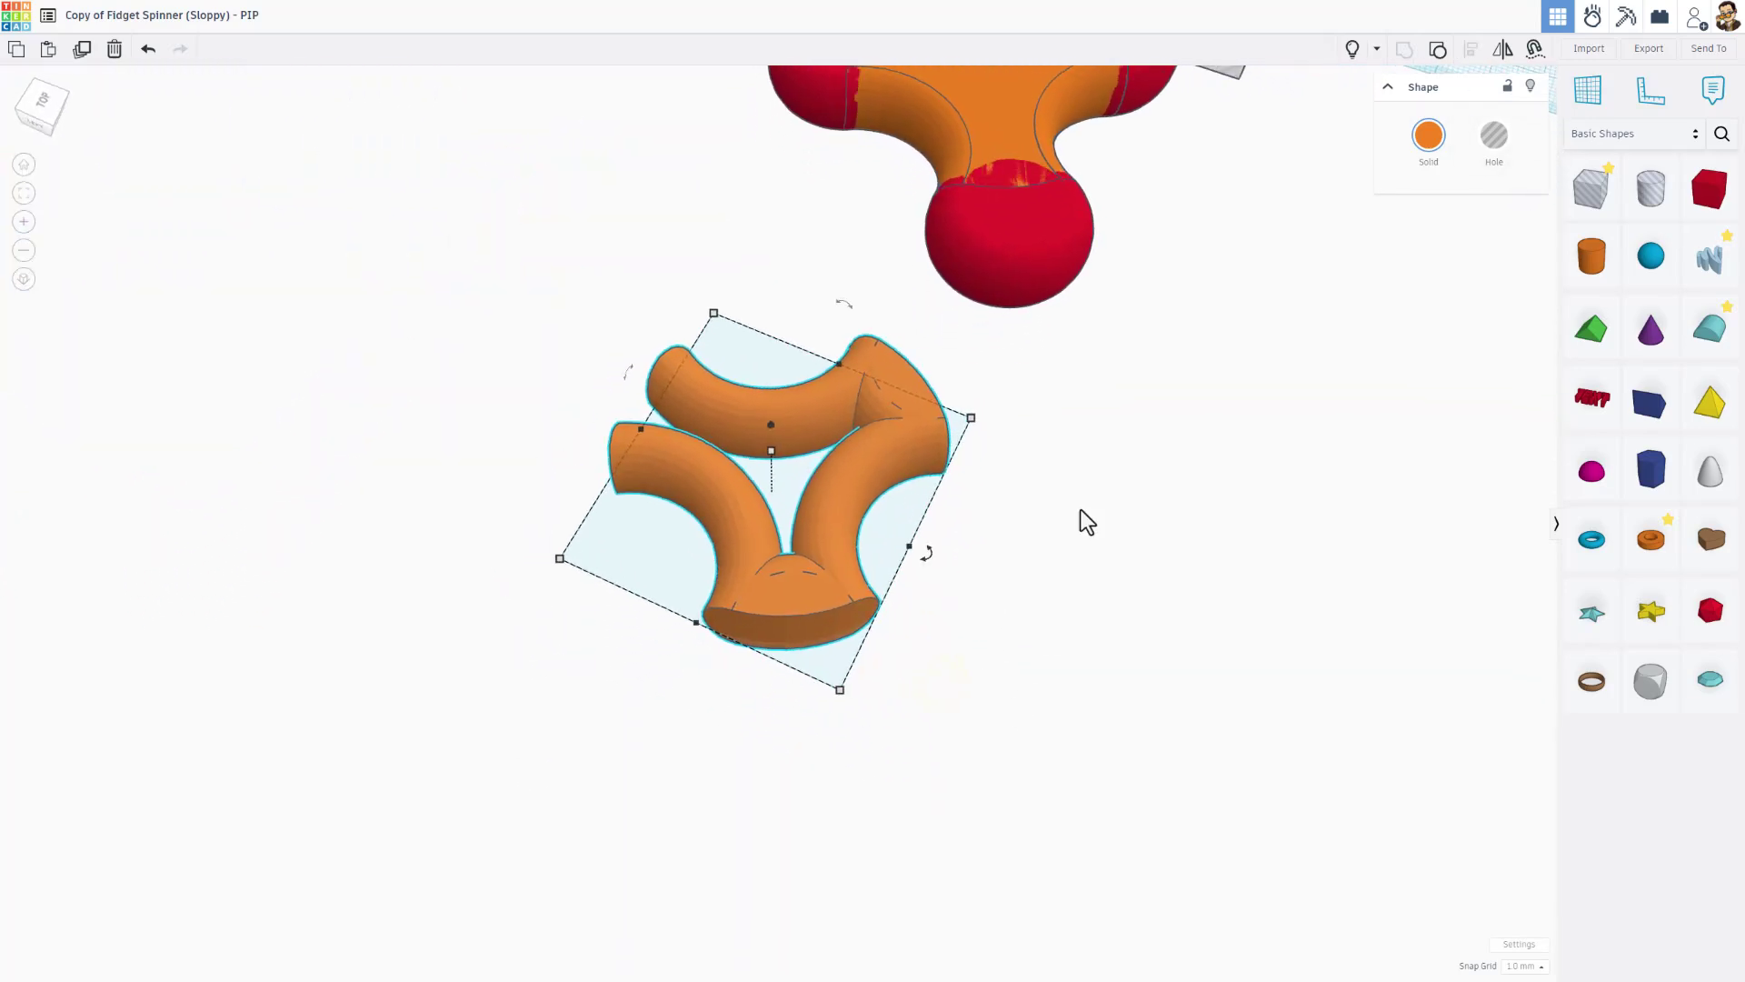
{"action": "left_click", "coordinate": [1353, 53]}
{"action": "right_click_drag", "start_coordinate": [1141, 495], "coordinate": [714, 695]}
{"action": "left_click", "coordinate": [713, 695]}
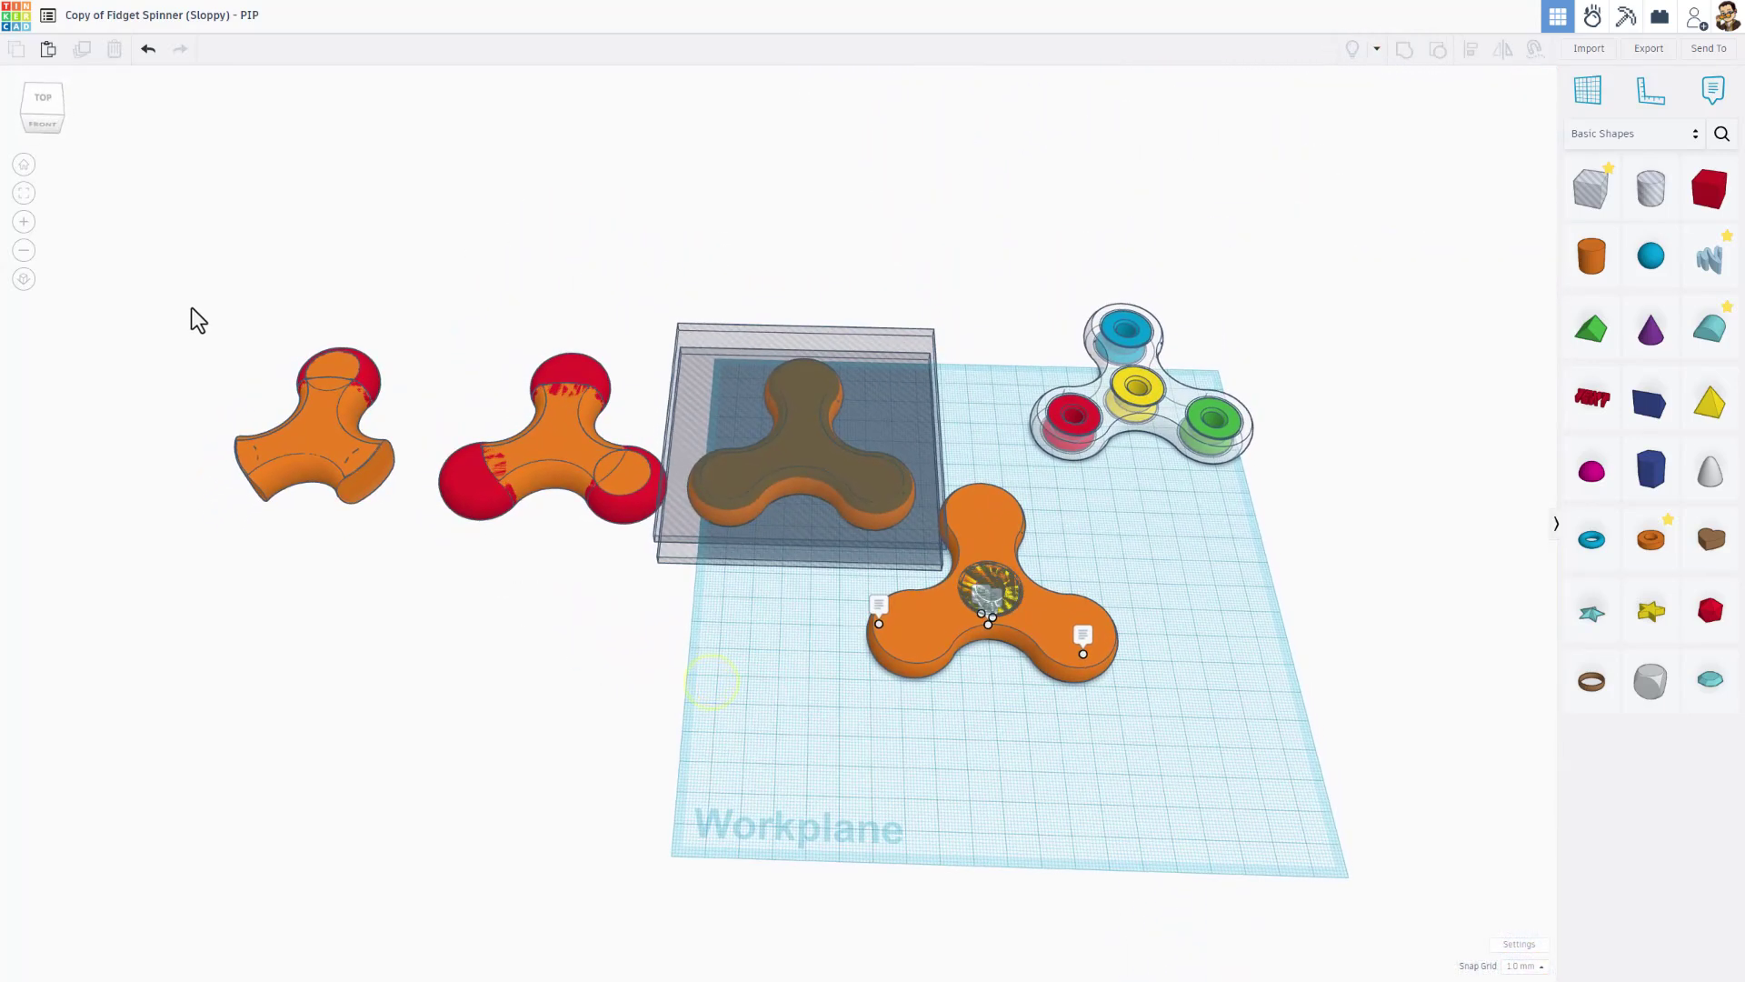
Delete the loose shapes left of the workplane and the orange spinner.
{"action": "left_click_drag", "start_coordinate": [195, 285], "coordinate": [783, 612]}
{"action": "key", "text": "Delete"}
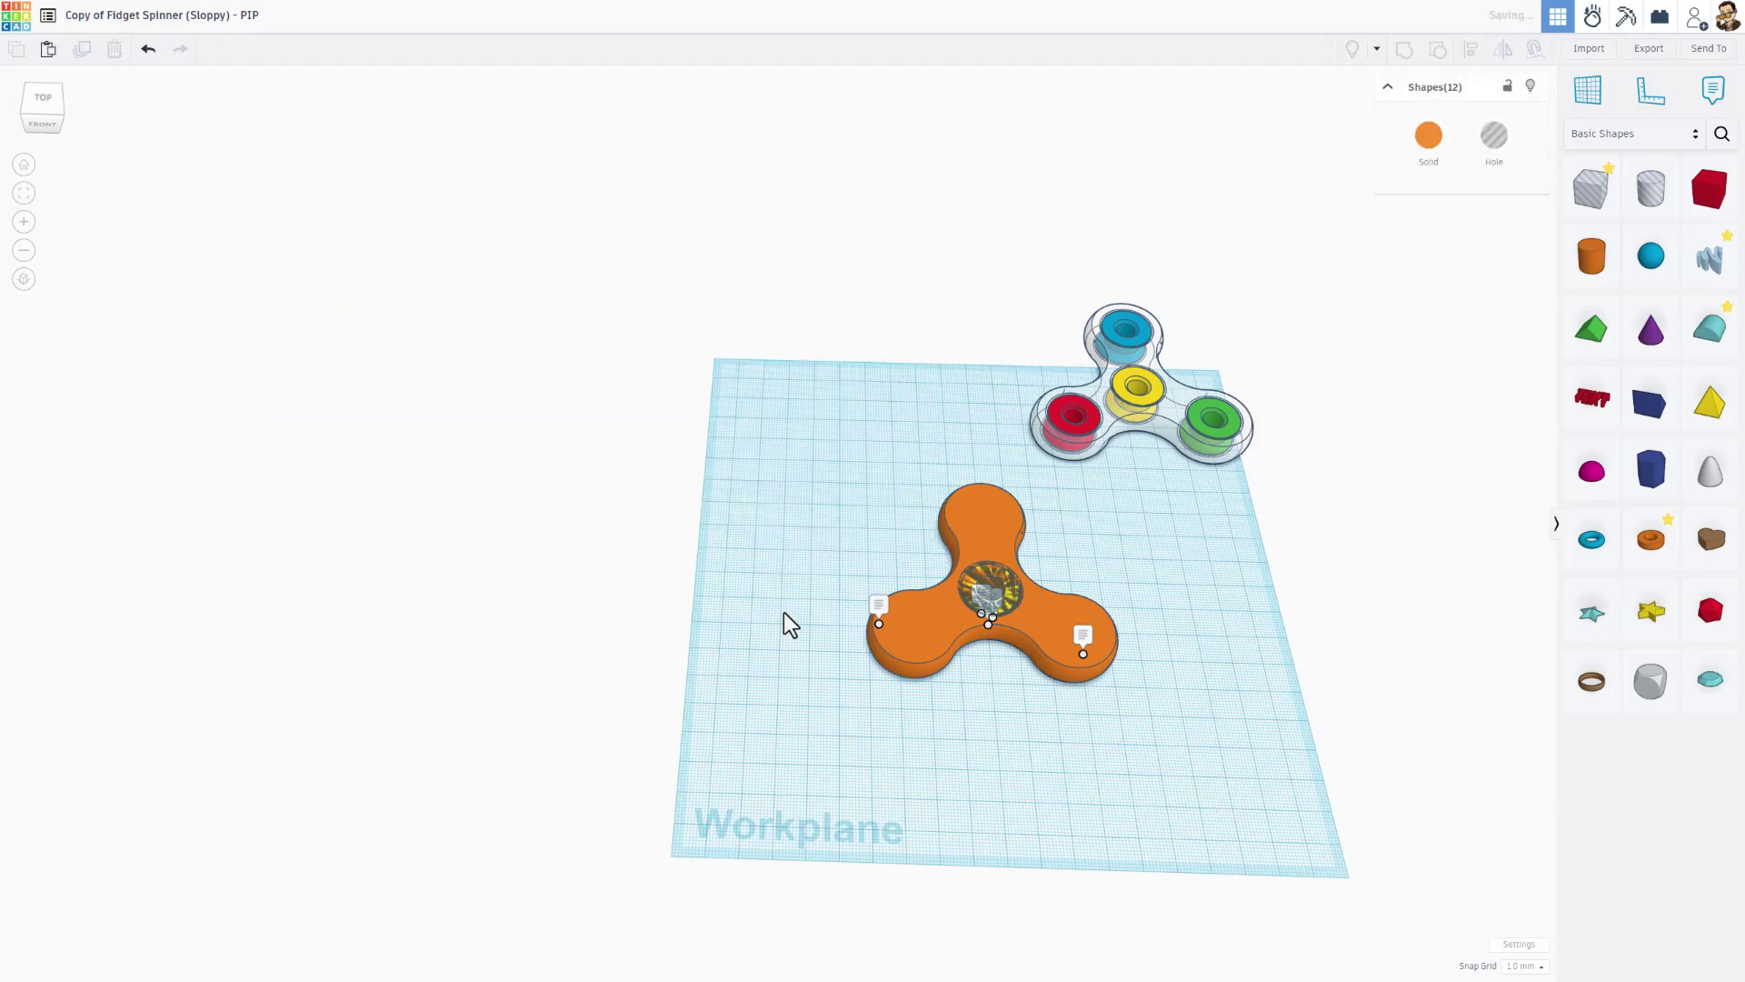
{"action": "scroll", "coordinate": [1045, 636], "scroll_direction": "up", "scroll_amount": 3}
{"action": "scroll", "coordinate": [977, 704], "scroll_direction": "up", "scroll_amount": 5}
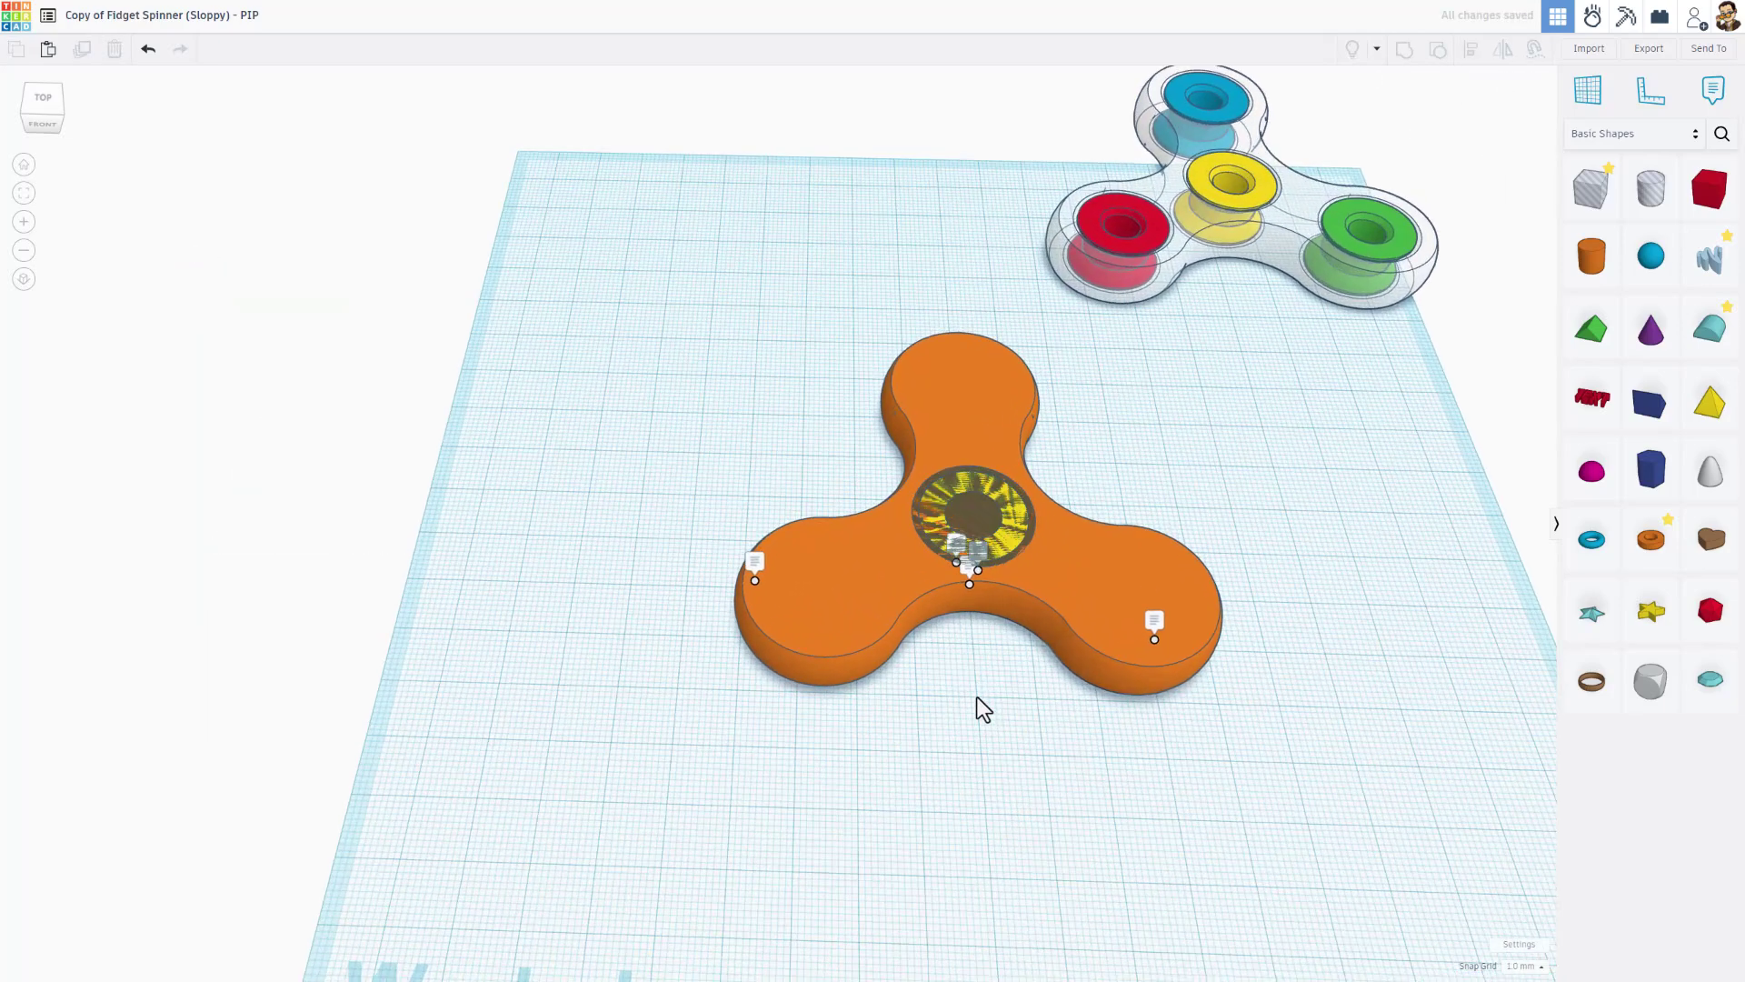
{"action": "mouse_move", "coordinate": [1027, 696]}
{"action": "right_mouse_down"}
{"action": "mouse_move", "coordinate": [1034, 678]}
{"action": "mouse_move", "coordinate": [993, 669]}
{"action": "mouse_move", "coordinate": [1023, 683]}
{"action": "right_mouse_up"}
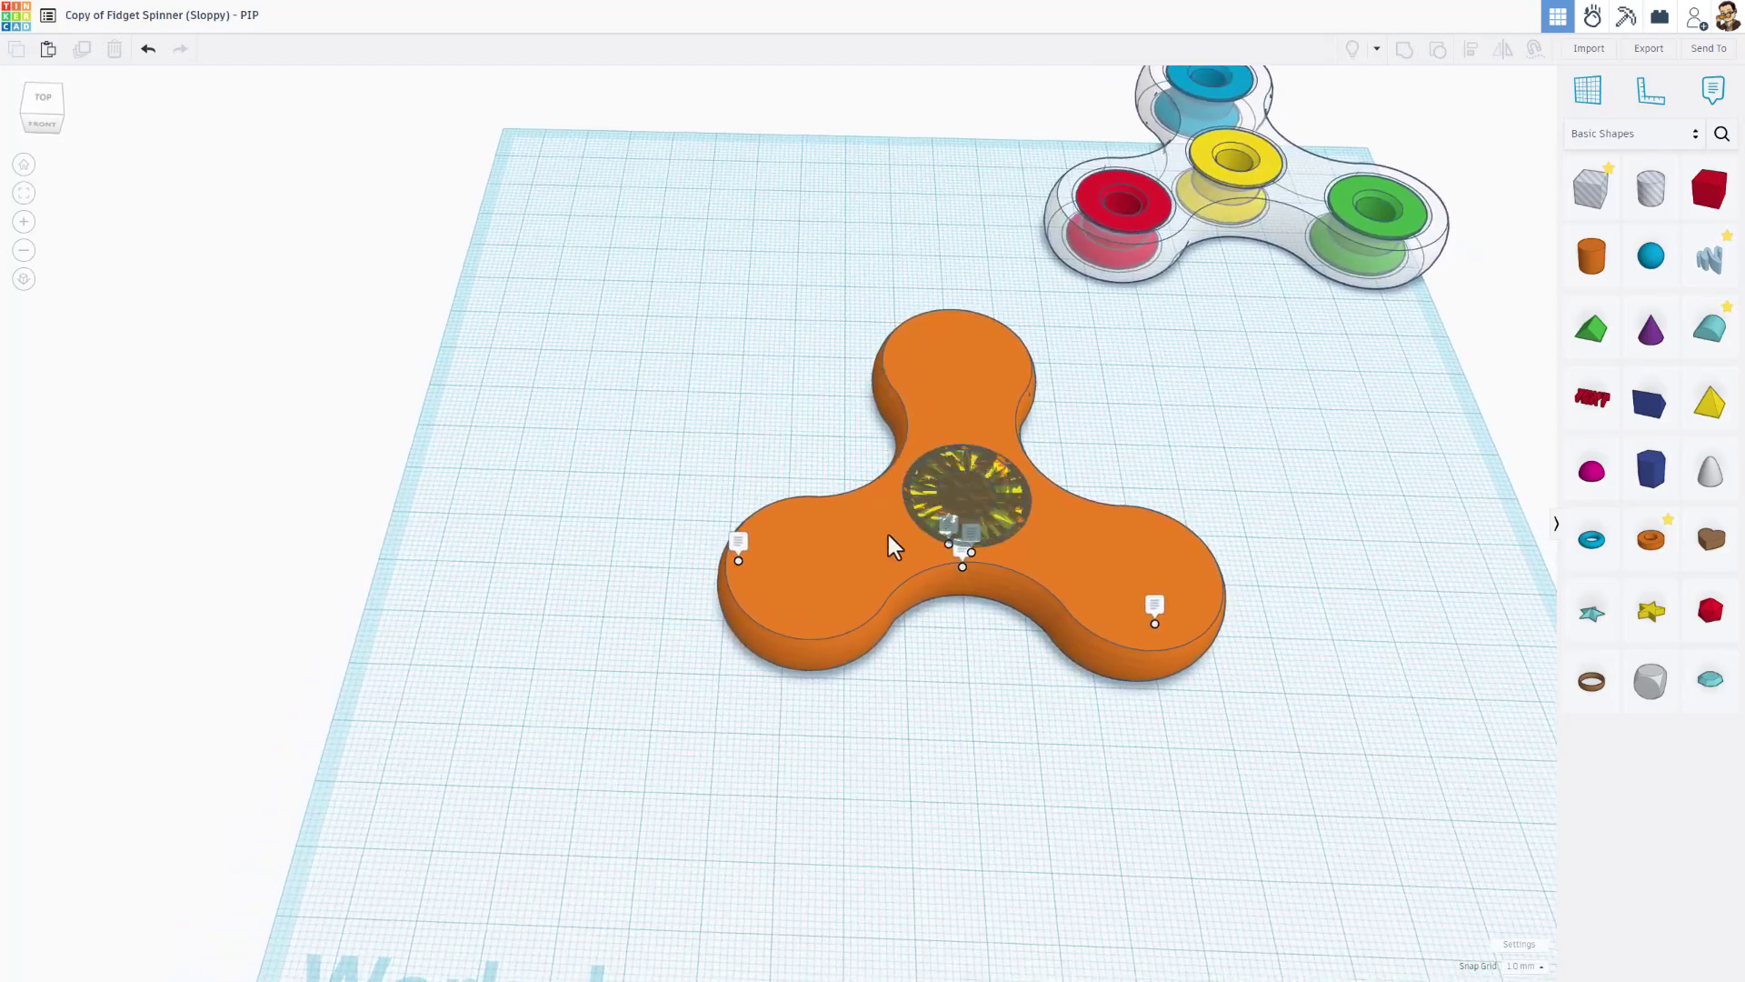
{"action": "left_click_drag", "start_coordinate": [782, 287], "coordinate": [1093, 627]}
{"action": "key", "text": "Delete"}
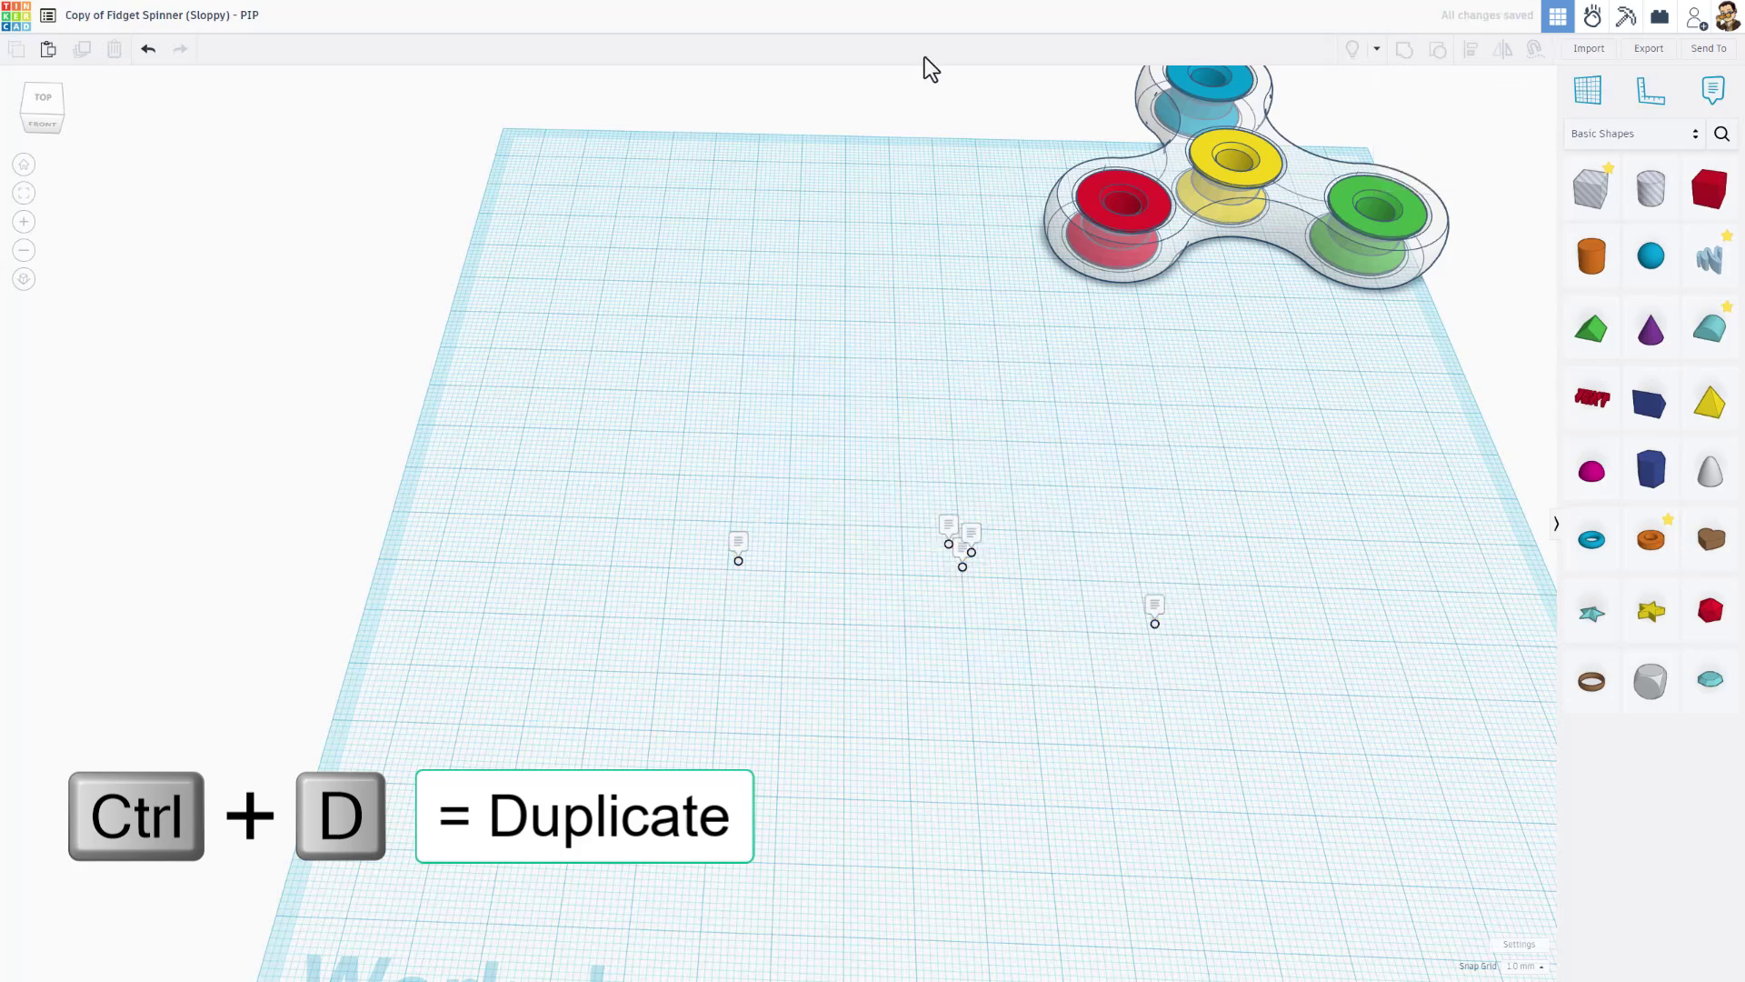
Duplicate the five-part coloured spinner and place the copy mid-workplane.
{"action": "left_click_drag", "start_coordinate": [1244, 252], "coordinate": [1116, 673]}
{"action": "key", "text": "ctrl+d"}
{"action": "left_click", "coordinate": [1280, 449]}
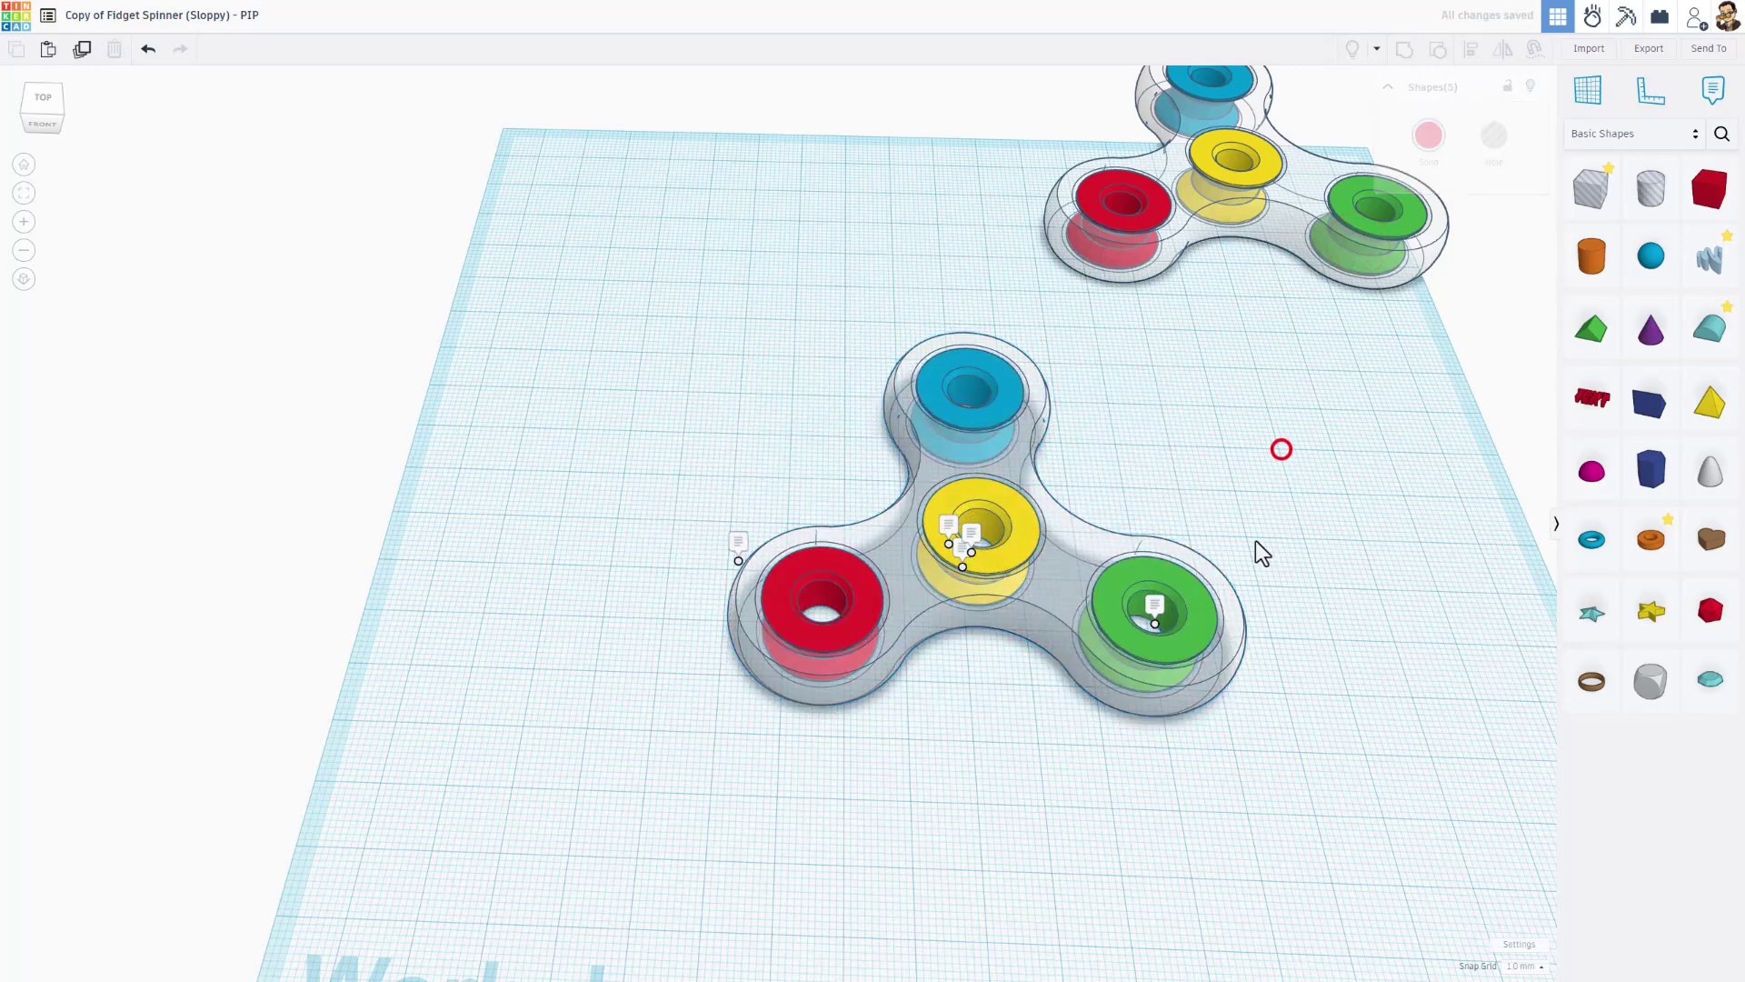
{"action": "right_click_drag", "start_coordinate": [1022, 753], "coordinate": [858, 582]}
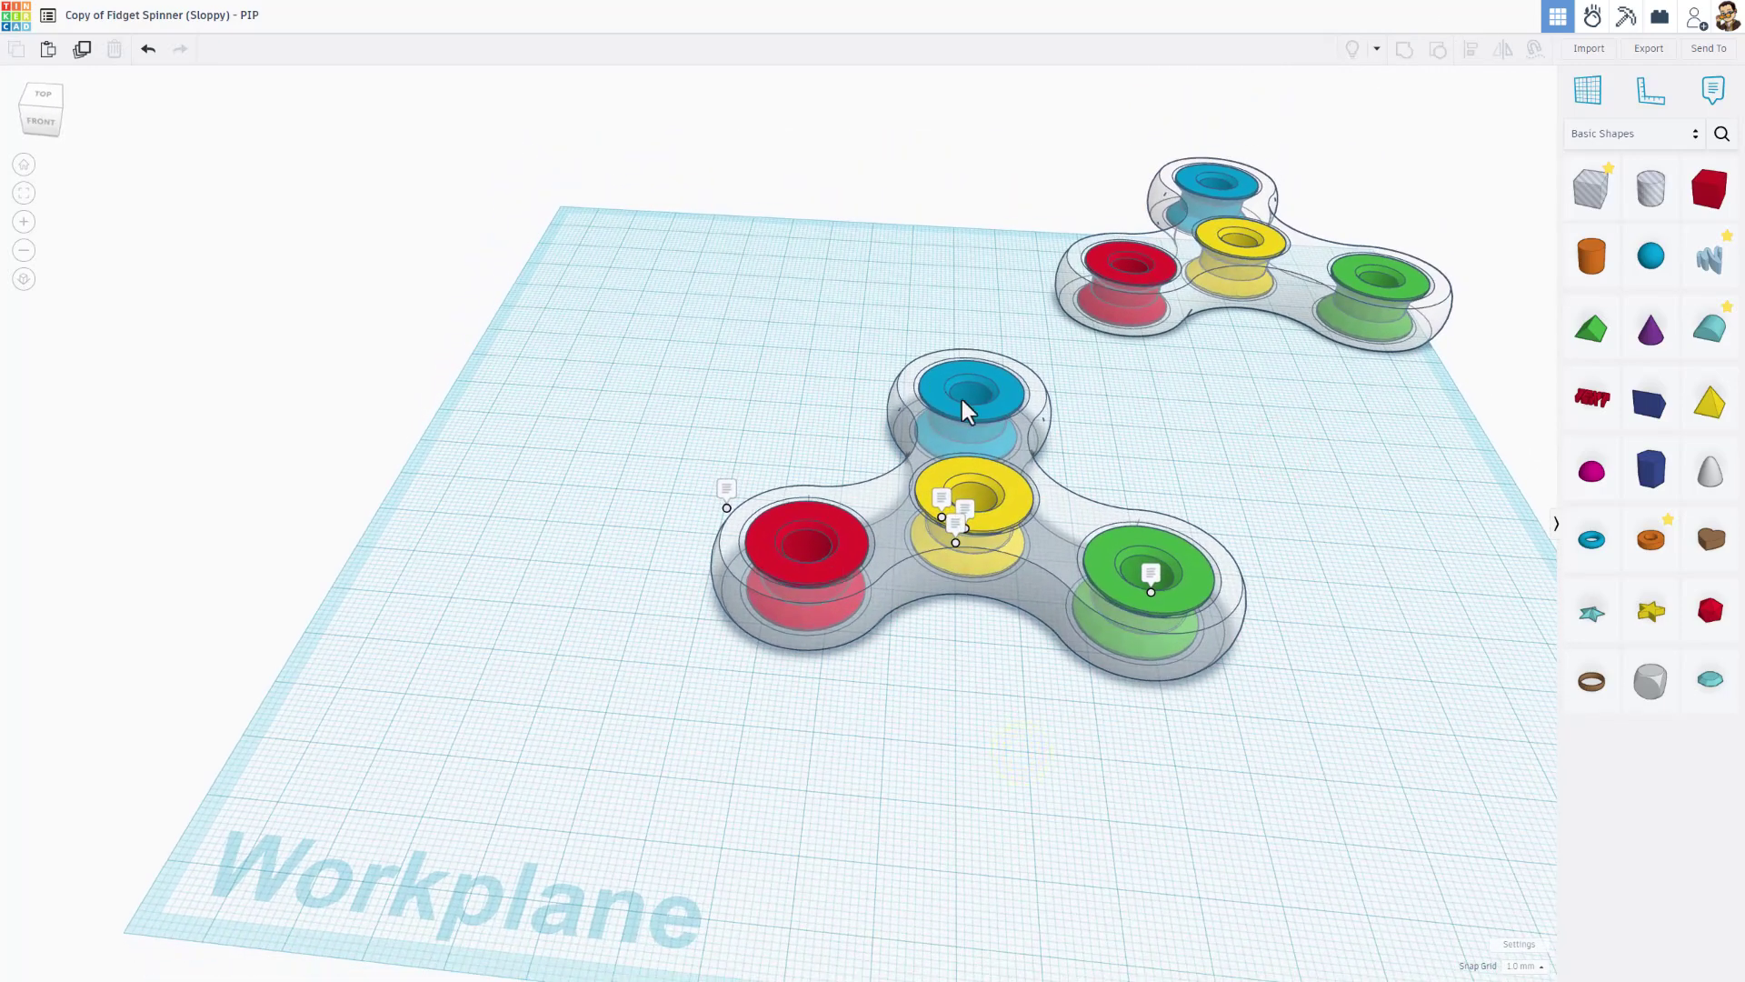
{"action": "left_click", "coordinate": [1106, 559]}
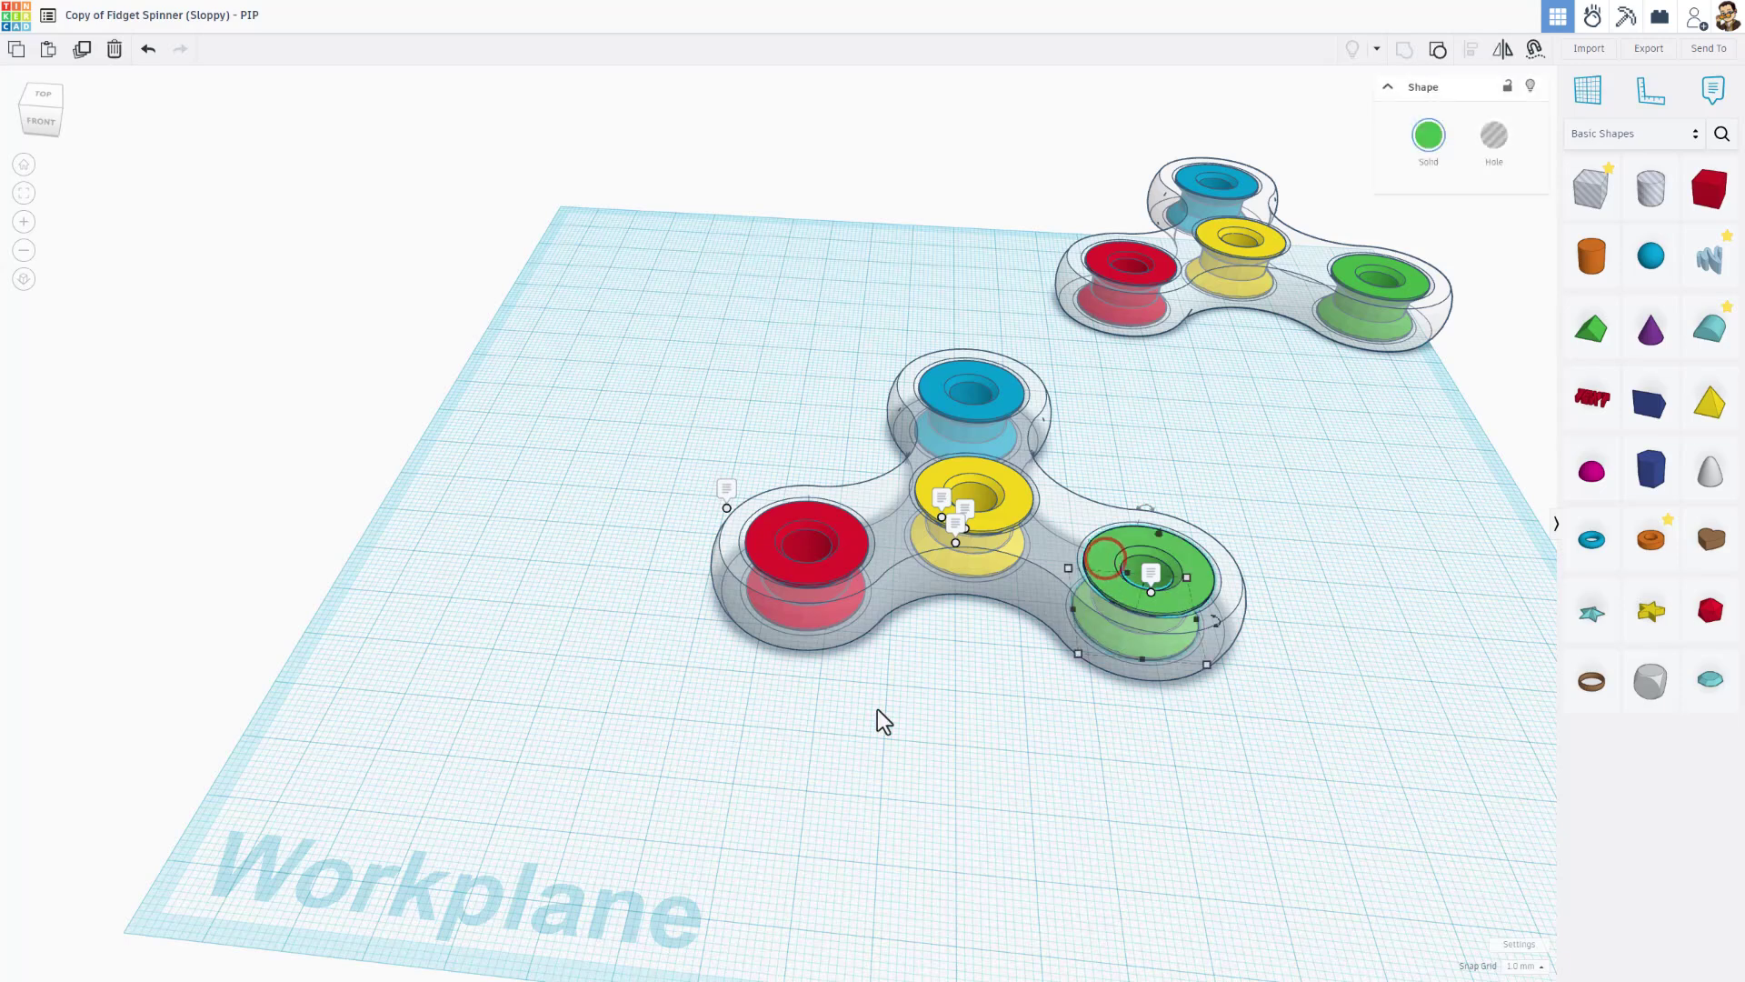
{"action": "right_click_drag", "start_coordinate": [932, 746], "coordinate": [990, 723]}
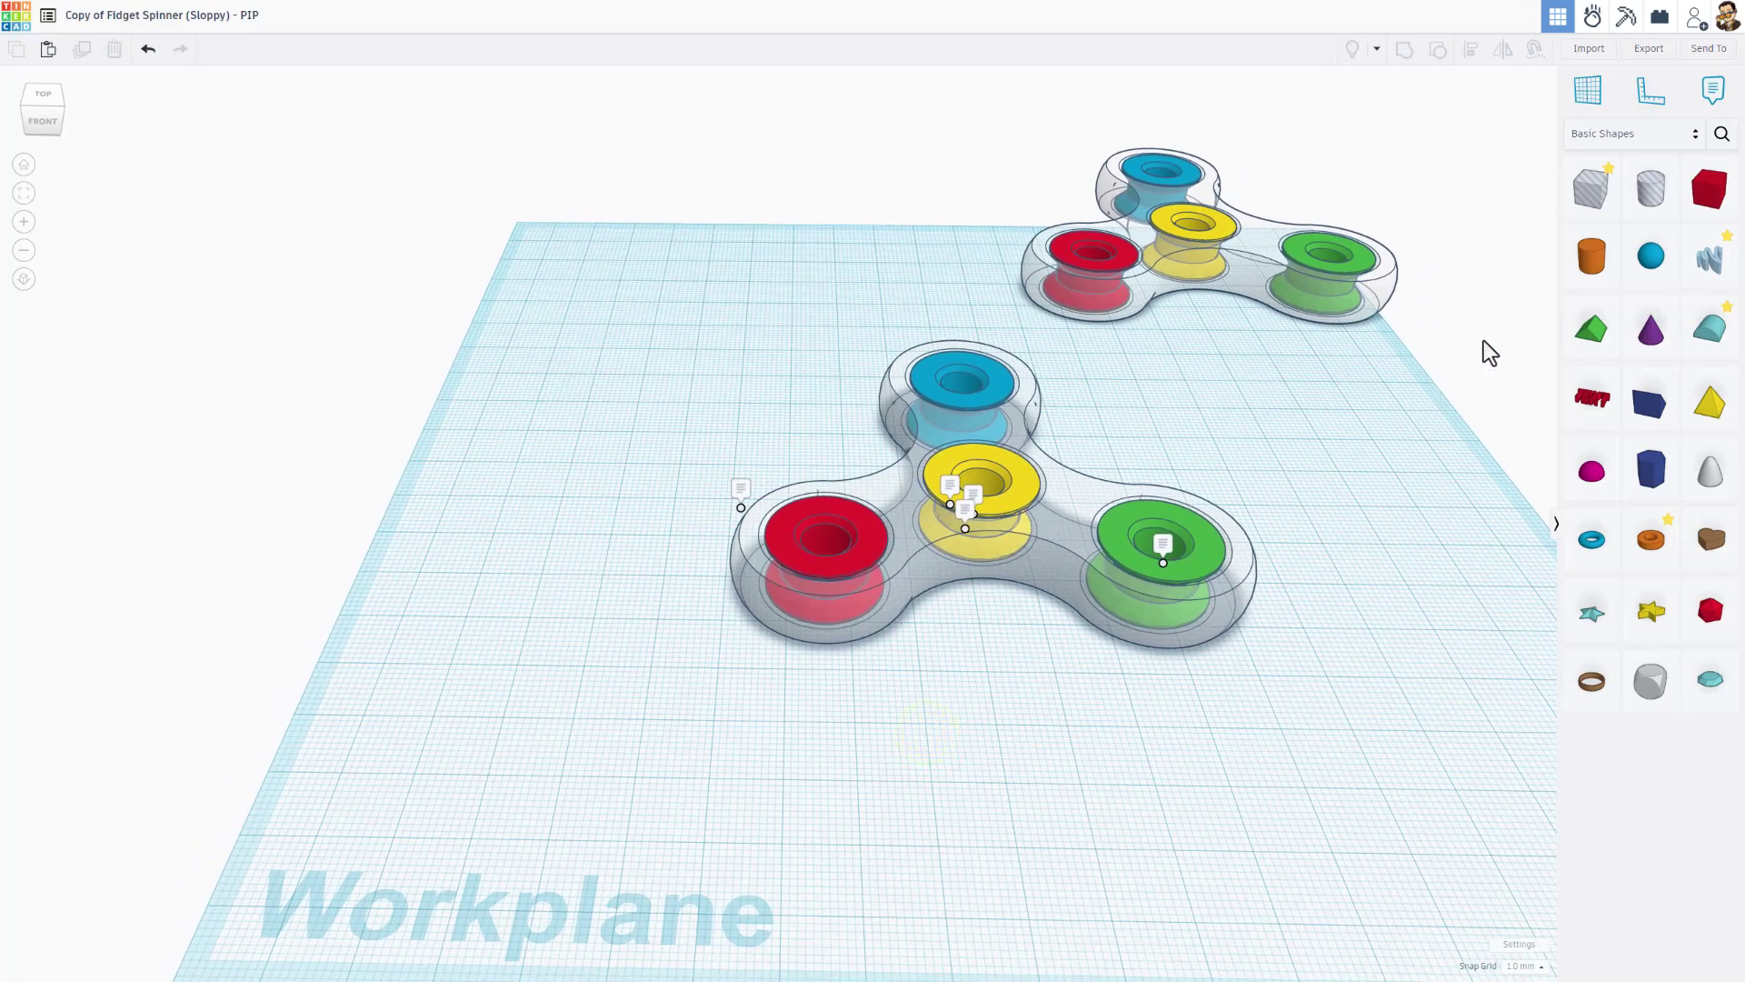
Add a 64-sided cylinder, scale it evenly to 25, set width 19.20, and move it left of the spinner.
{"action": "left_click_drag", "start_coordinate": [1588, 271], "coordinate": [1140, 771]}
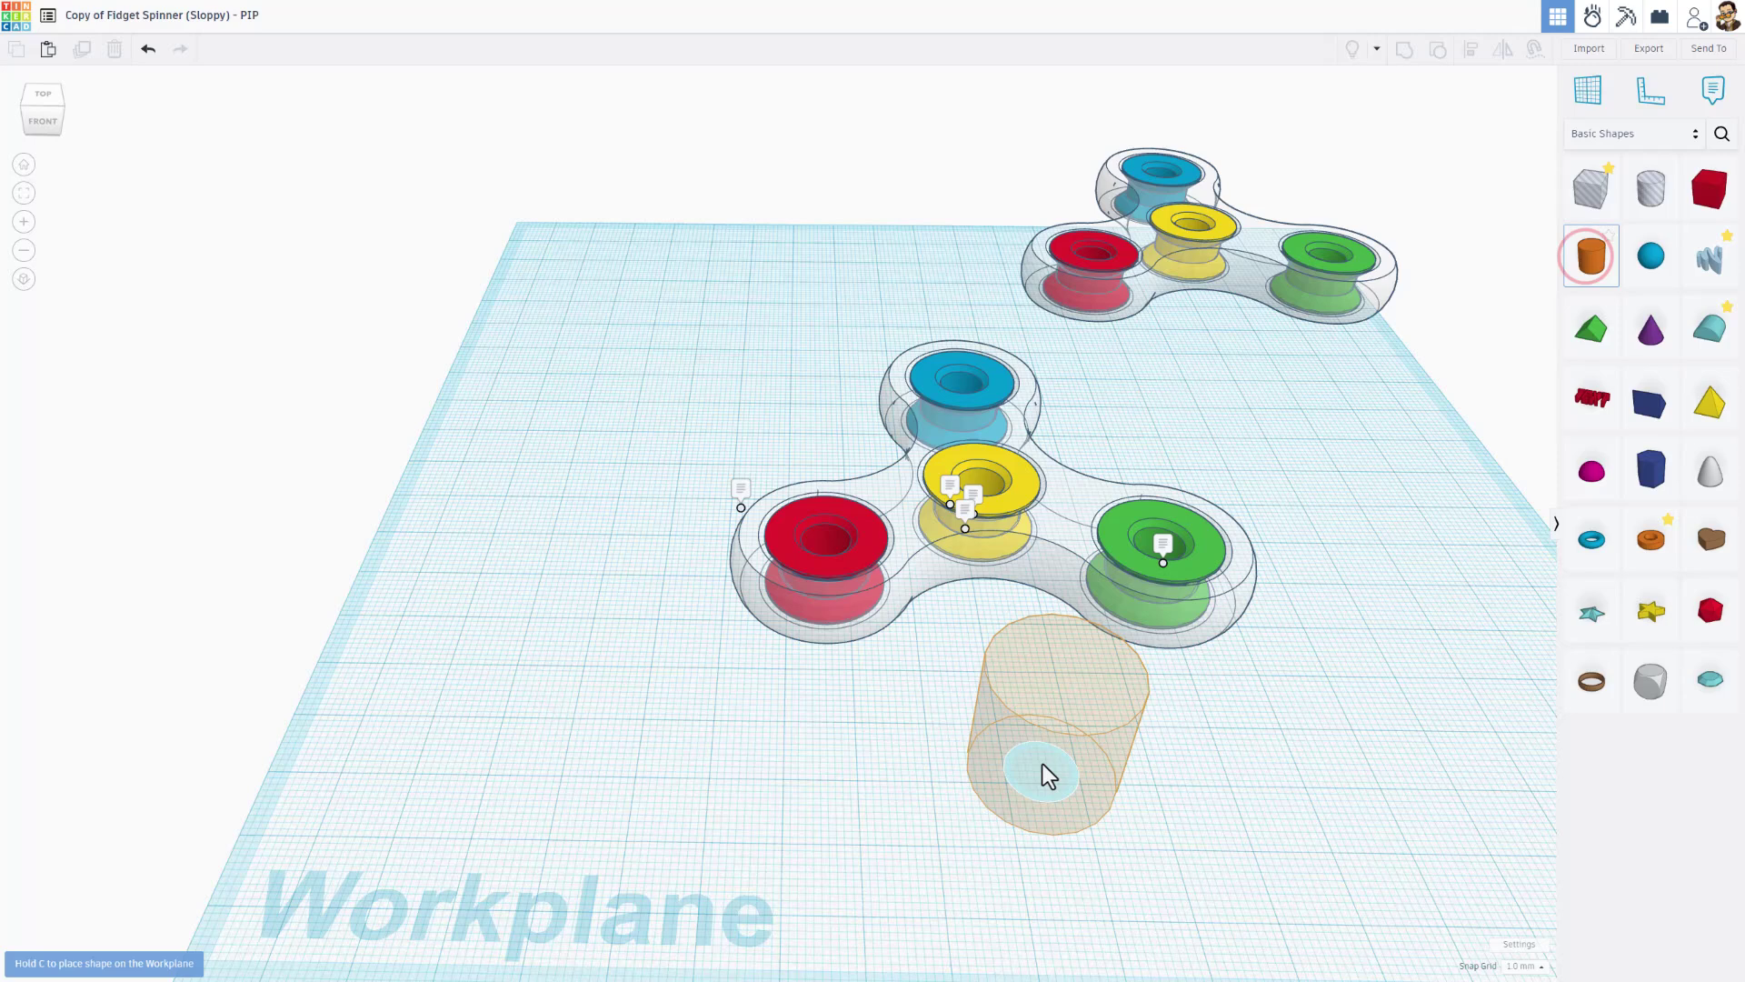
{"action": "left_click", "coordinate": [1033, 733]}
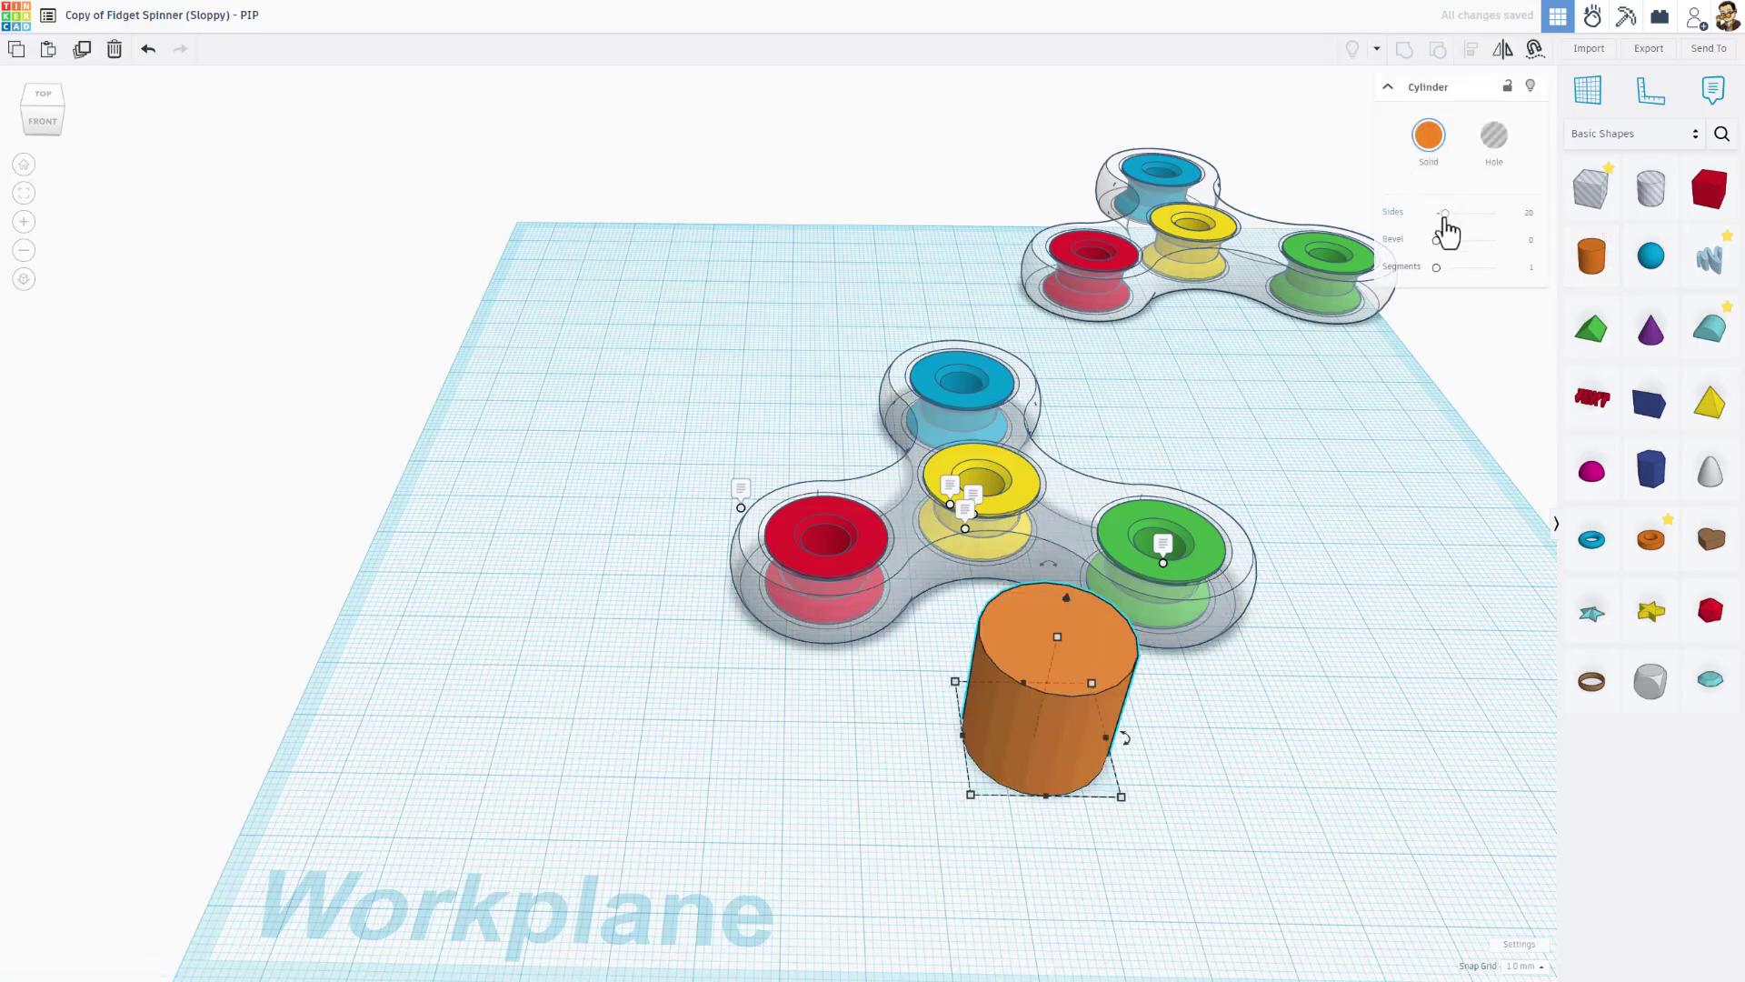
{"action": "left_click_drag", "start_coordinate": [1445, 213], "coordinate": [1495, 213], "text": "shift"}
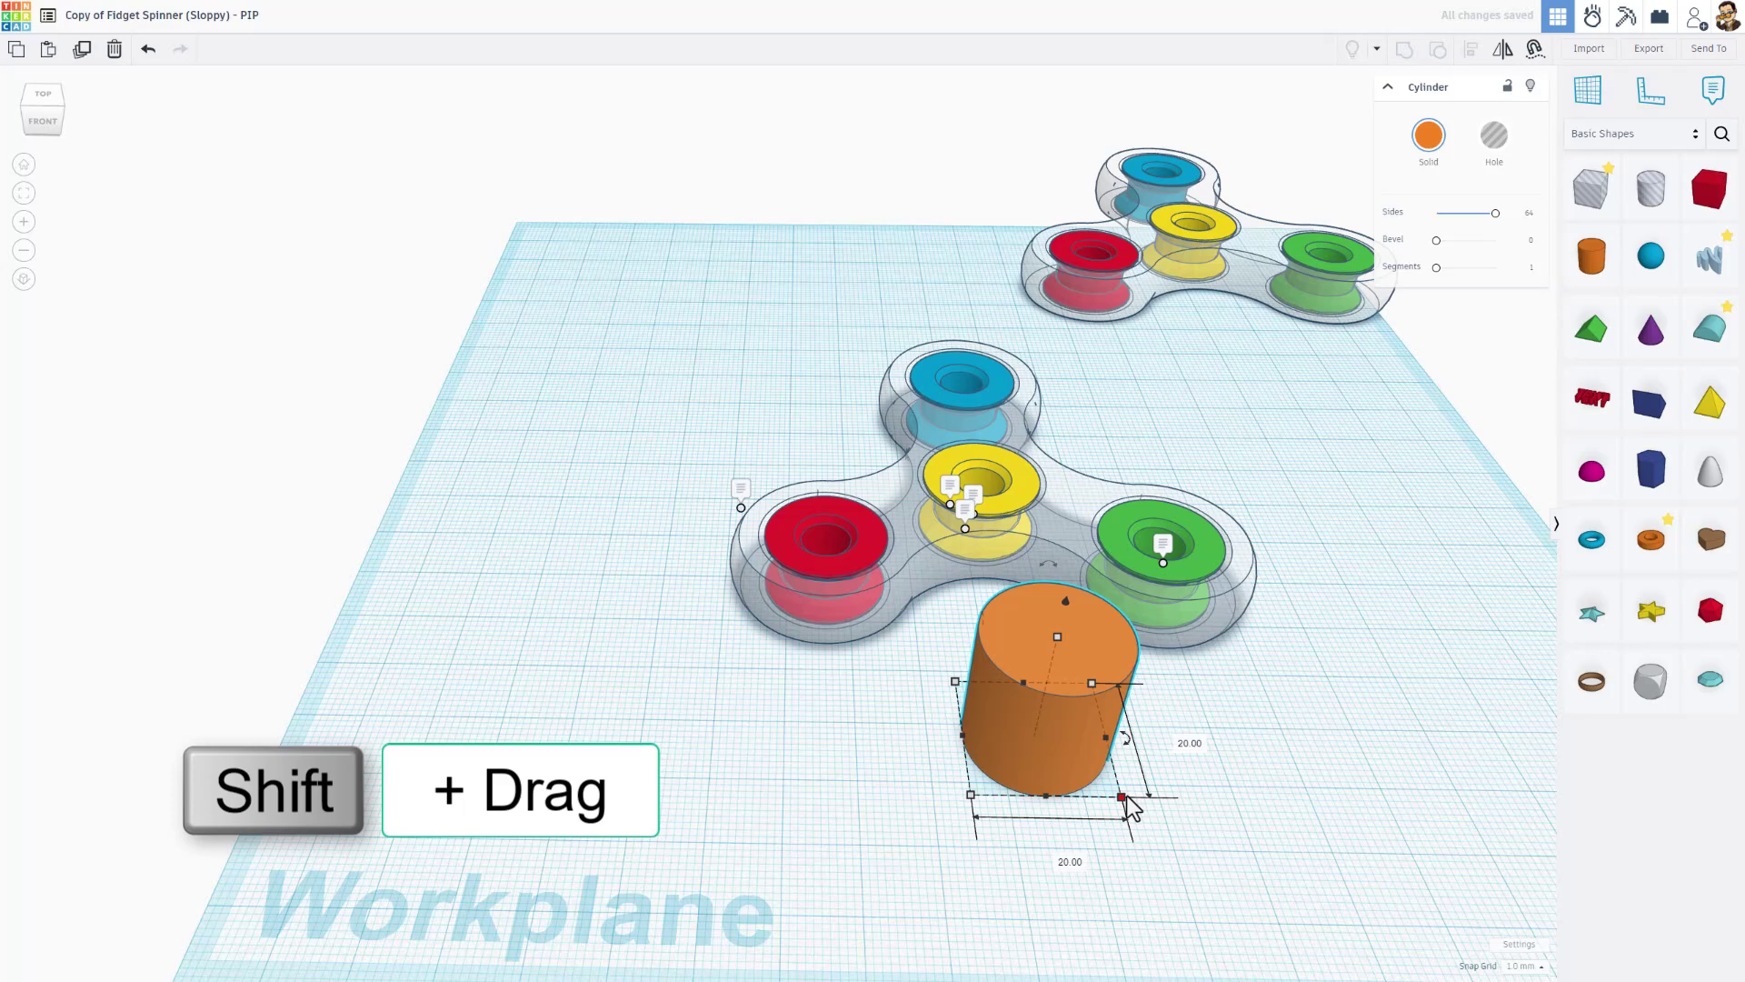
{"action": "left_click_drag", "start_coordinate": [1128, 804], "coordinate": [1169, 827], "text": "shift"}
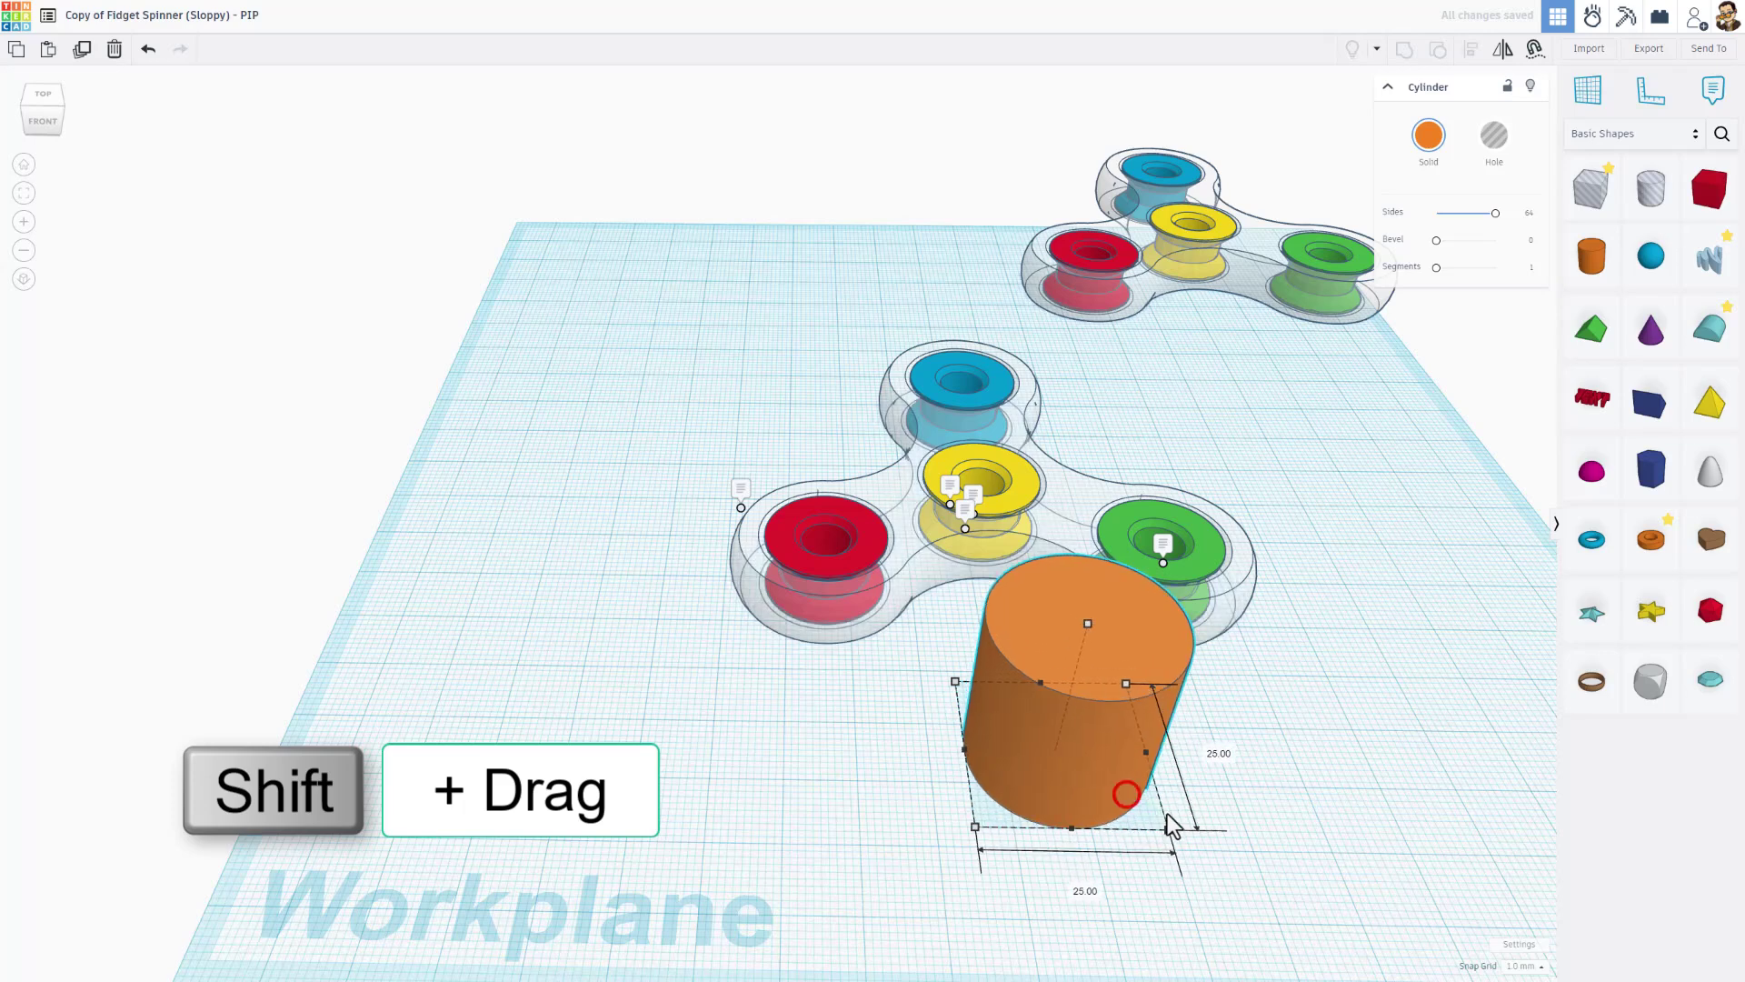
{"action": "left_click", "coordinate": [1083, 894]}
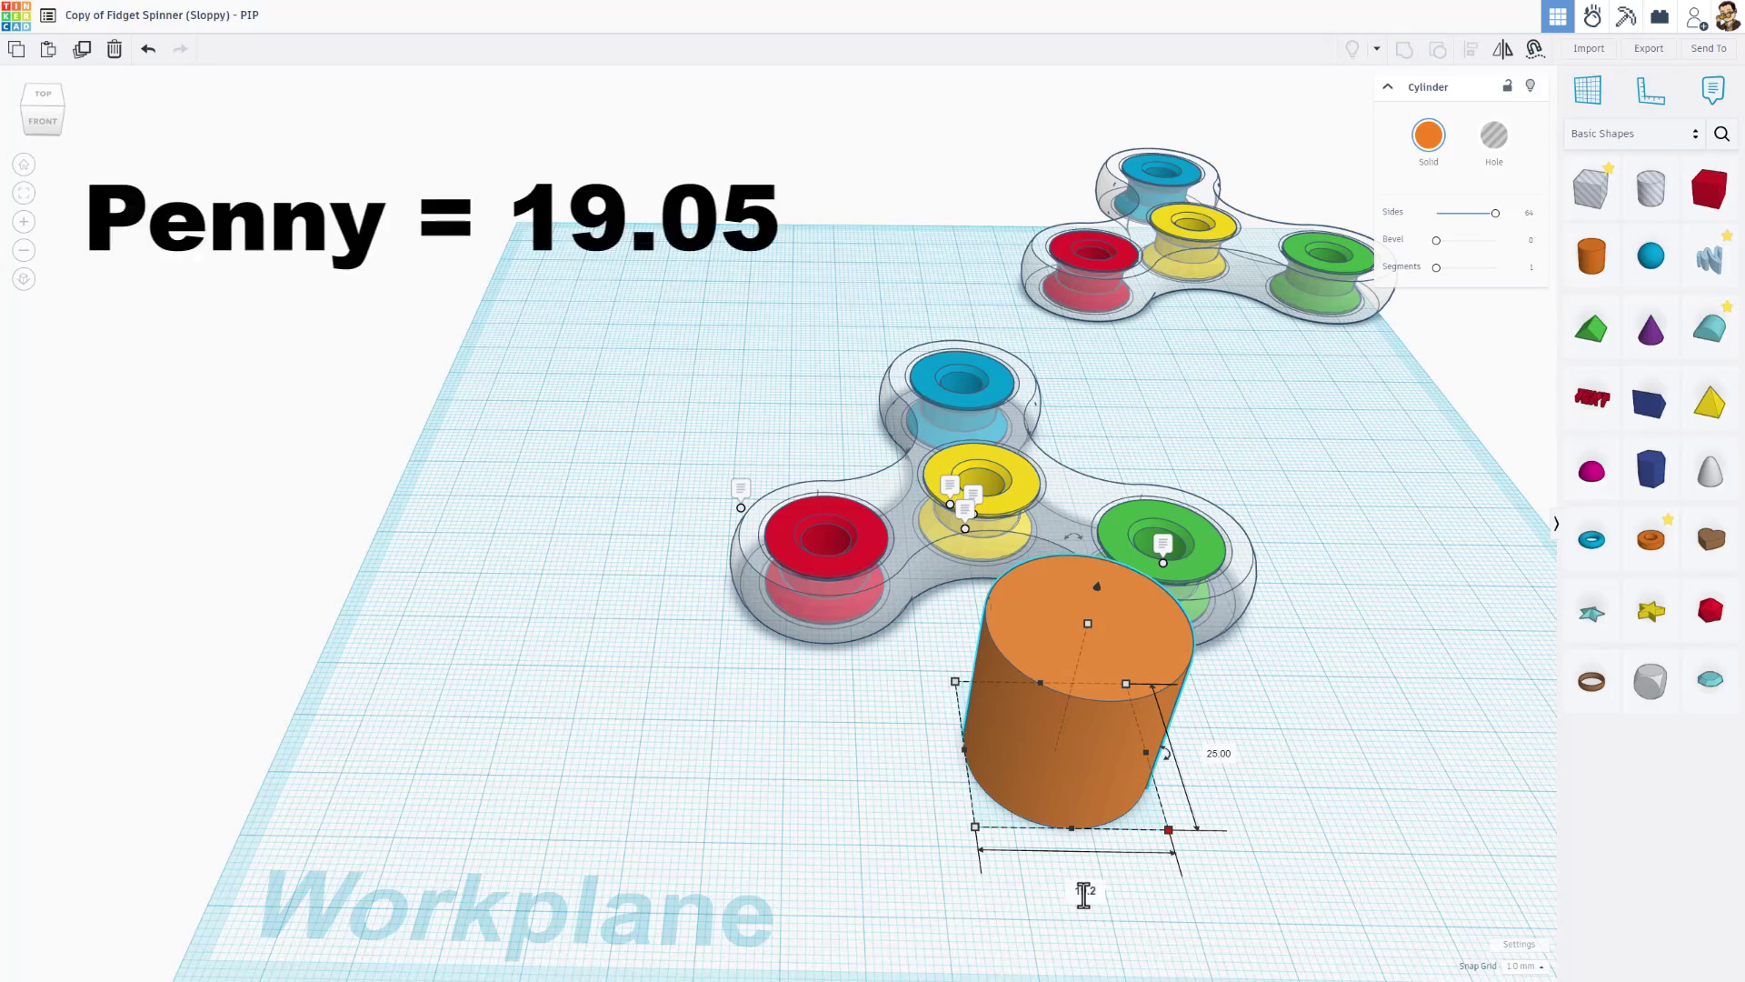
{"action": "key", "text": "Return"}
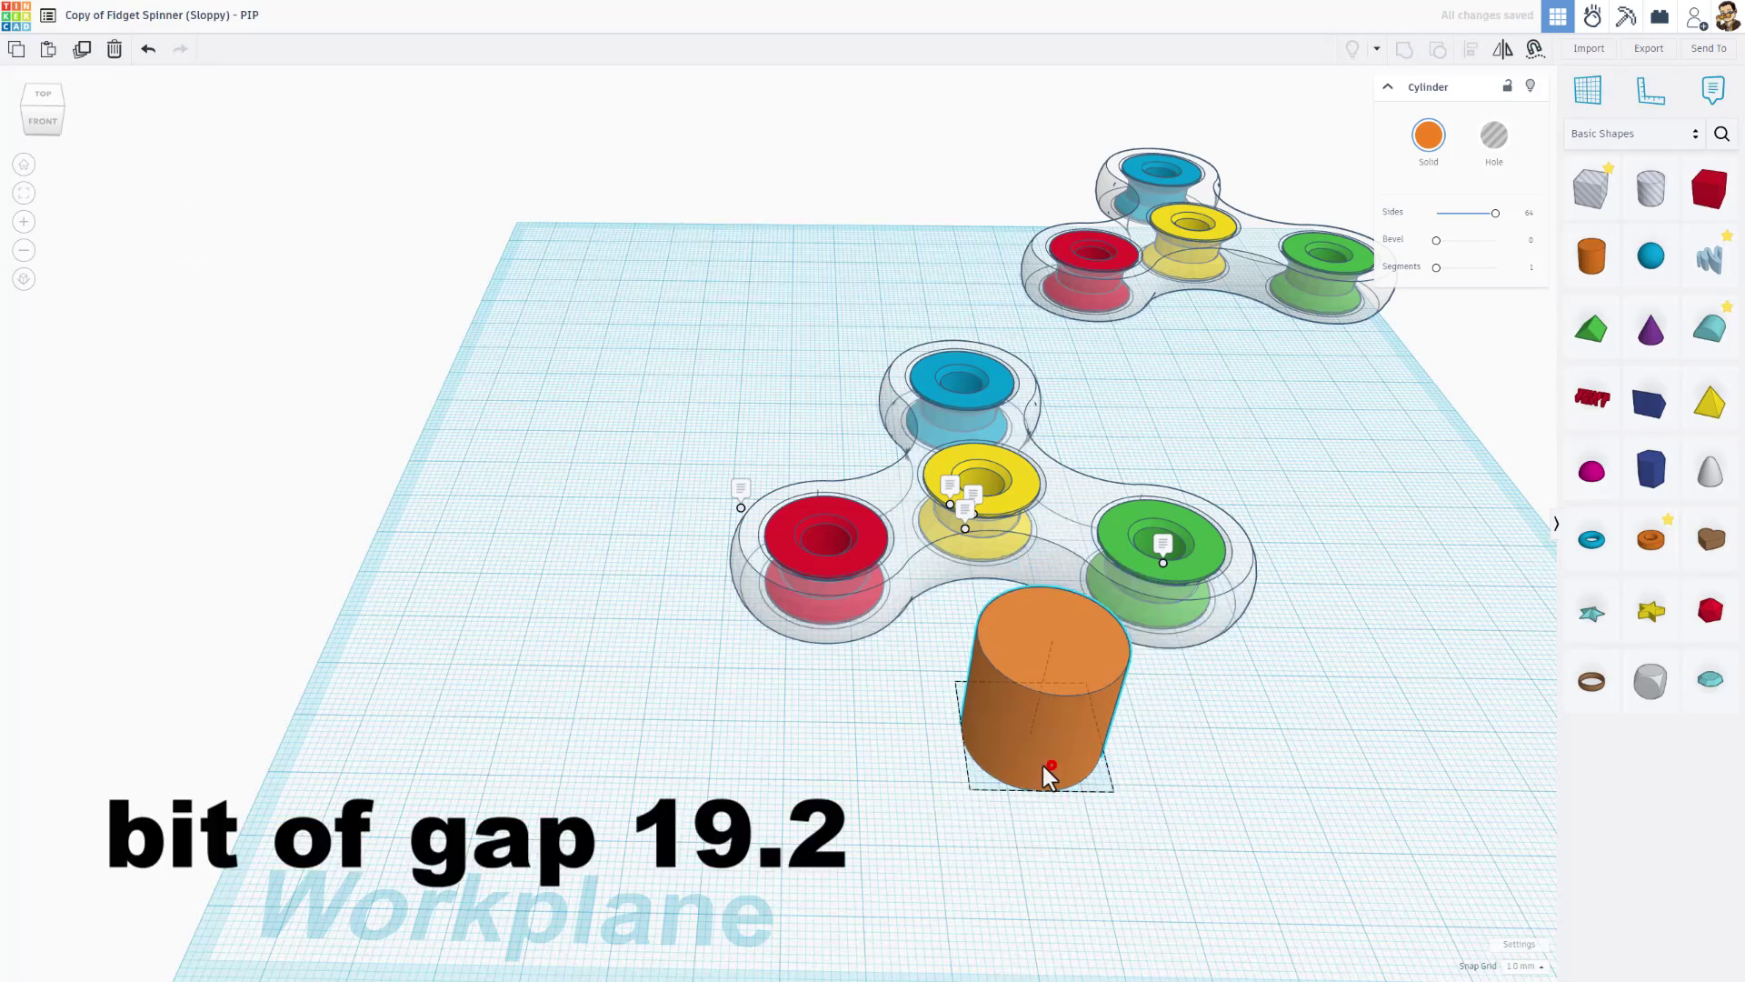
{"action": "left_click_drag", "start_coordinate": [1044, 768], "coordinate": [639, 669]}
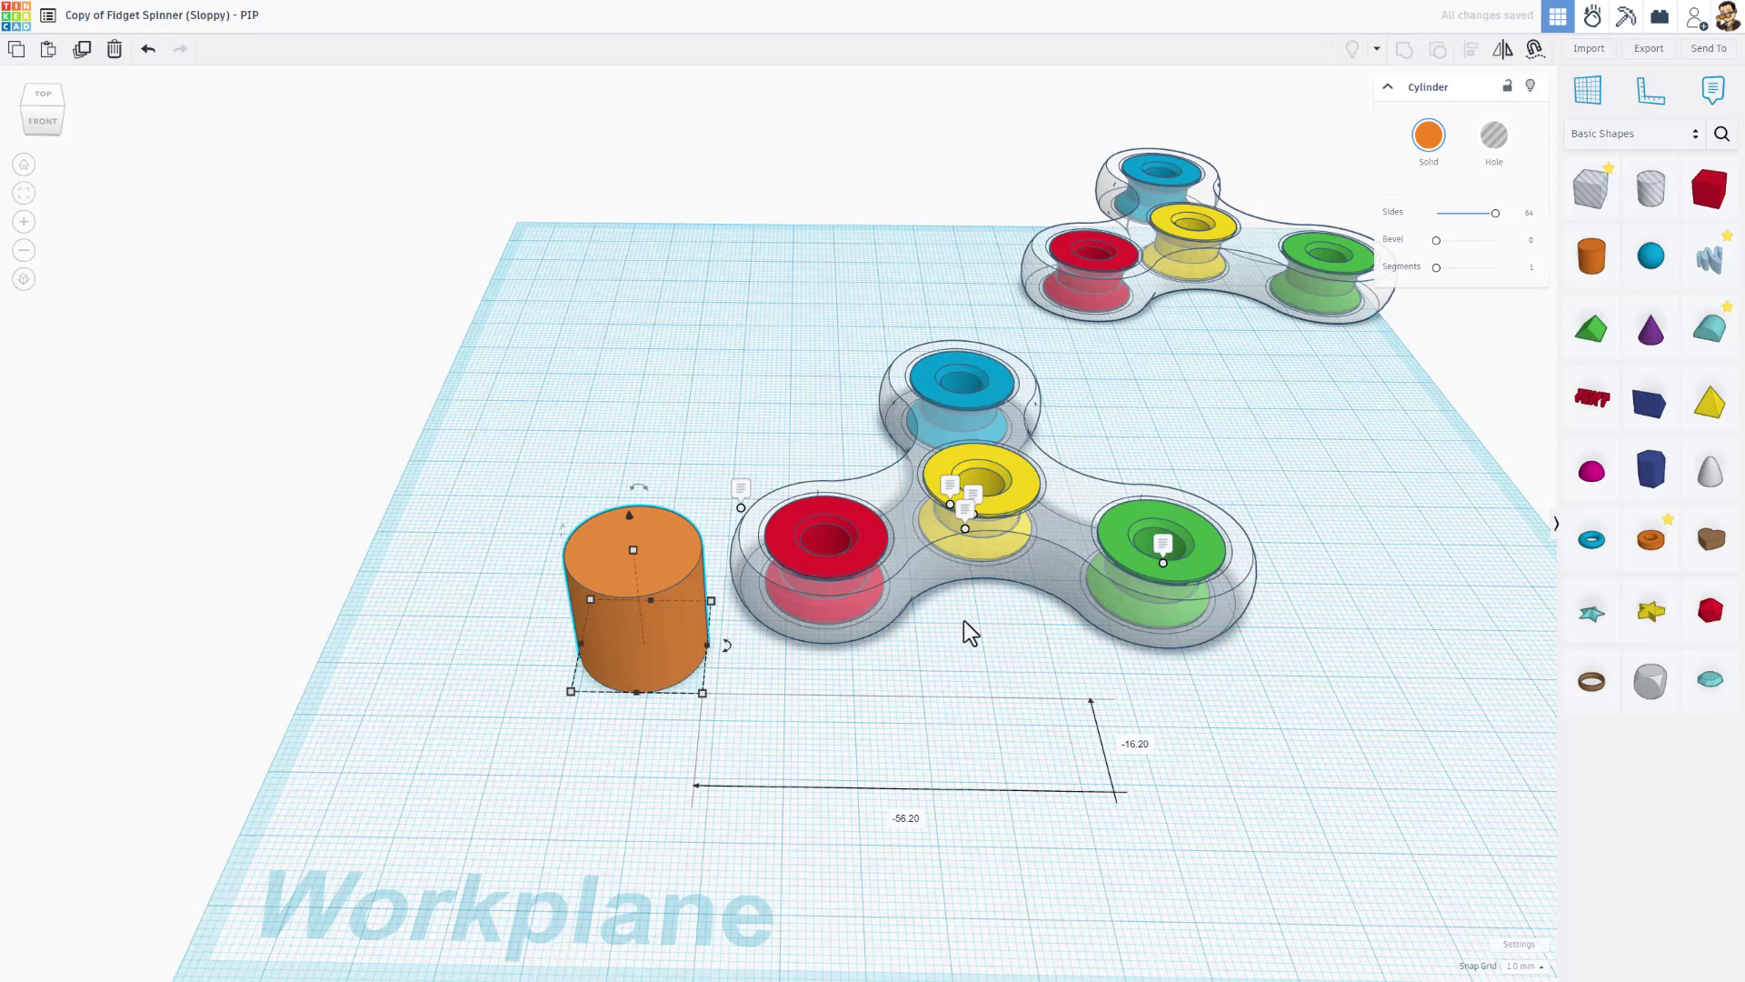
{"action": "right_click_drag", "start_coordinate": [815, 678], "coordinate": [732, 614]}
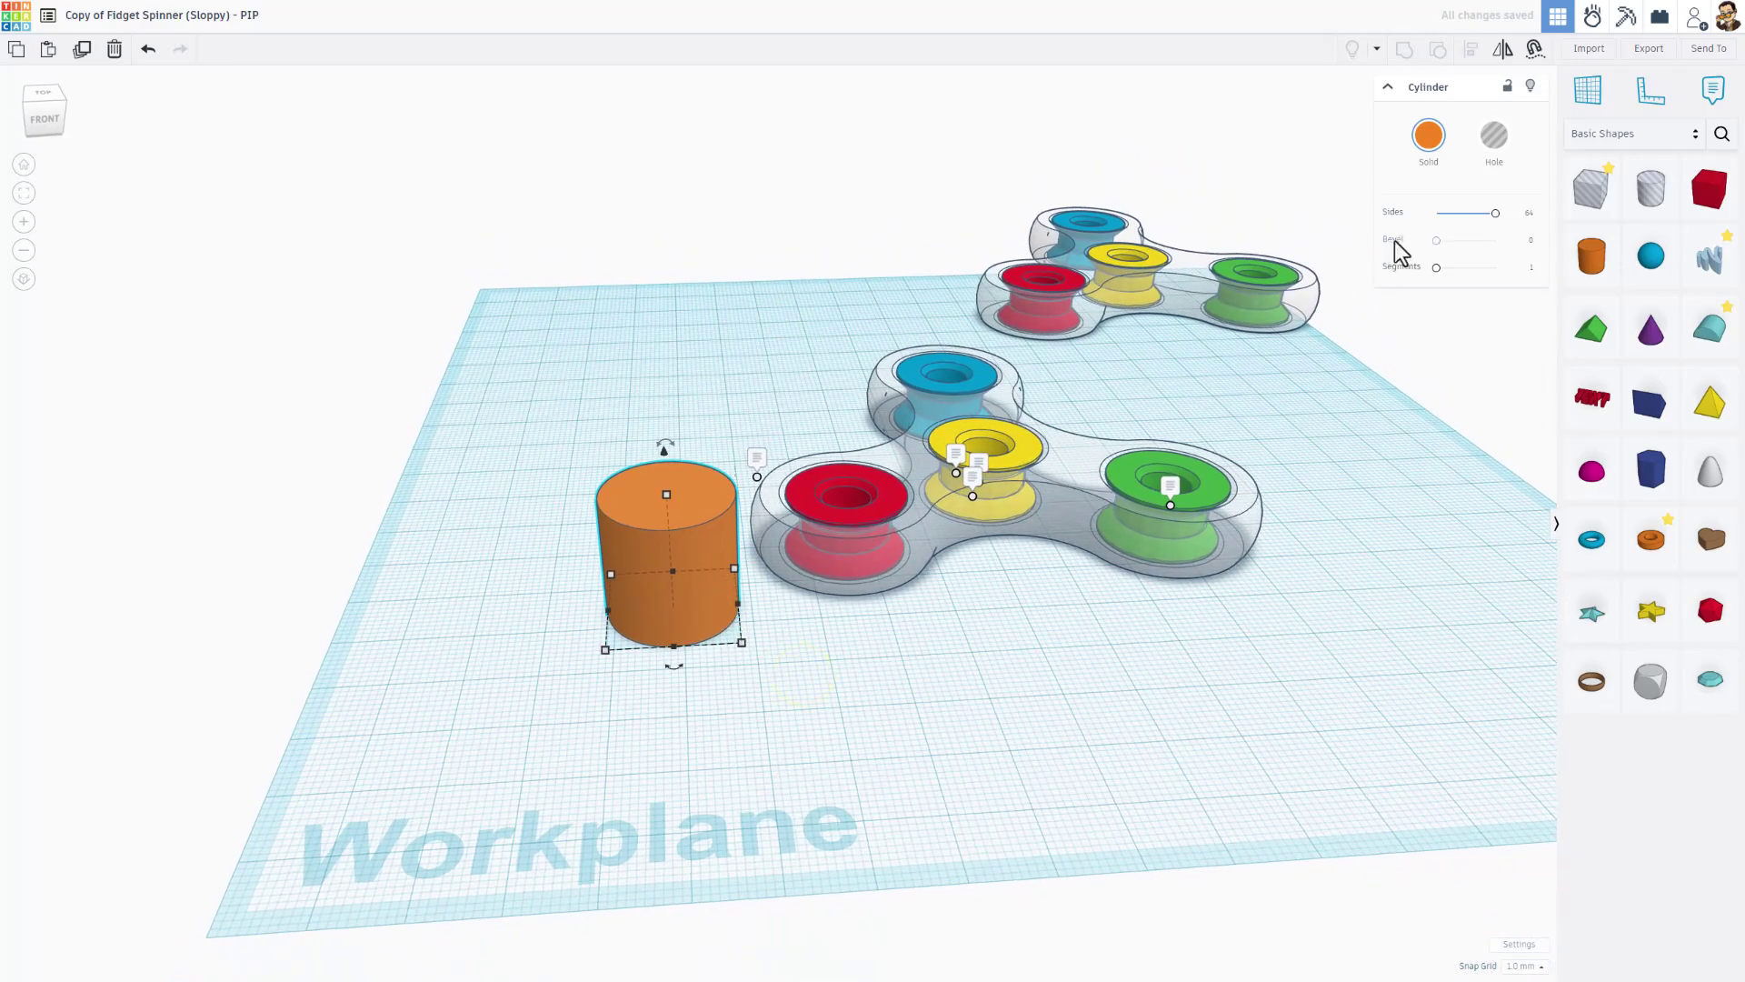
Turn the cylinder into a hole and raise it slightly off the workplane.
{"action": "left_click", "coordinate": [1493, 144]}
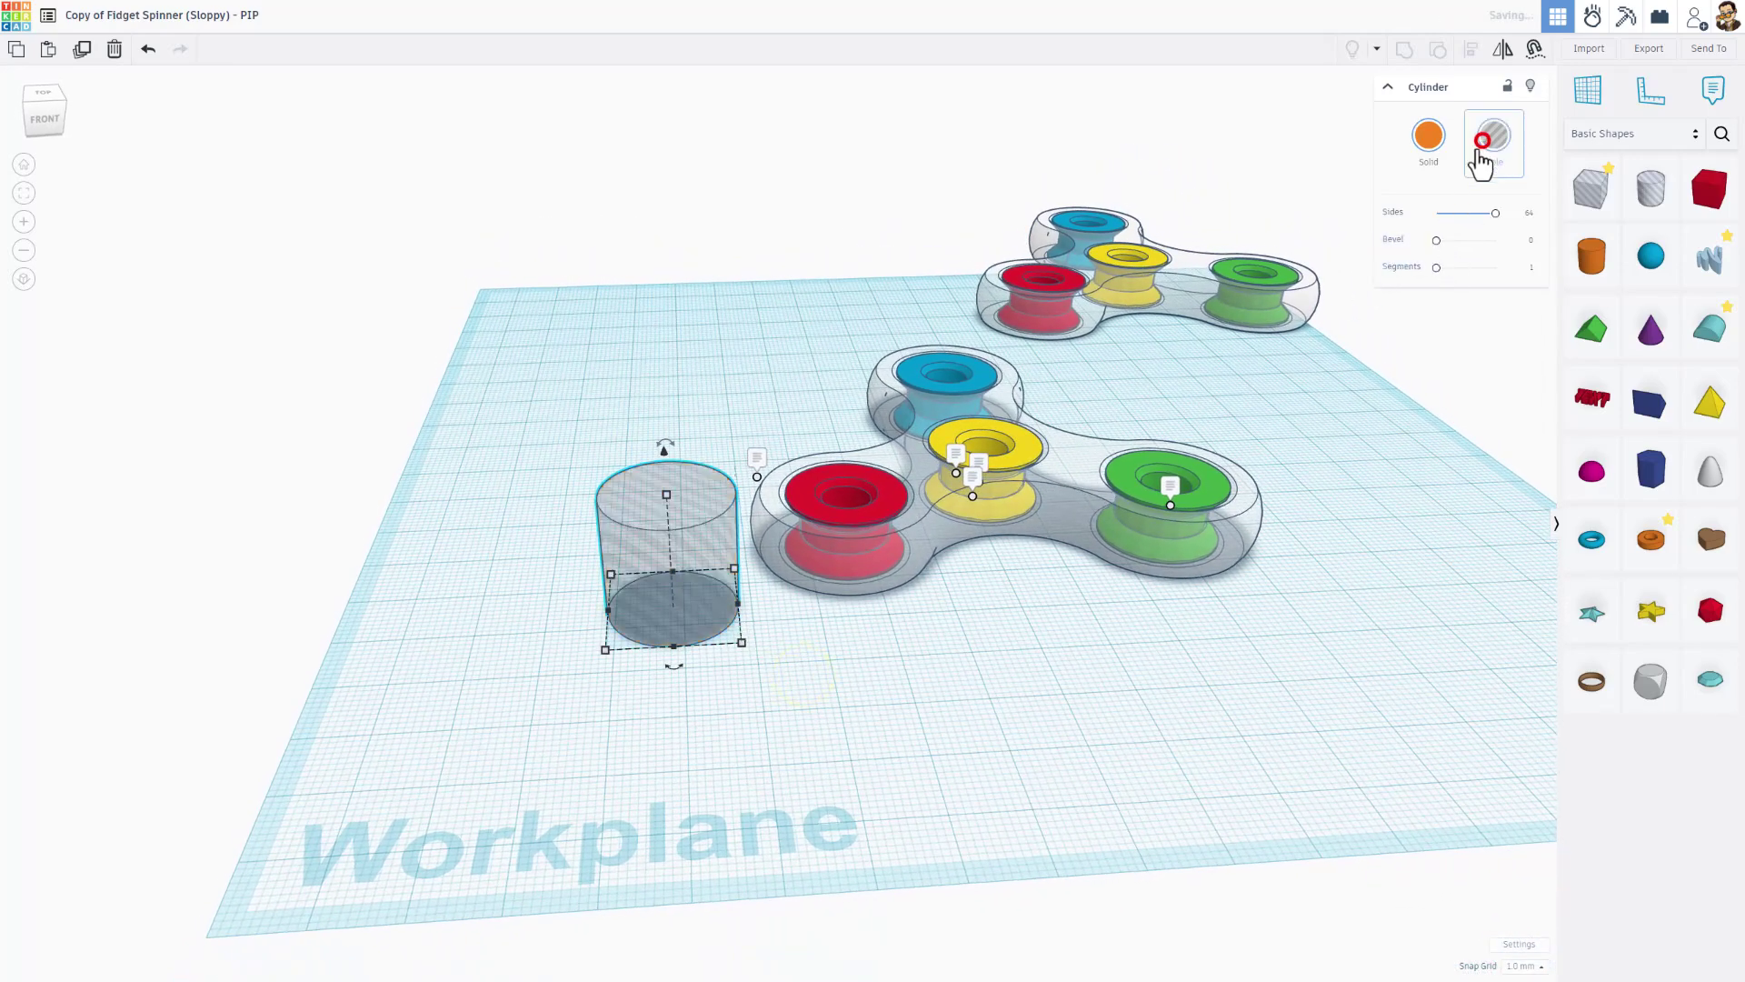
{"action": "left_click", "coordinate": [836, 602]}
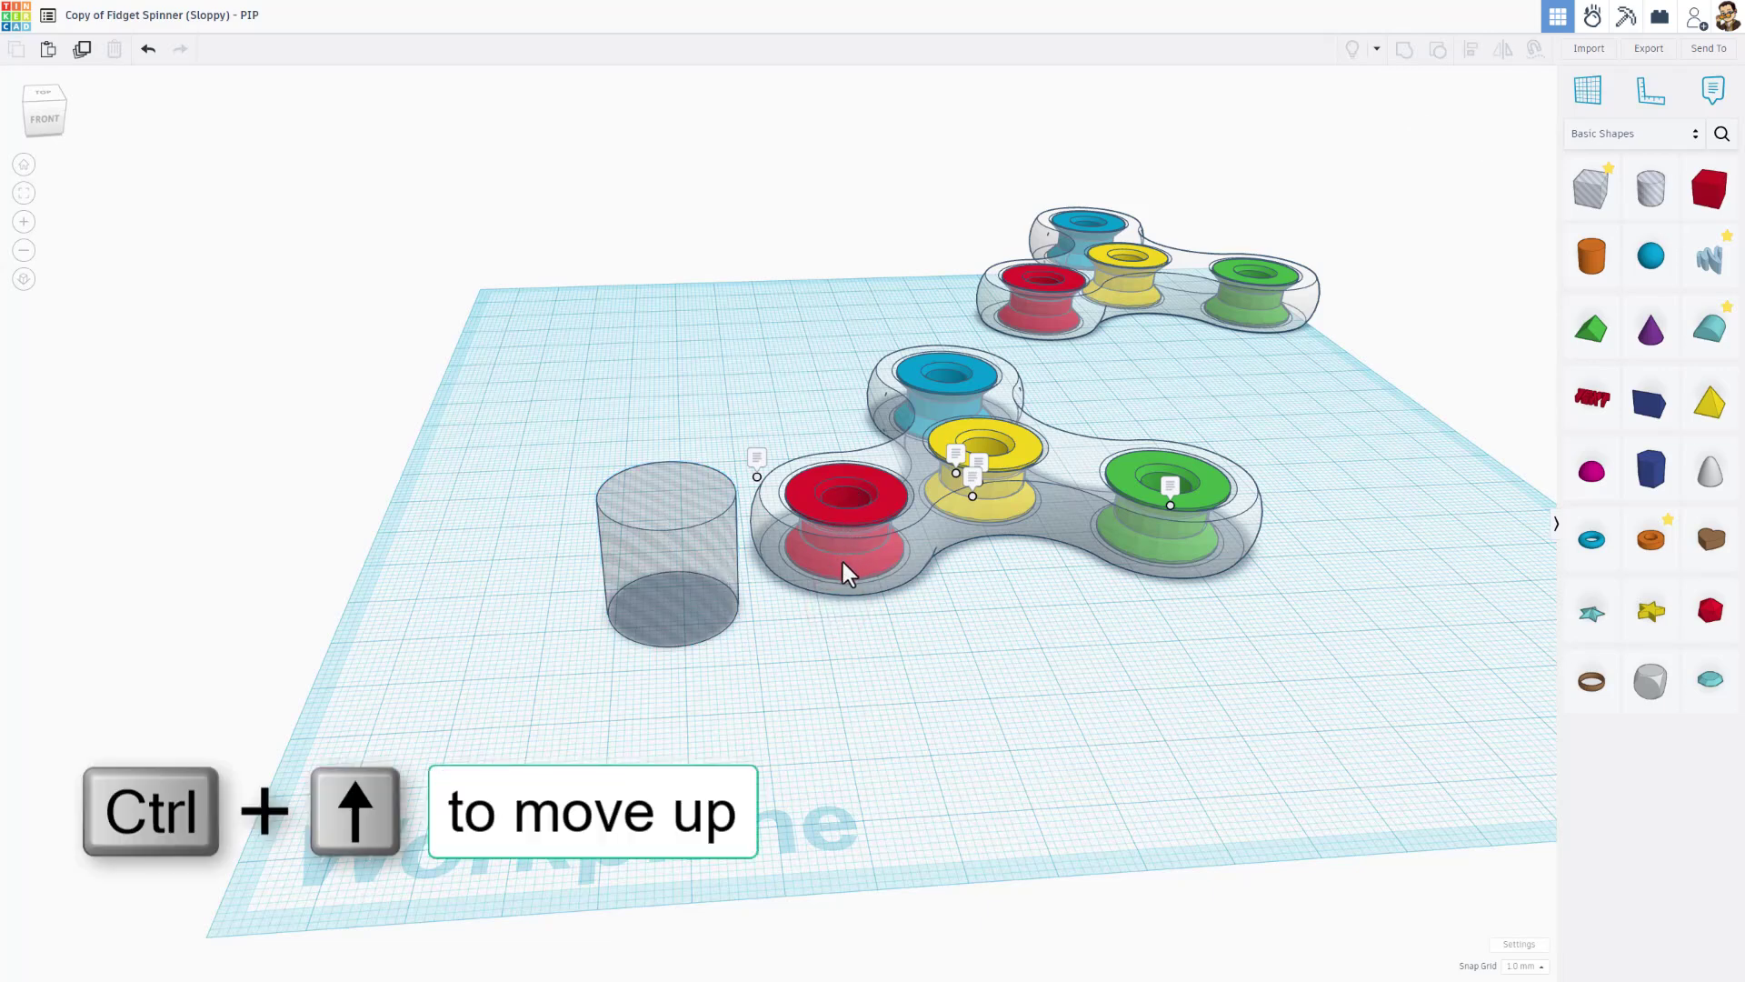
{"action": "left_click", "coordinate": [684, 597]}
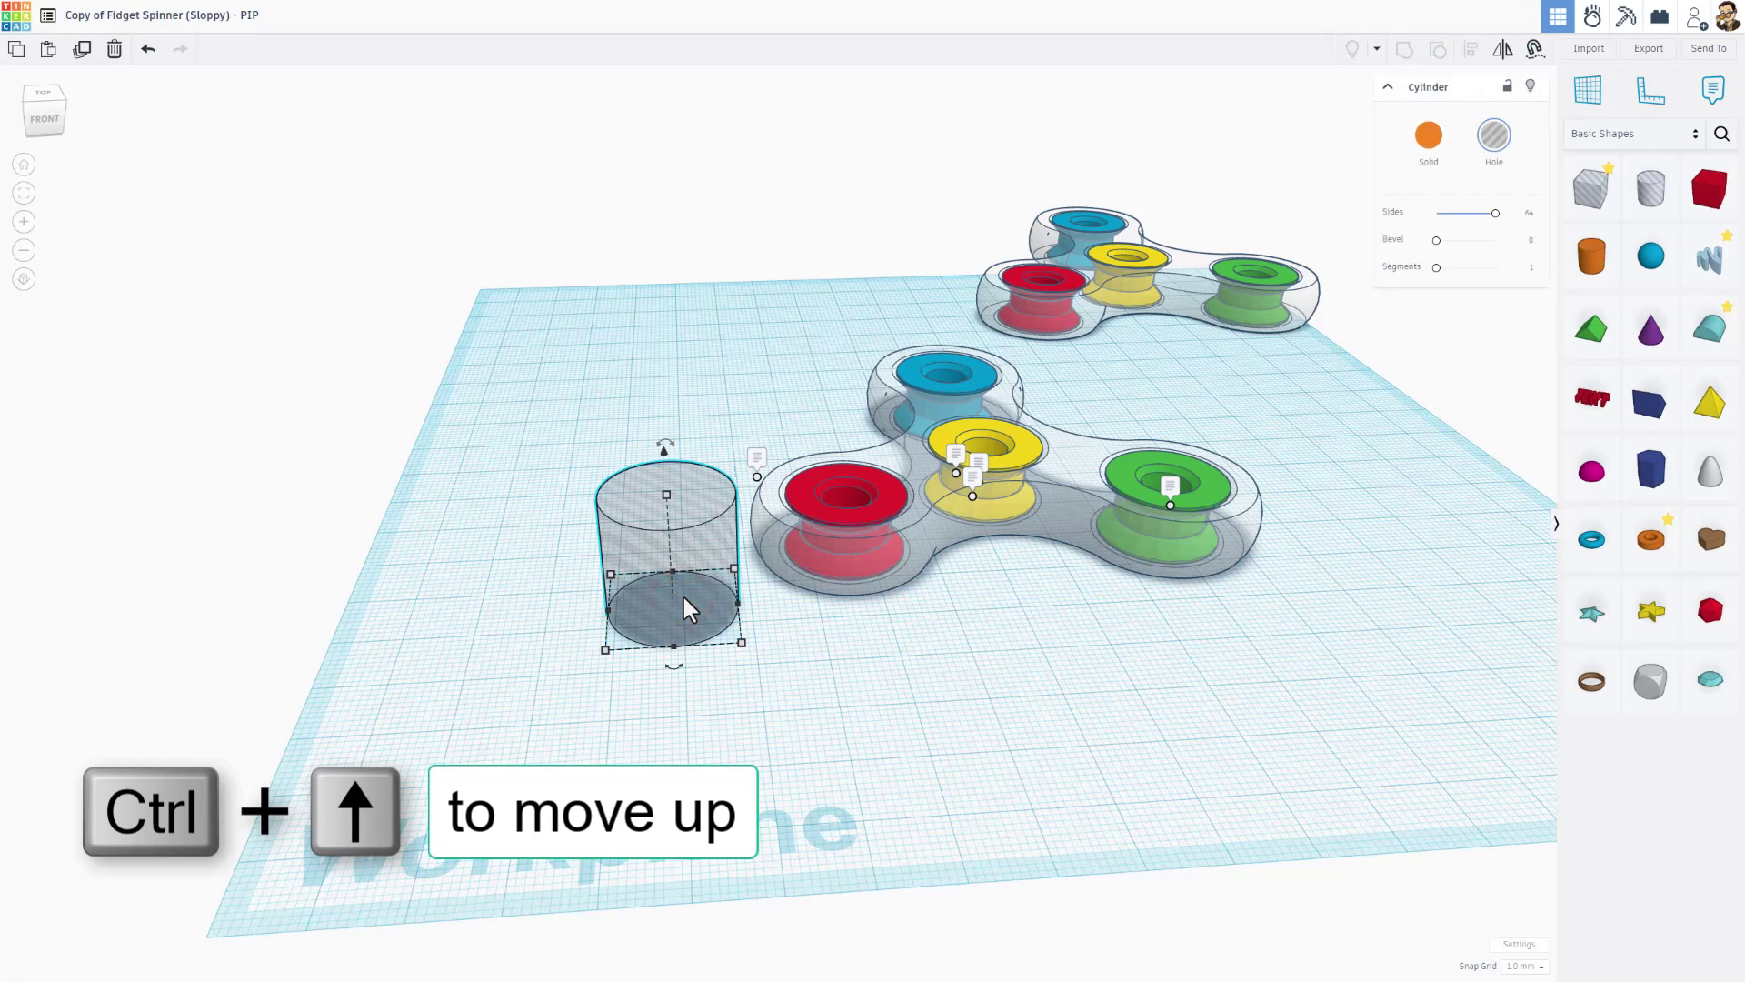
{"action": "key", "text": "ctrl+Up"}
{"action": "key", "text": "ctrl+Up"}
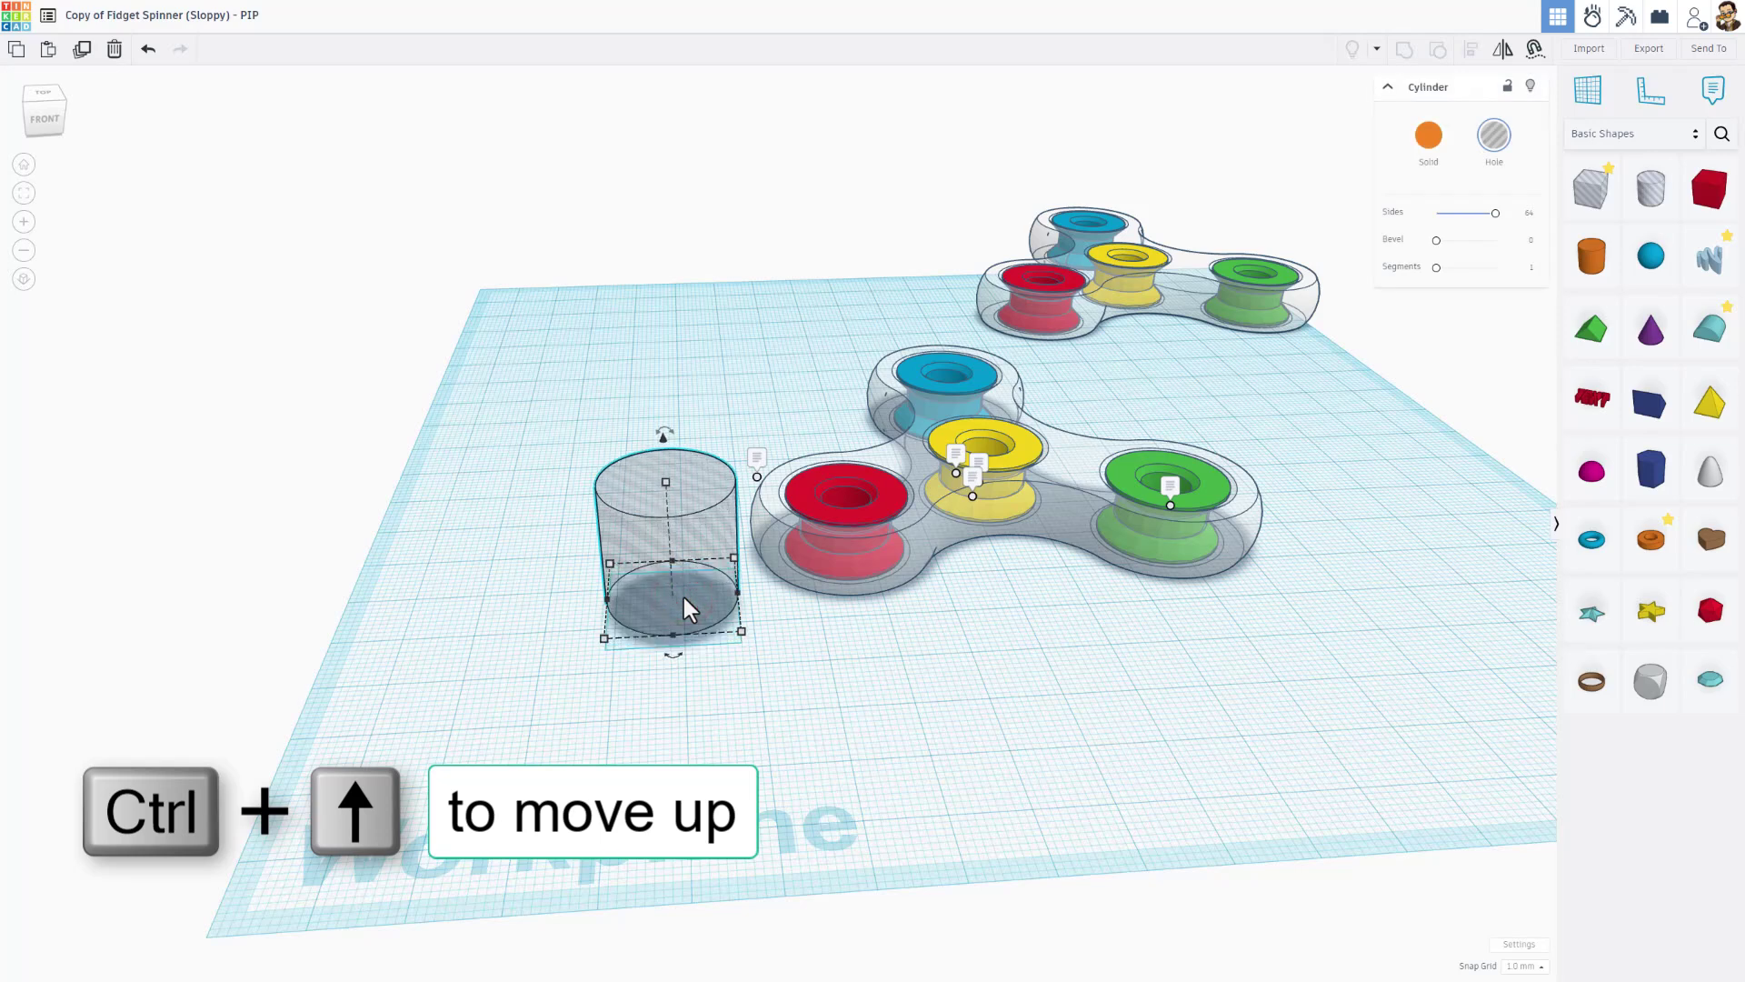
{"action": "left_click", "coordinate": [791, 681]}
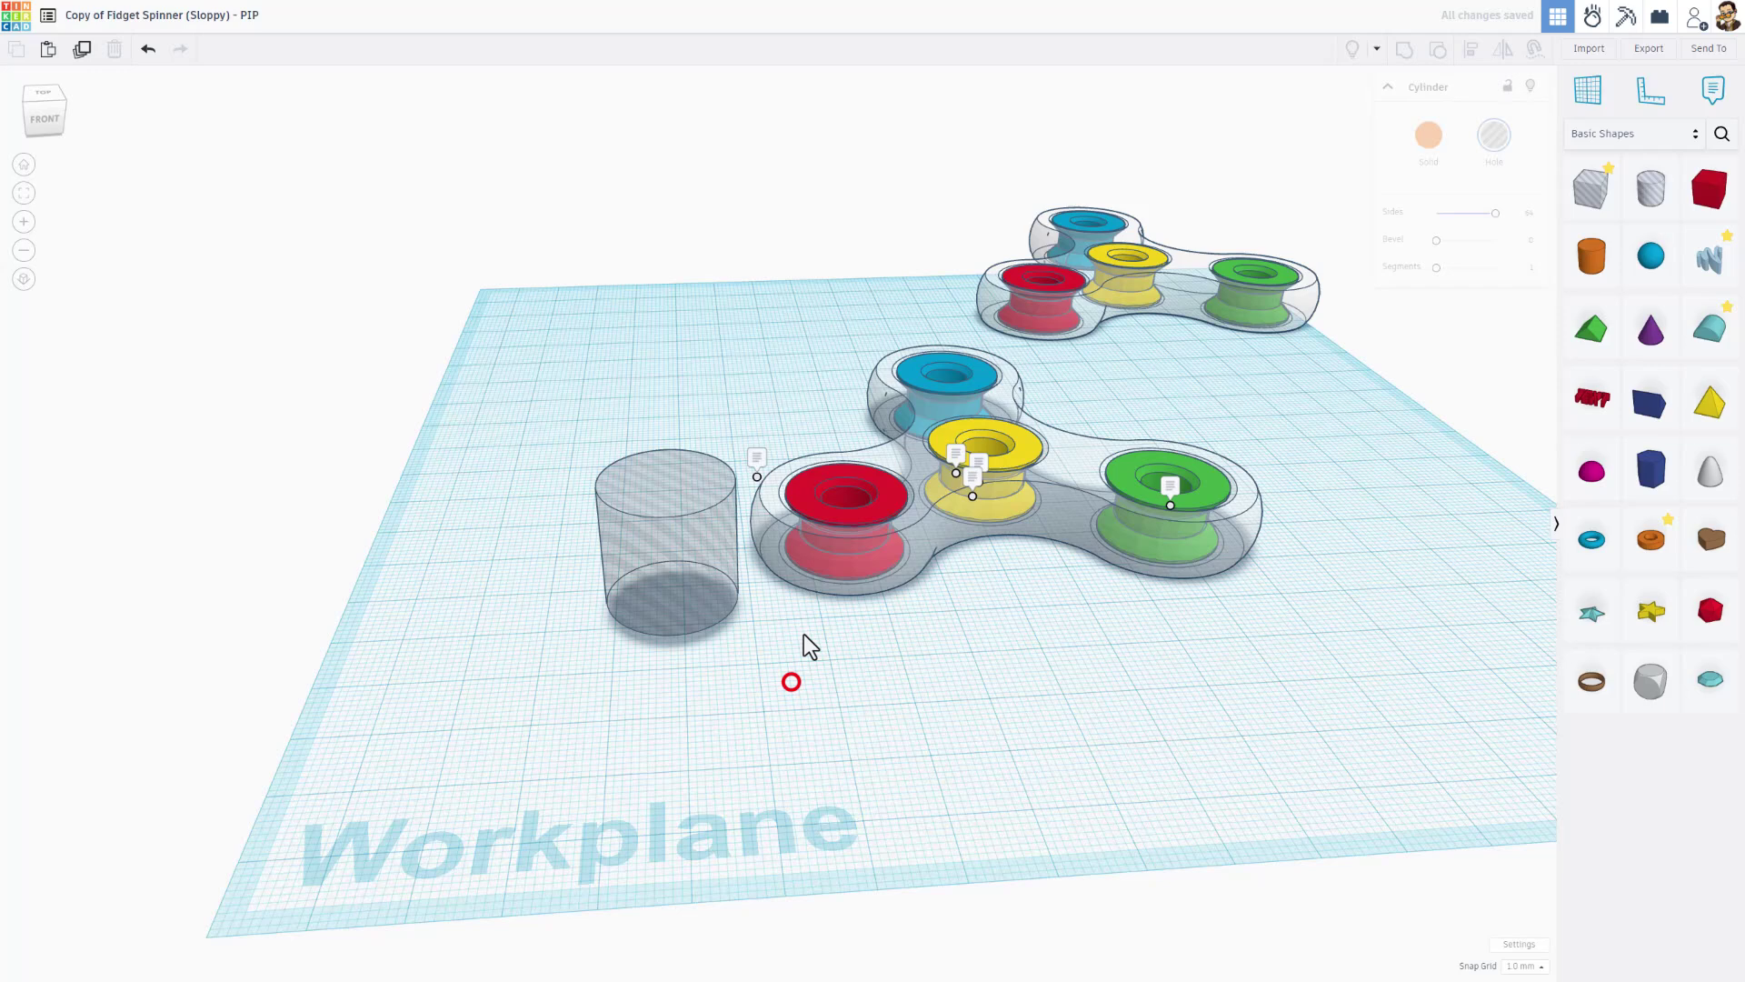
Align the hole cylinder centred on the spinner's red cap.
{"action": "left_click", "coordinate": [657, 606]}
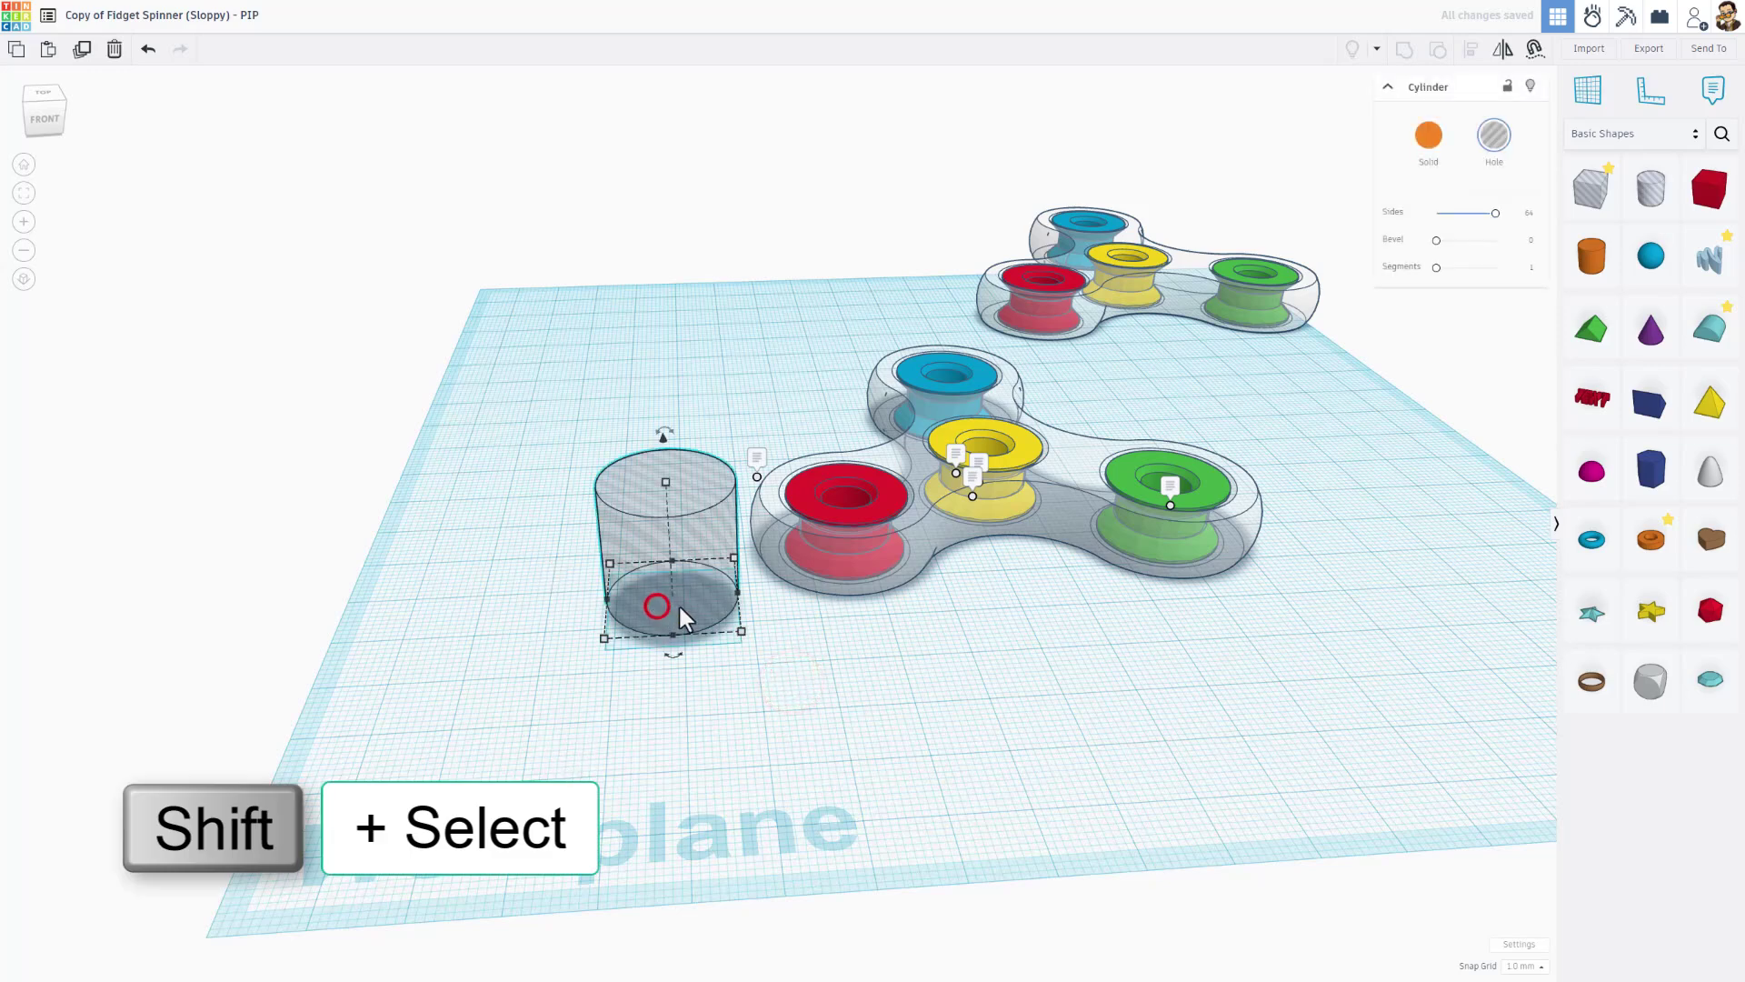
{"action": "left_click", "coordinate": [799, 514], "text": "shift"}
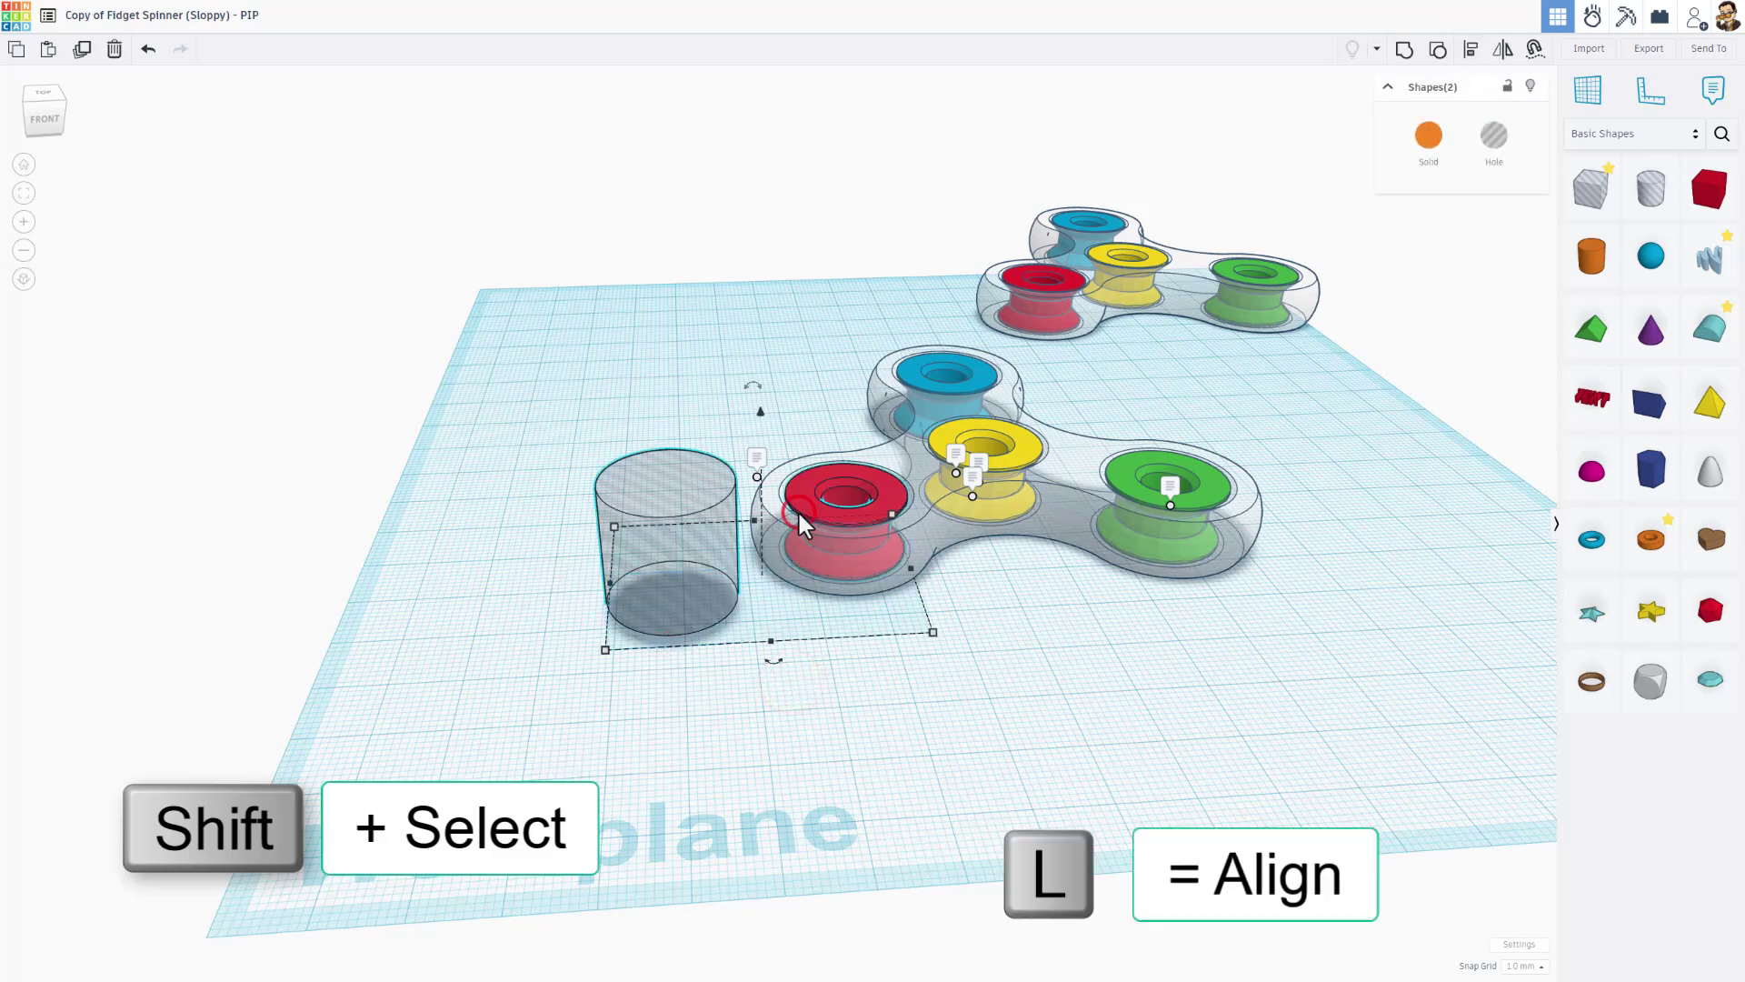
{"action": "key", "text": "l"}
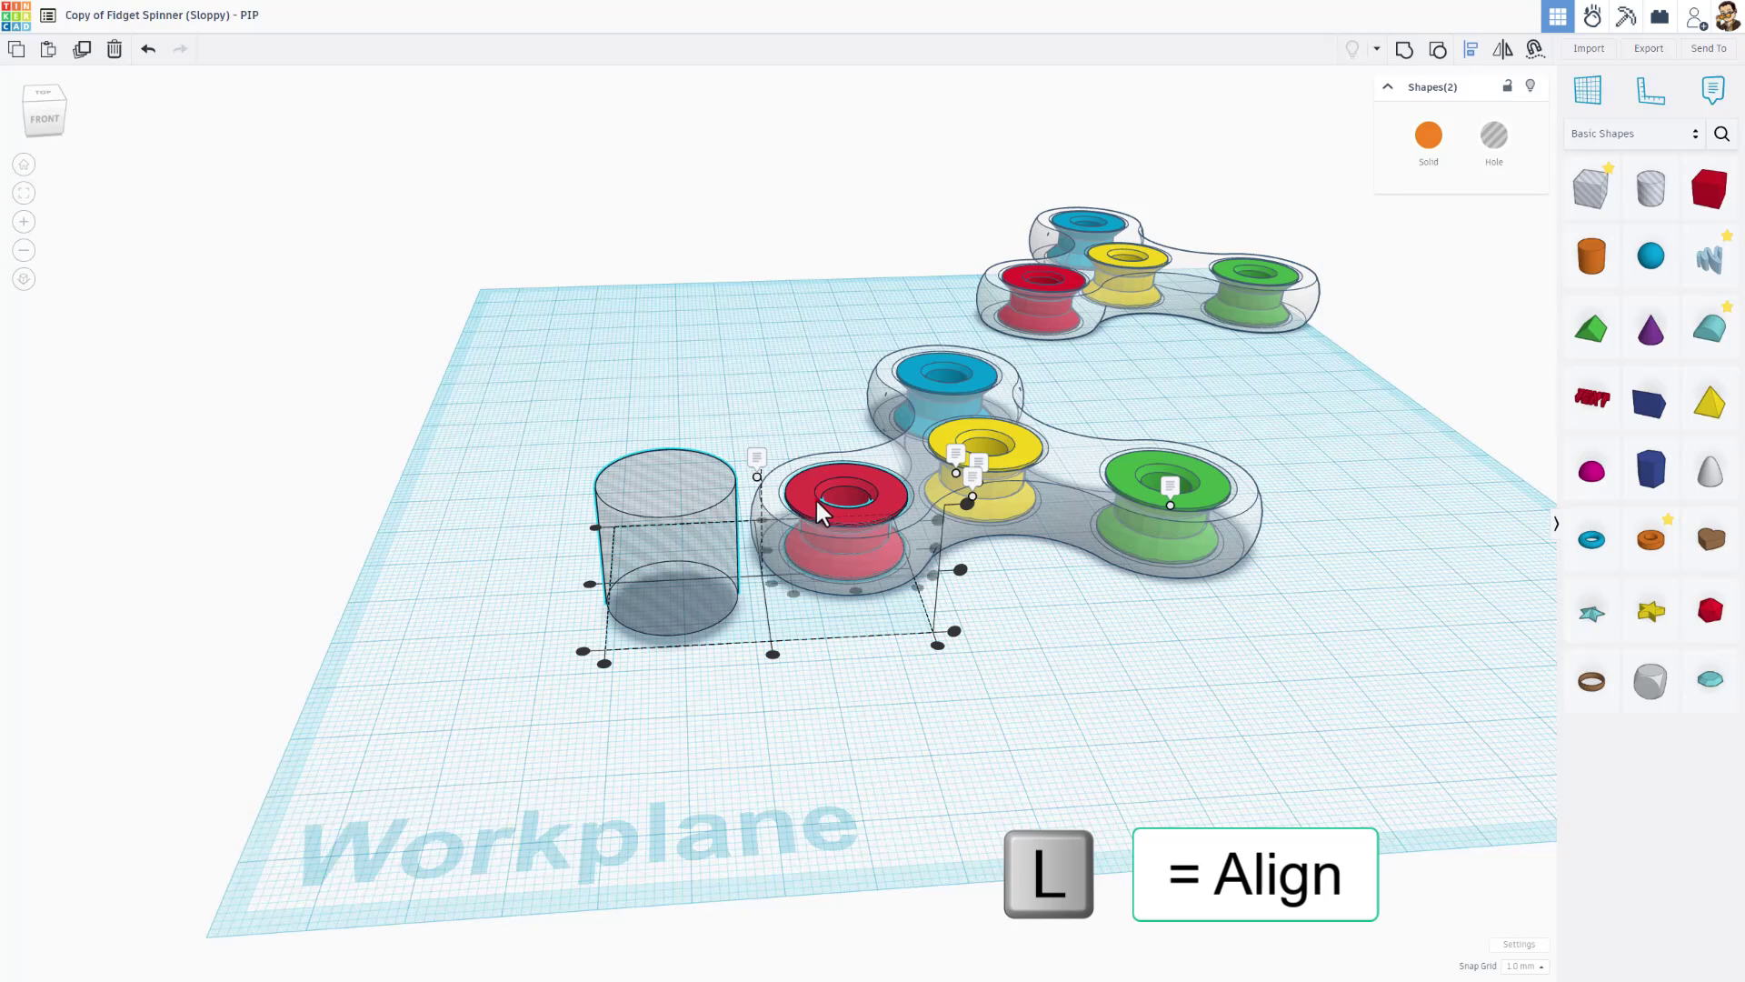
{"action": "left_click", "coordinate": [816, 496]}
{"action": "left_click", "coordinate": [854, 594]}
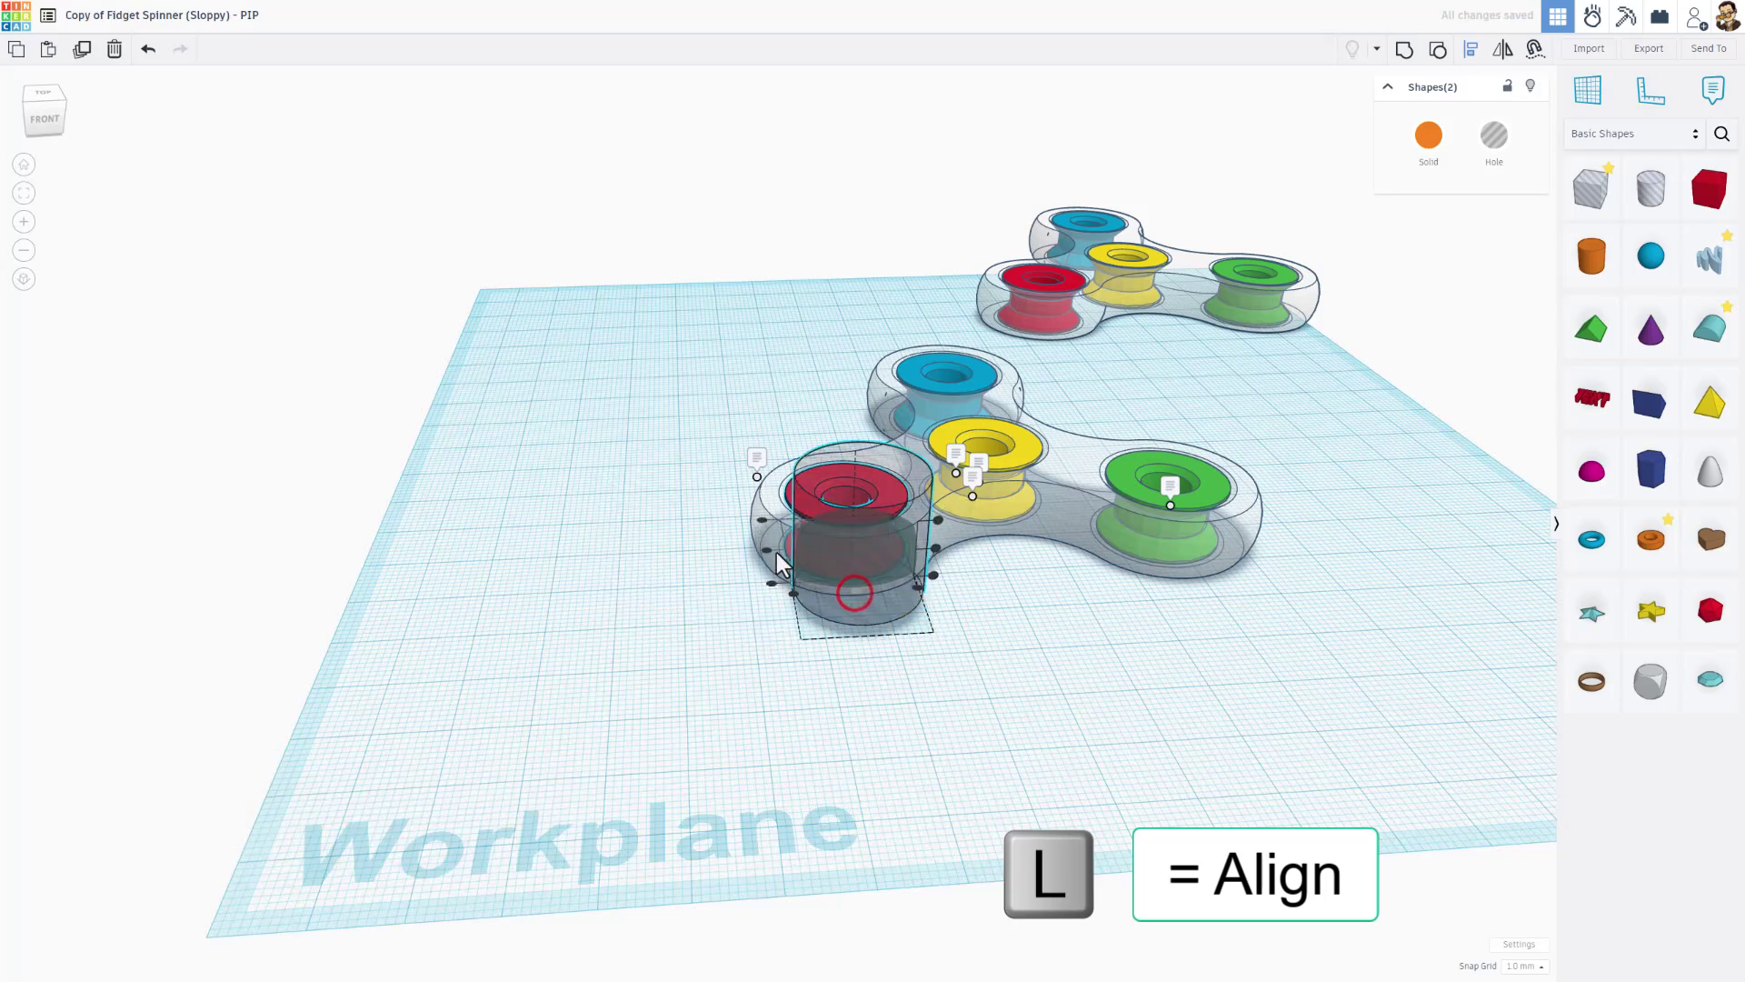
{"action": "left_click", "coordinate": [895, 702]}
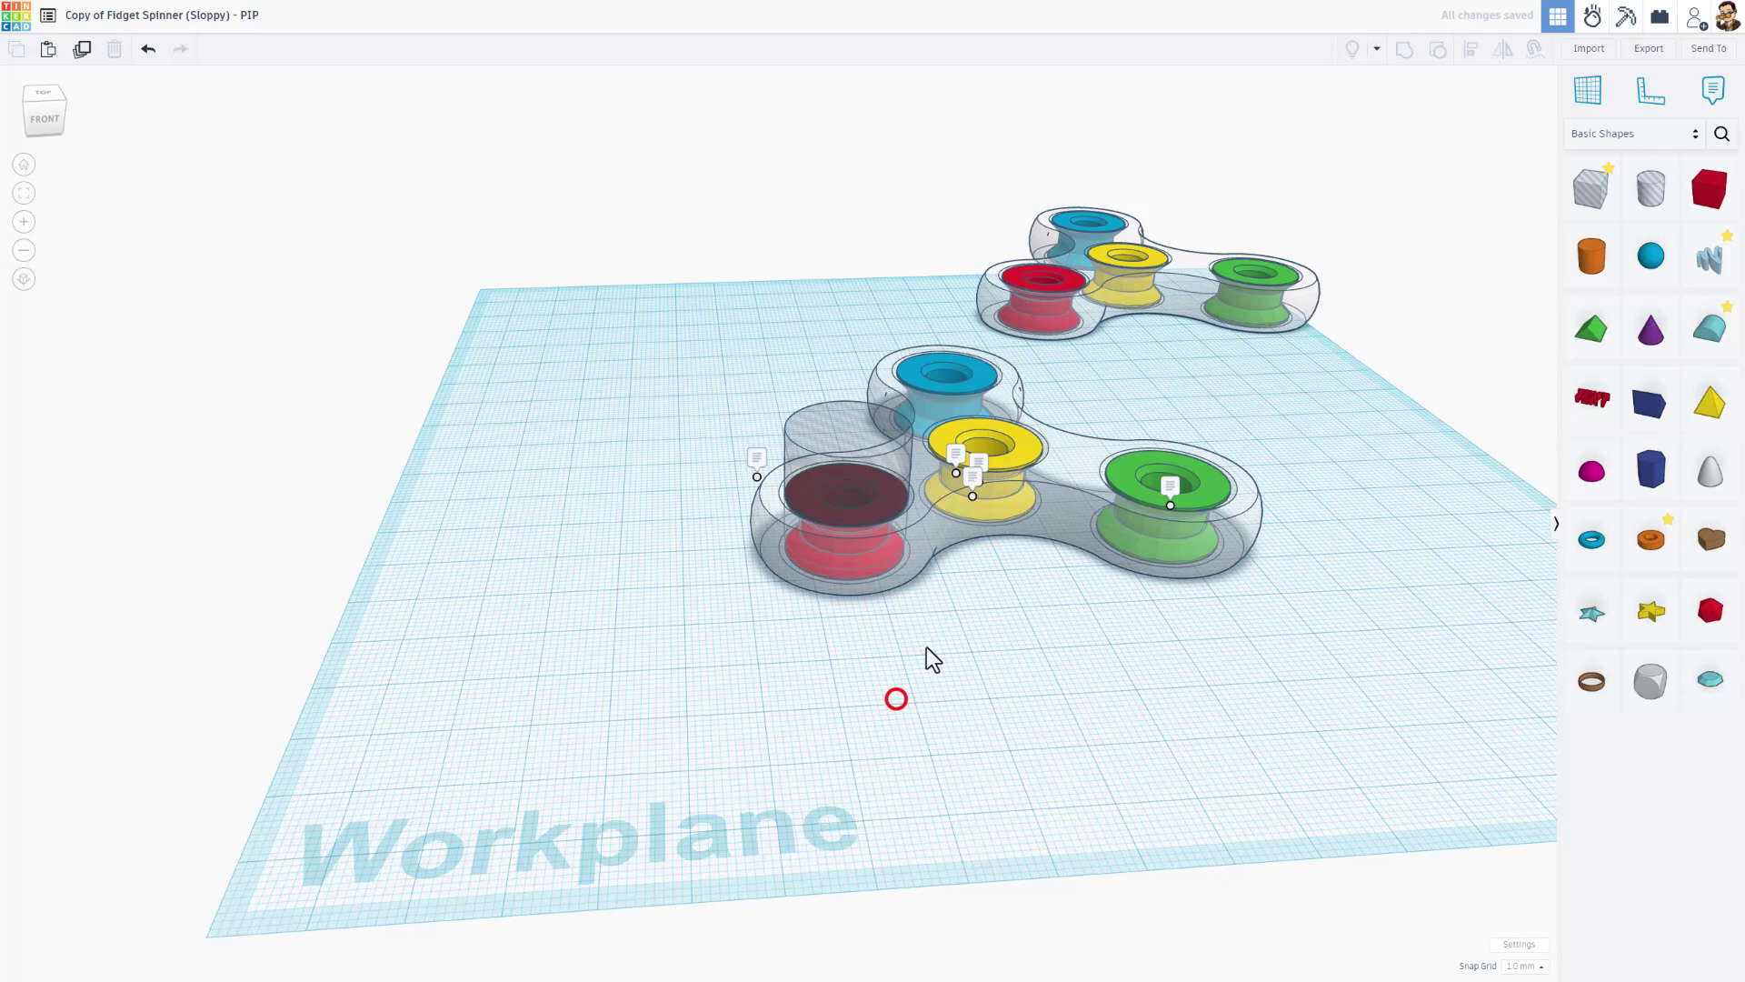
Duplicate the red-cap hole cylinder and centre the copy on the green cap.
{"action": "right_click_drag", "start_coordinate": [927, 647], "coordinate": [893, 645]}
{"action": "key", "text": "ctrl+d"}
{"action": "left_click", "coordinate": [849, 471]}
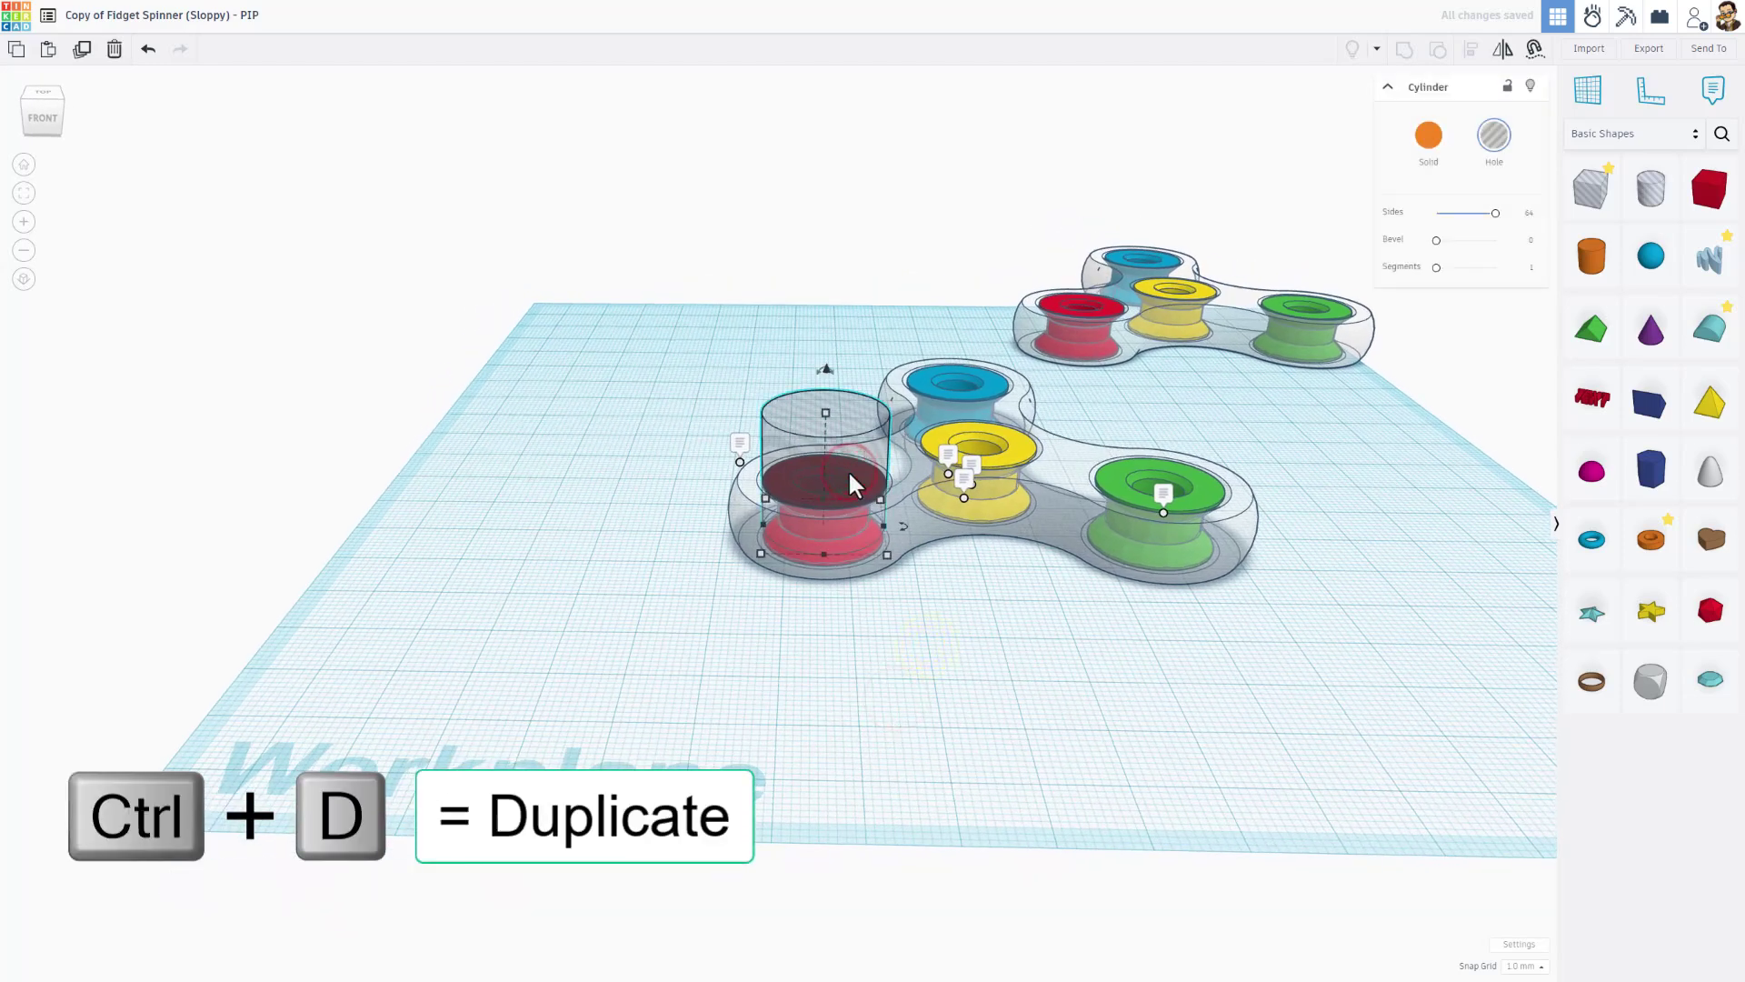
{"action": "key", "text": "ctrl+d"}
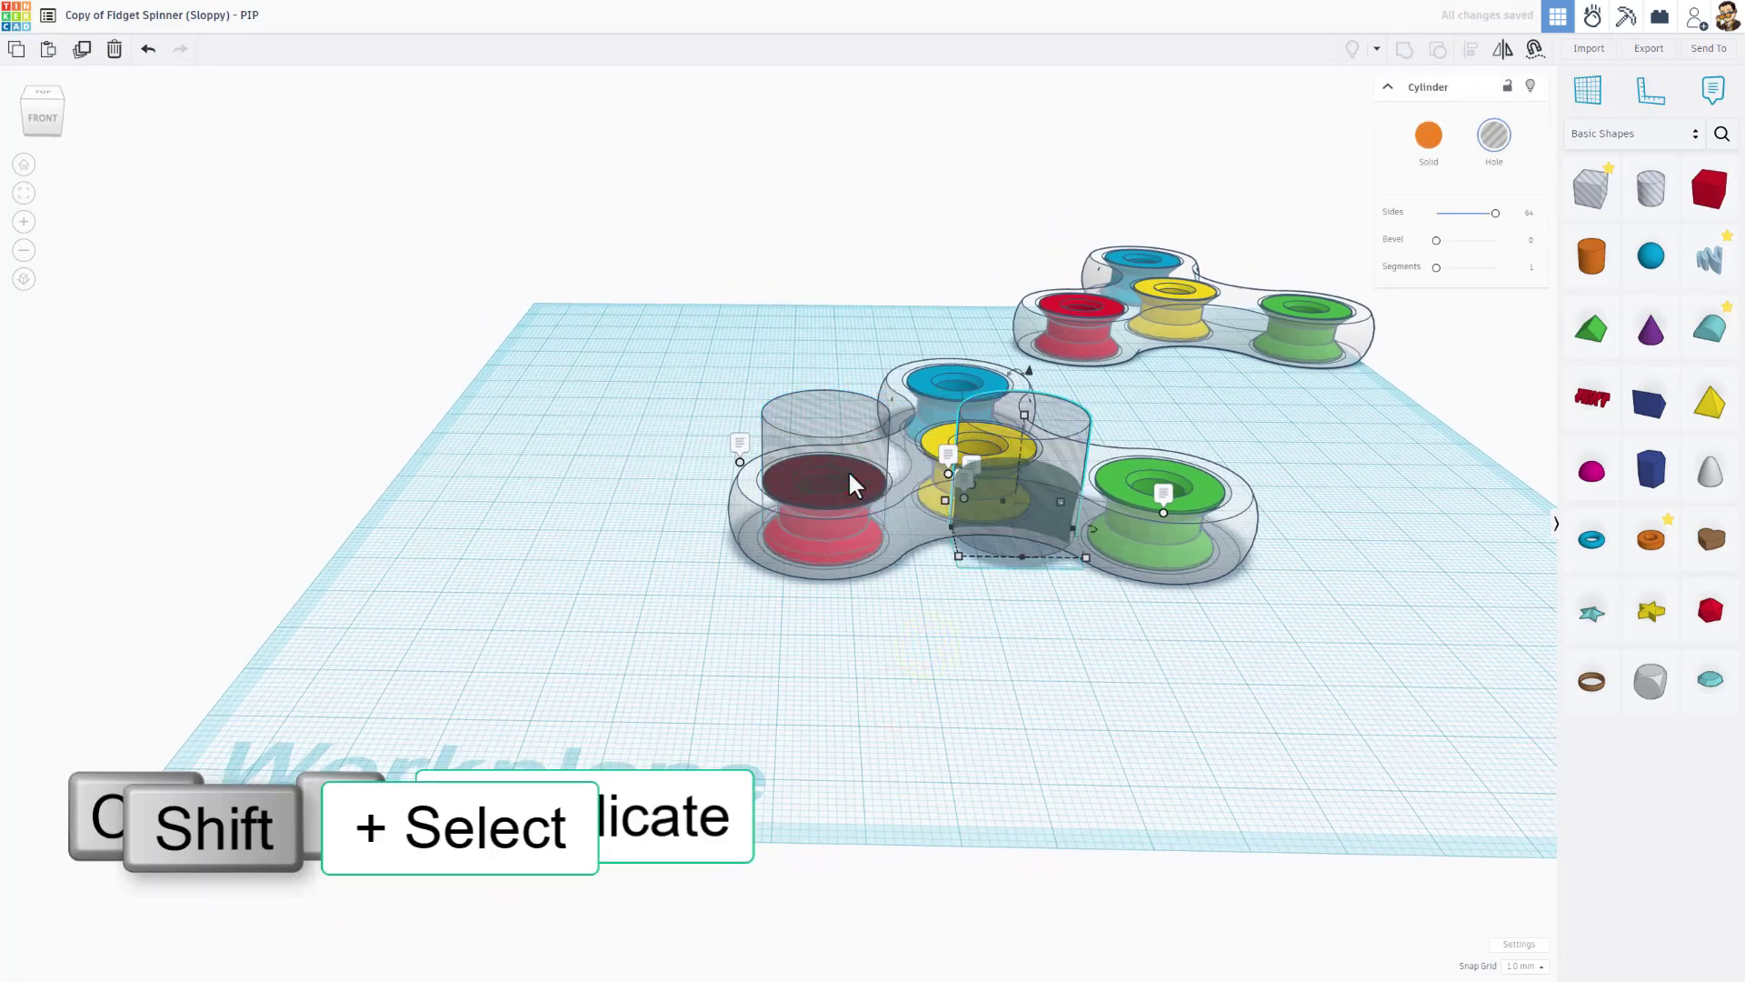
{"action": "right_click_drag", "start_coordinate": [953, 506], "coordinate": [1037, 531]}
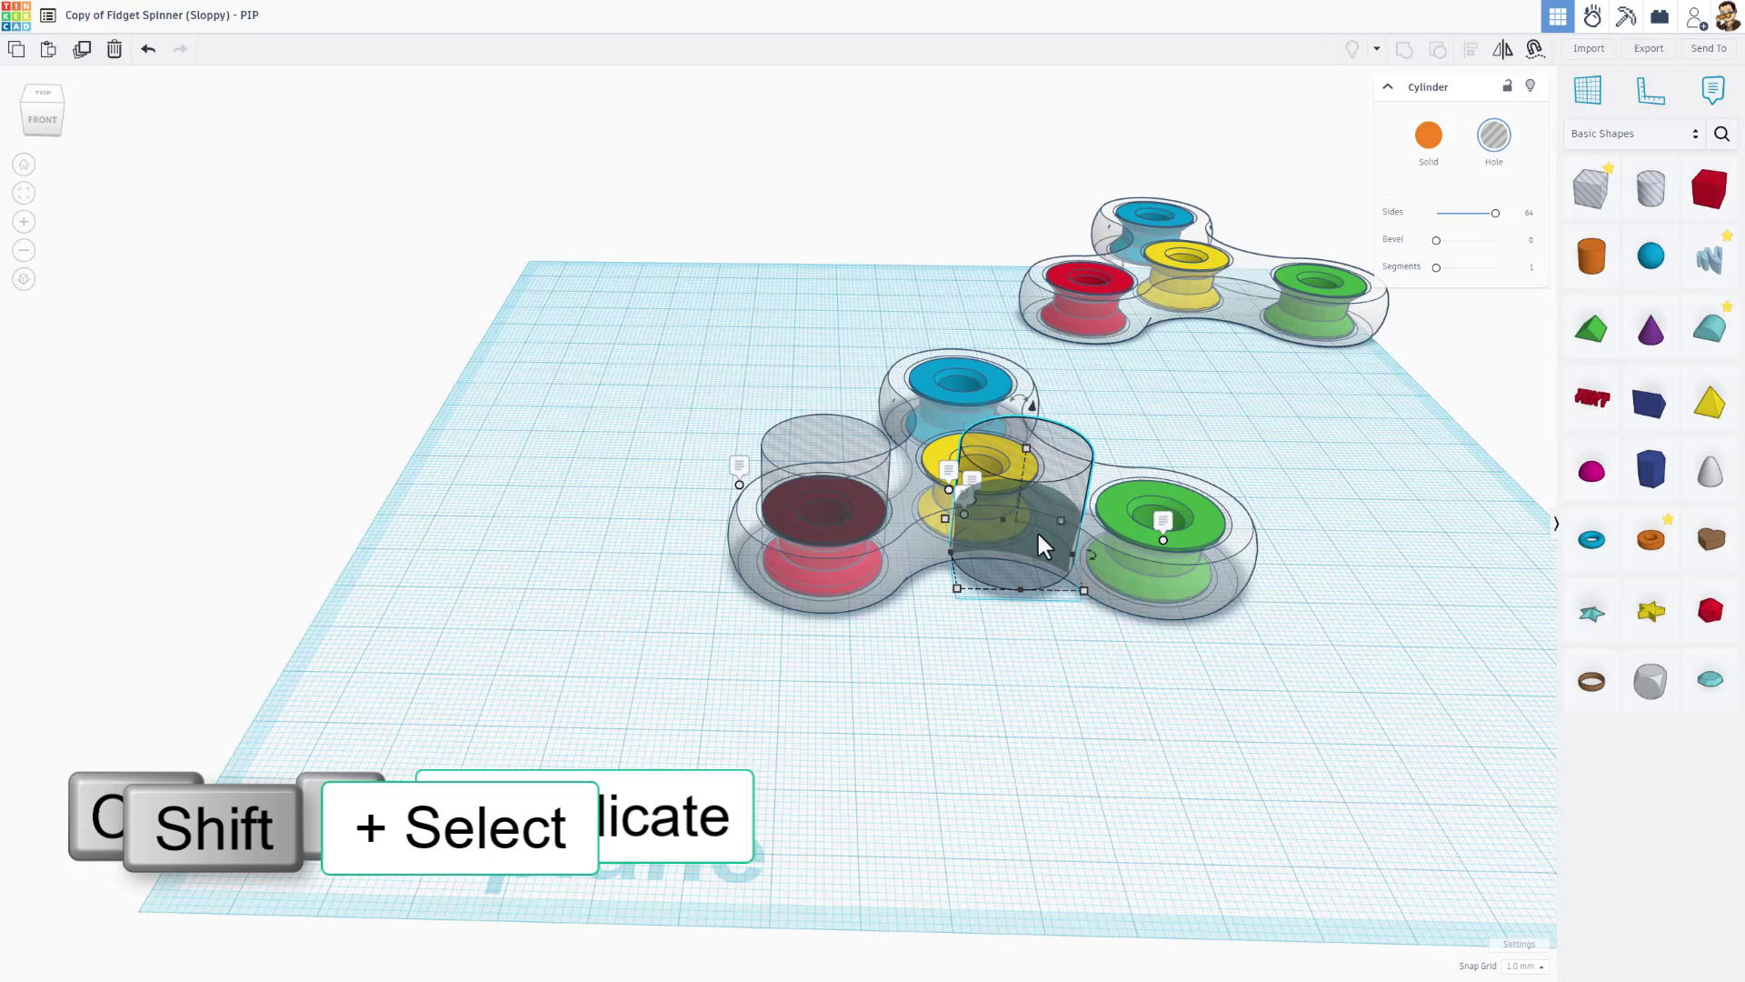
{"action": "left_click", "coordinate": [1111, 523], "text": "shift"}
{"action": "key", "text": "l"}
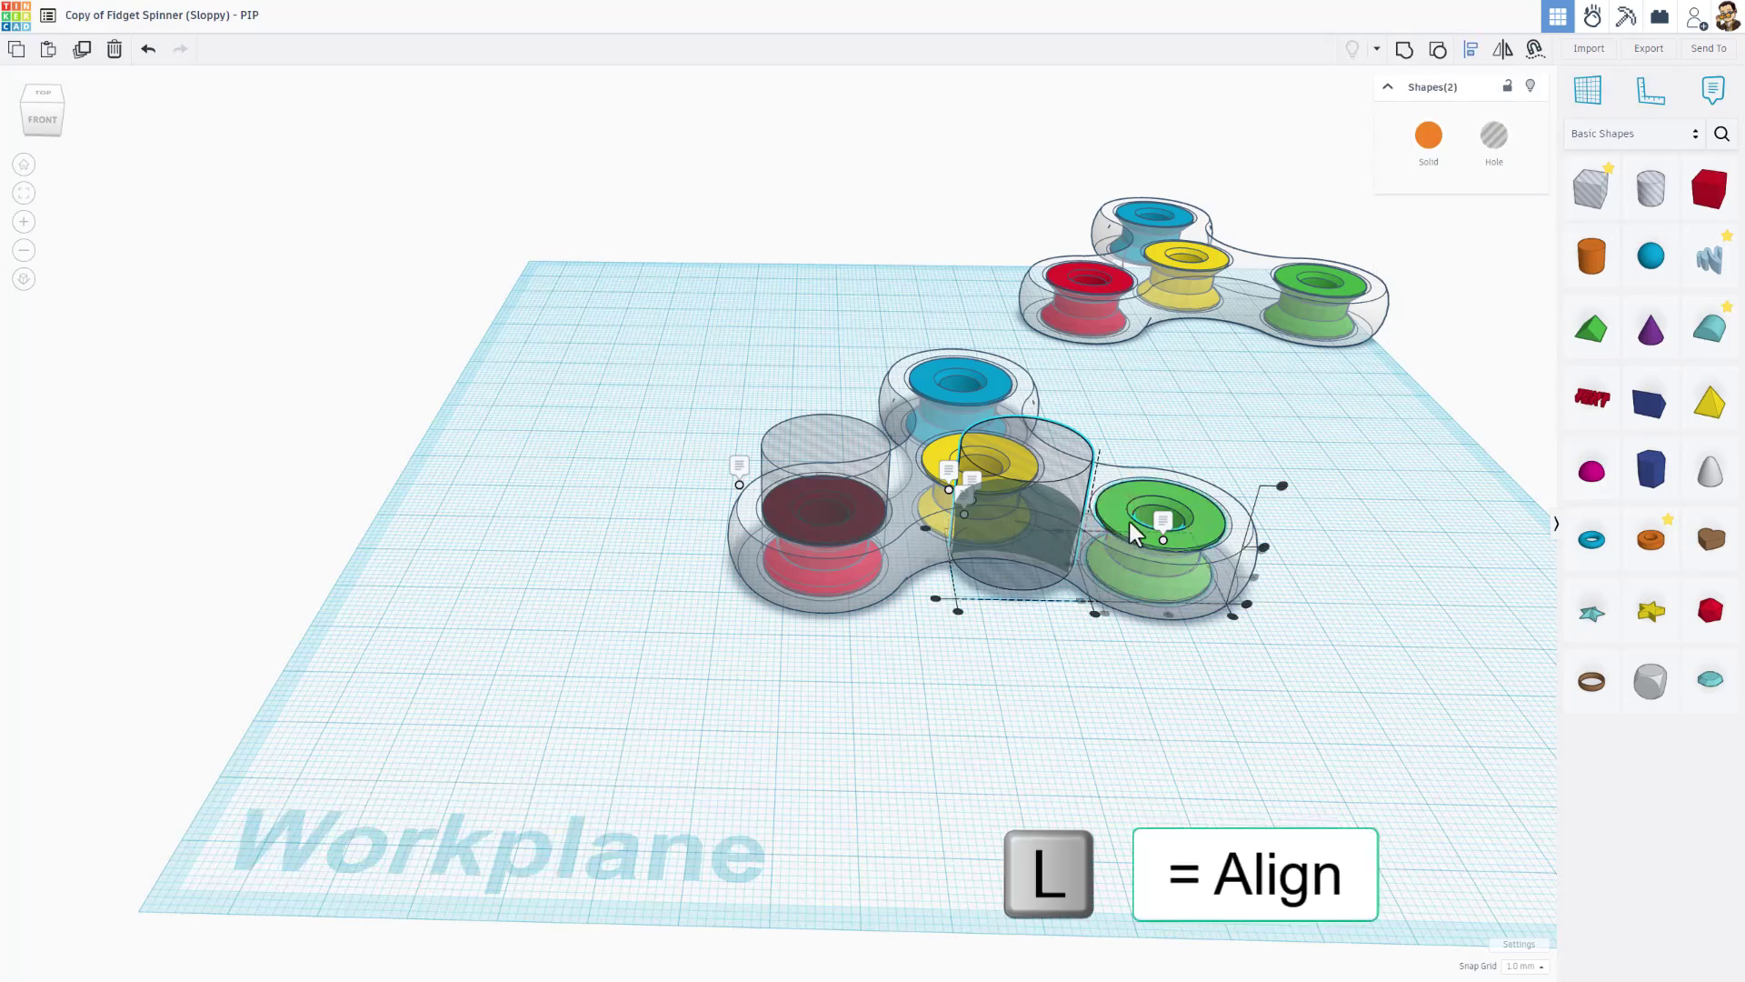
{"action": "left_click", "coordinate": [1166, 615]}
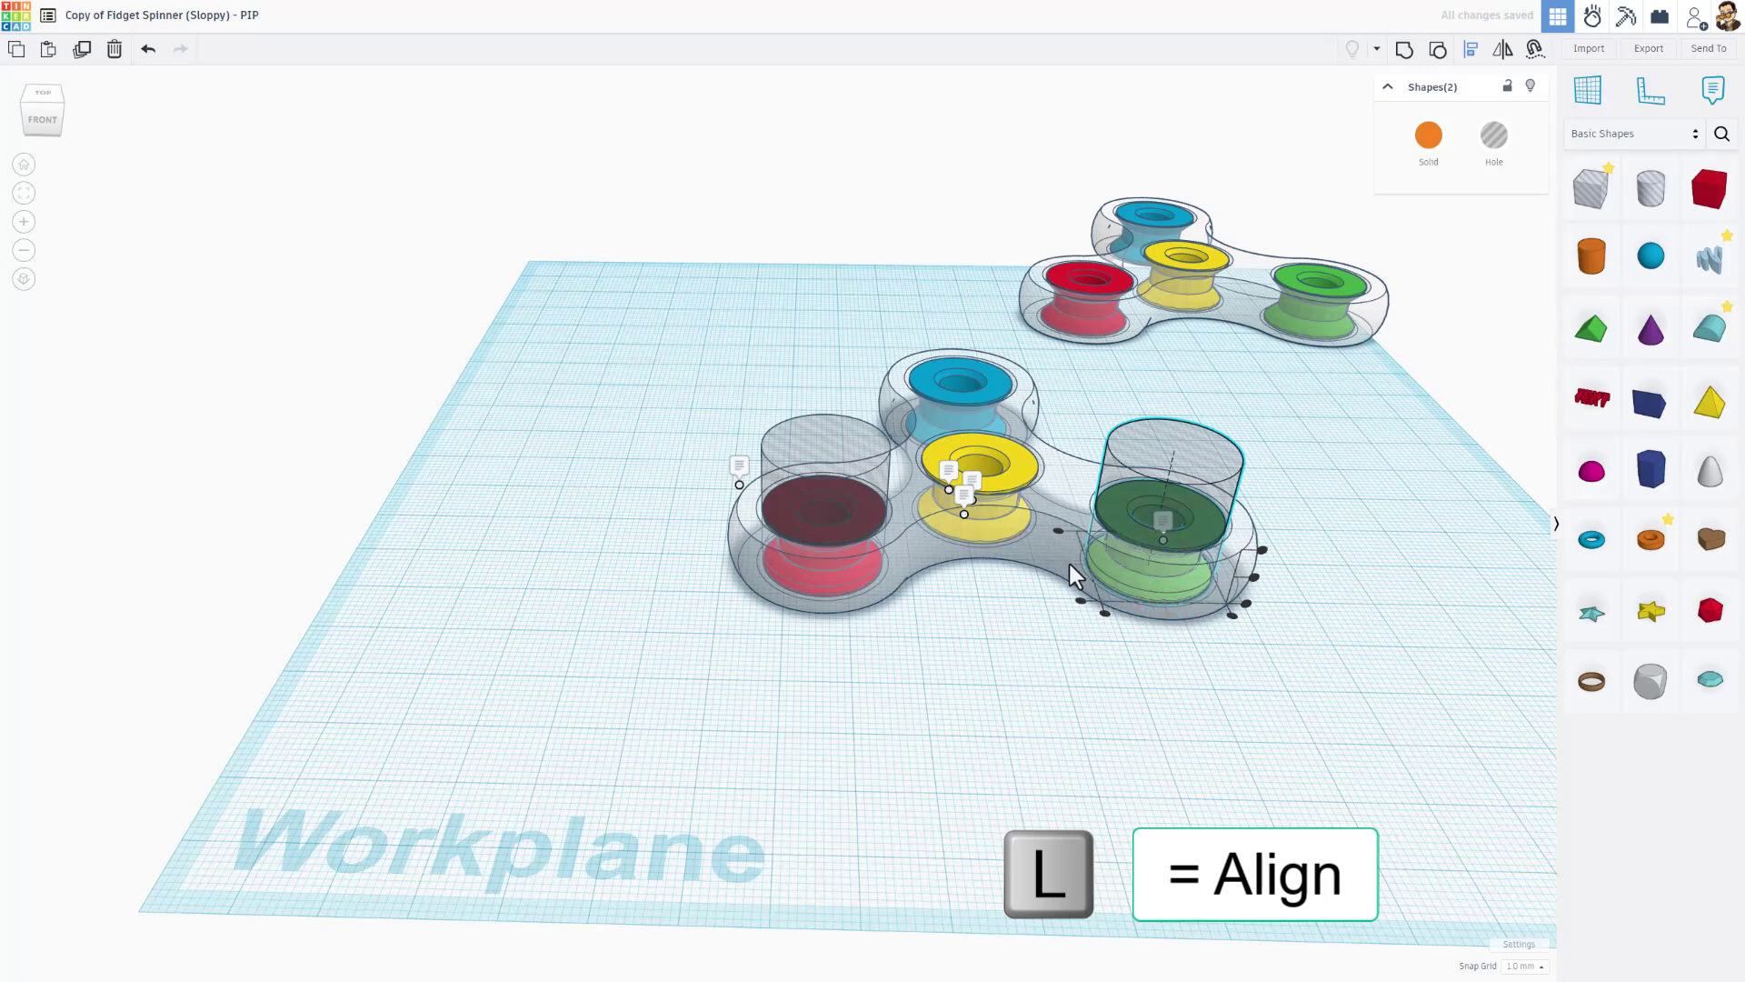
{"action": "left_click", "coordinate": [1039, 666]}
Duplicate the green-cap hole cylinder and centre the copy on the blue cap.
{"action": "left_click", "coordinate": [1136, 467]}
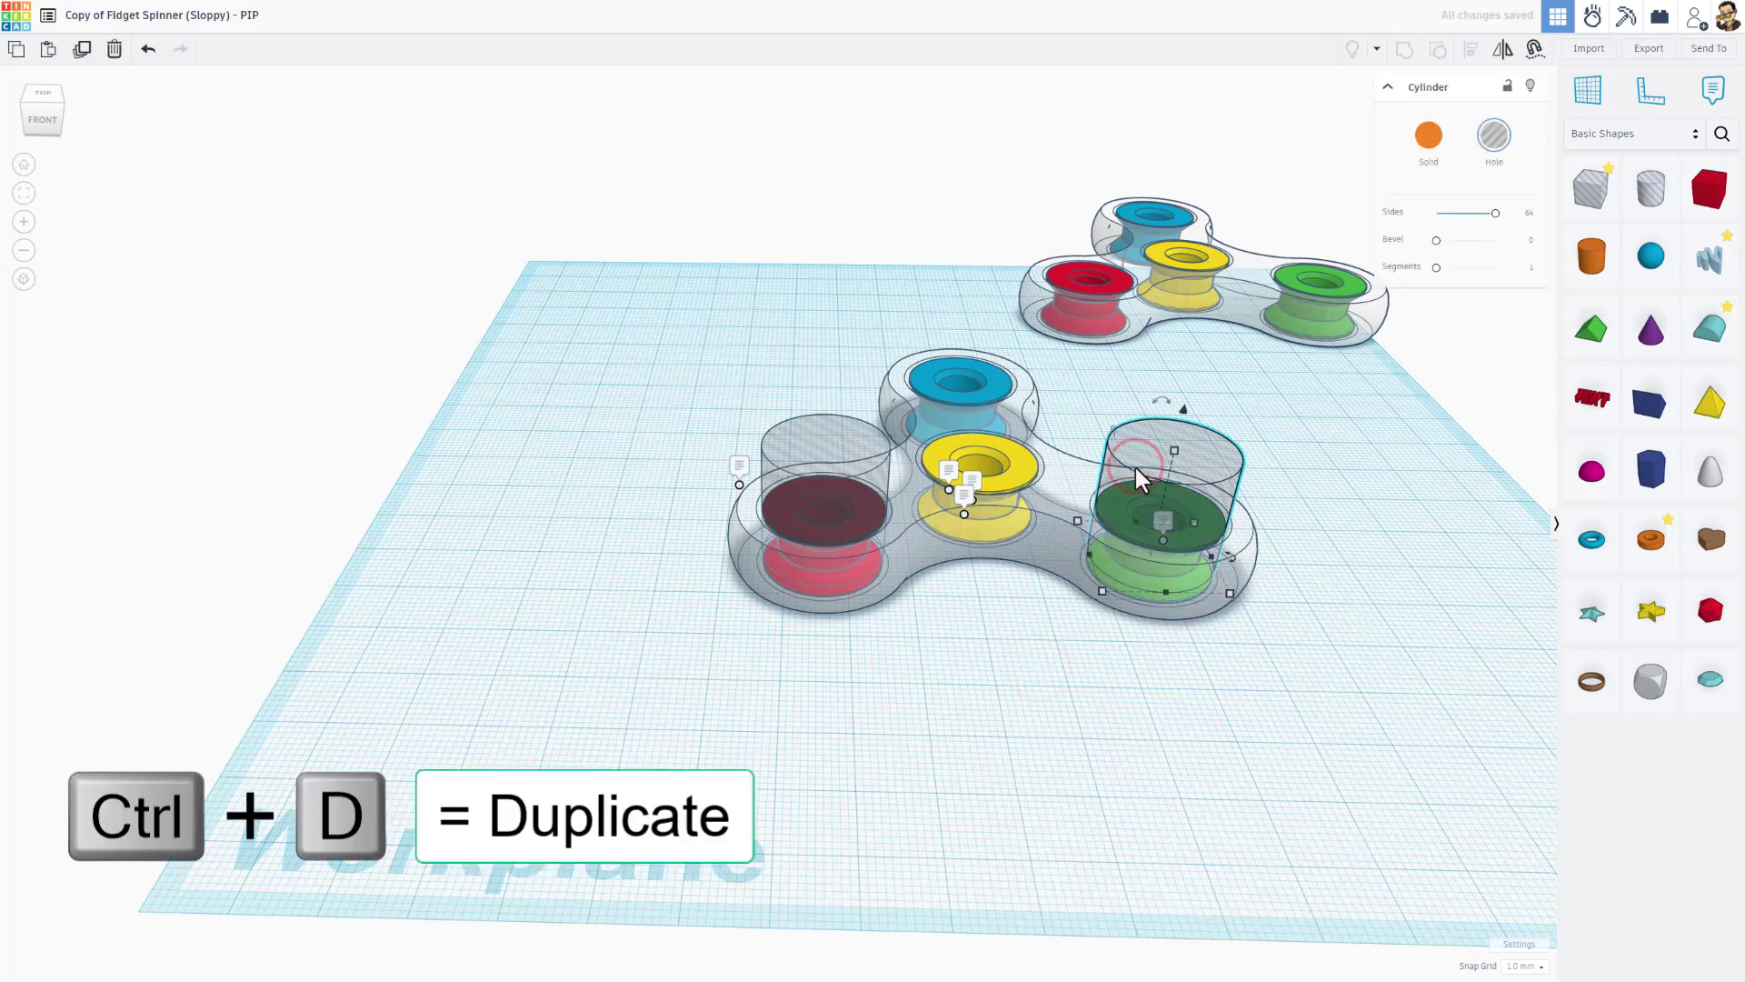
{"action": "key", "text": "ctrl+d"}
{"action": "left_click", "coordinate": [984, 396], "text": "shift"}
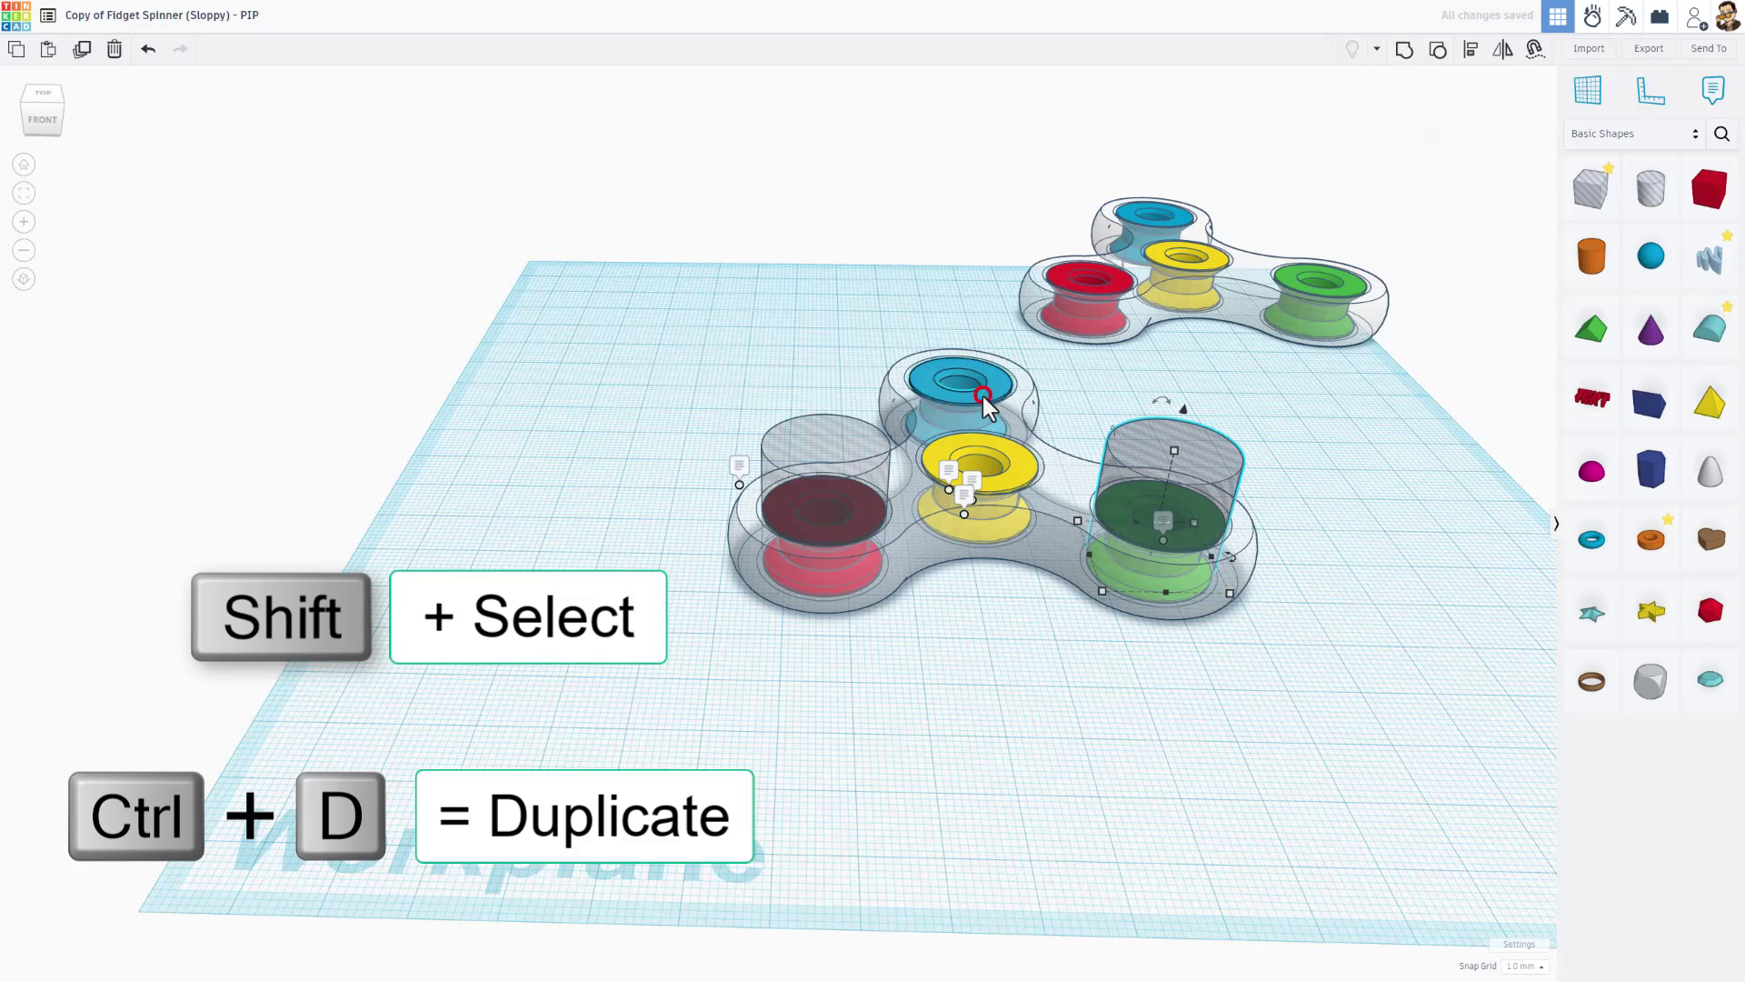
{"action": "key", "text": "f"}
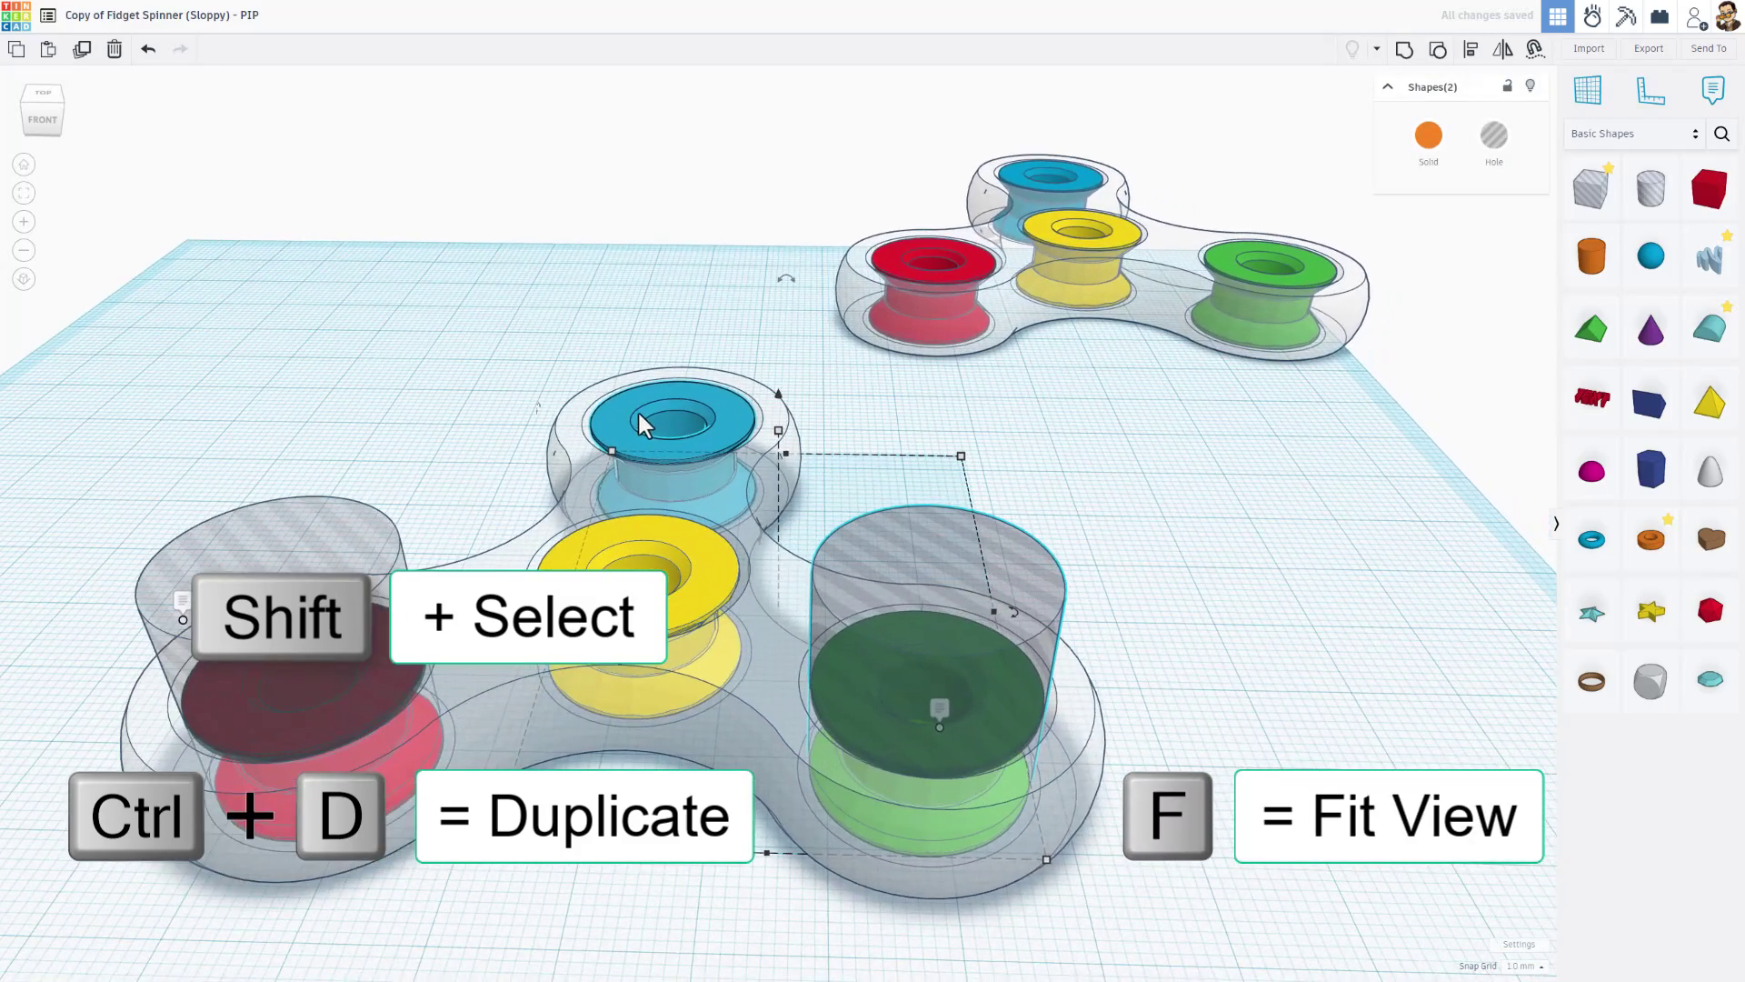
{"action": "left_click", "coordinate": [663, 445], "text": "shift"}
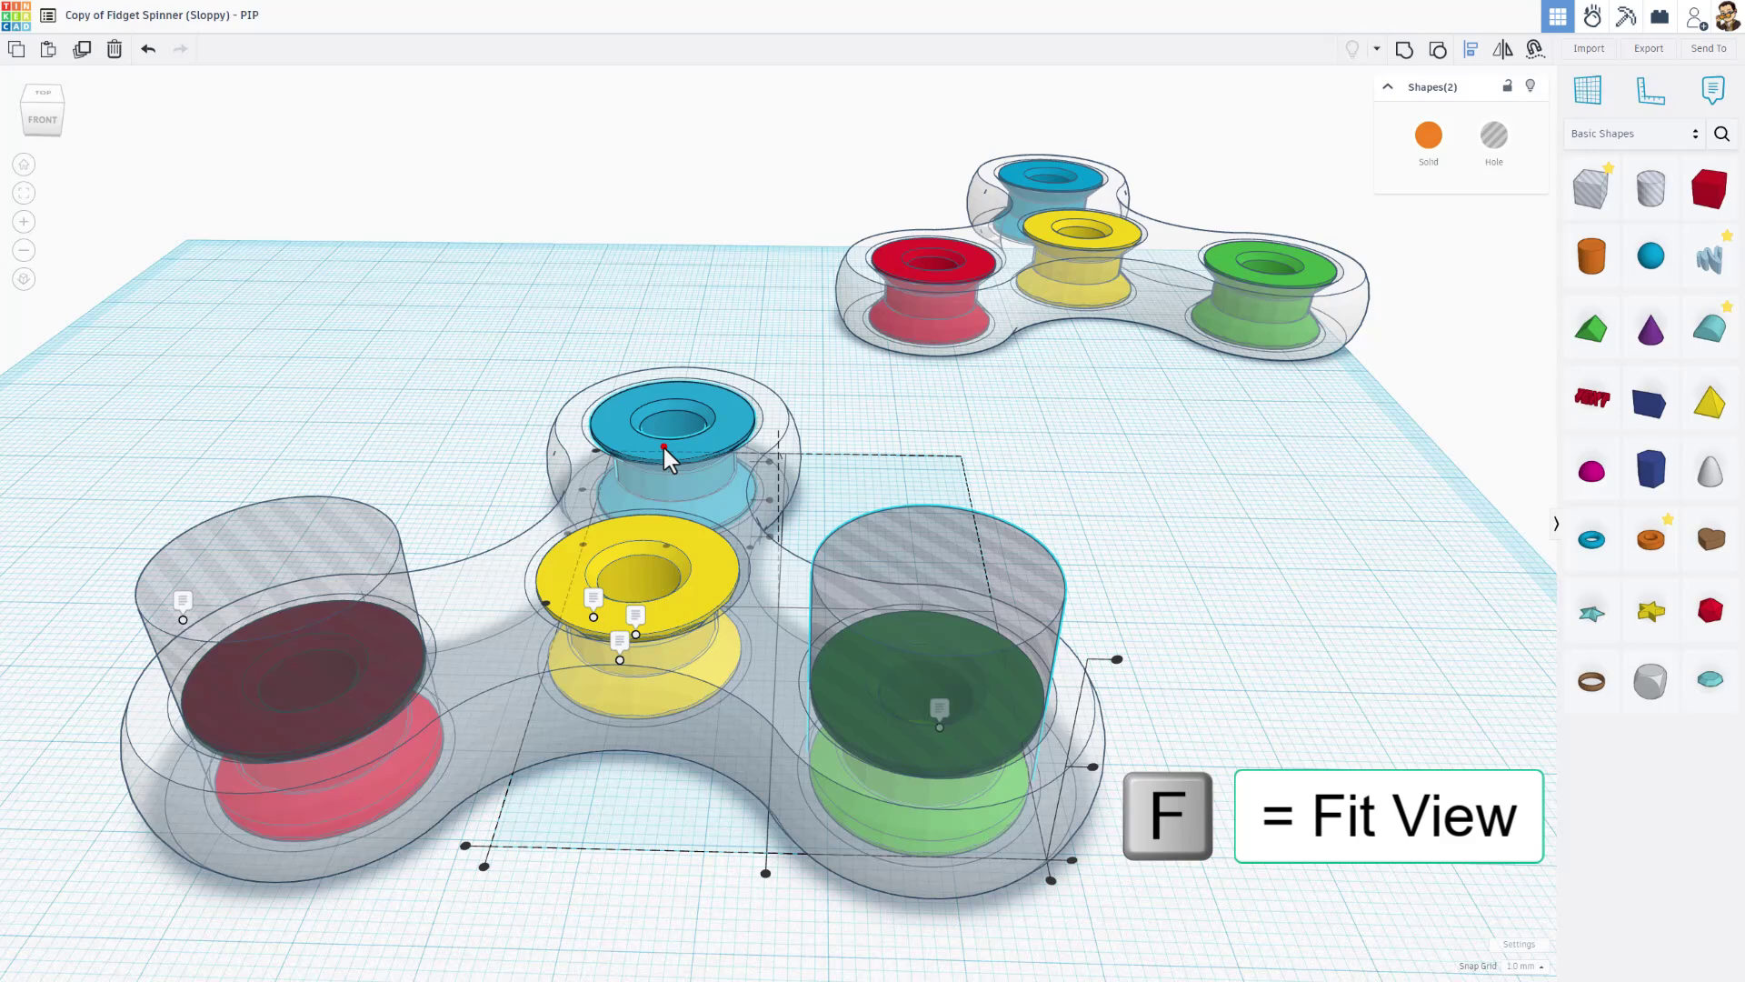
{"action": "key", "text": "l"}
{"action": "left_click", "coordinate": [581, 491]}
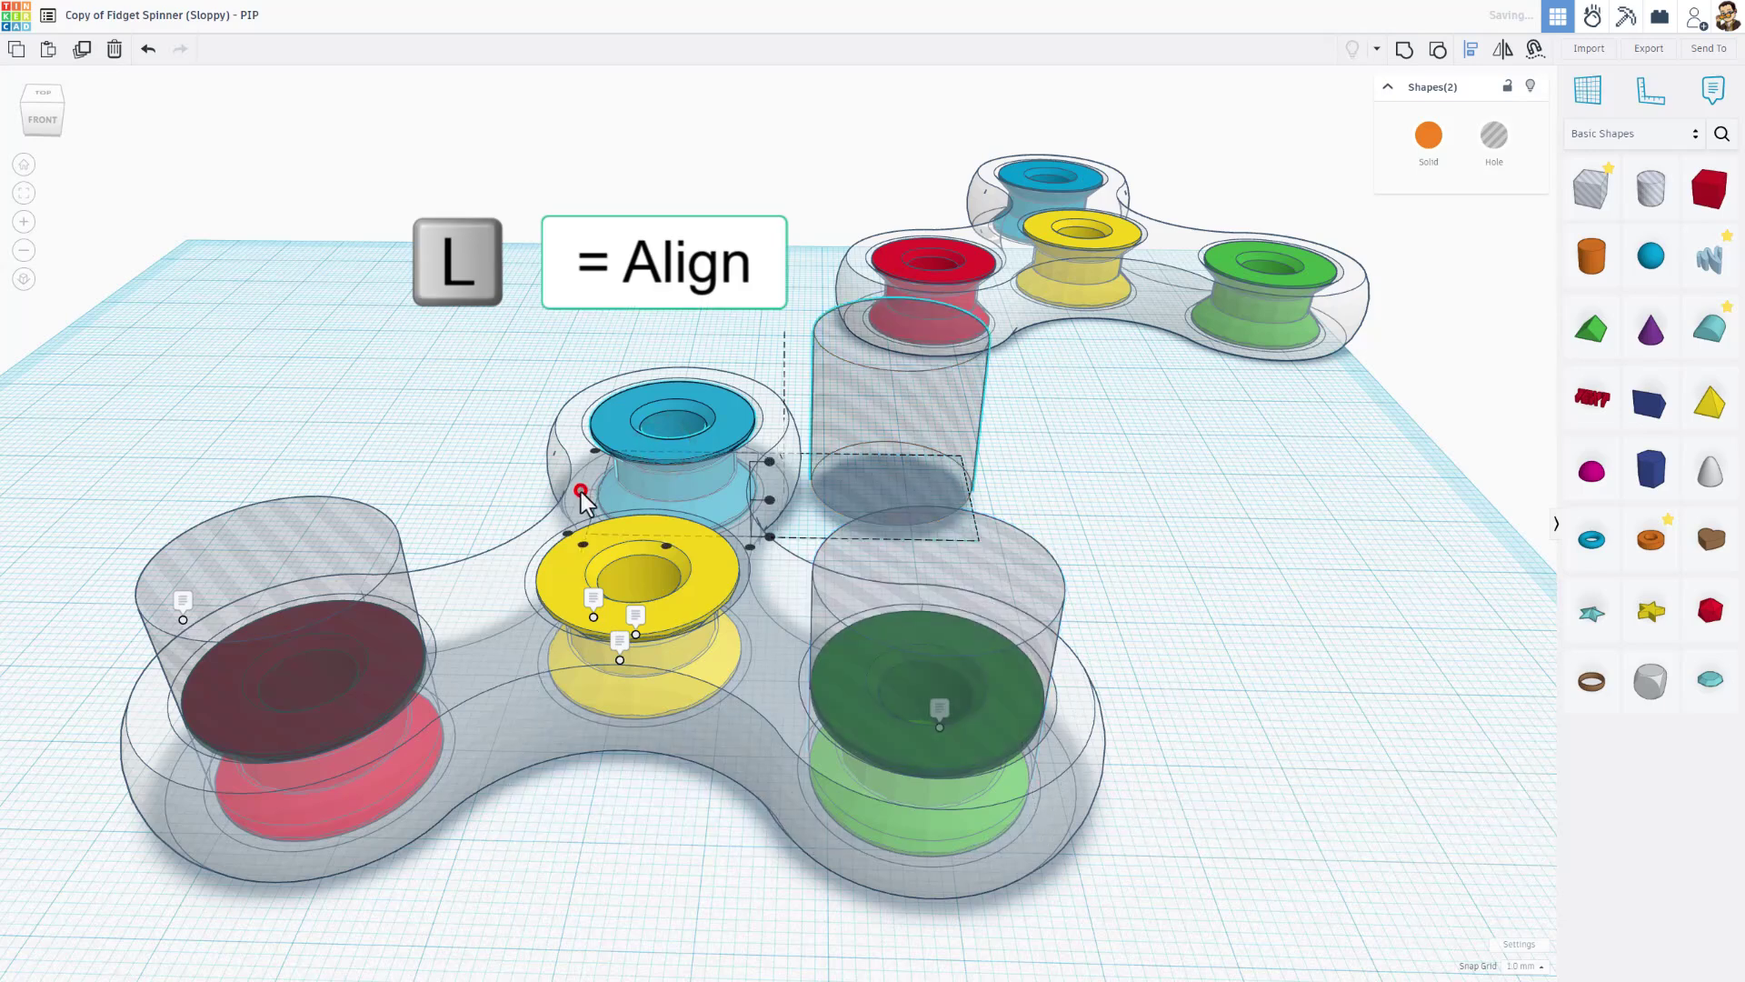
{"action": "left_click", "coordinate": [667, 547]}
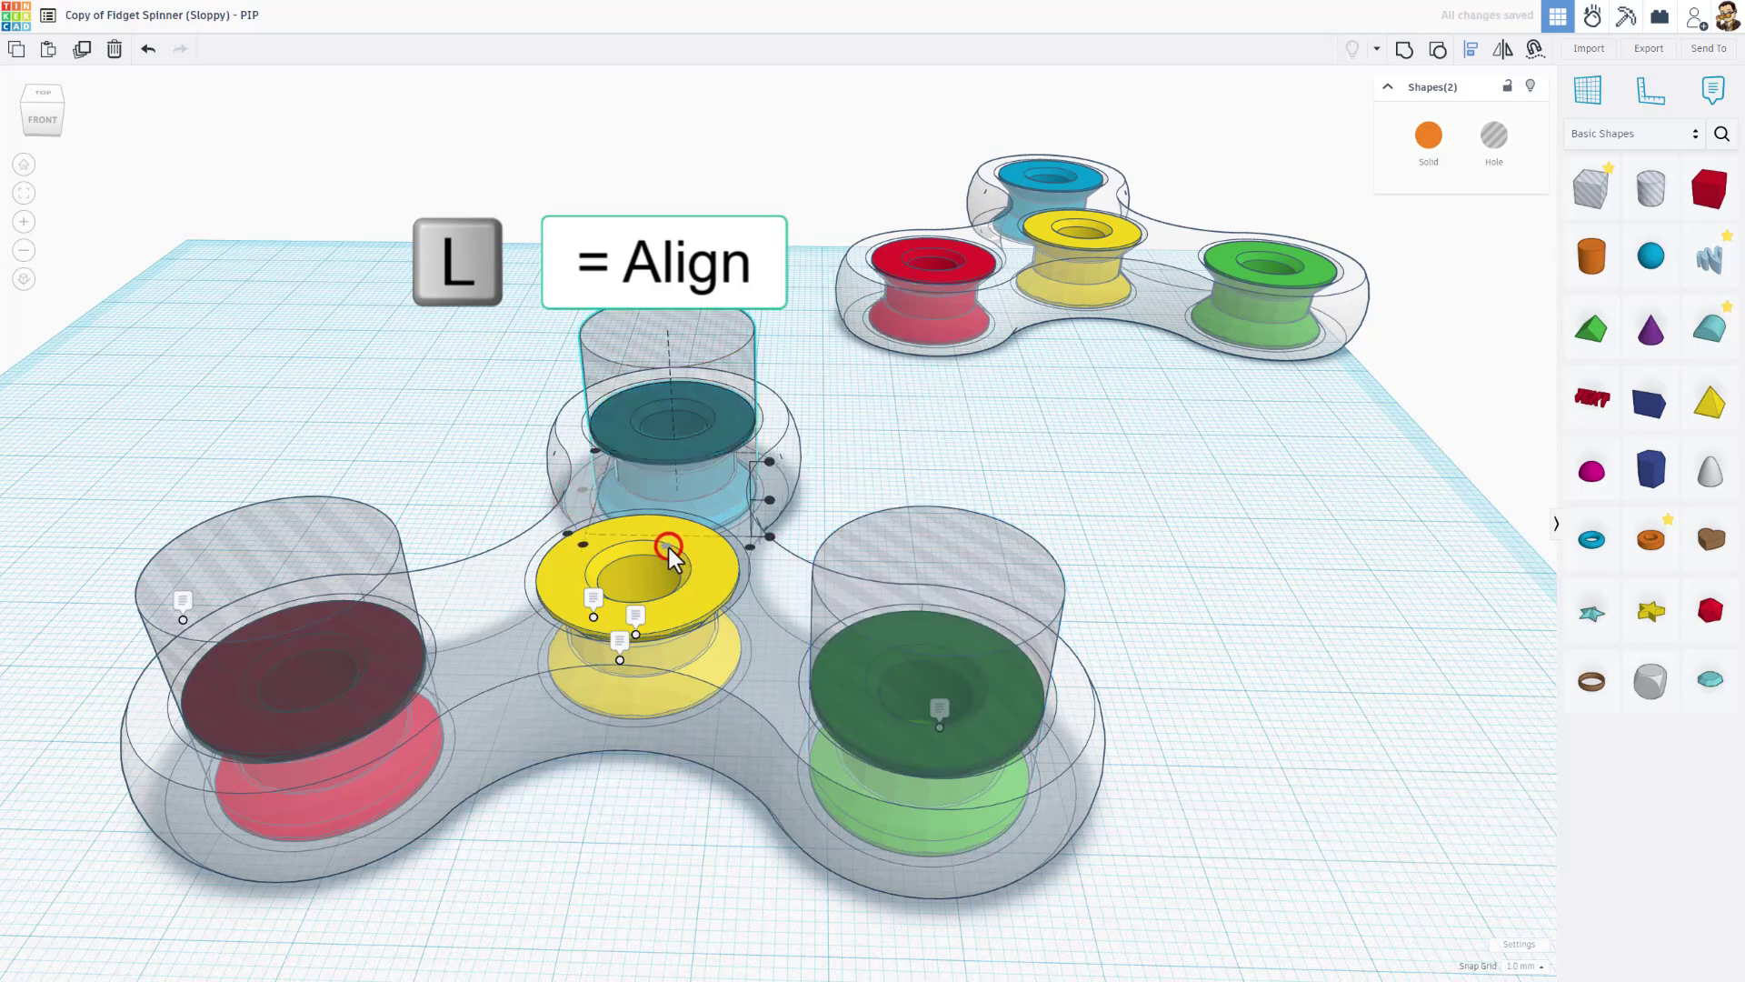
{"action": "left_click", "coordinate": [612, 795]}
{"action": "scroll", "coordinate": [612, 795], "scroll_direction": "down", "scroll_amount": 2}
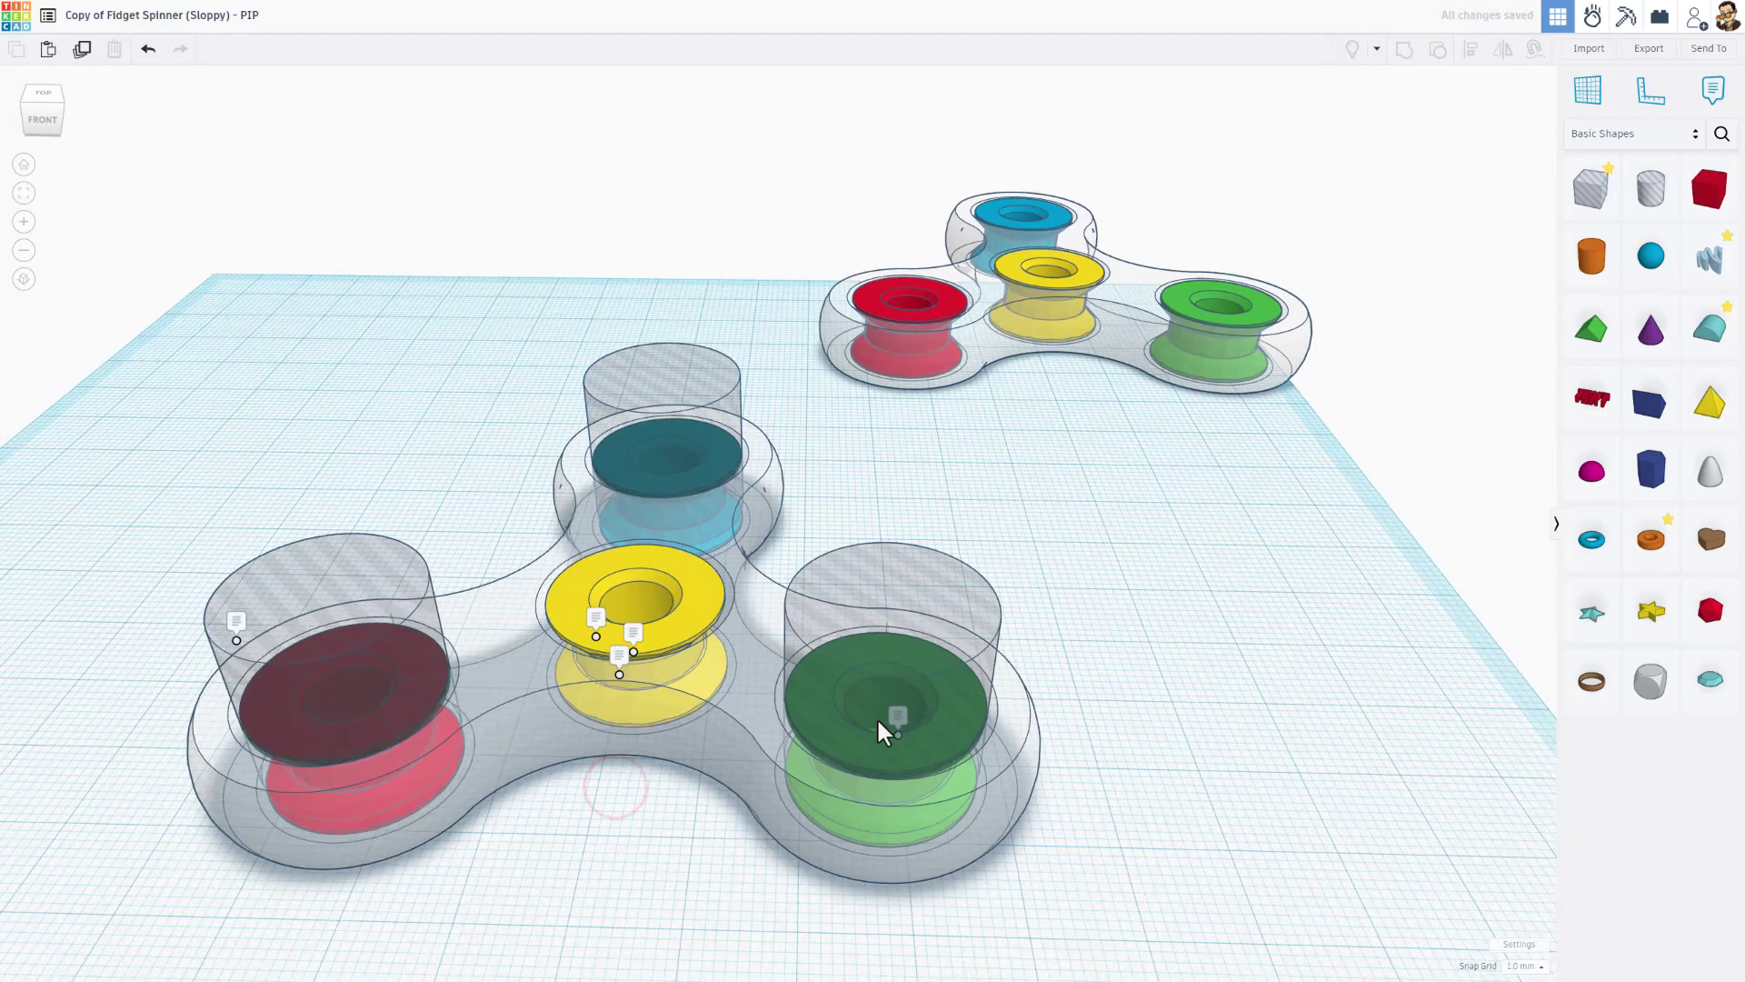
Hide the three hole cylinders over the green, blue and red caps.
{"action": "left_click", "coordinate": [914, 666]}
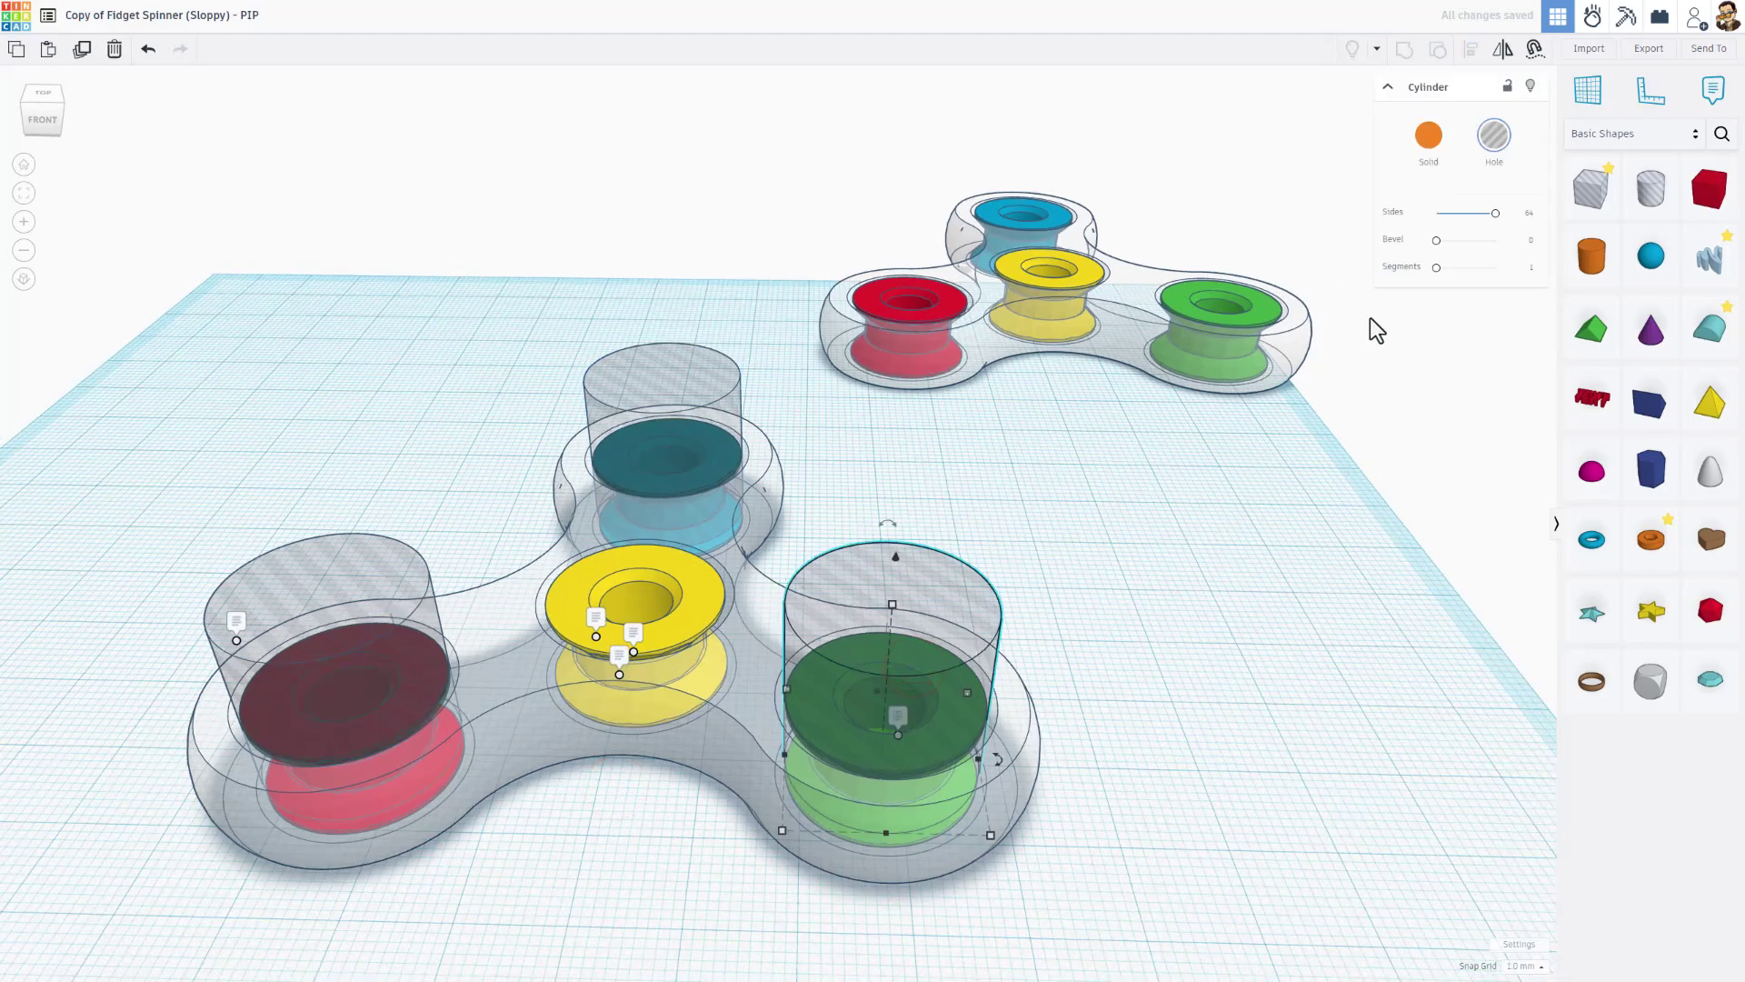
{"action": "left_click", "coordinate": [1531, 84]}
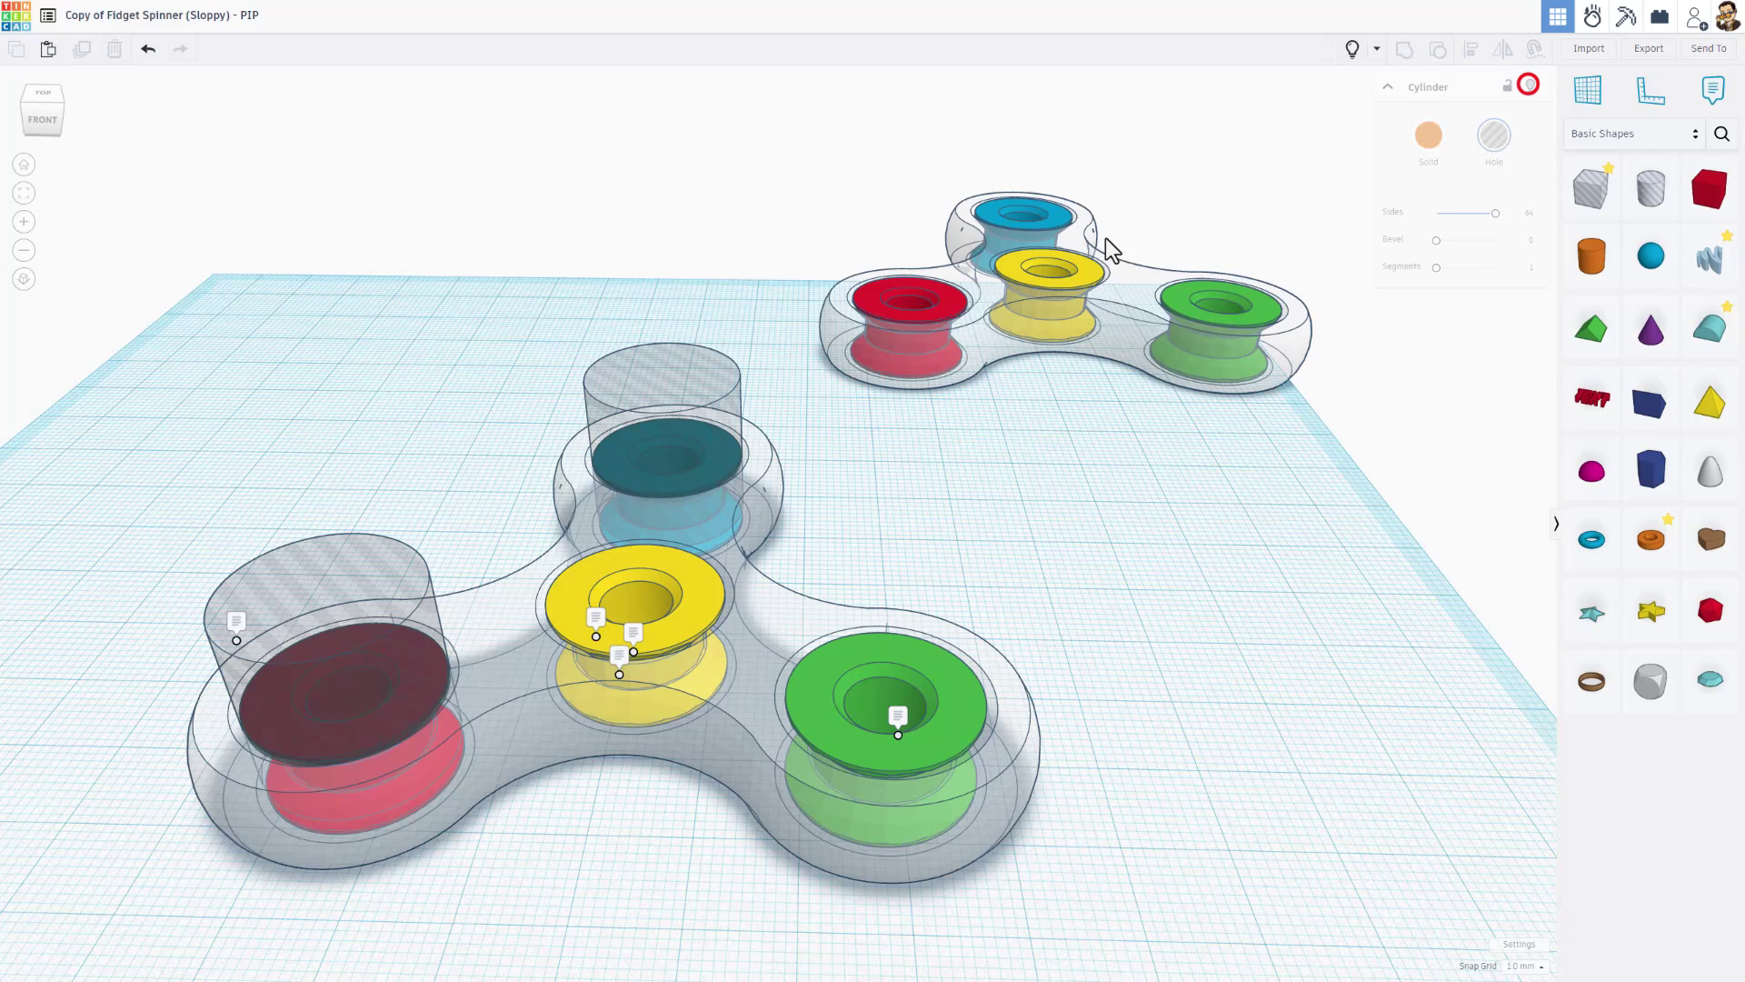
{"action": "left_click", "coordinate": [626, 376]}
{"action": "left_click", "coordinate": [1530, 84]}
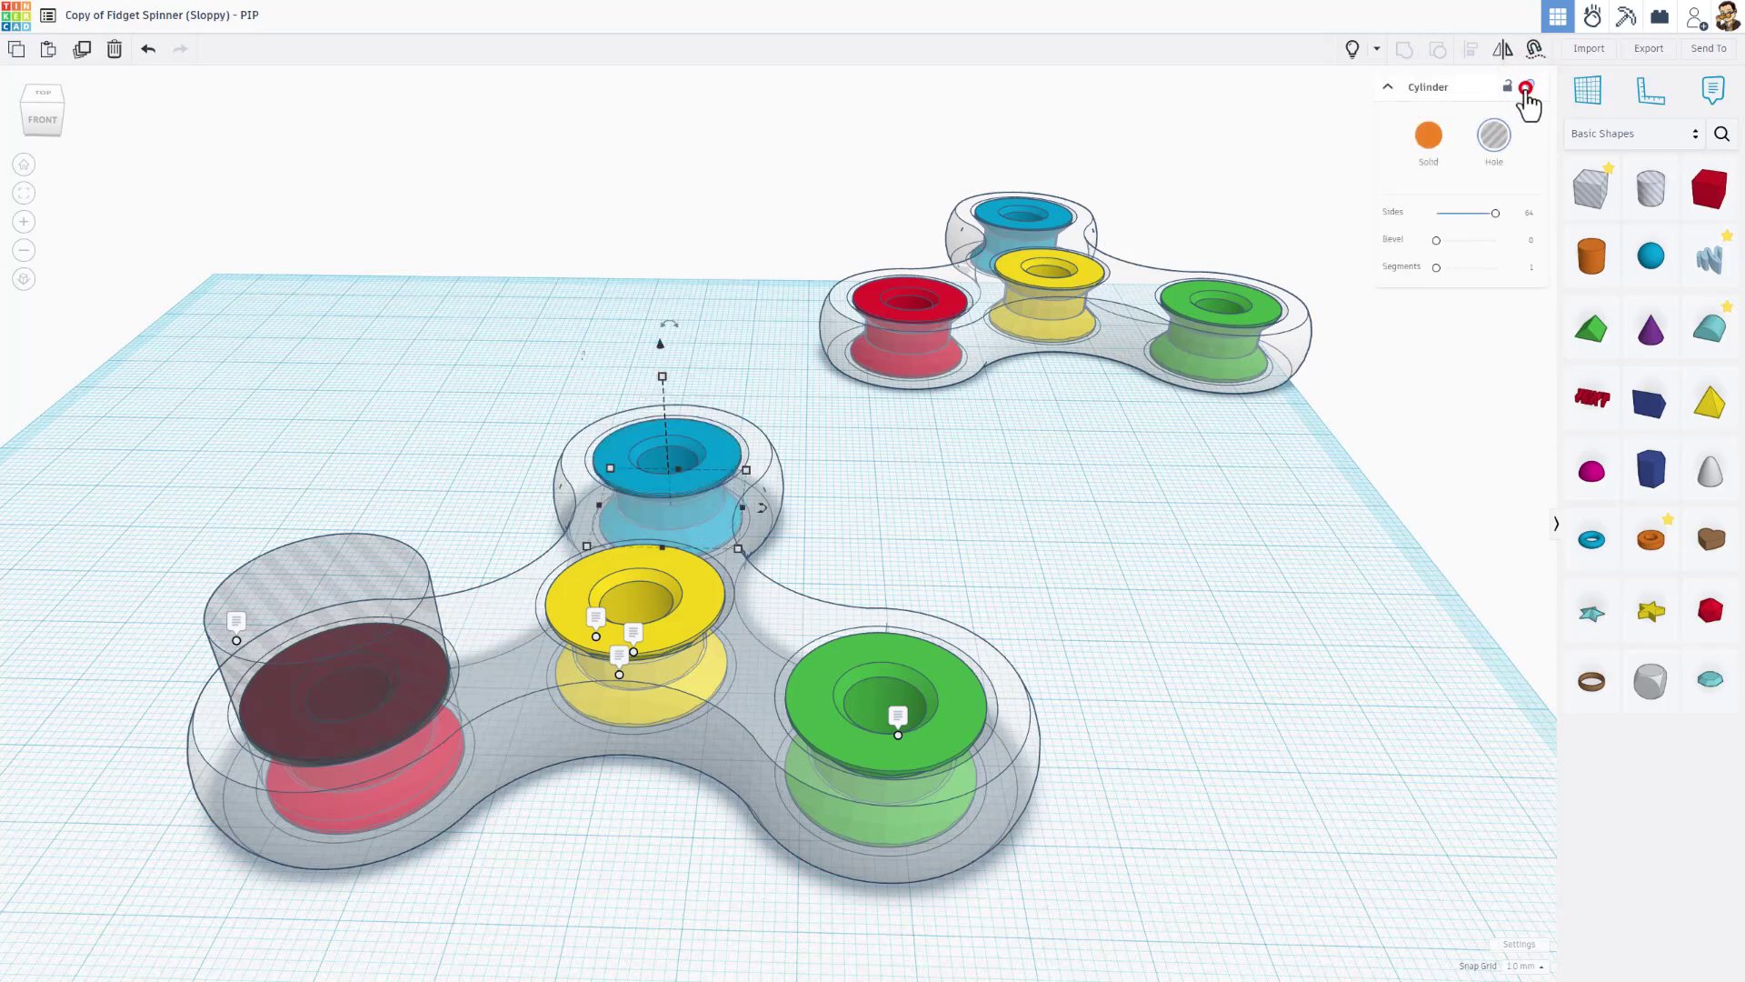
{"action": "left_click", "coordinate": [406, 570]}
{"action": "key", "text": "Delete"}
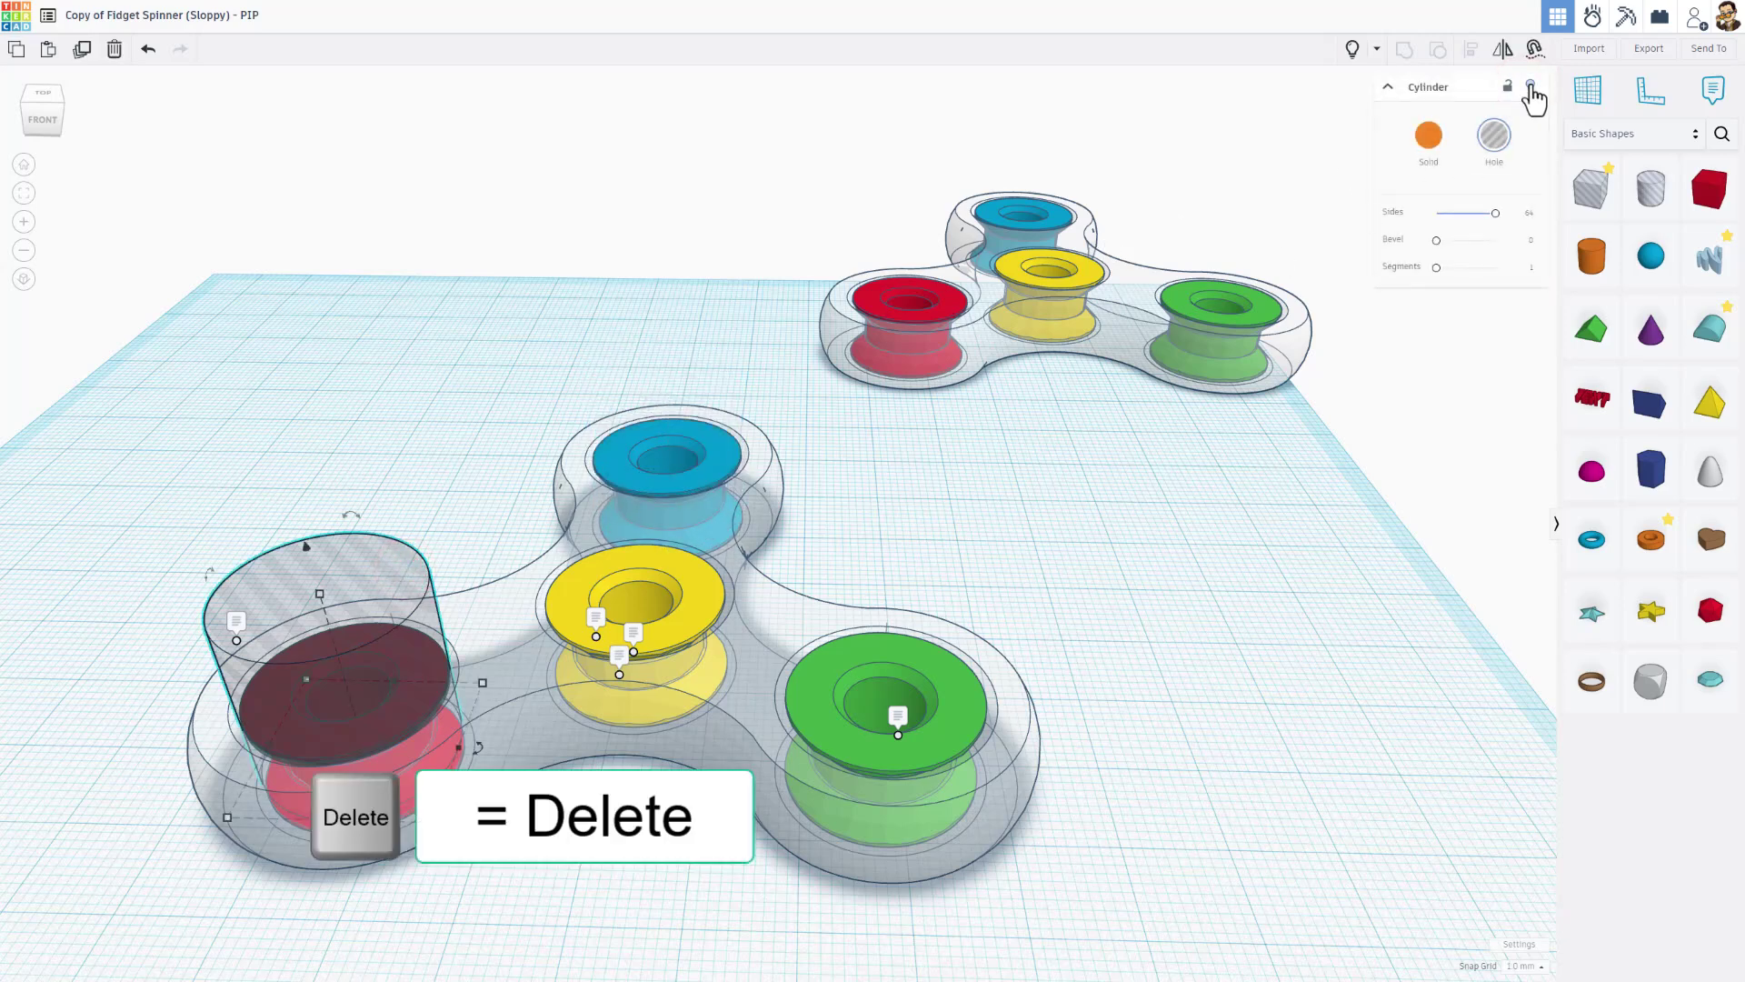
{"action": "left_click", "coordinate": [1531, 85]}
Delete the red, green and blue cap rings and group the spinner body into one solid.
{"action": "left_click", "coordinate": [406, 683]}
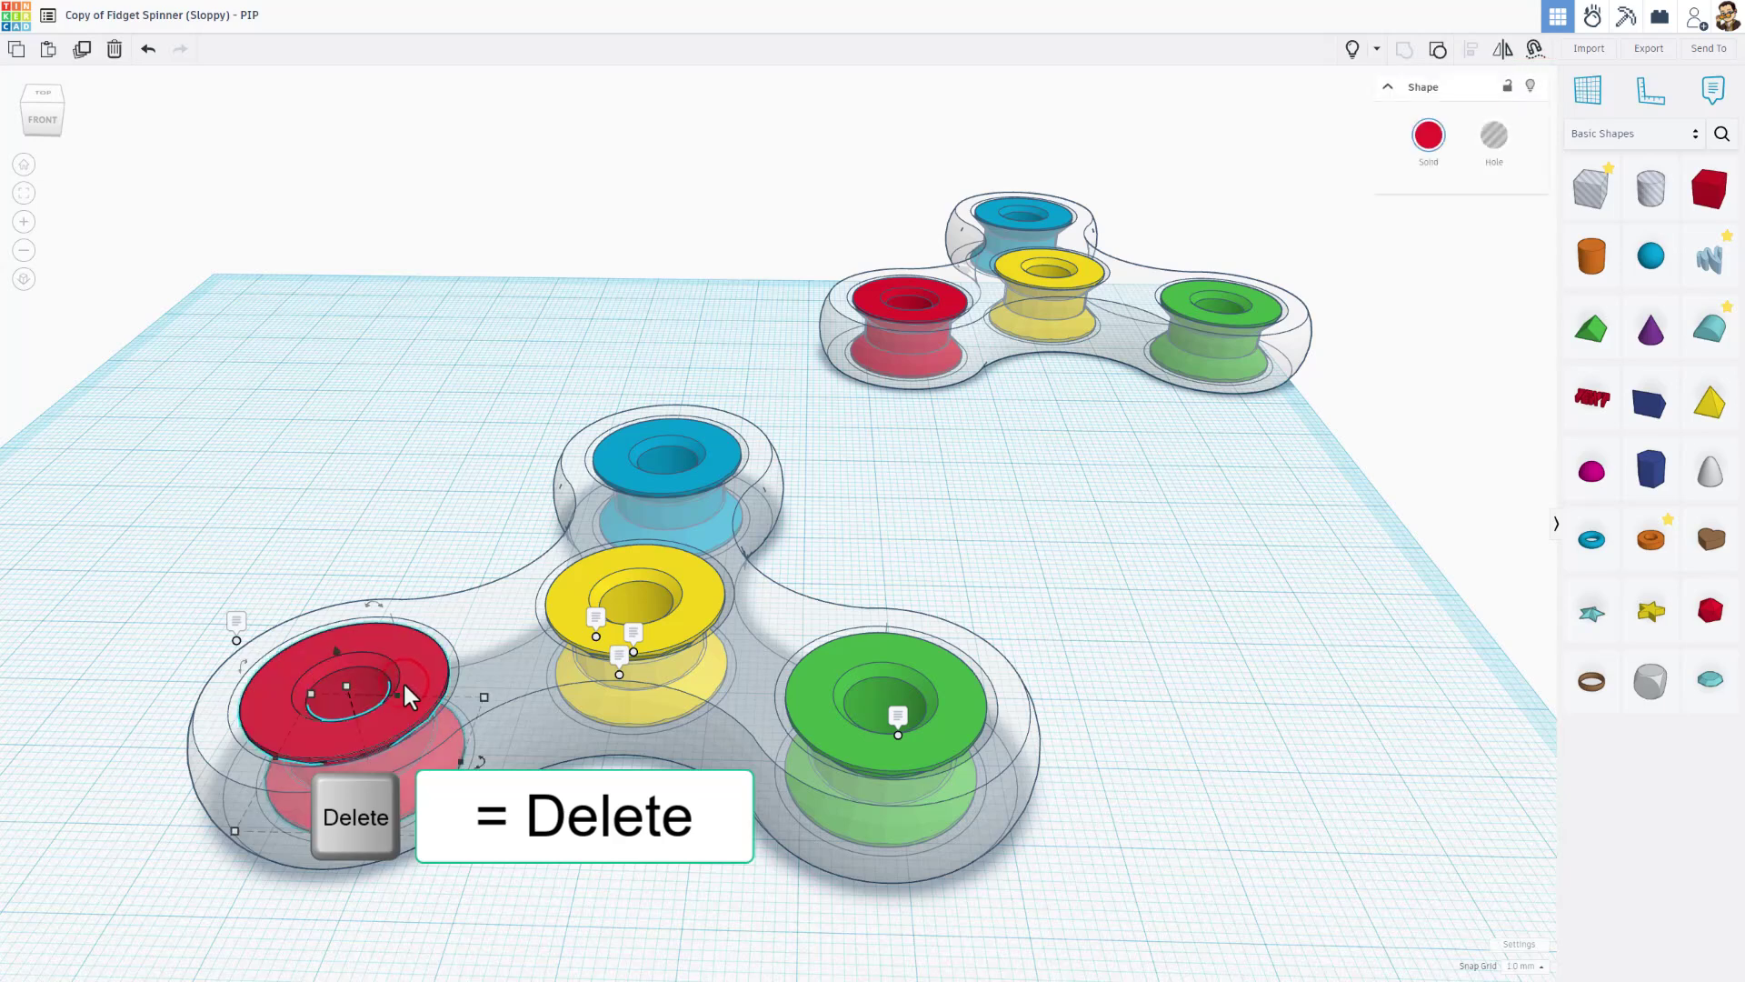
{"action": "key", "text": "Delete"}
{"action": "left_click", "coordinate": [819, 703]}
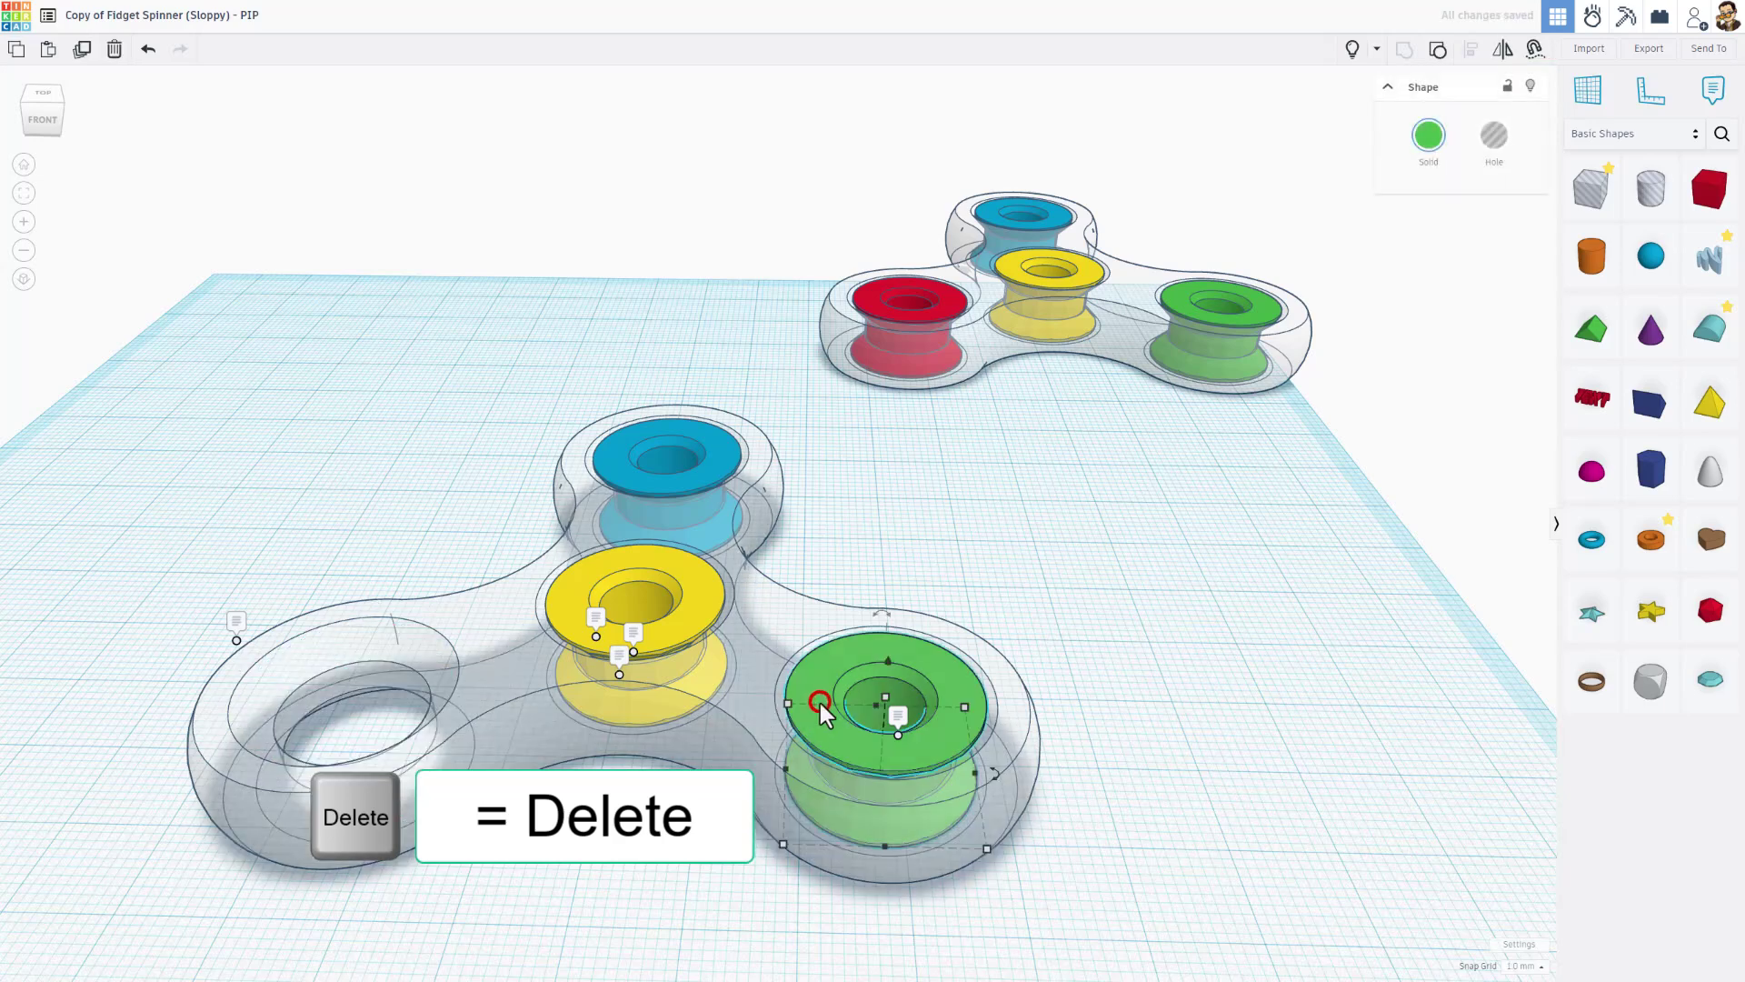
{"action": "key", "text": "Delete"}
{"action": "left_click", "coordinate": [725, 461]}
{"action": "key", "text": "ctrl+shift+g"}
{"action": "key", "text": "Delete"}
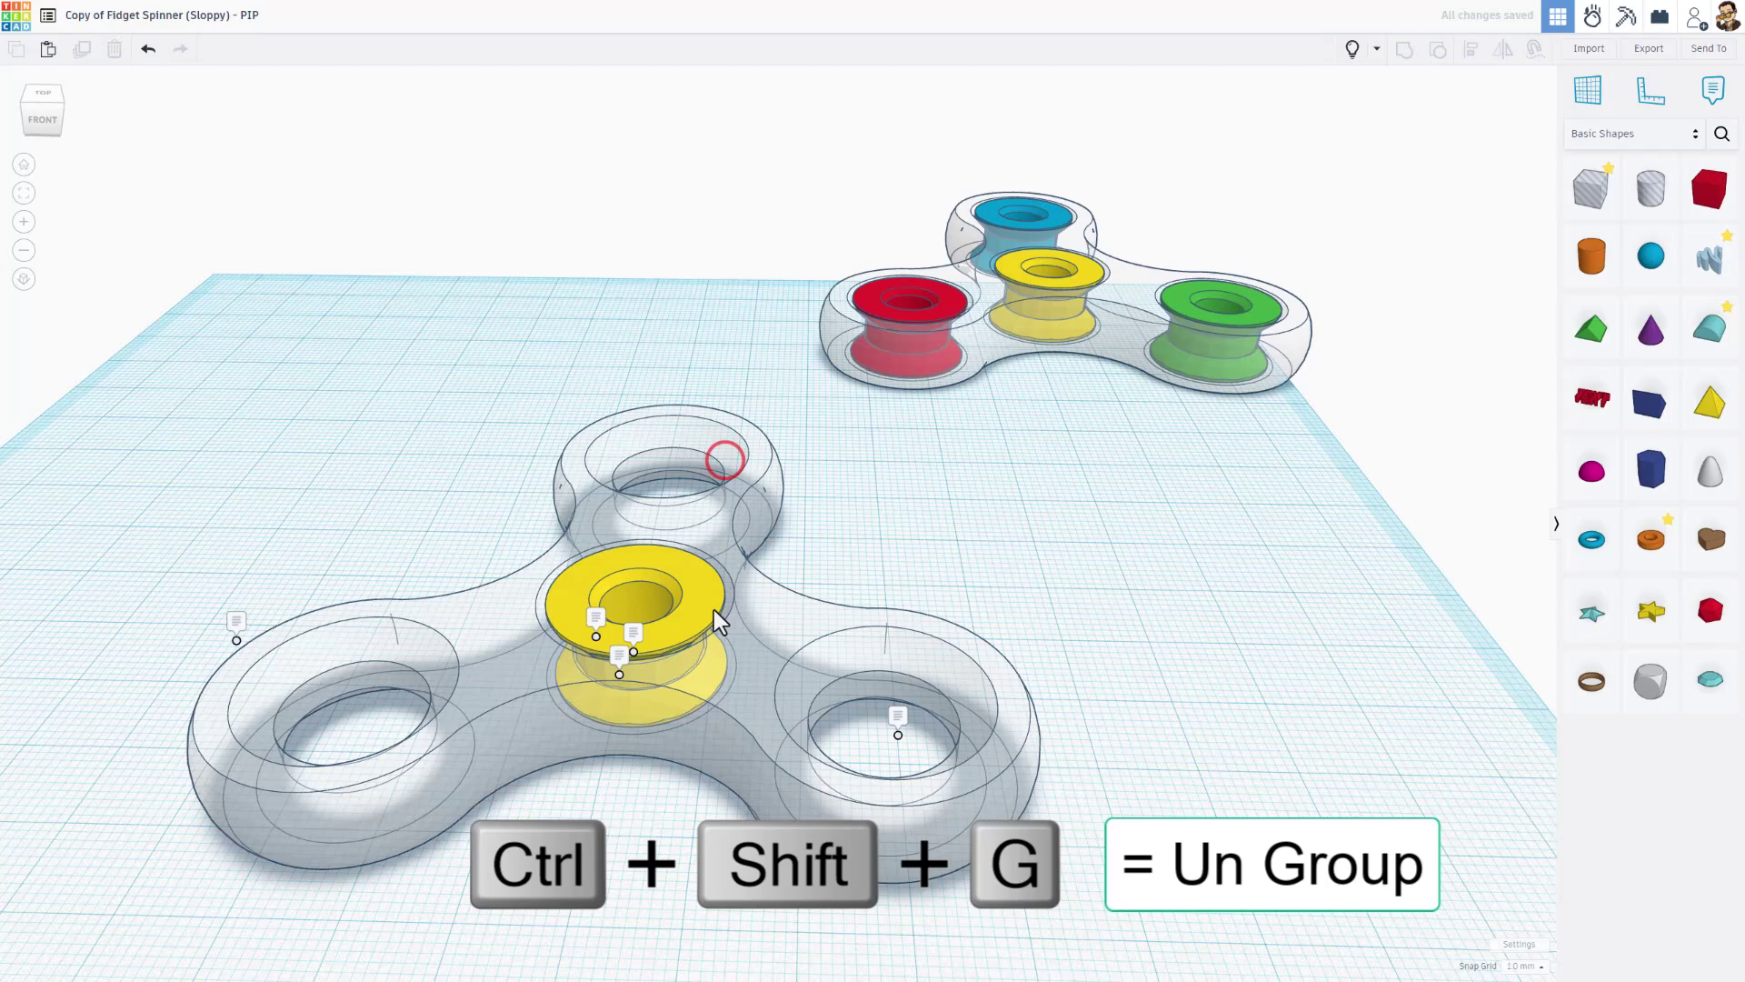
{"action": "left_click", "coordinate": [734, 701]}
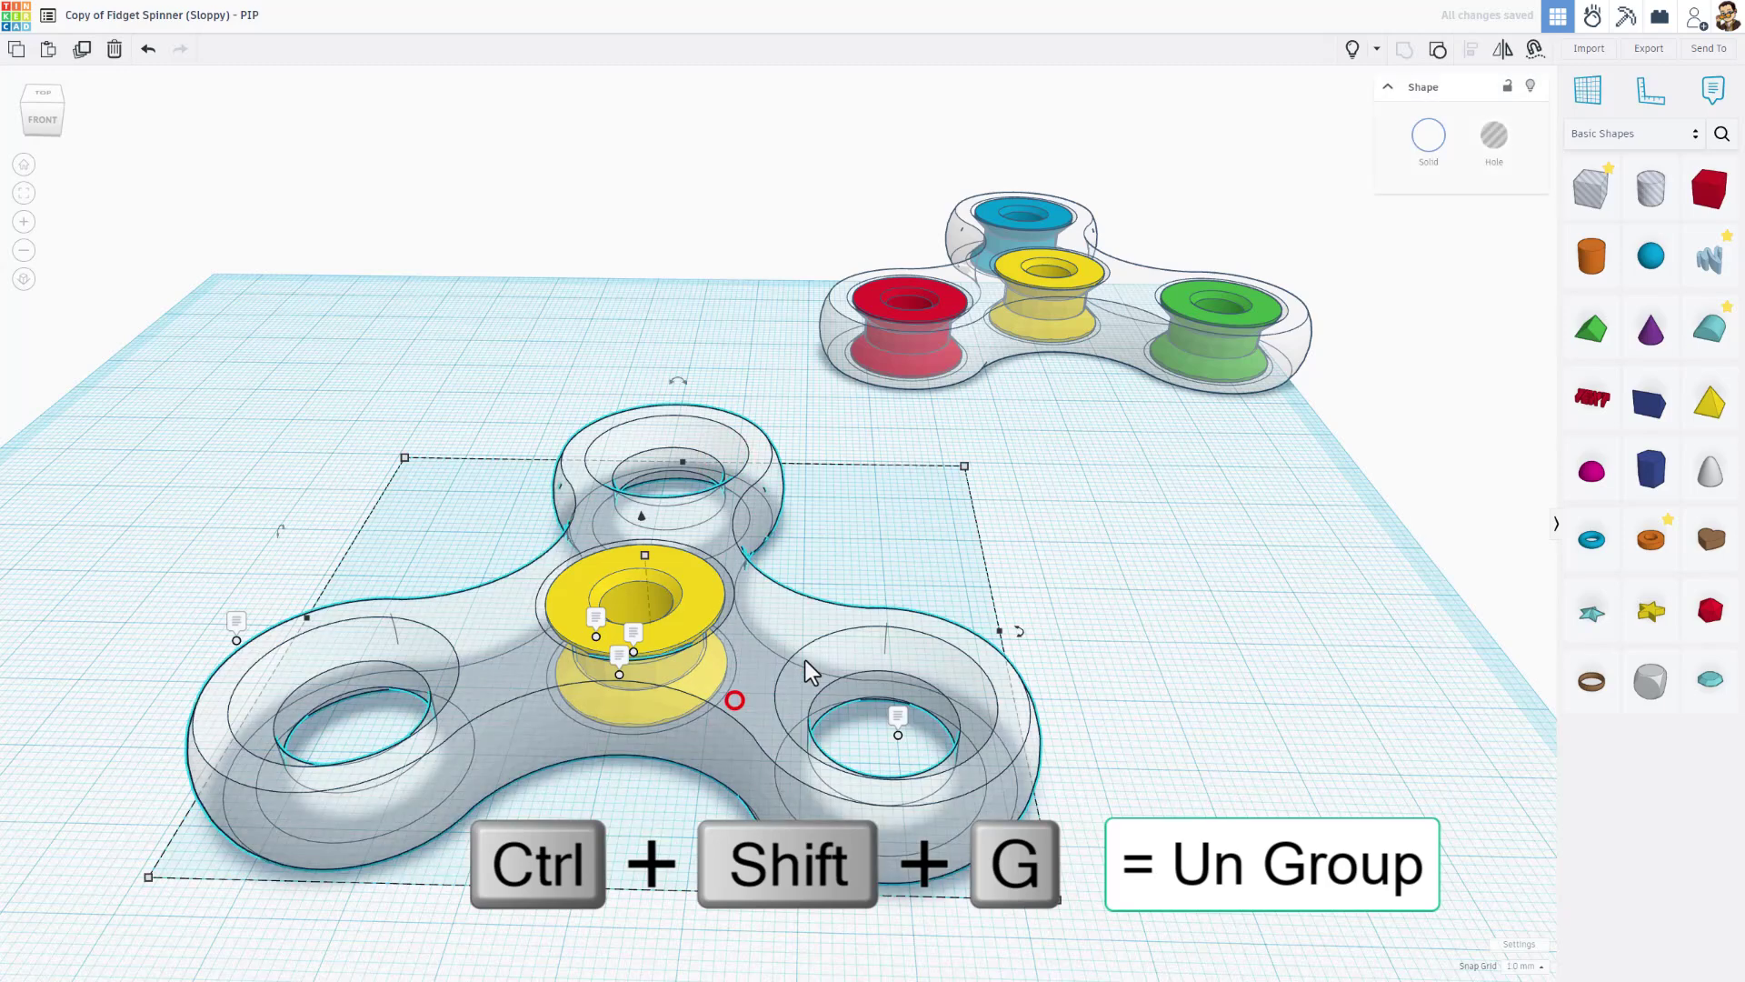
{"action": "left_click", "coordinate": [1432, 53]}
{"action": "left_click", "coordinate": [939, 542]}
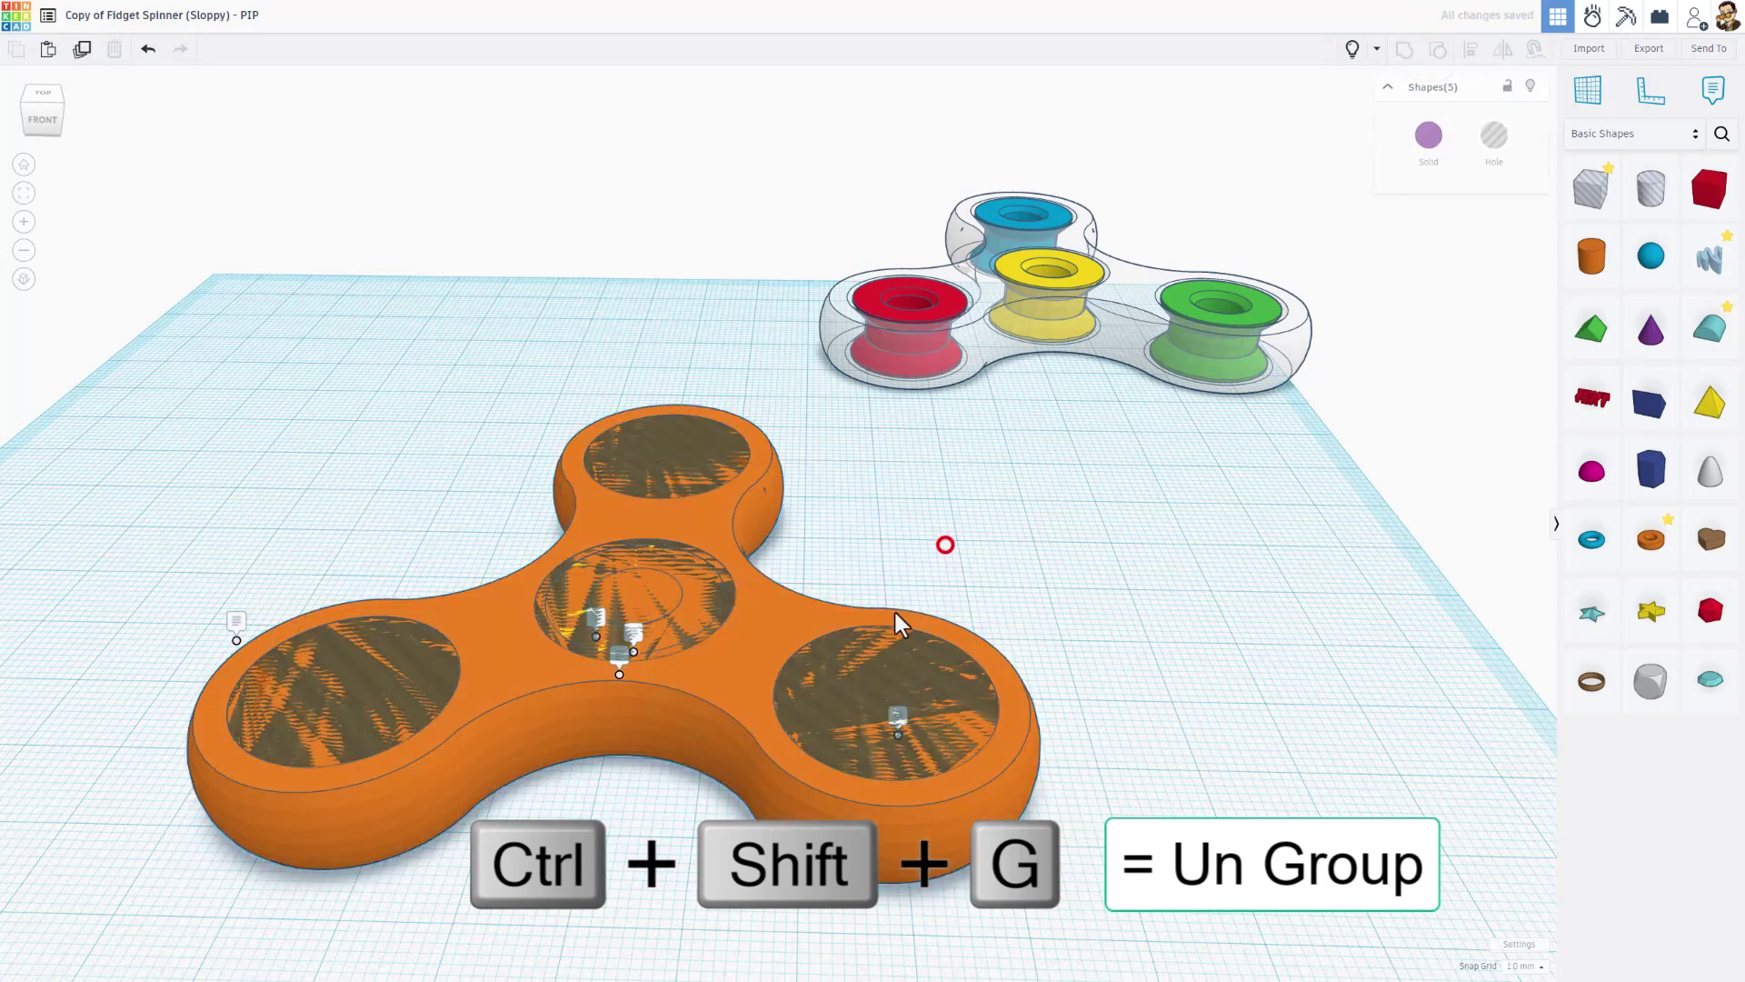
Delete the leftover hole shapes in the right, left and top lobes, then Show All.
{"action": "left_click", "coordinate": [811, 716]}
{"action": "key", "text": "Delete"}
{"action": "left_click", "coordinate": [312, 693]}
{"action": "key", "text": "Delete"}
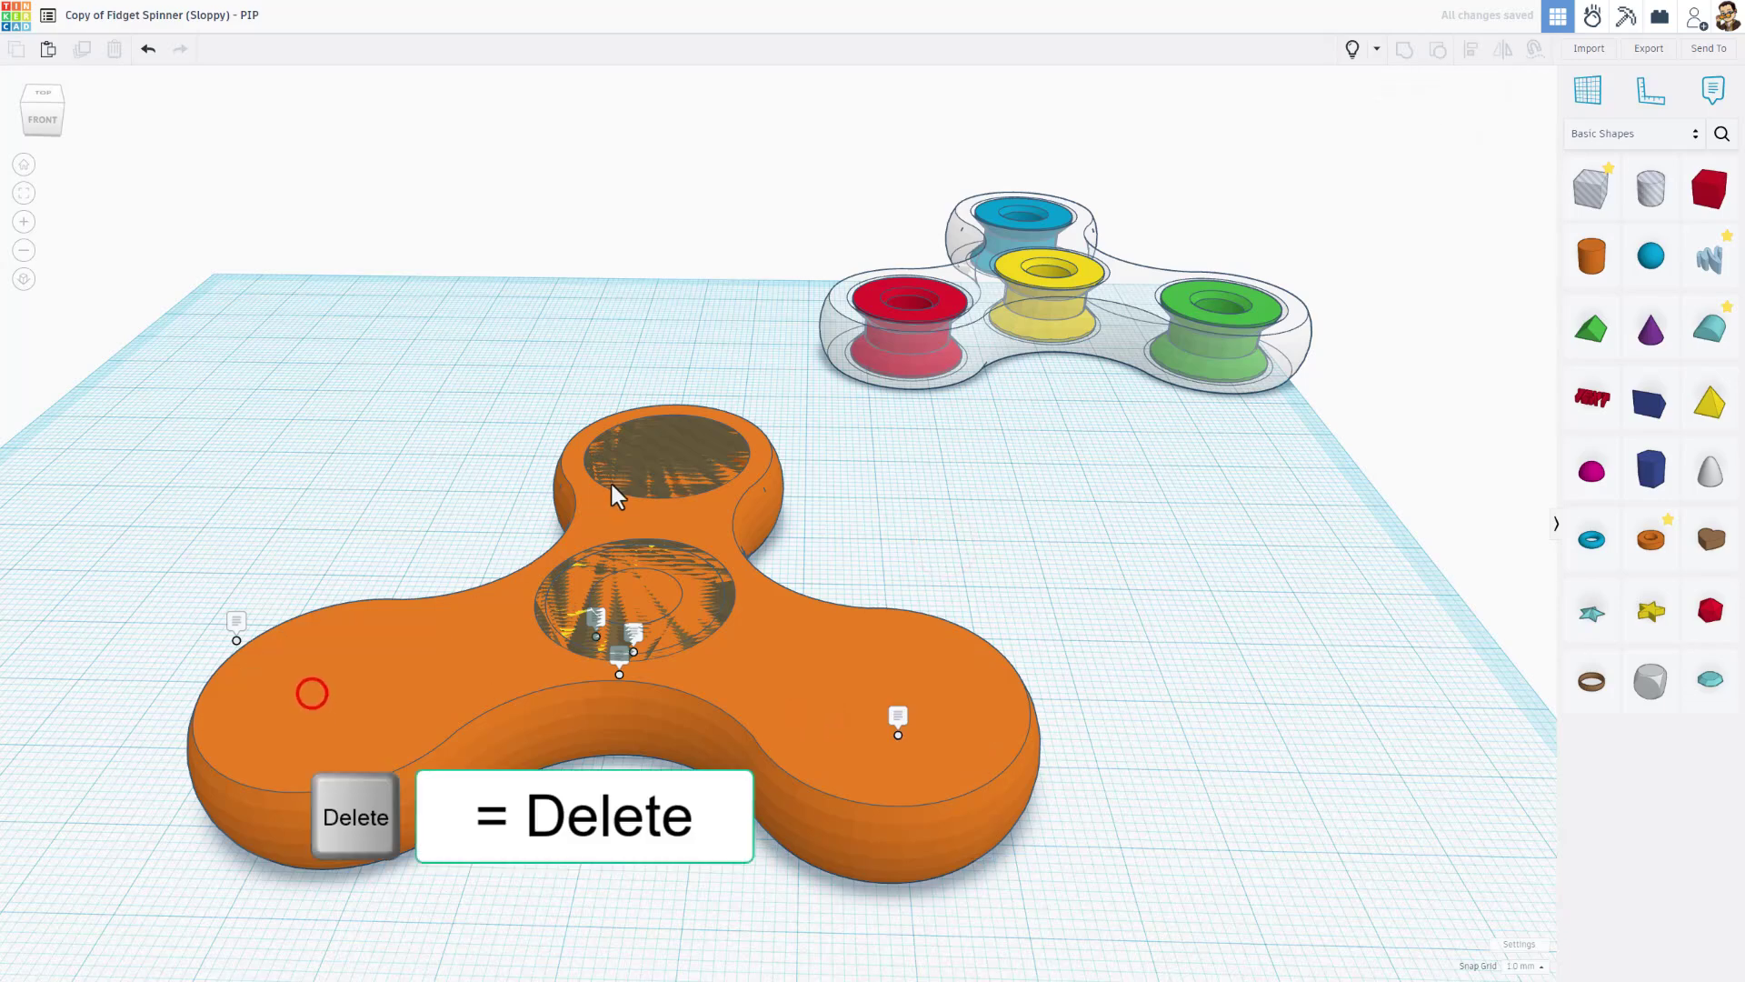
{"action": "left_click", "coordinate": [636, 468]}
{"action": "key", "text": "Delete"}
{"action": "left_click", "coordinate": [1351, 56]}
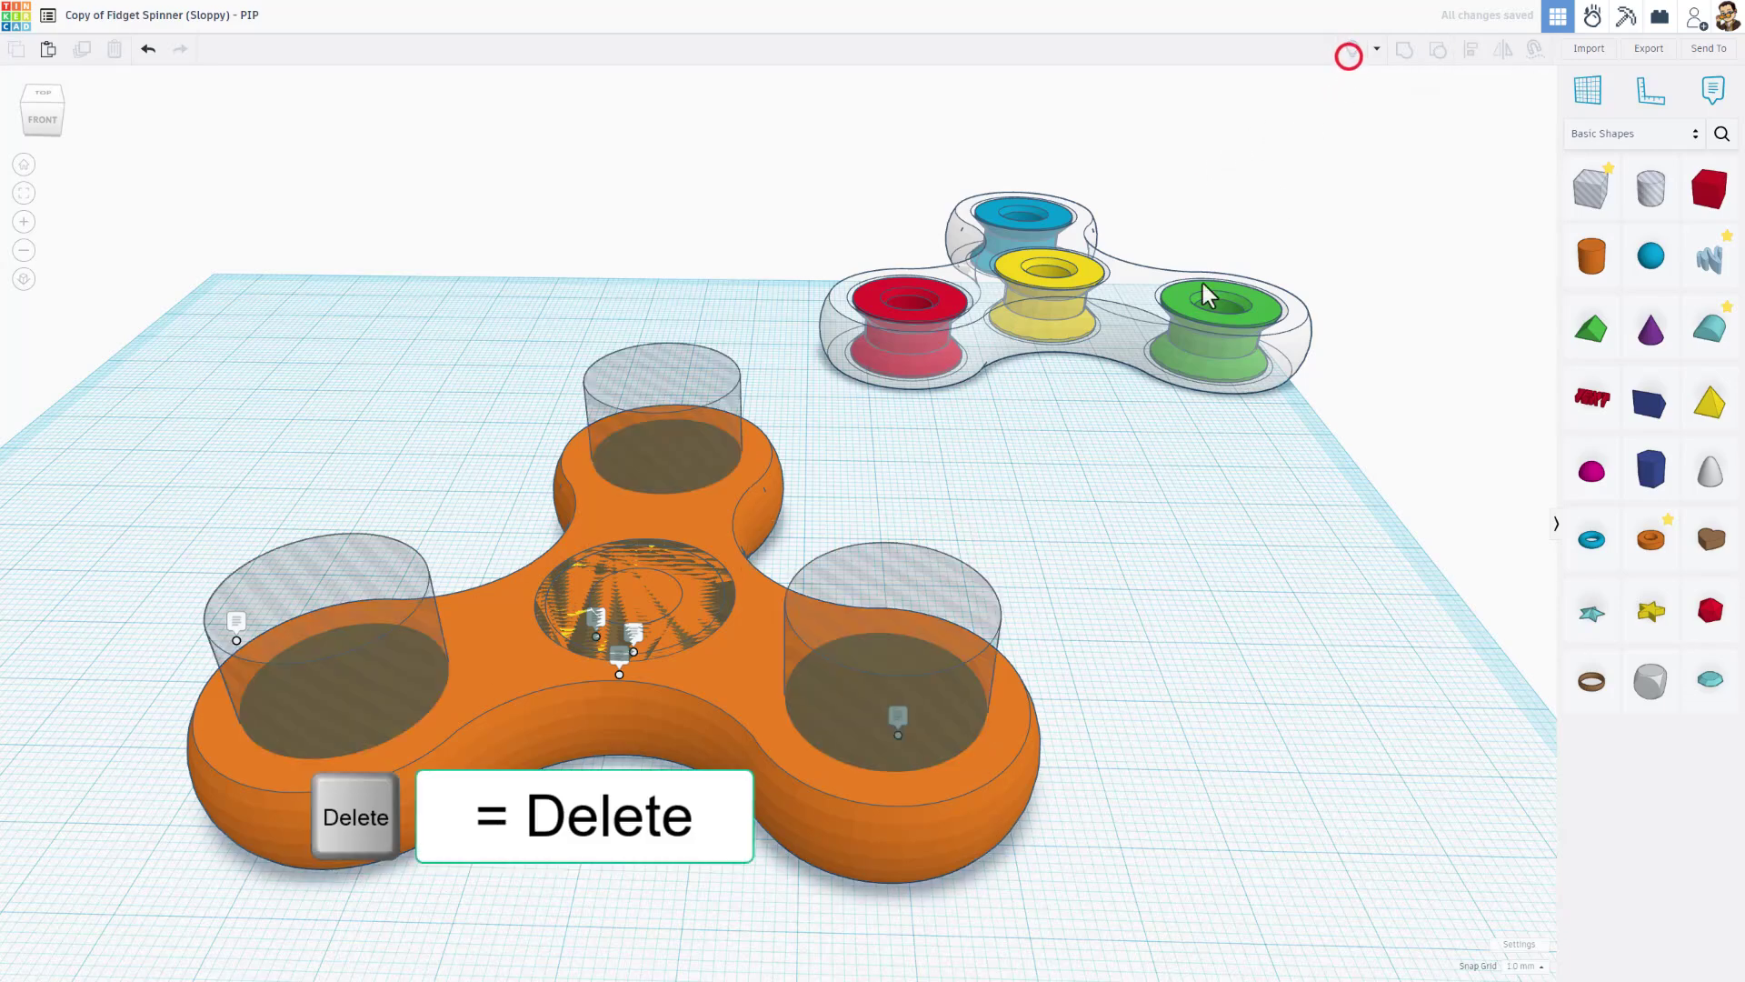
{"action": "scroll", "coordinate": [648, 866], "scroll_direction": "up", "scroll_amount": 3}
Hide the central hole object and orange body, then lock the yellow centre spool.
{"action": "scroll", "coordinate": [641, 868], "scroll_direction": "up", "scroll_amount": 1}
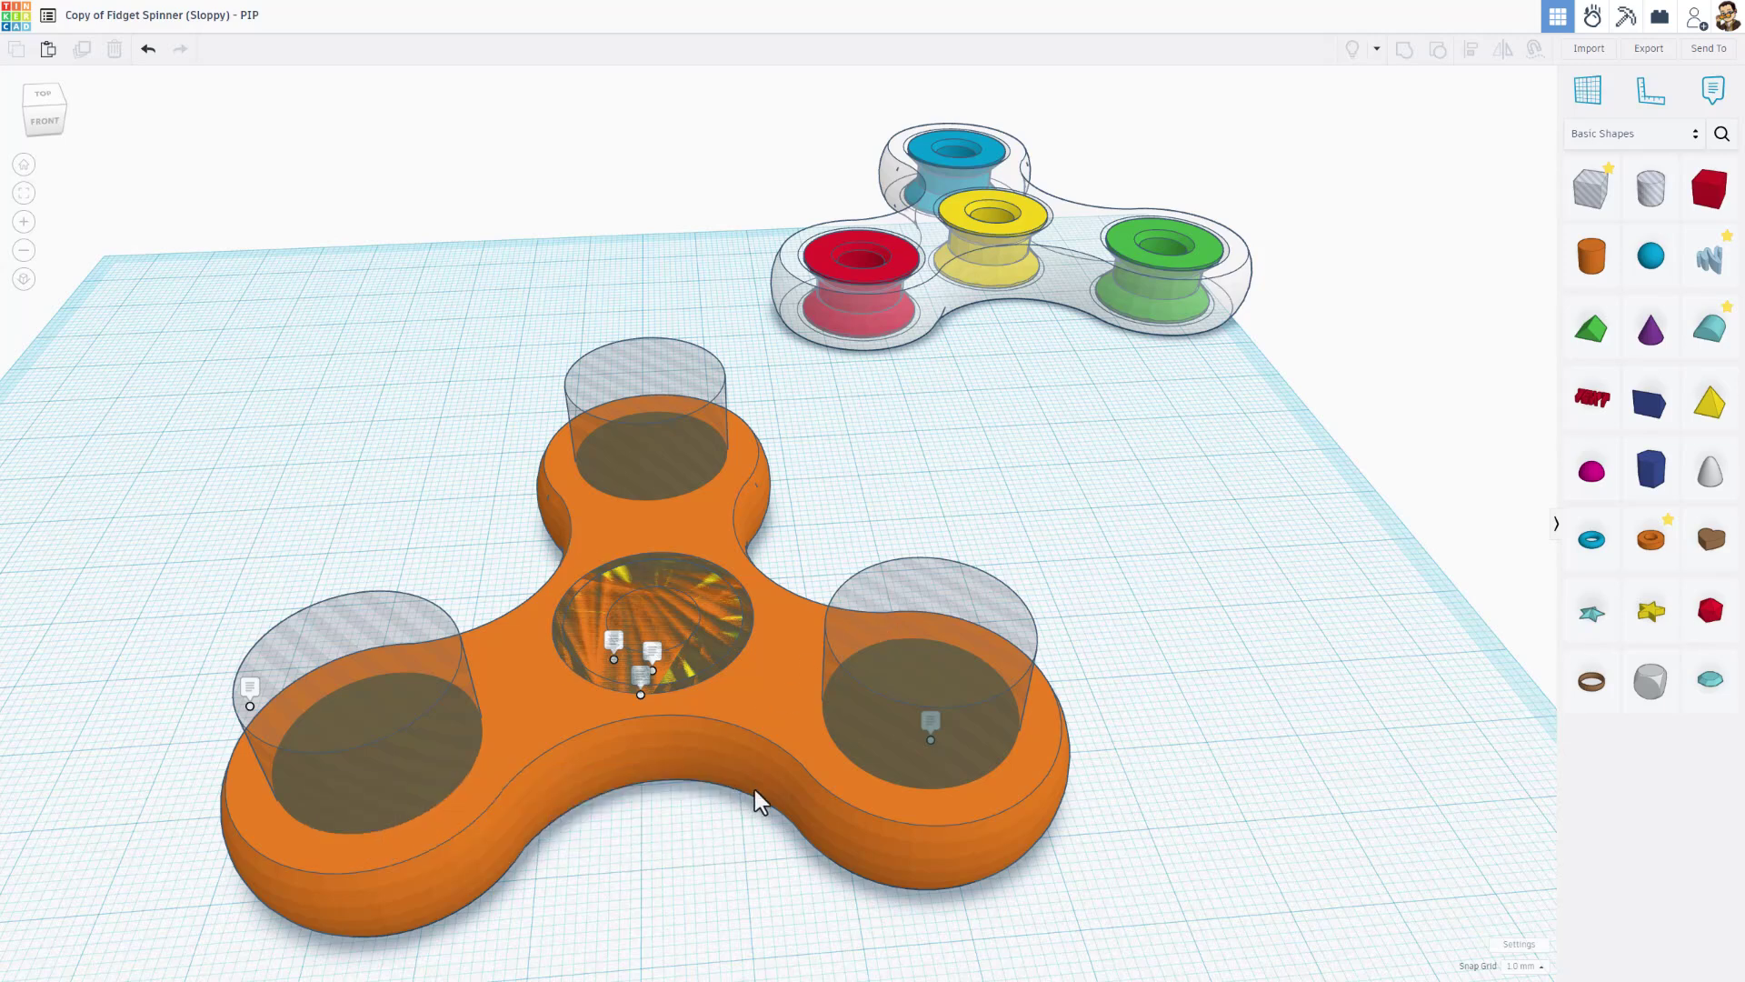
{"action": "left_click", "coordinate": [715, 640]}
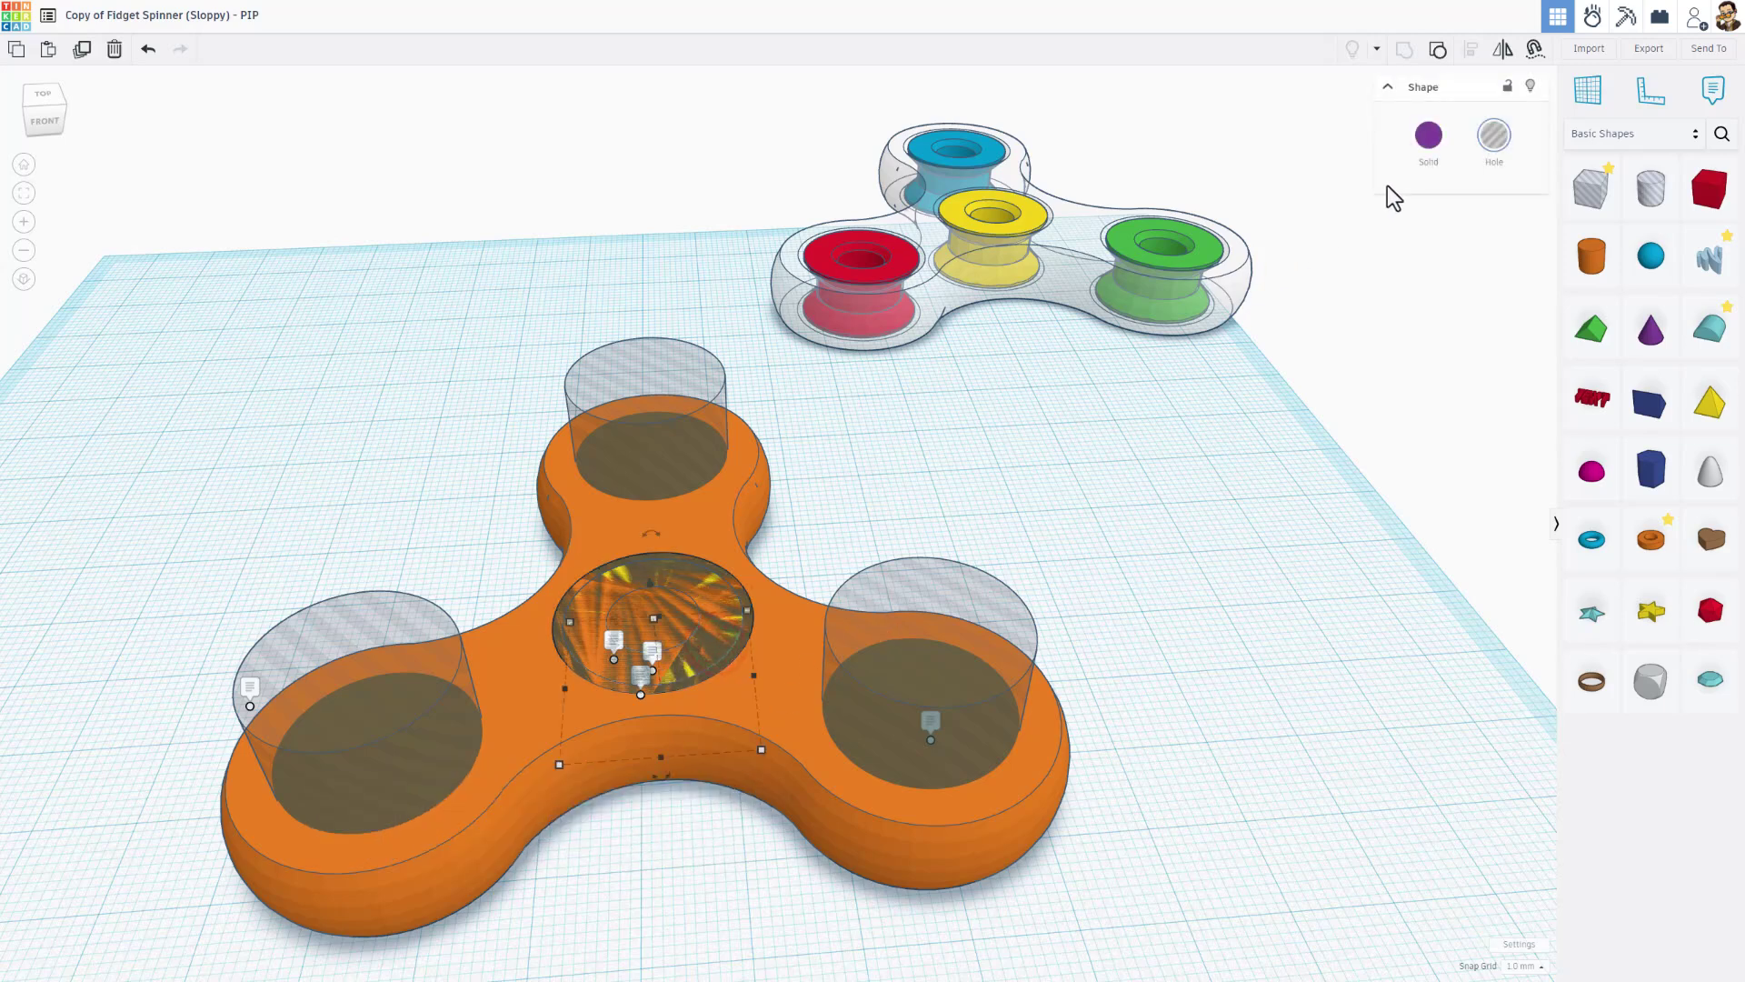
{"action": "left_click", "coordinate": [1532, 86]}
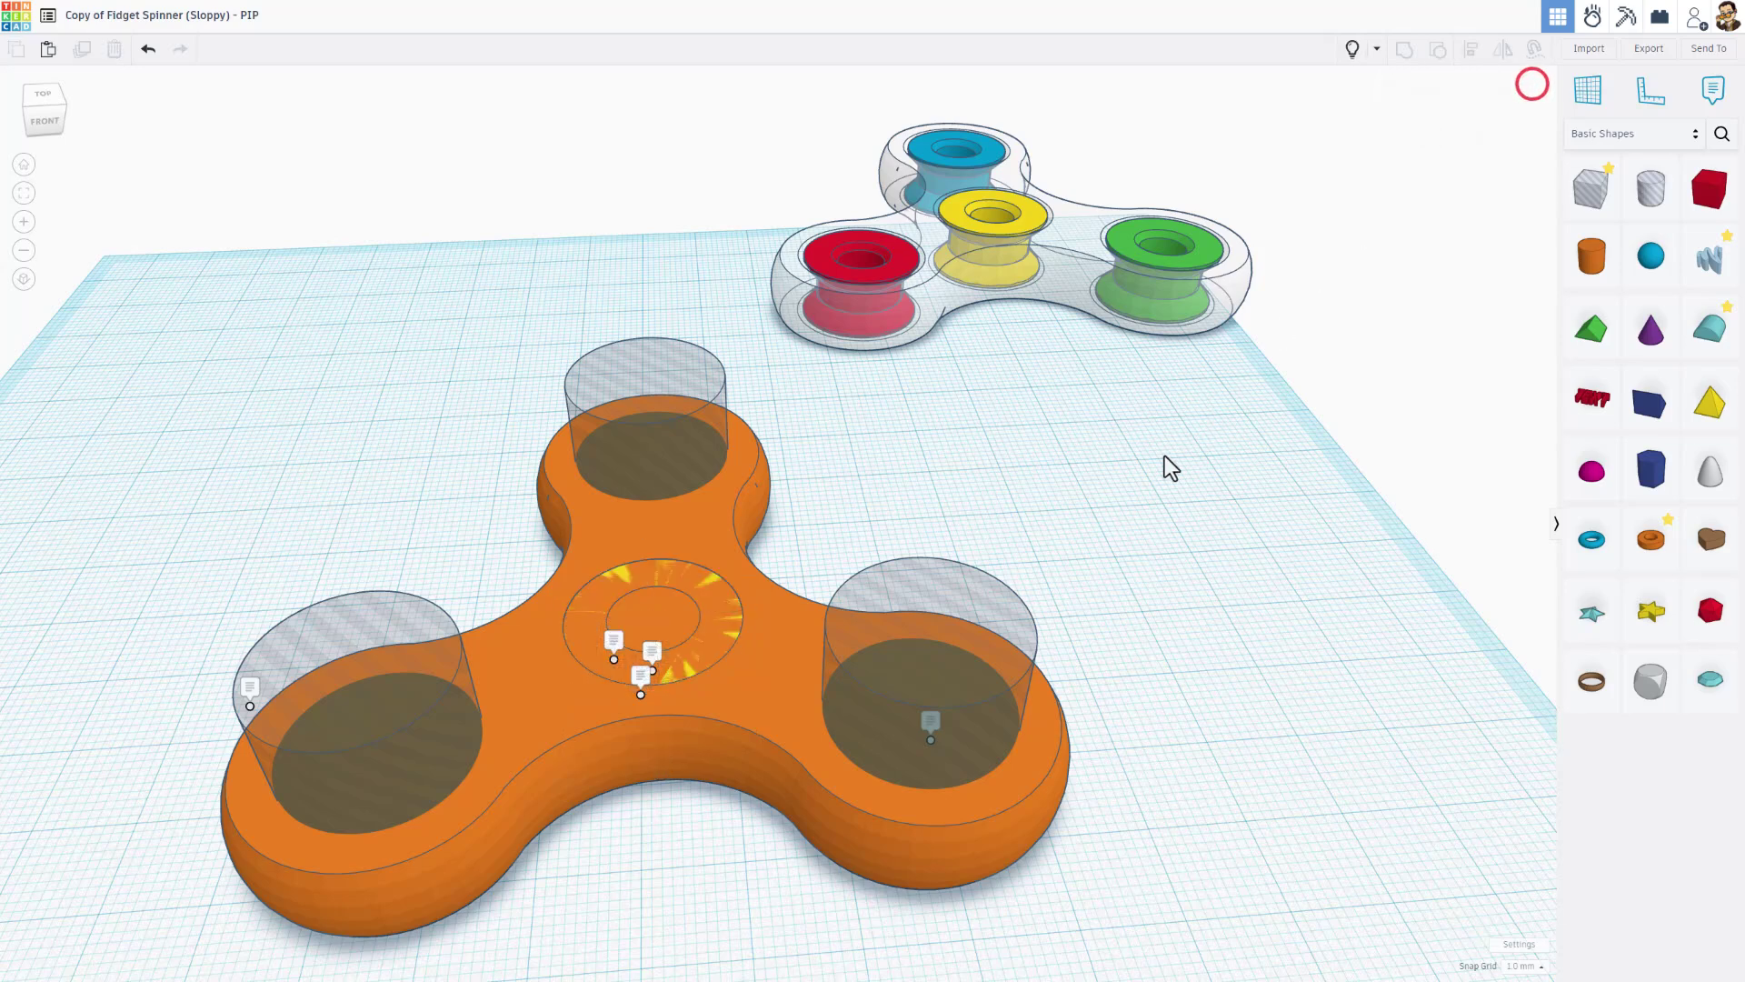
{"action": "left_click", "coordinate": [767, 647]}
{"action": "left_click", "coordinate": [1532, 86]}
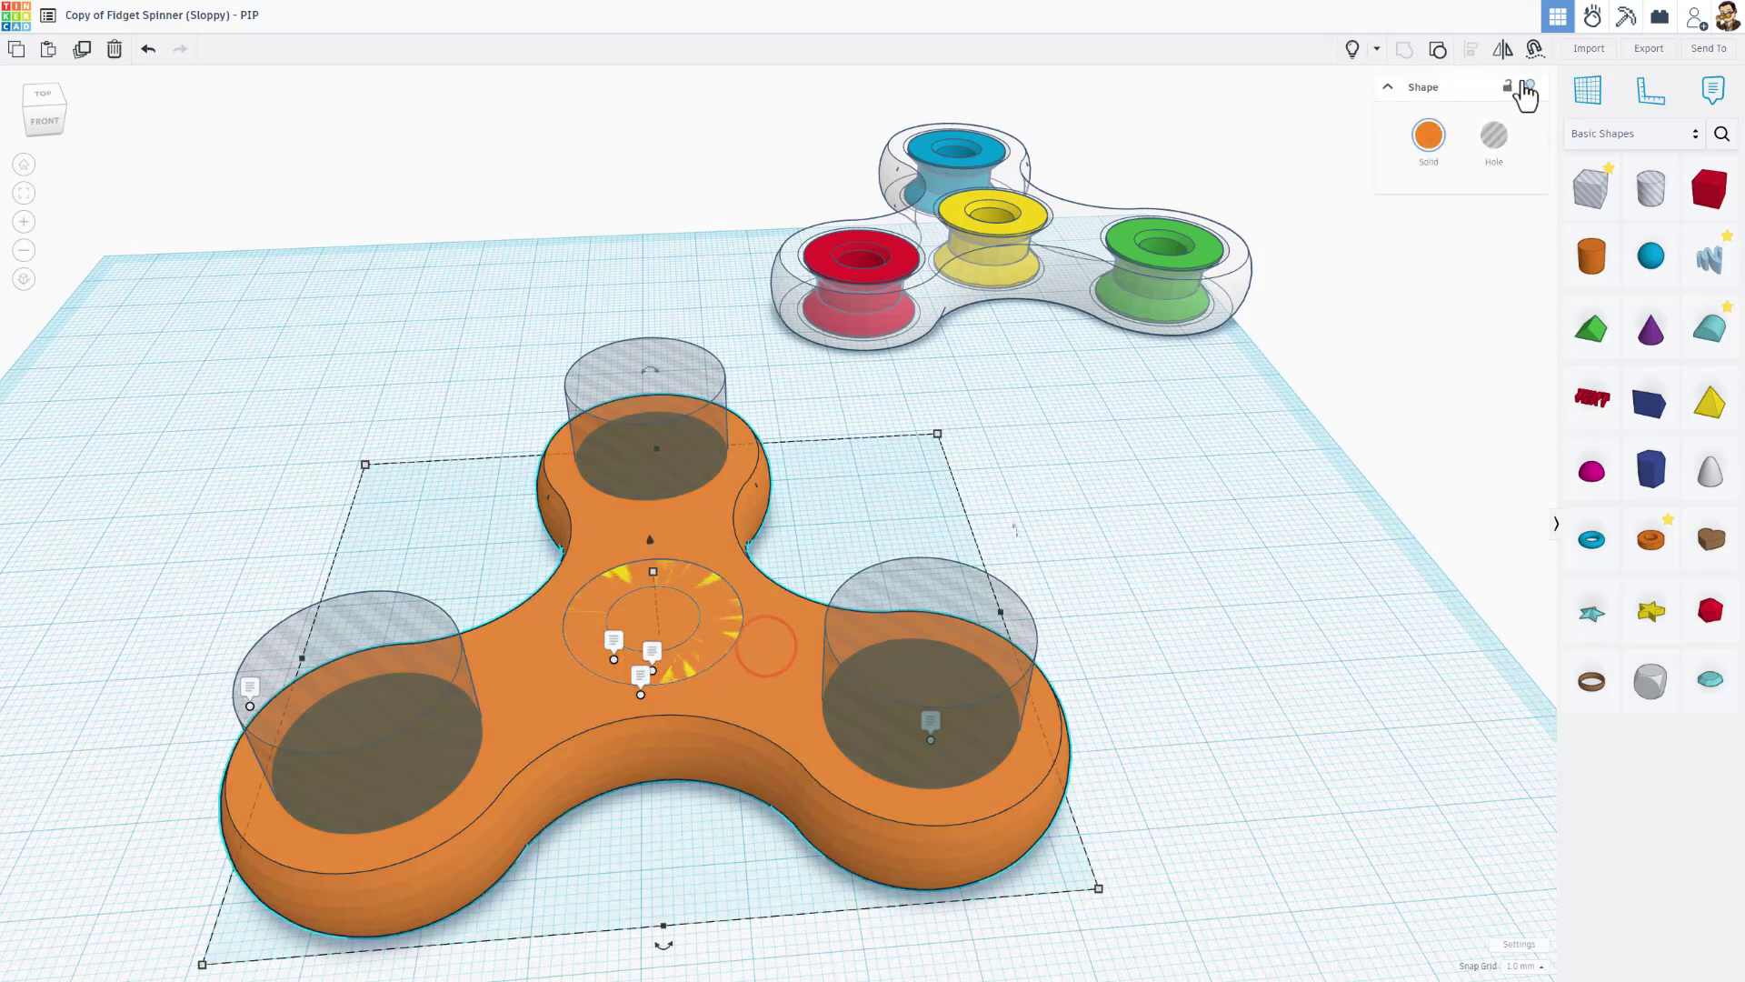
{"action": "left_click", "coordinate": [733, 626]}
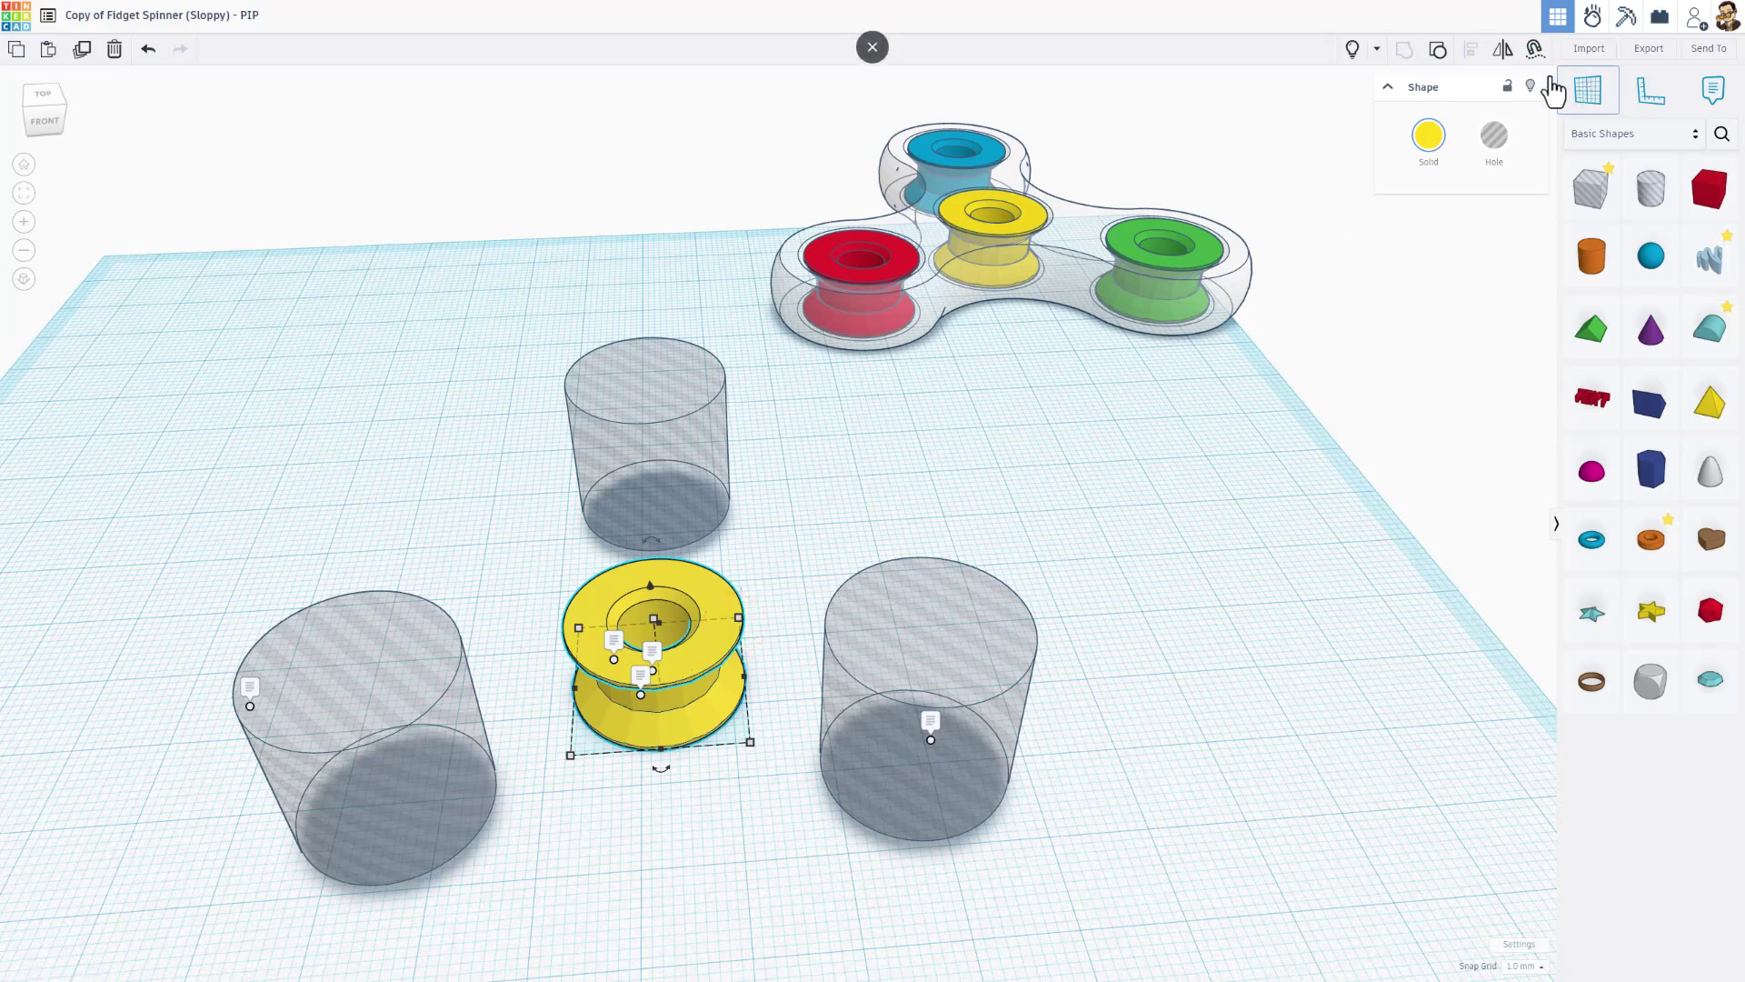
{"action": "left_click", "coordinate": [1504, 85]}
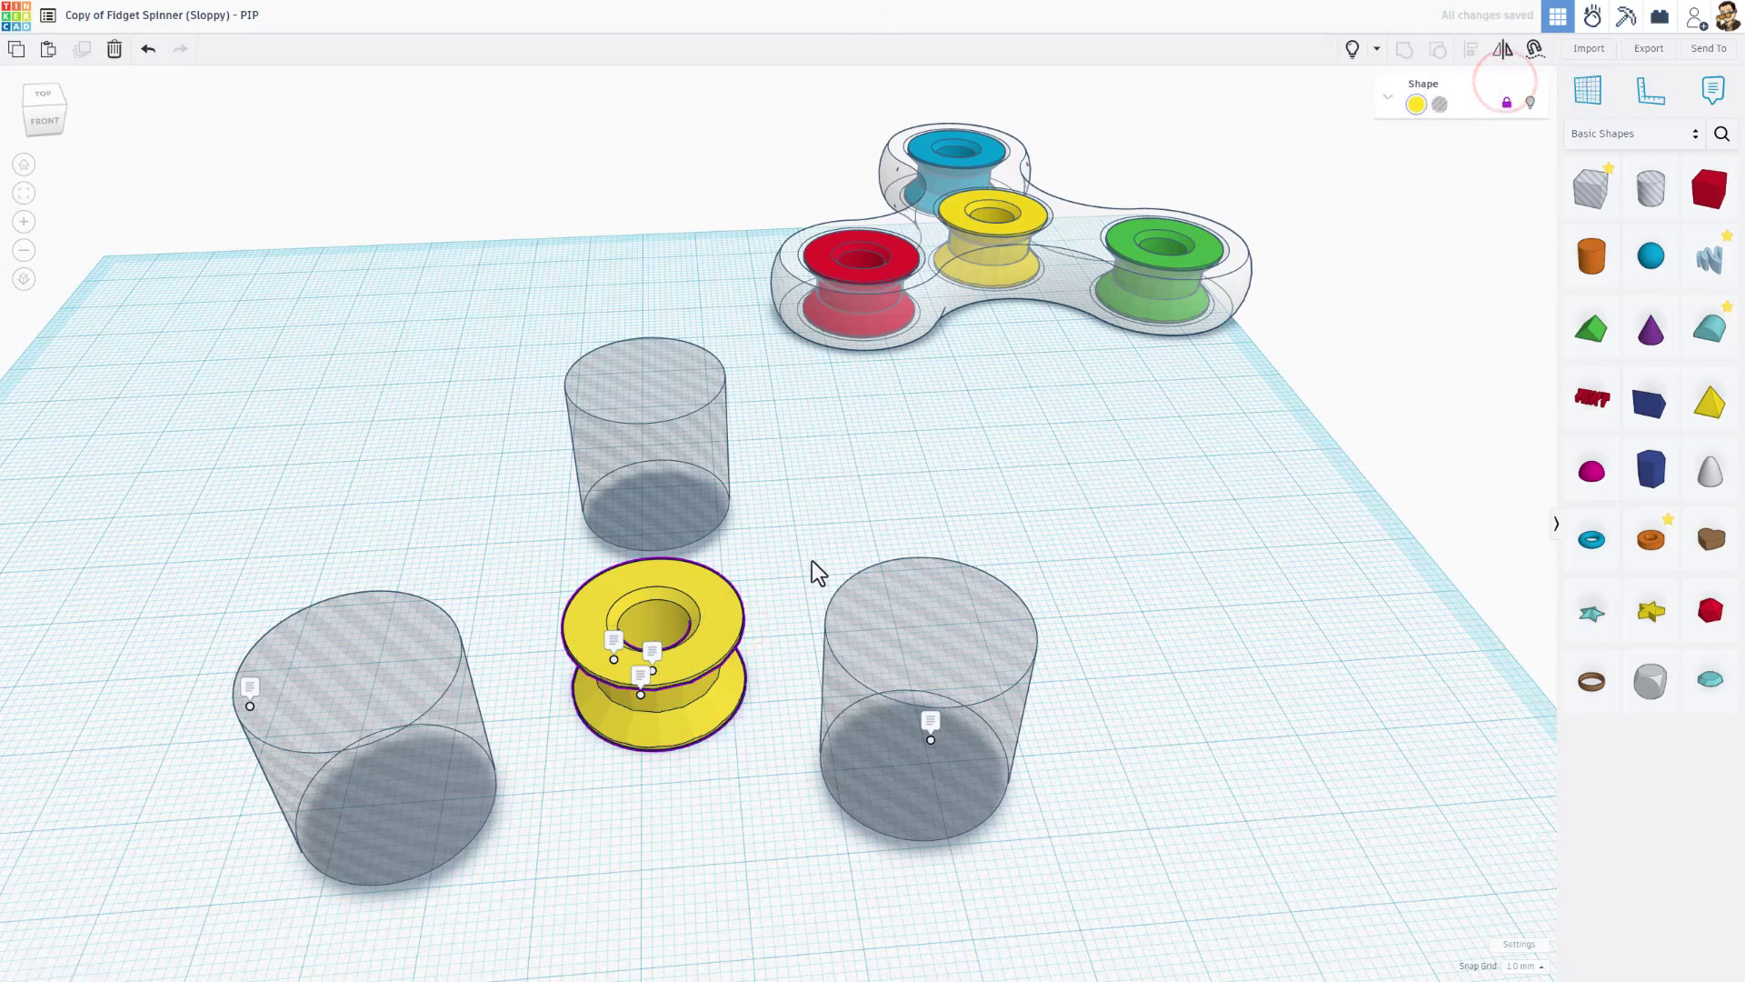
Show All and group the orange body with its hole cylinders to cut the lobe pockets.
{"action": "left_click", "coordinate": [1351, 50]}
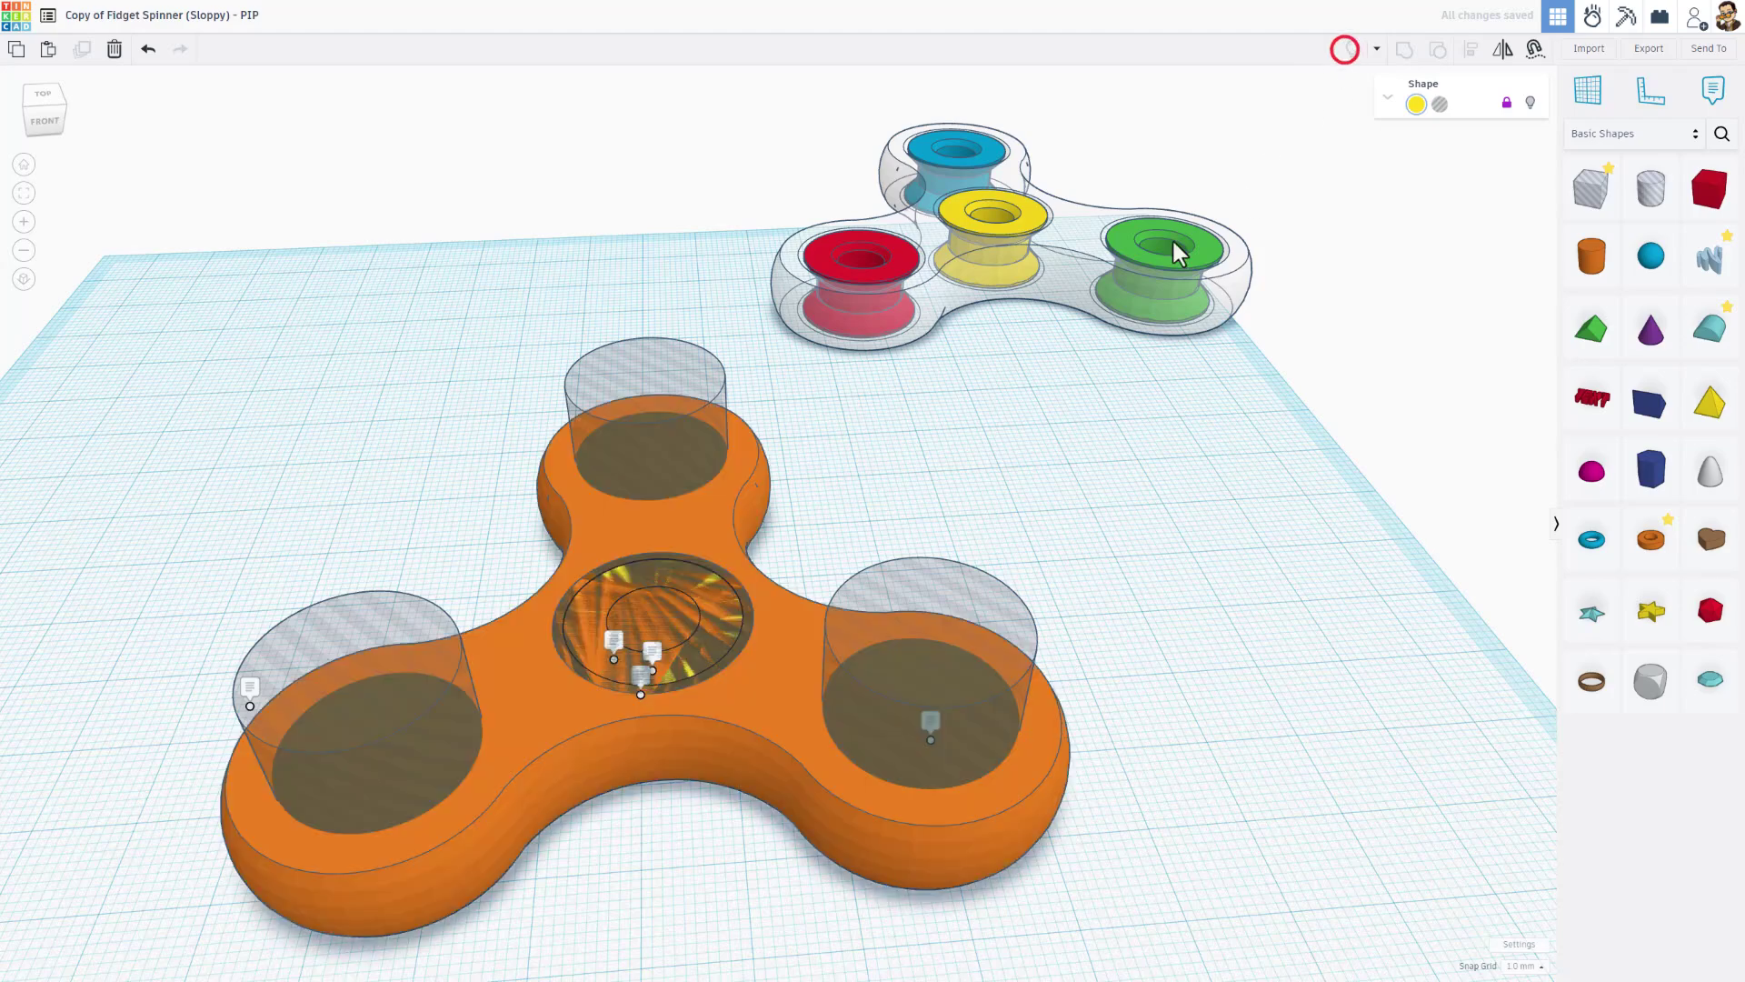
{"action": "left_click", "coordinate": [275, 405]}
{"action": "left_click_drag", "start_coordinate": [332, 342], "coordinate": [805, 793]}
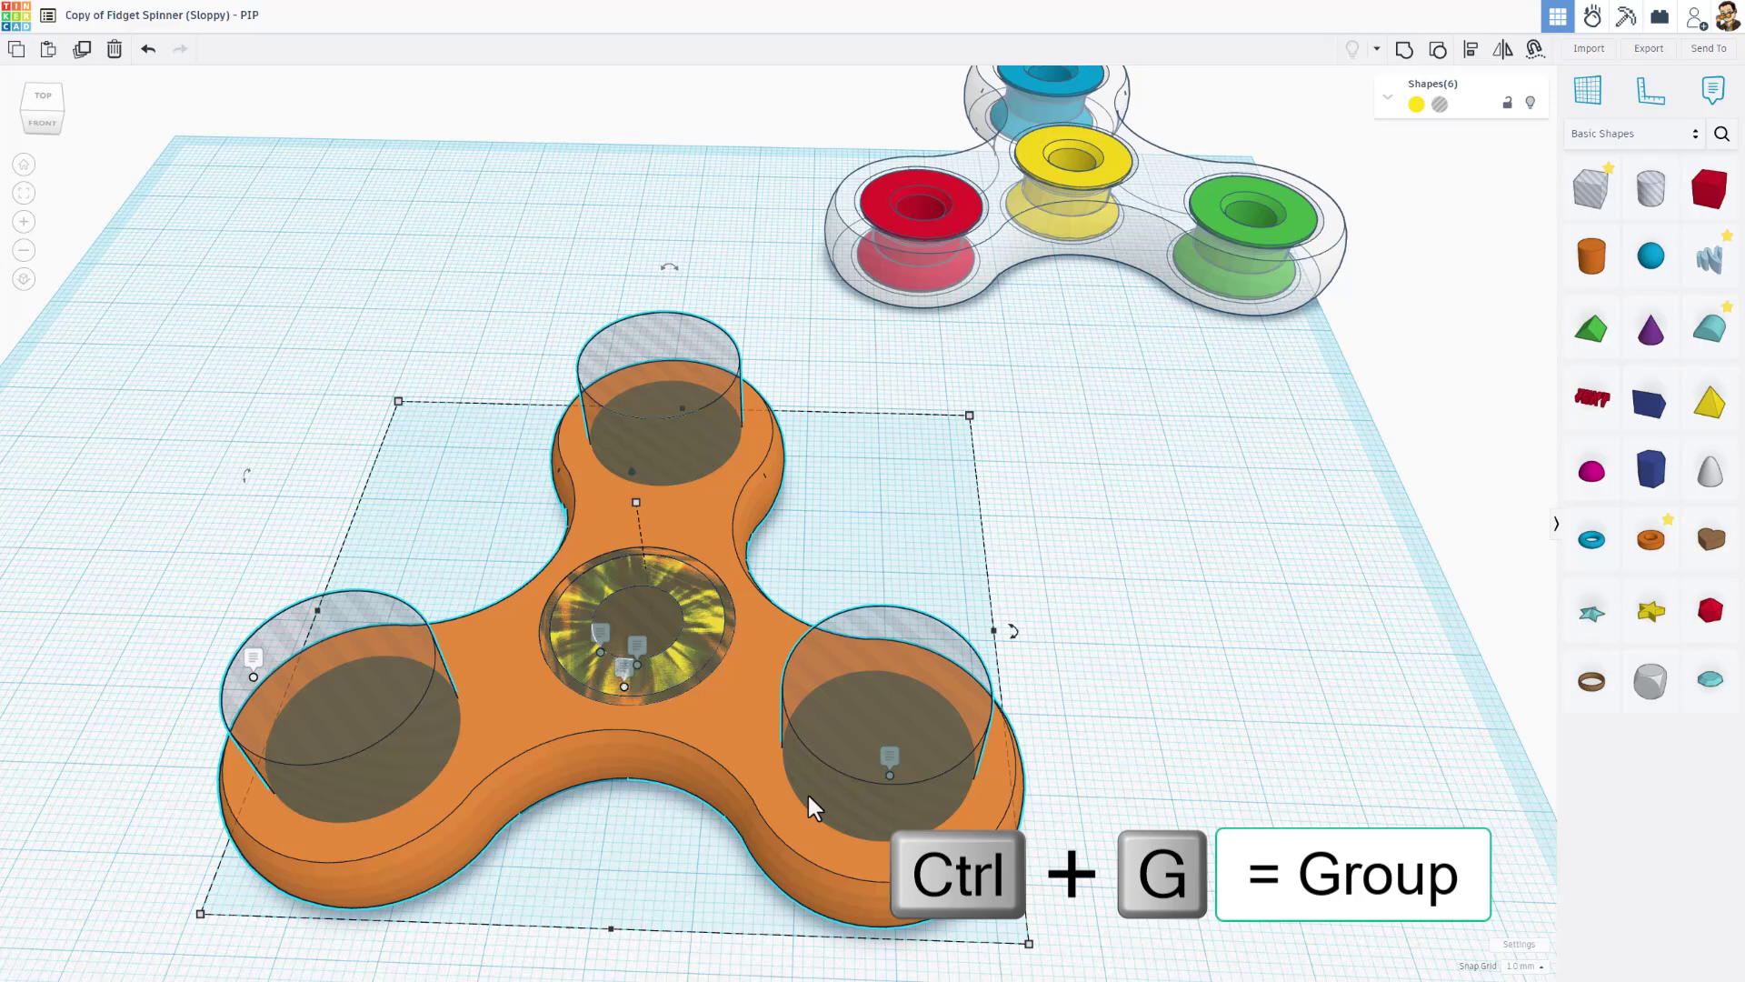
{"action": "key", "text": "ctrl+g"}
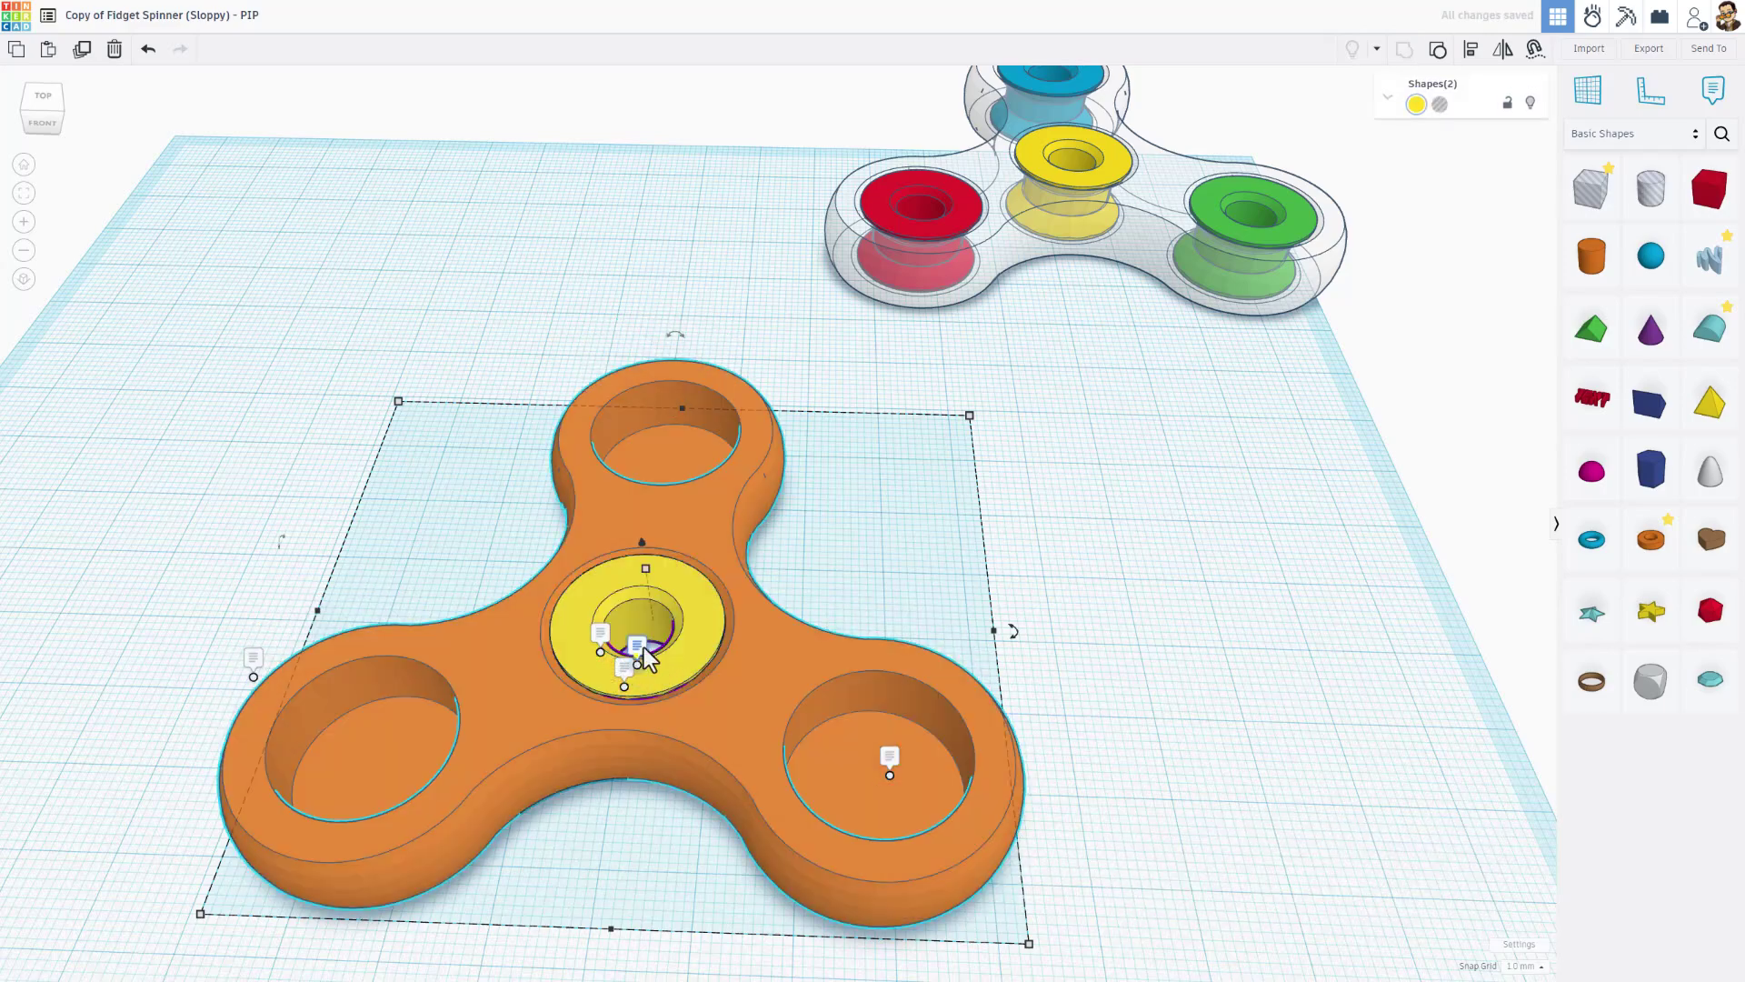
{"action": "right_click_drag", "start_coordinate": [632, 664], "coordinate": [511, 704]}
Export the selected spinner and spool as 'Copy of Fidget Spinner (Sloppy) - PIP.stl'.
{"action": "right_click_drag", "start_coordinate": [904, 518], "coordinate": [549, 413]}
{"action": "left_click_drag", "start_coordinate": [549, 414], "coordinate": [998, 750]}
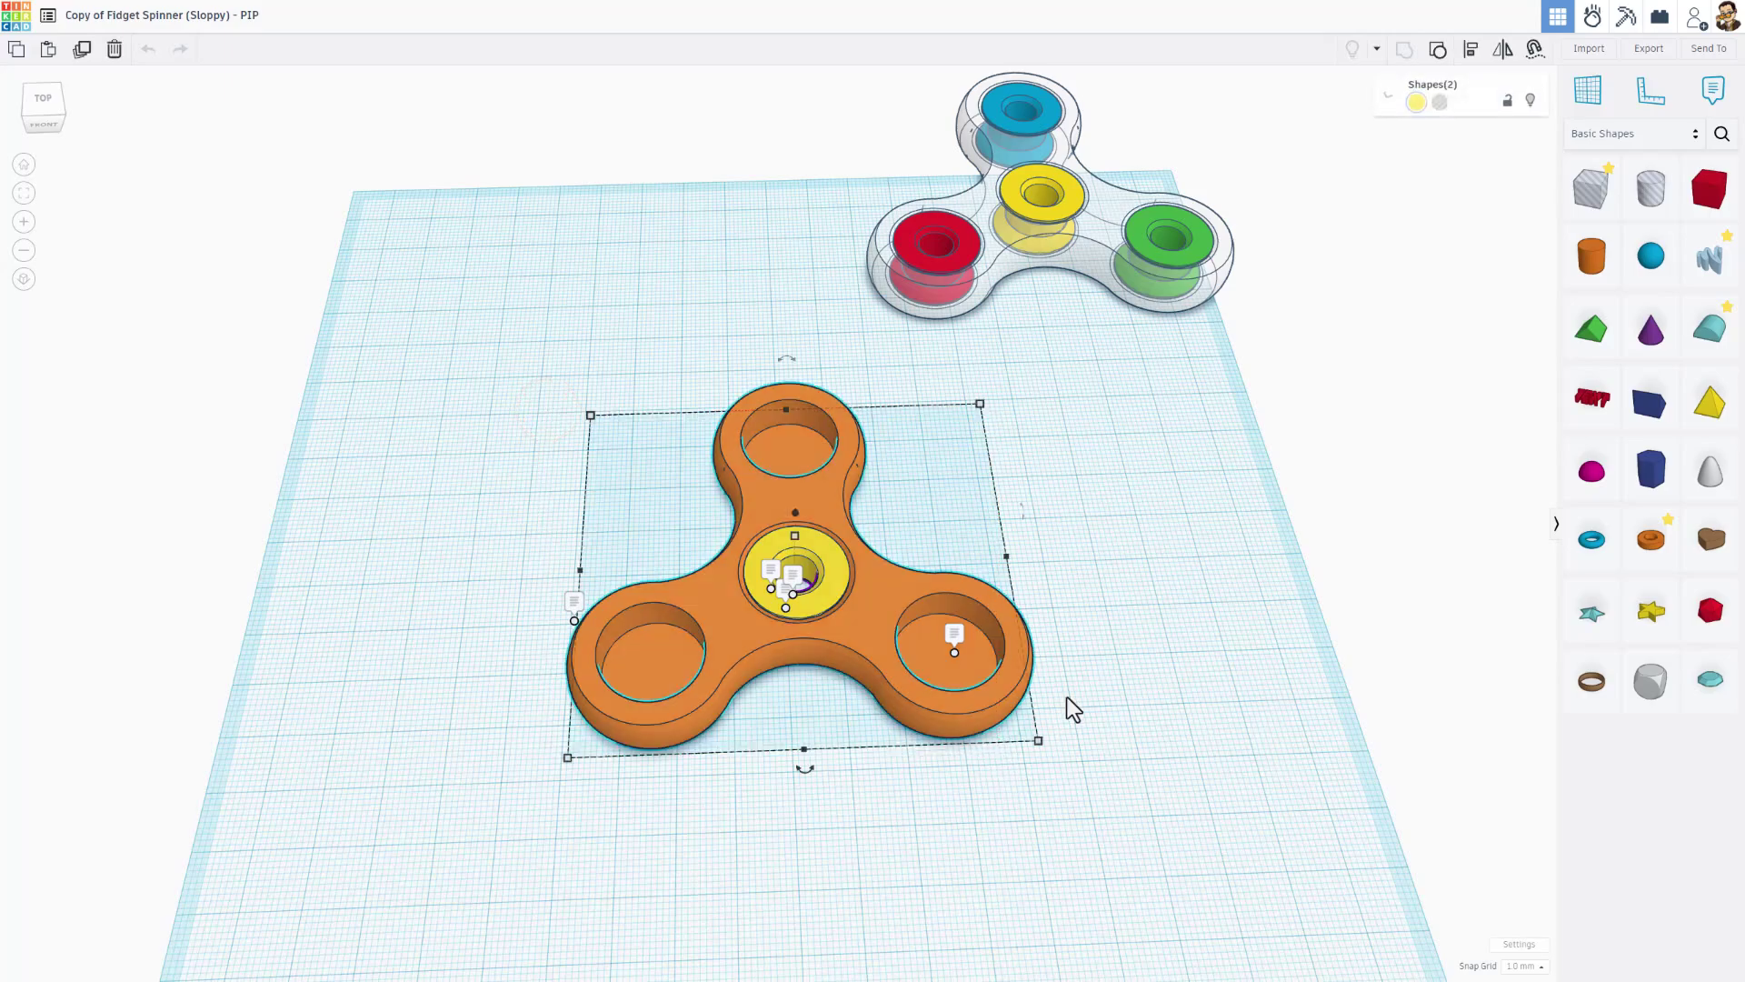
{"action": "left_click", "coordinate": [1653, 50]}
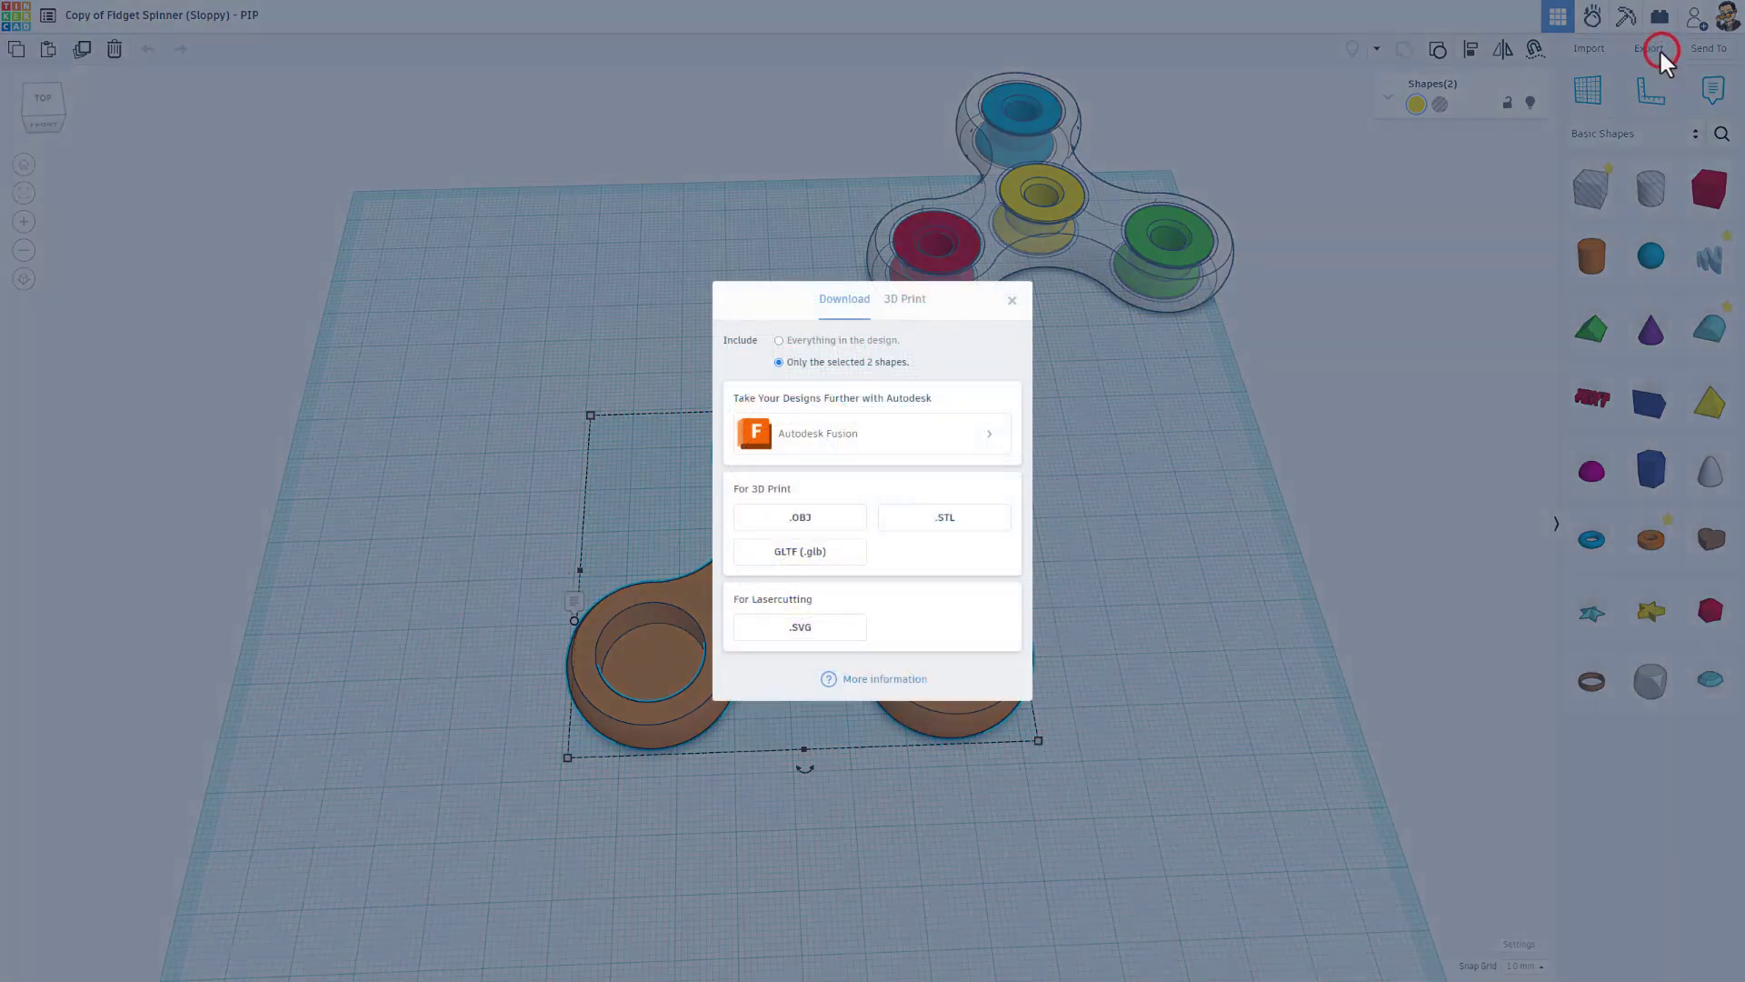
{"action": "left_click", "coordinate": [897, 520]}
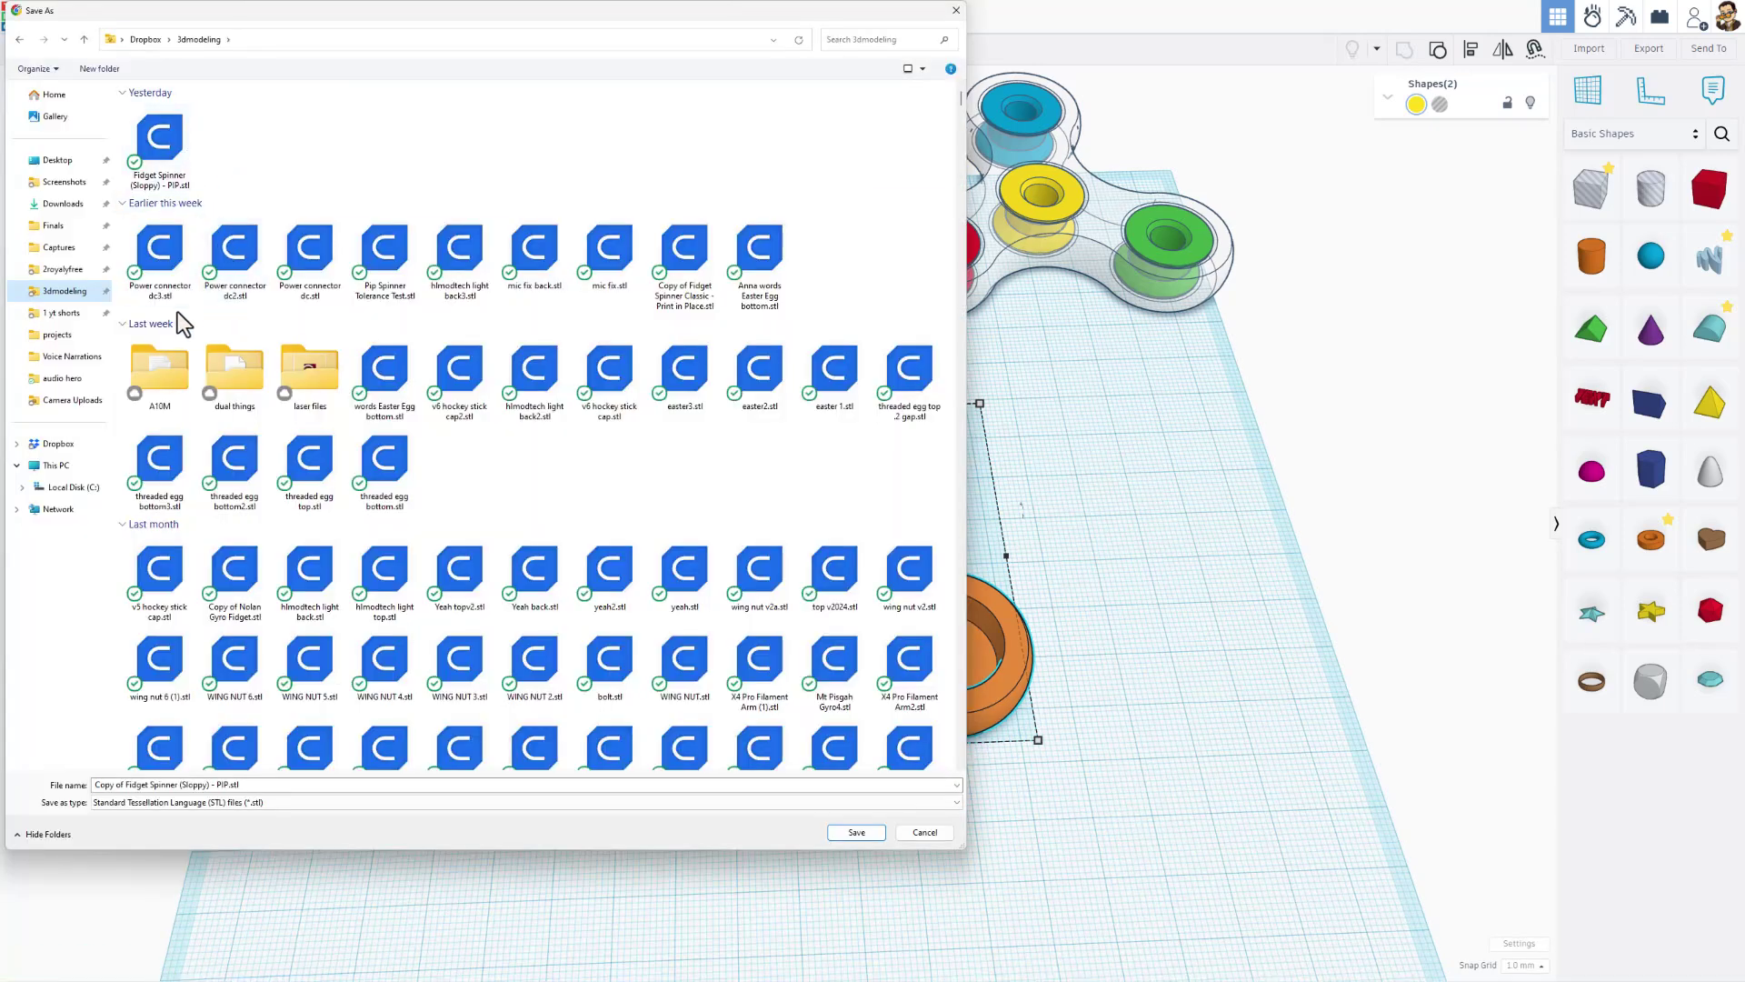
{"action": "left_click", "coordinate": [855, 832]}
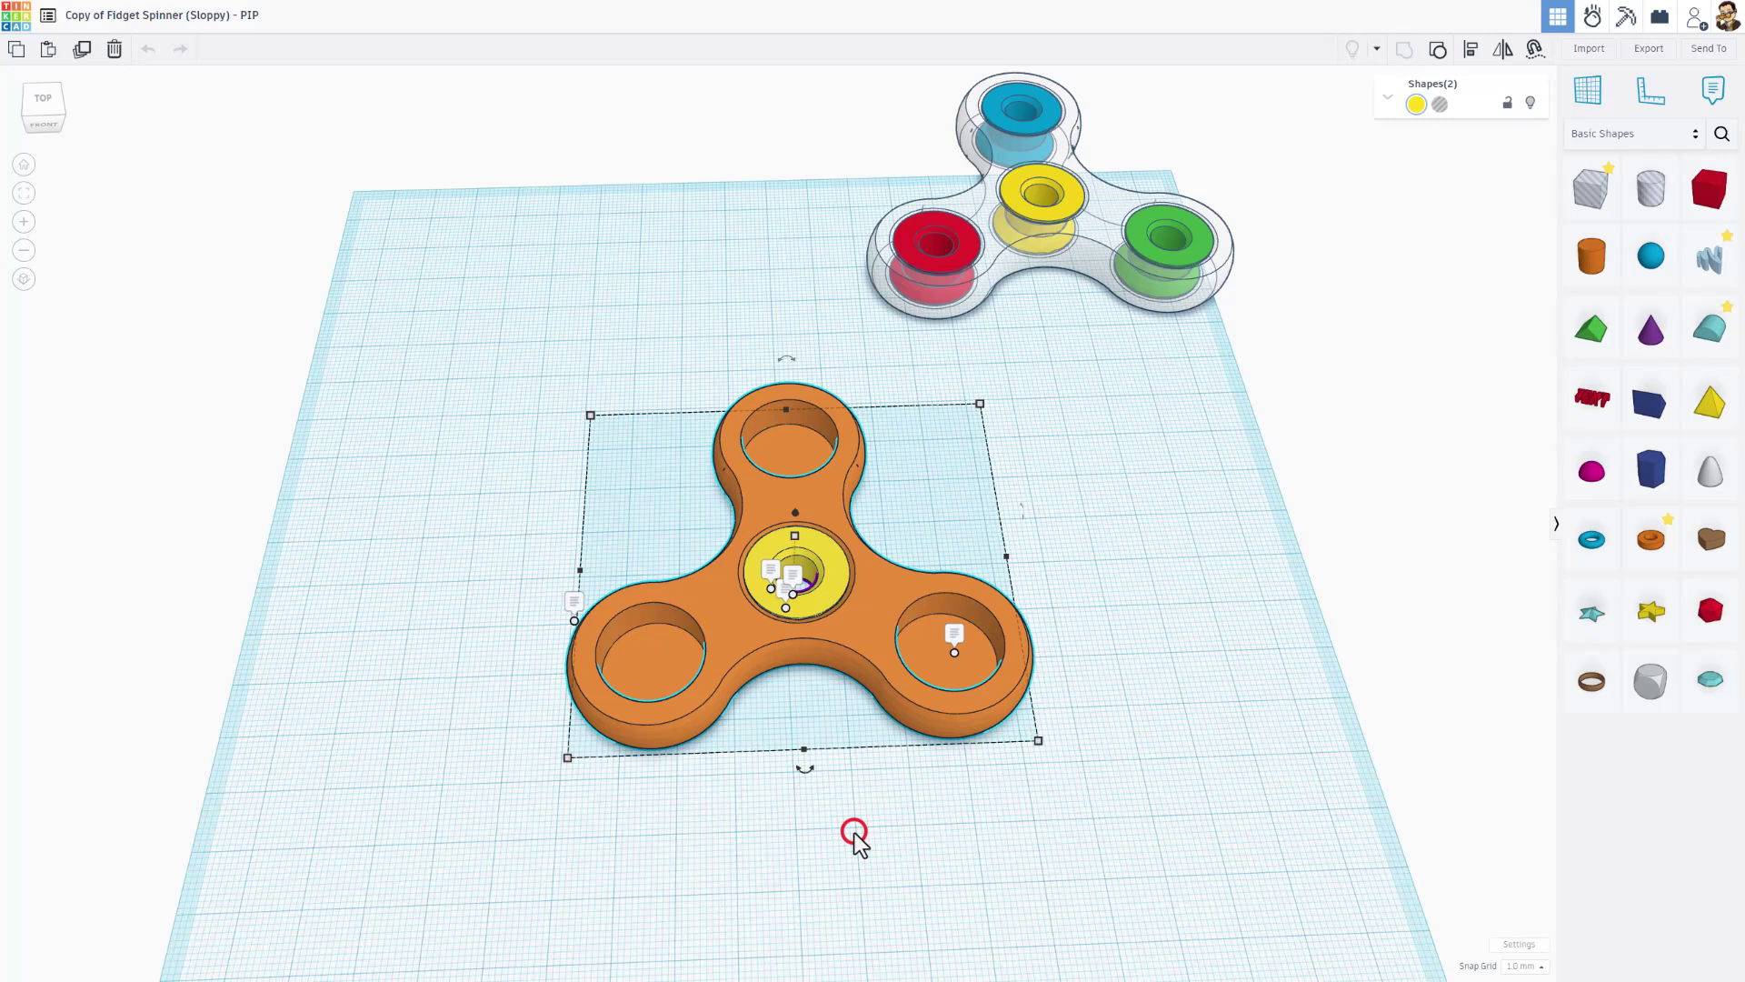
Launch ArtillerySlicer and add the spinner STL, loading it as an 81.95 x 74.08 x 10 mm model.
{"action": "right_click_drag", "start_coordinate": [1169, 701], "coordinate": [1144, 669]}
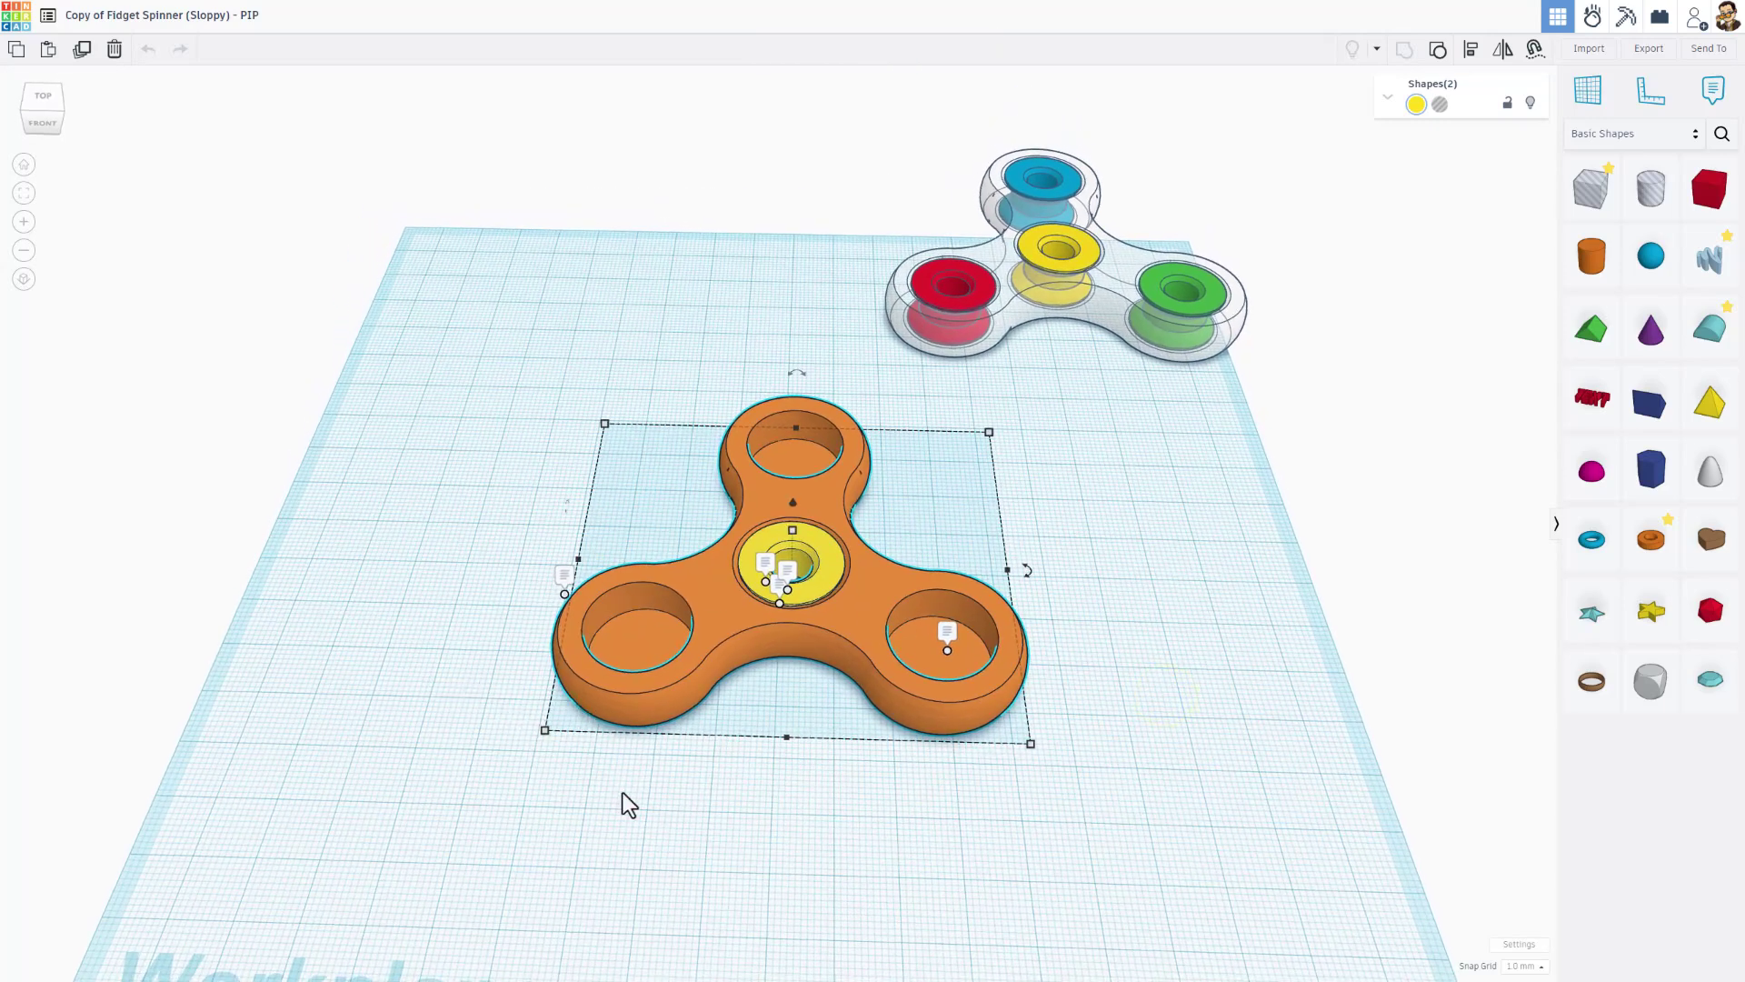
{"action": "key", "text": "super"}
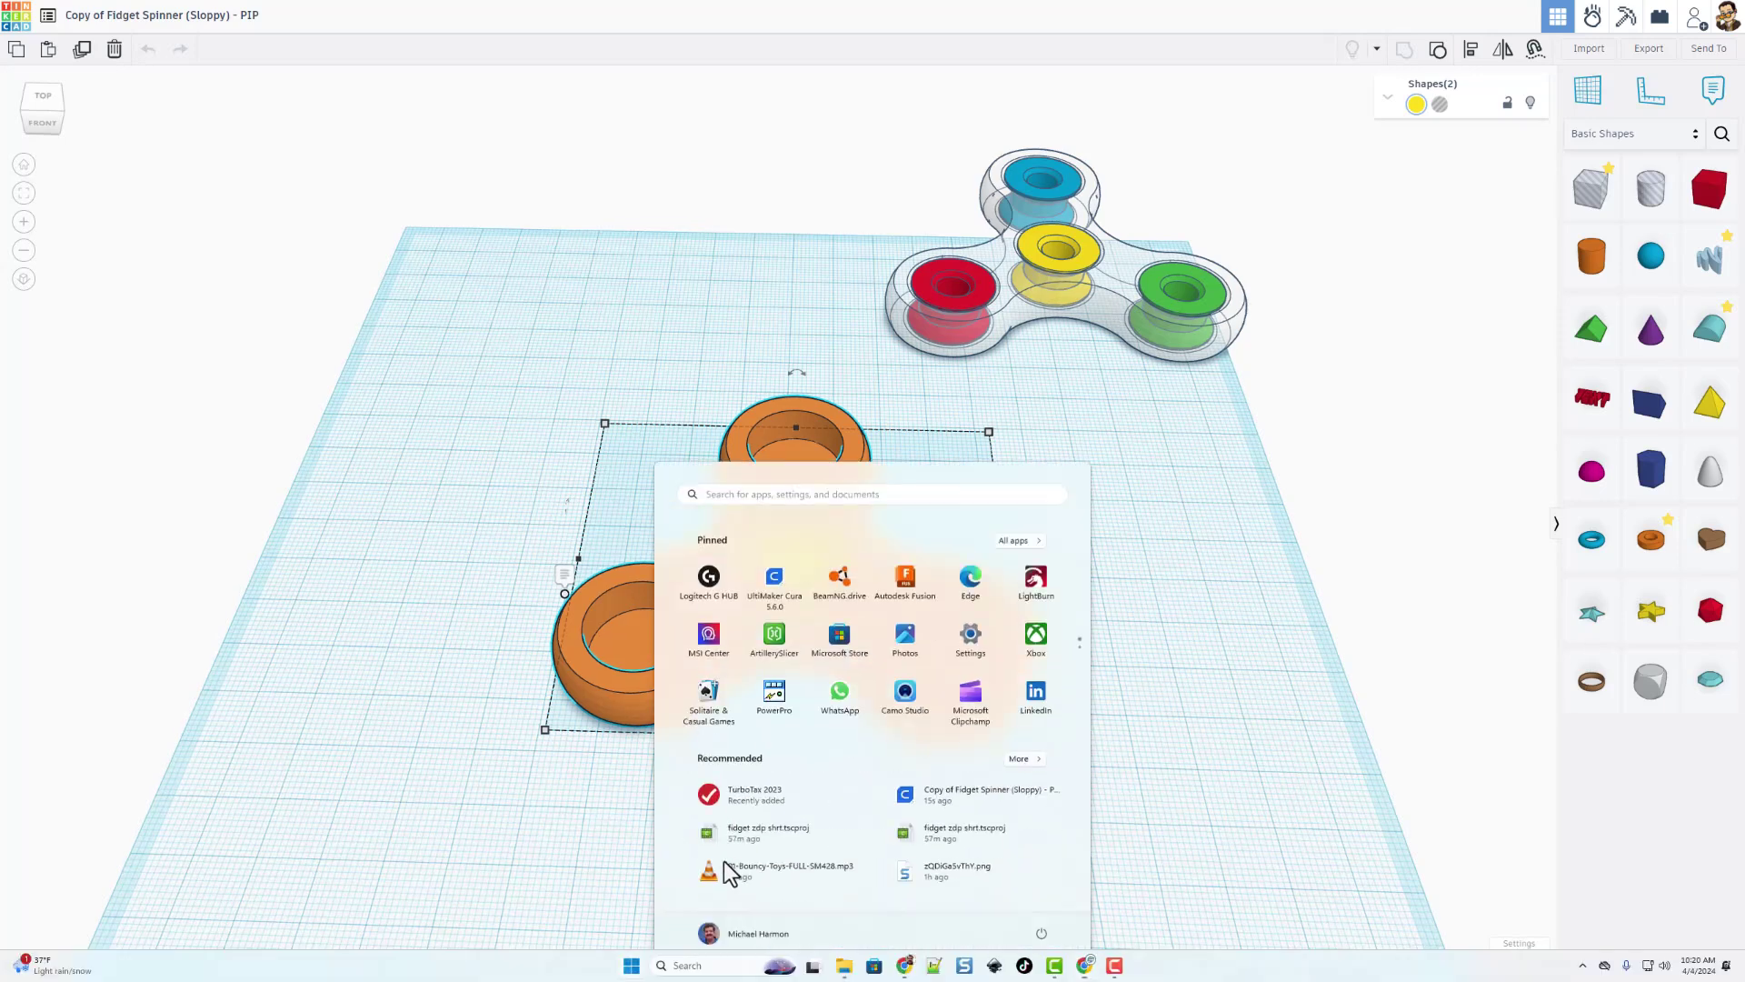
{"action": "left_click", "coordinate": [774, 622]}
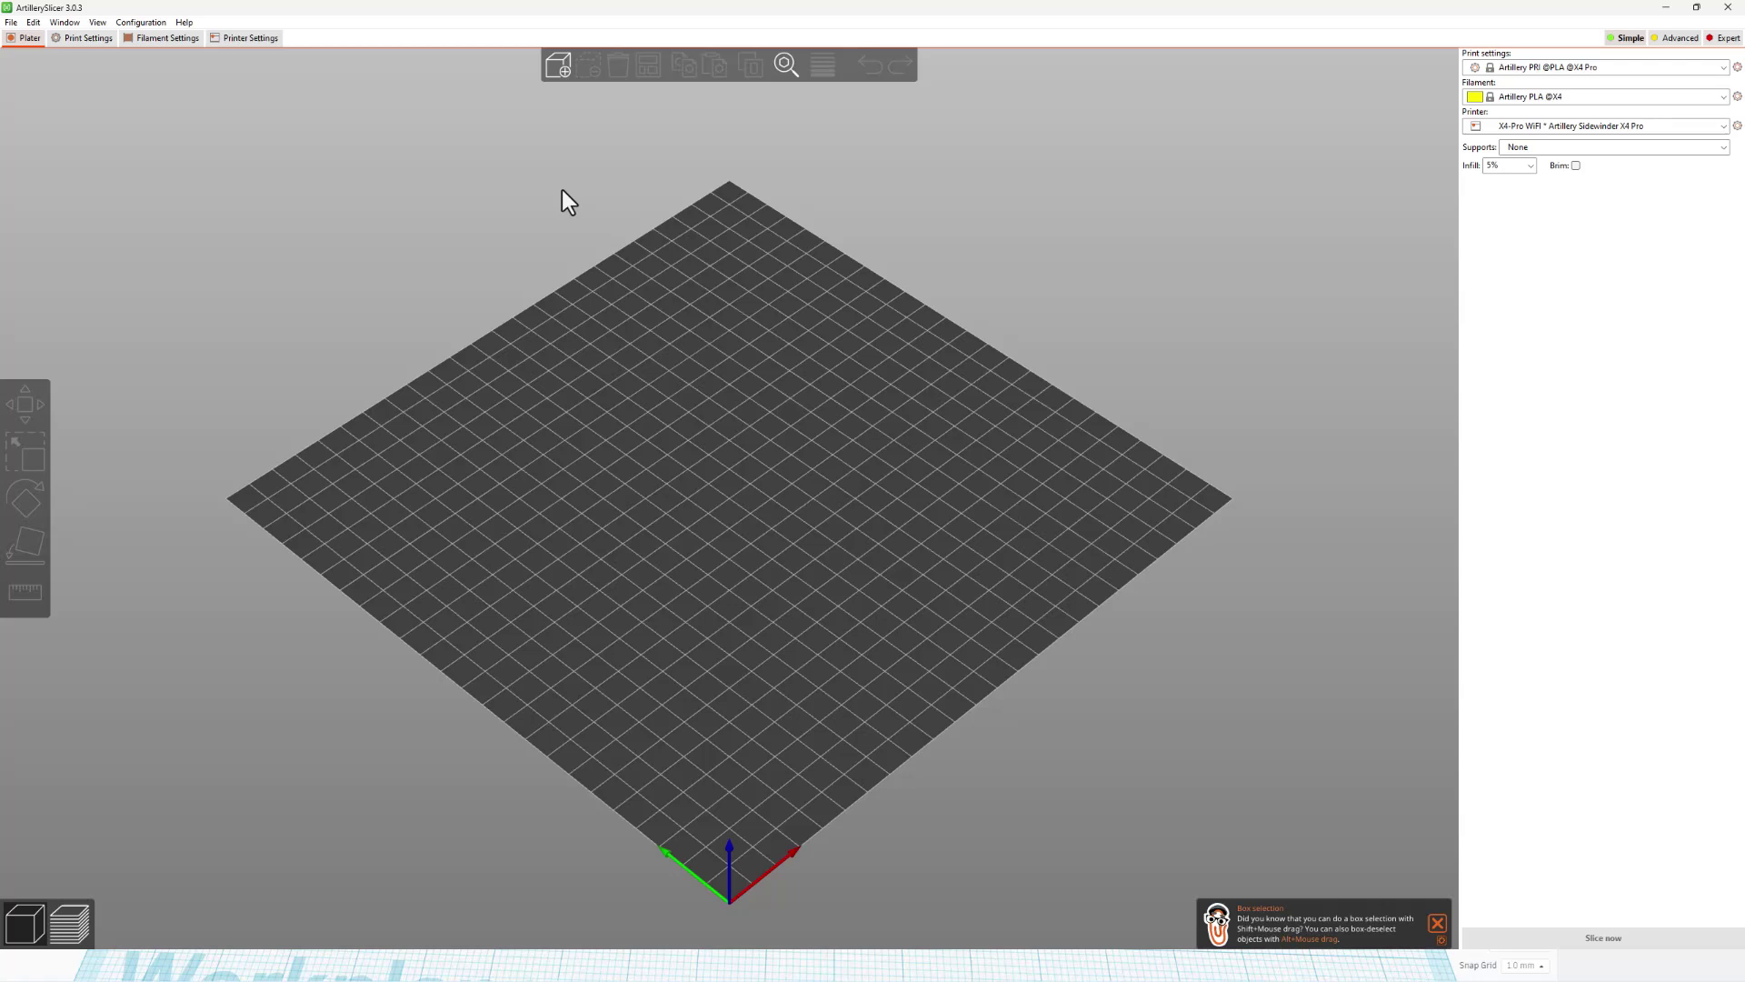
{"action": "left_click", "coordinate": [560, 67]}
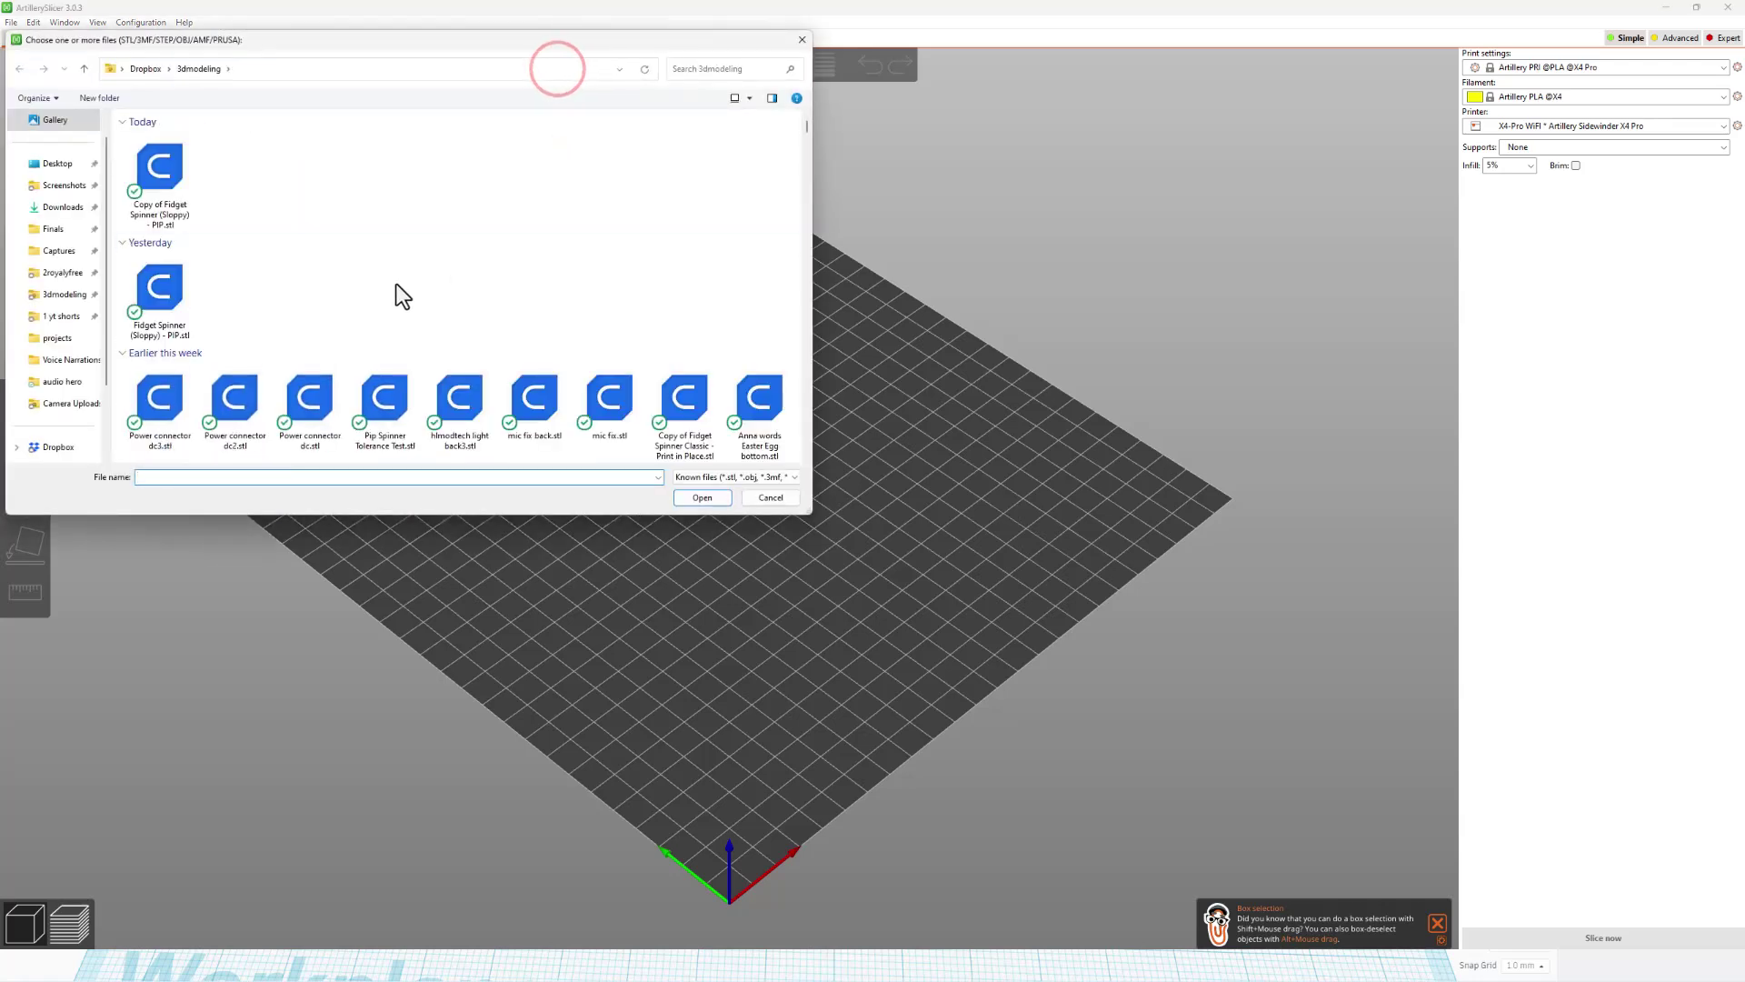
{"action": "double_click", "coordinate": [156, 178]}
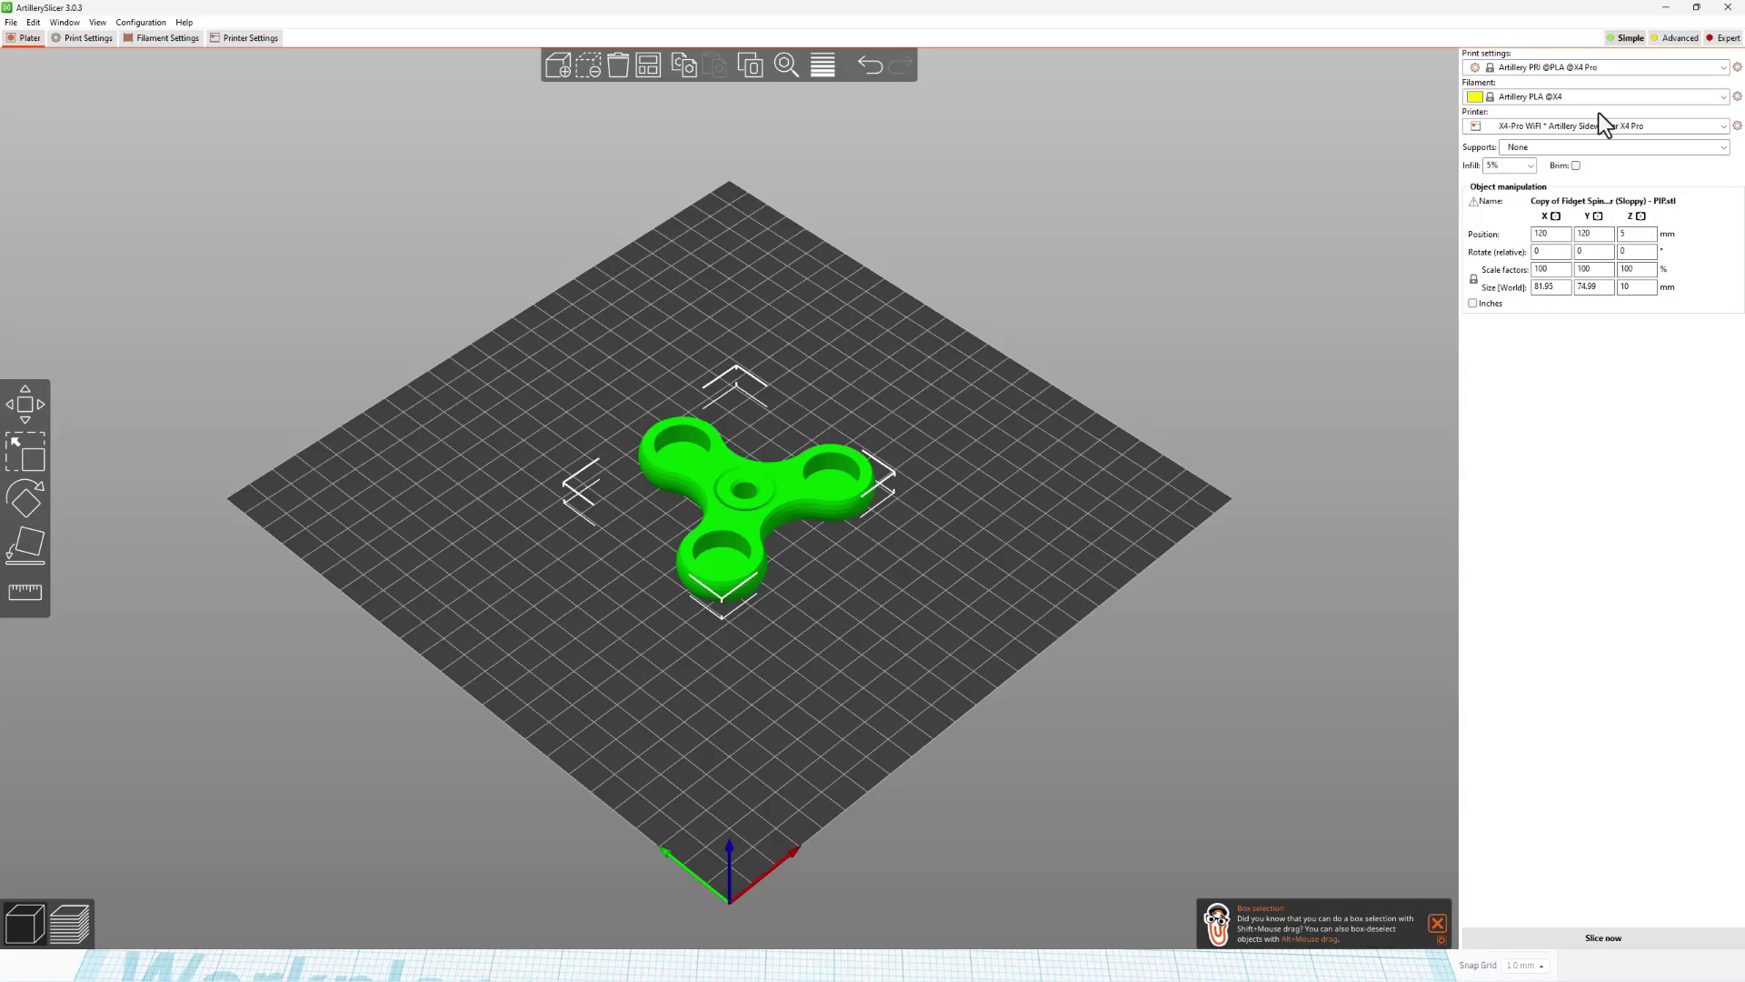
{"action": "left_click", "coordinate": [88, 37]}
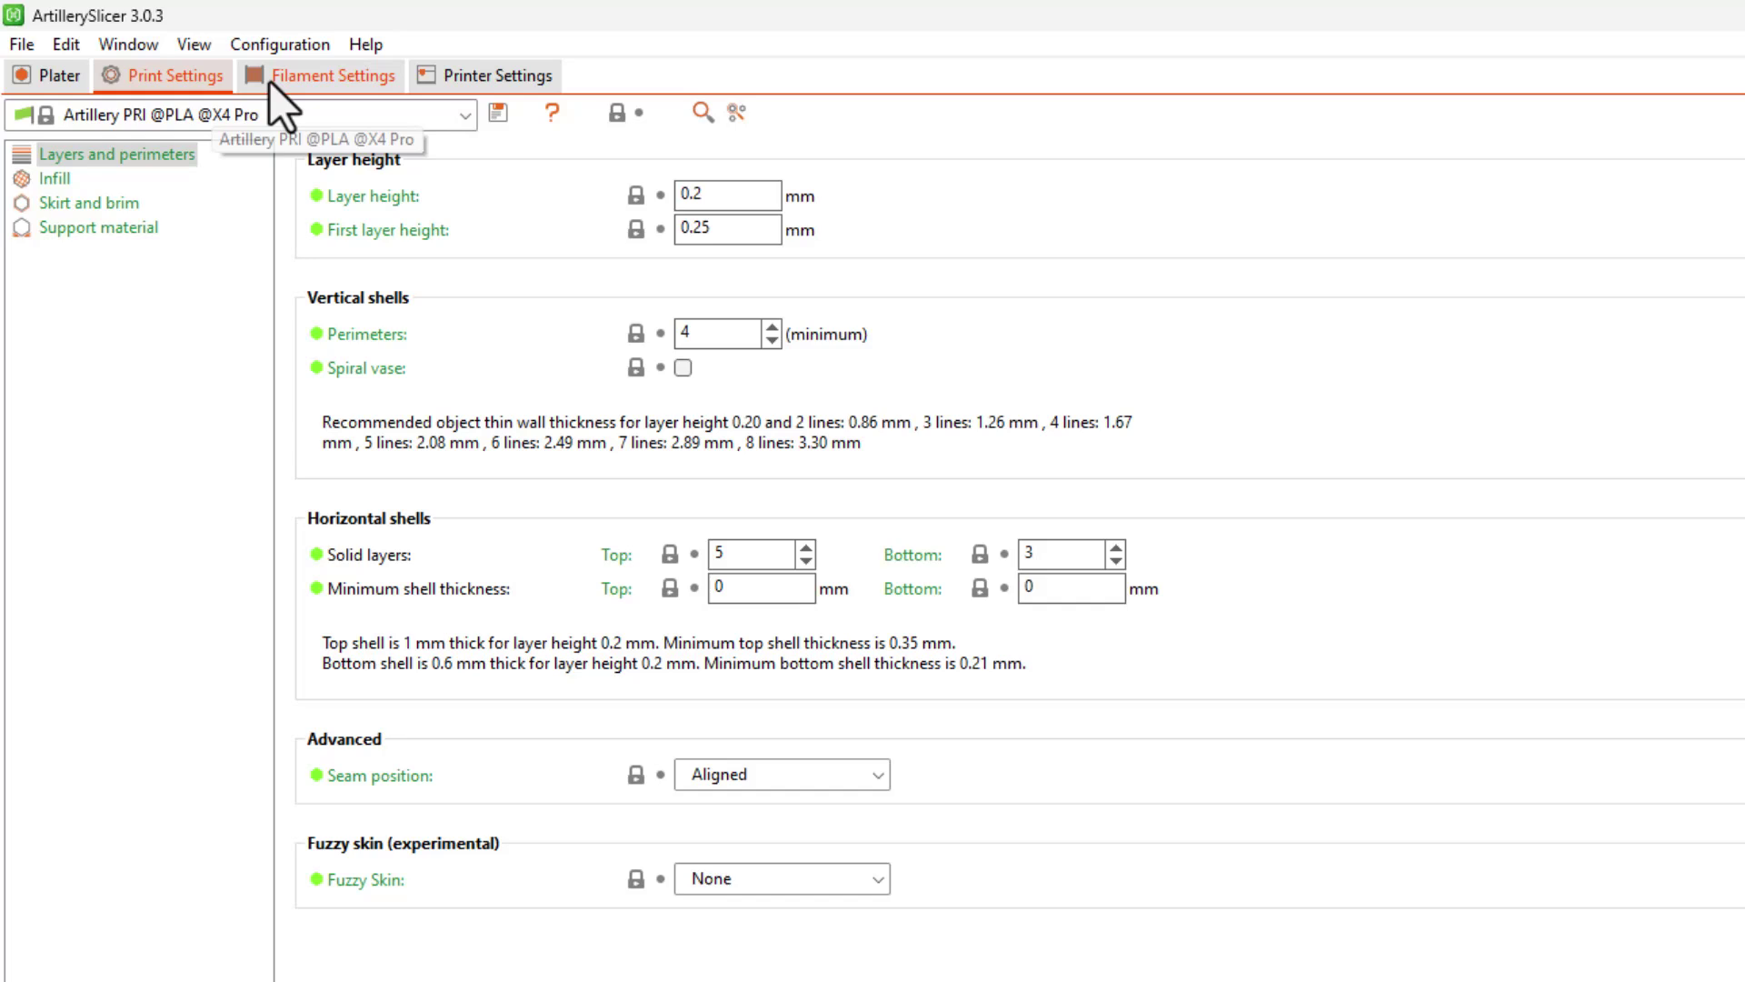
{"action": "left_click", "coordinate": [44, 181]}
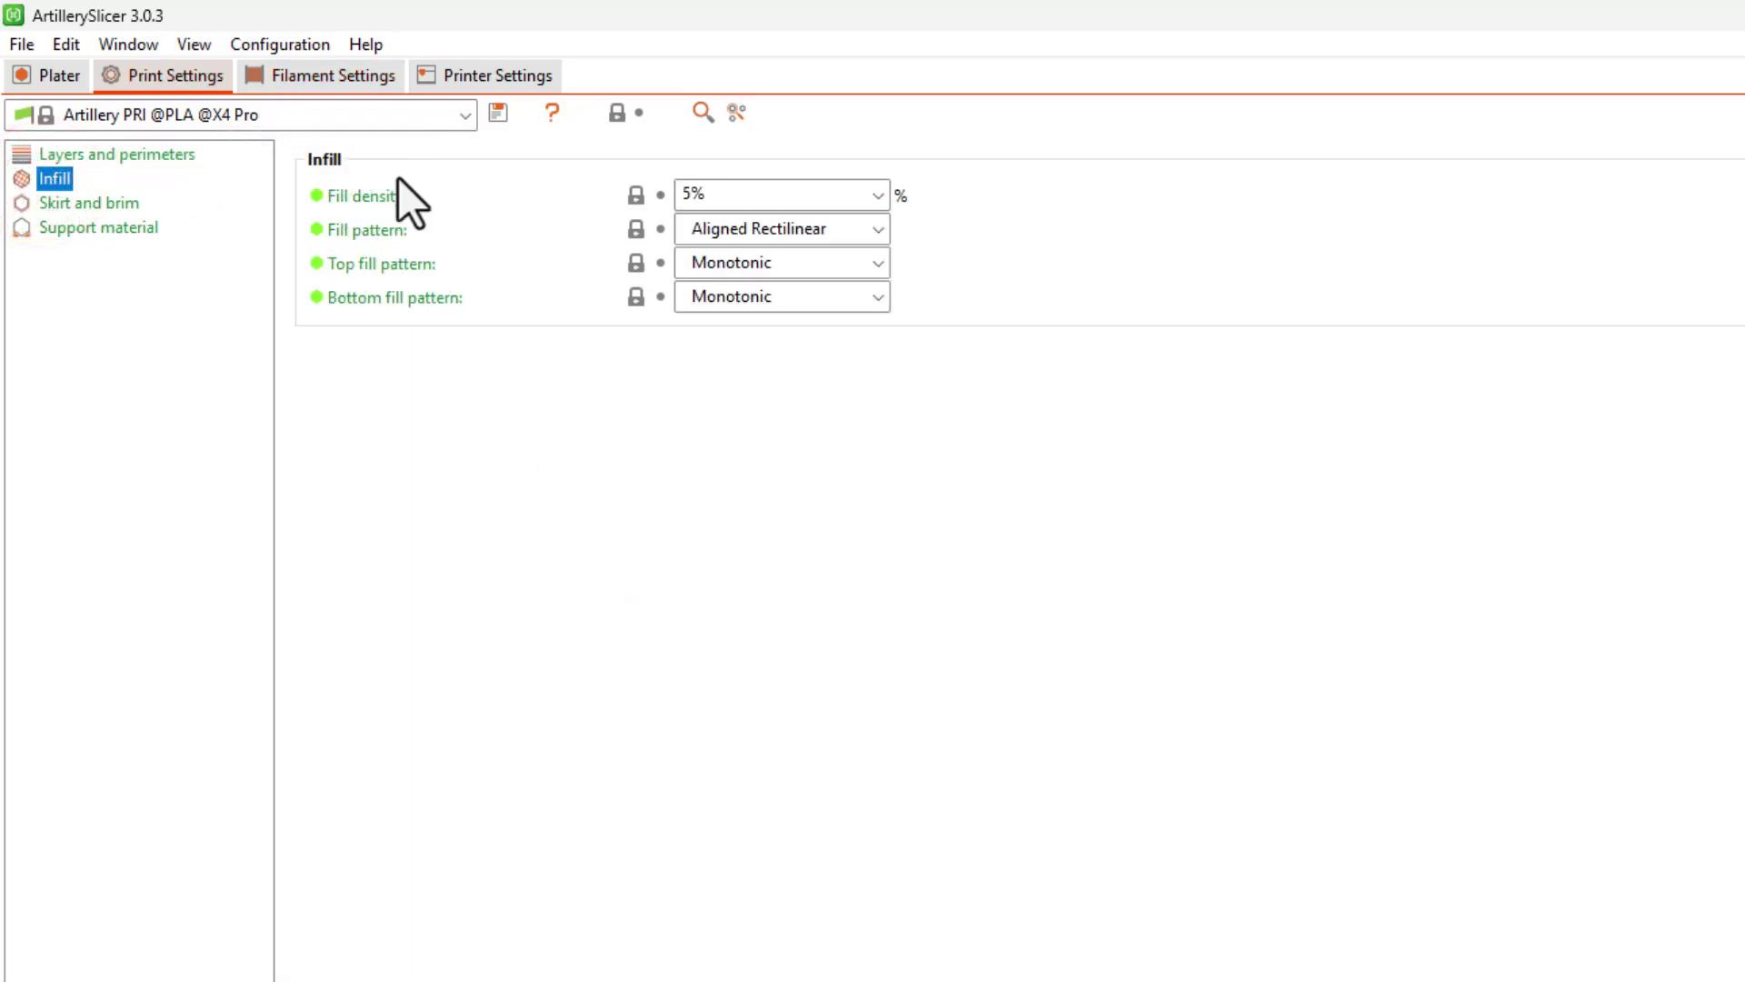
{"action": "left_click", "coordinate": [287, 75]}
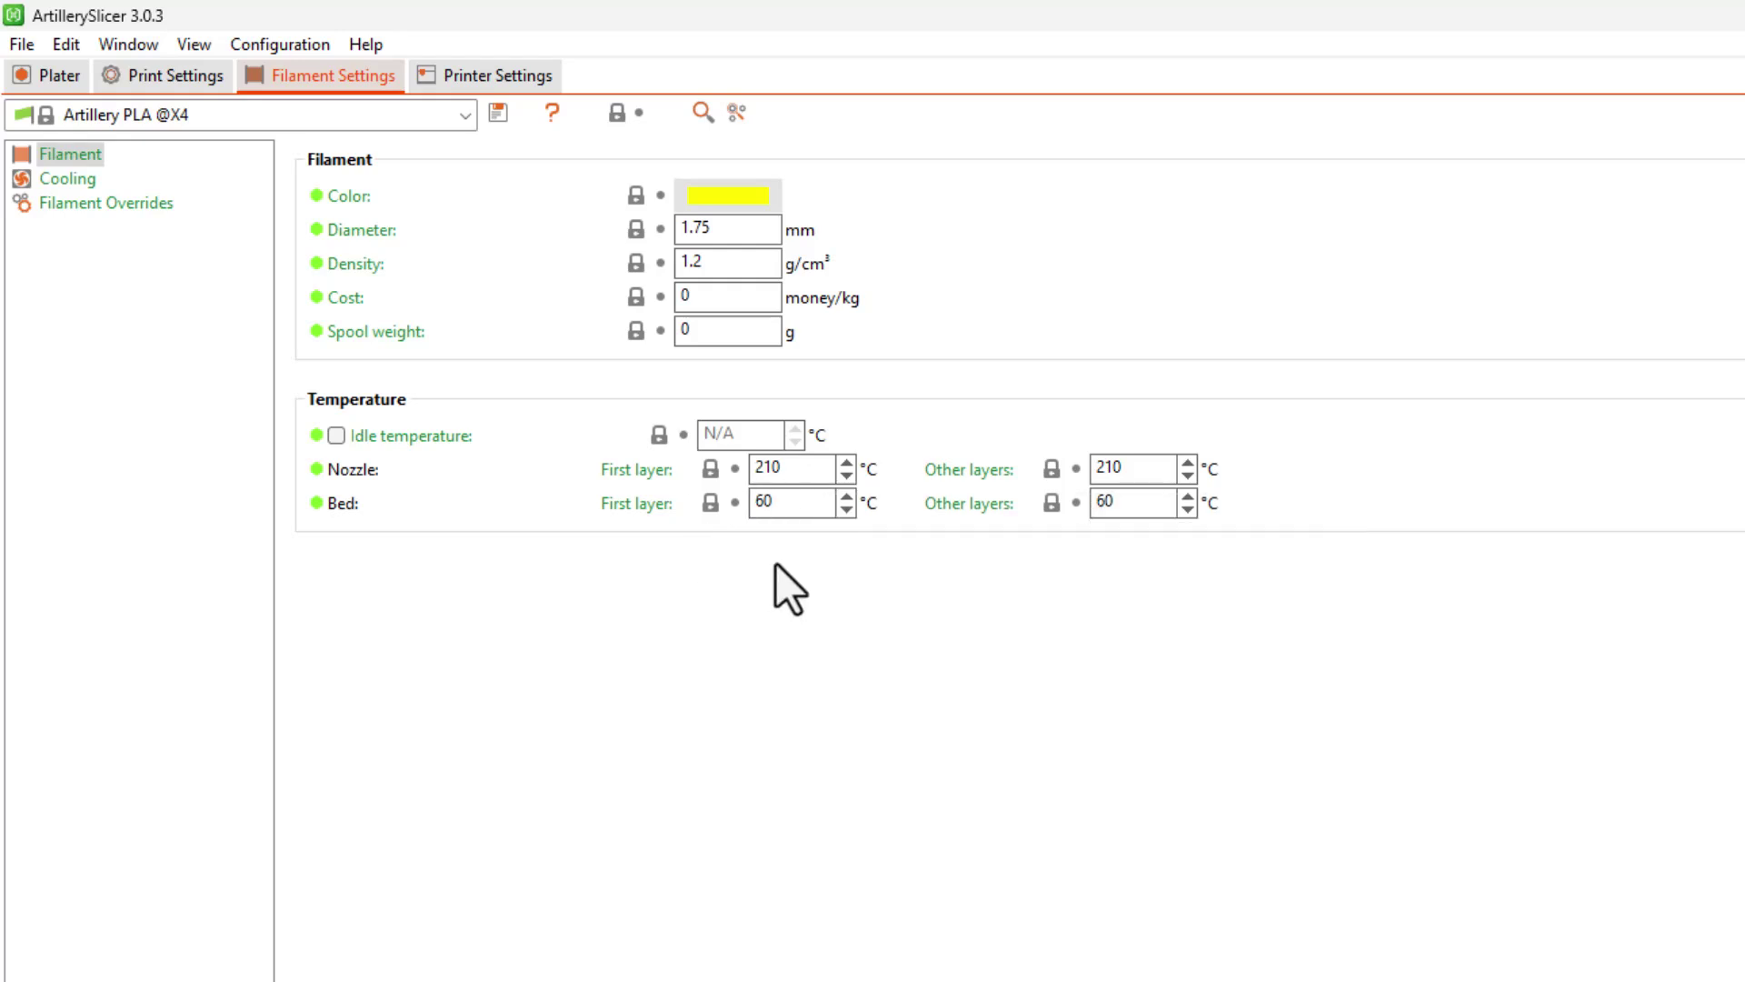
{"action": "left_click", "coordinate": [53, 74]}
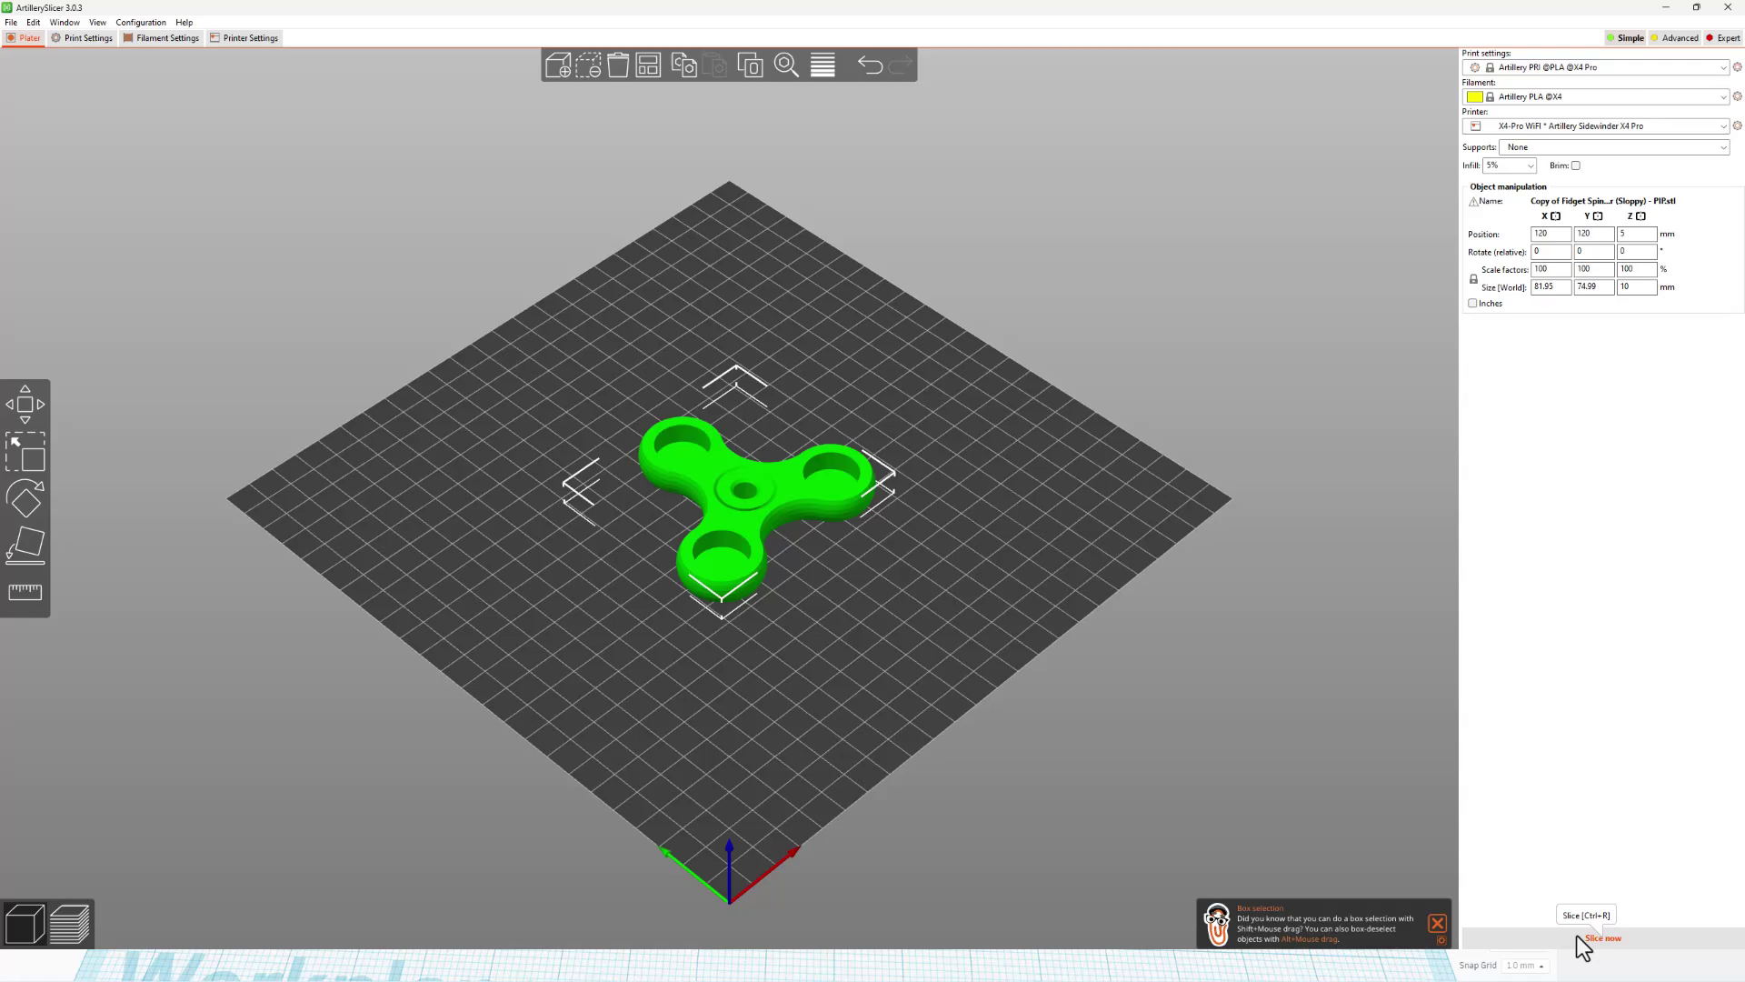
Slice the spinner into a 41-minute, 17.06 g print and upload the G-code to the printer to print.
{"action": "left_click", "coordinate": [1578, 937]}
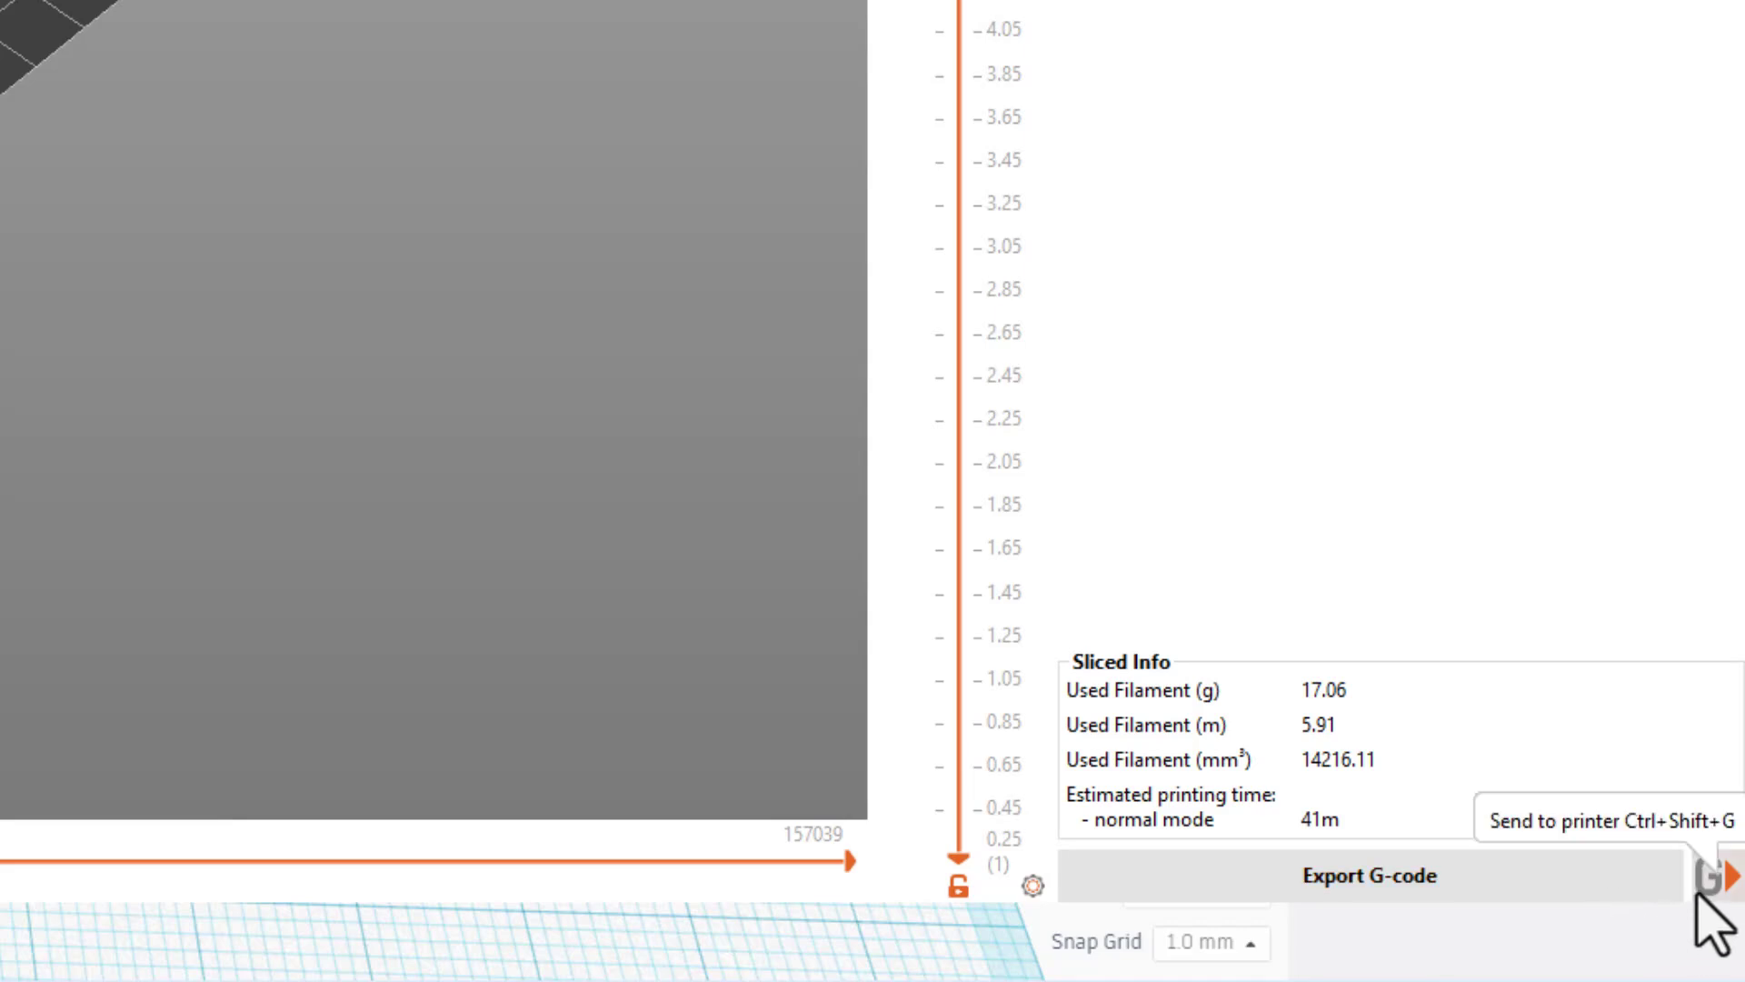
{"action": "left_click", "coordinate": [1711, 877]}
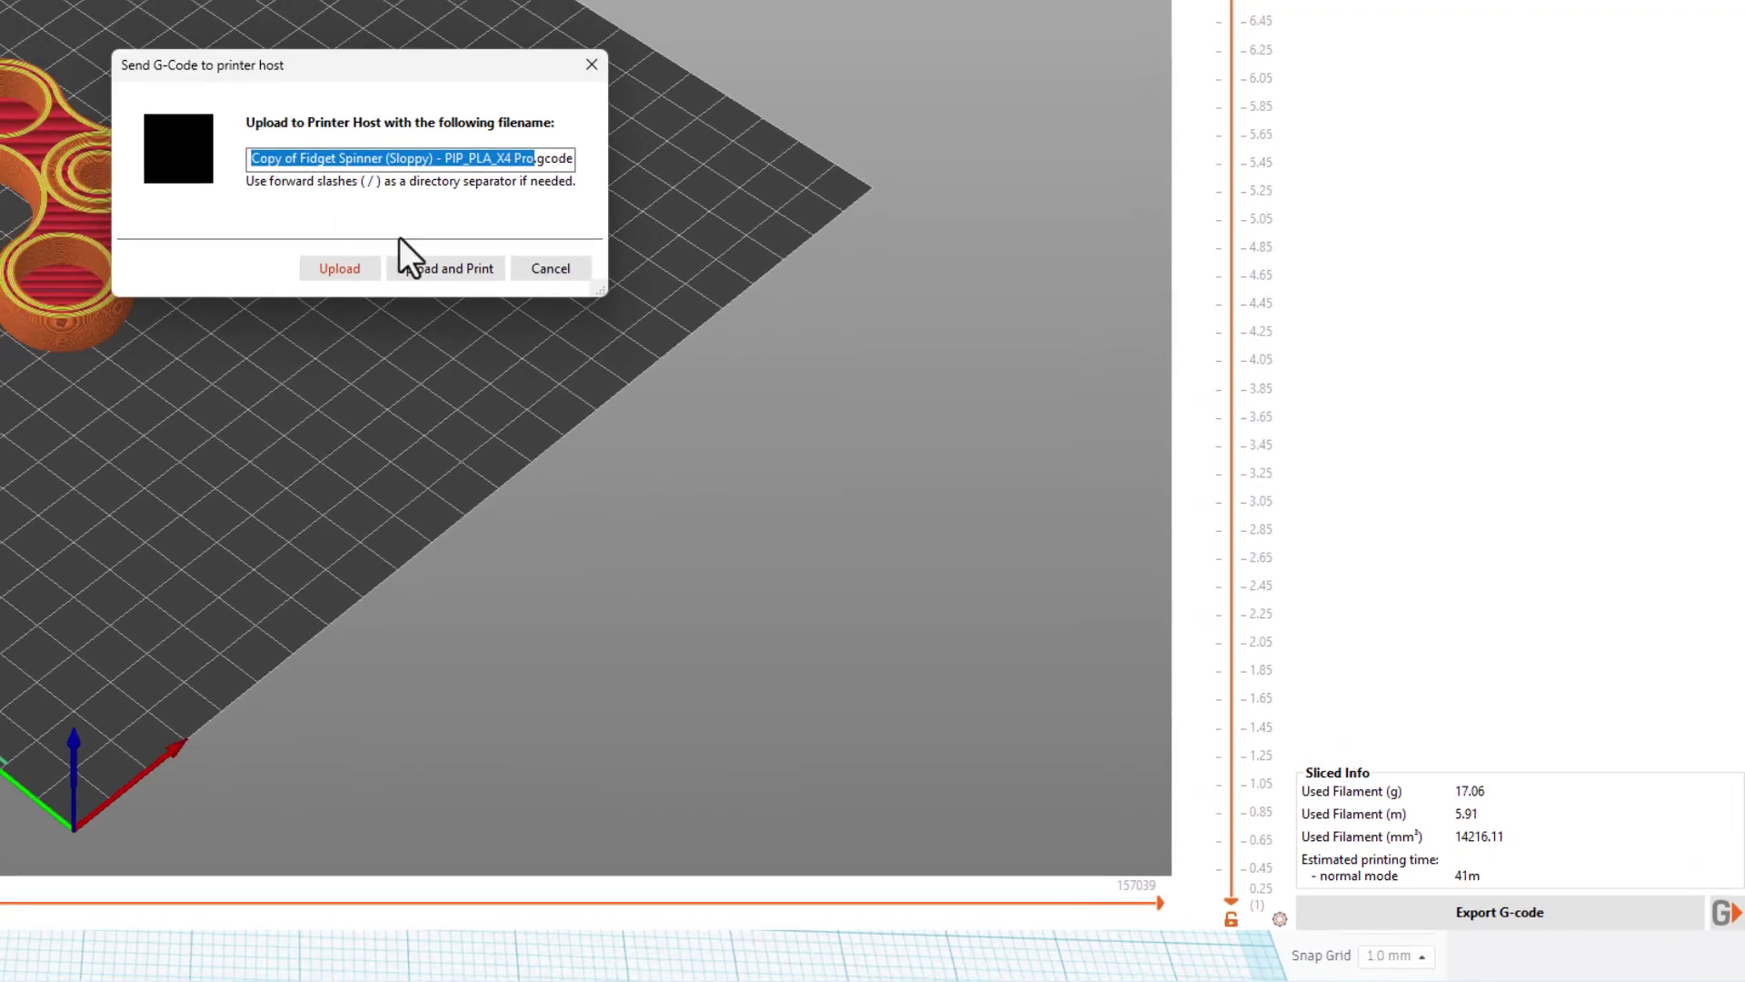
{"action": "left_click", "coordinate": [422, 270]}
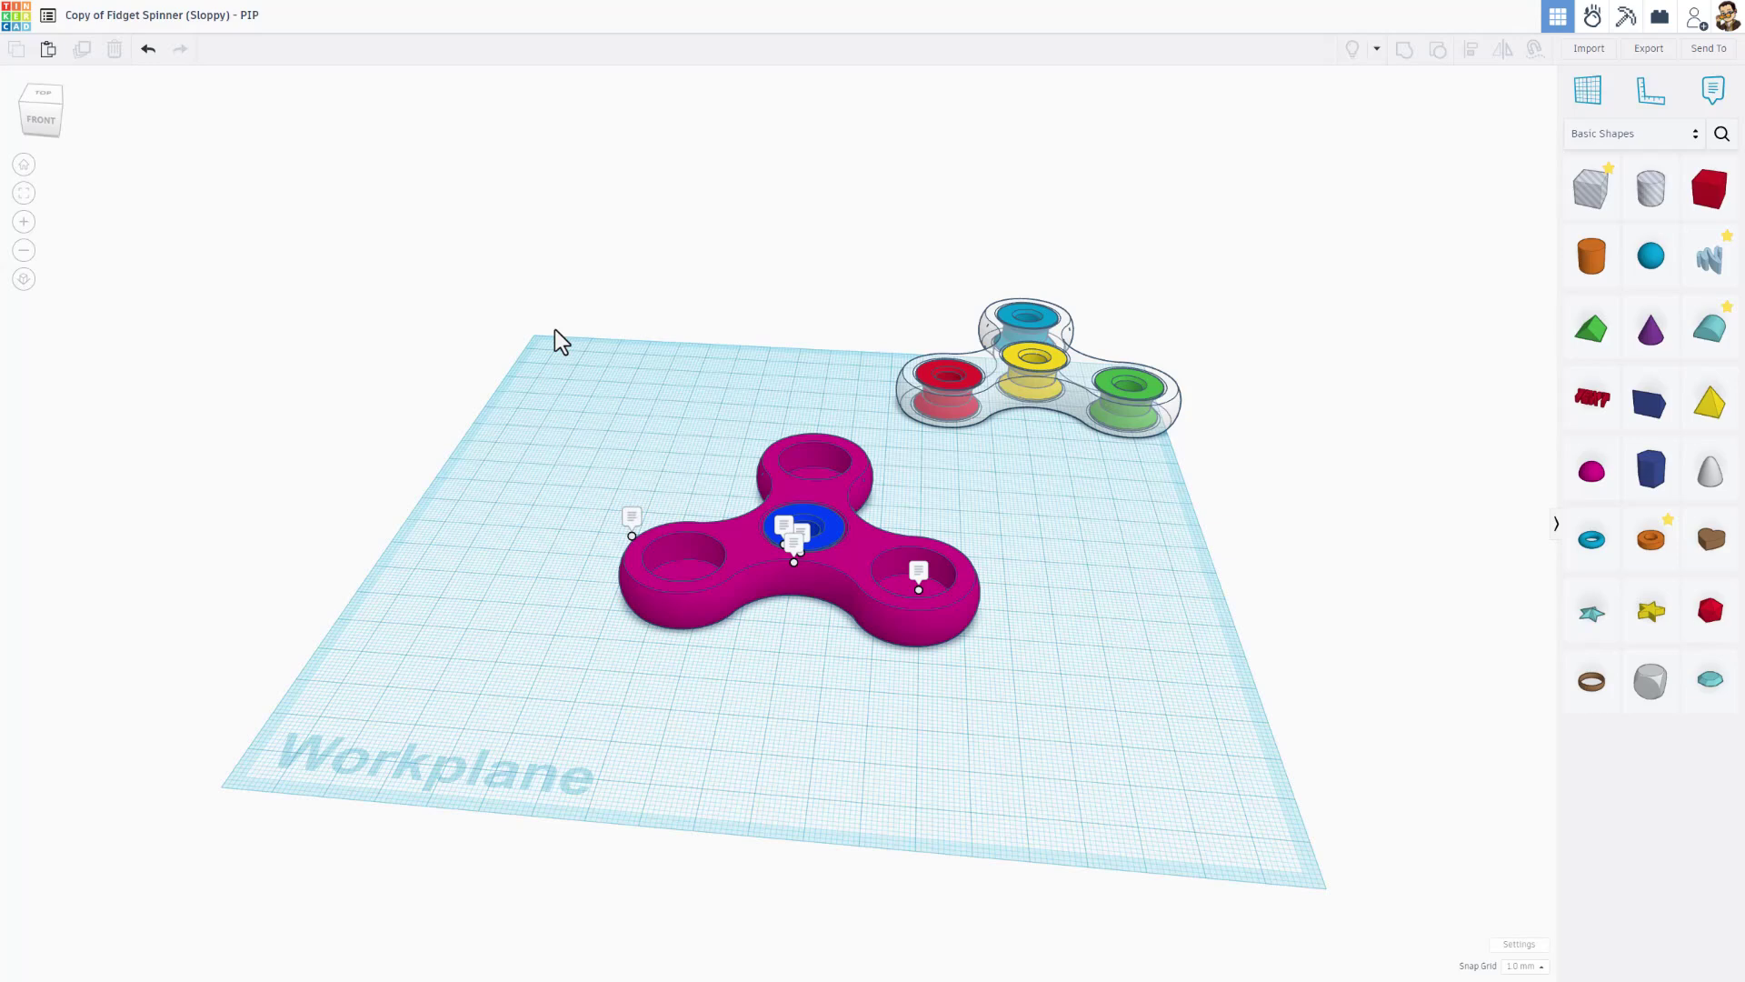
Duplicate the magenta spinner in place and lift the copy 68.00 above the workplane.
{"action": "left_click", "coordinate": [732, 550]}
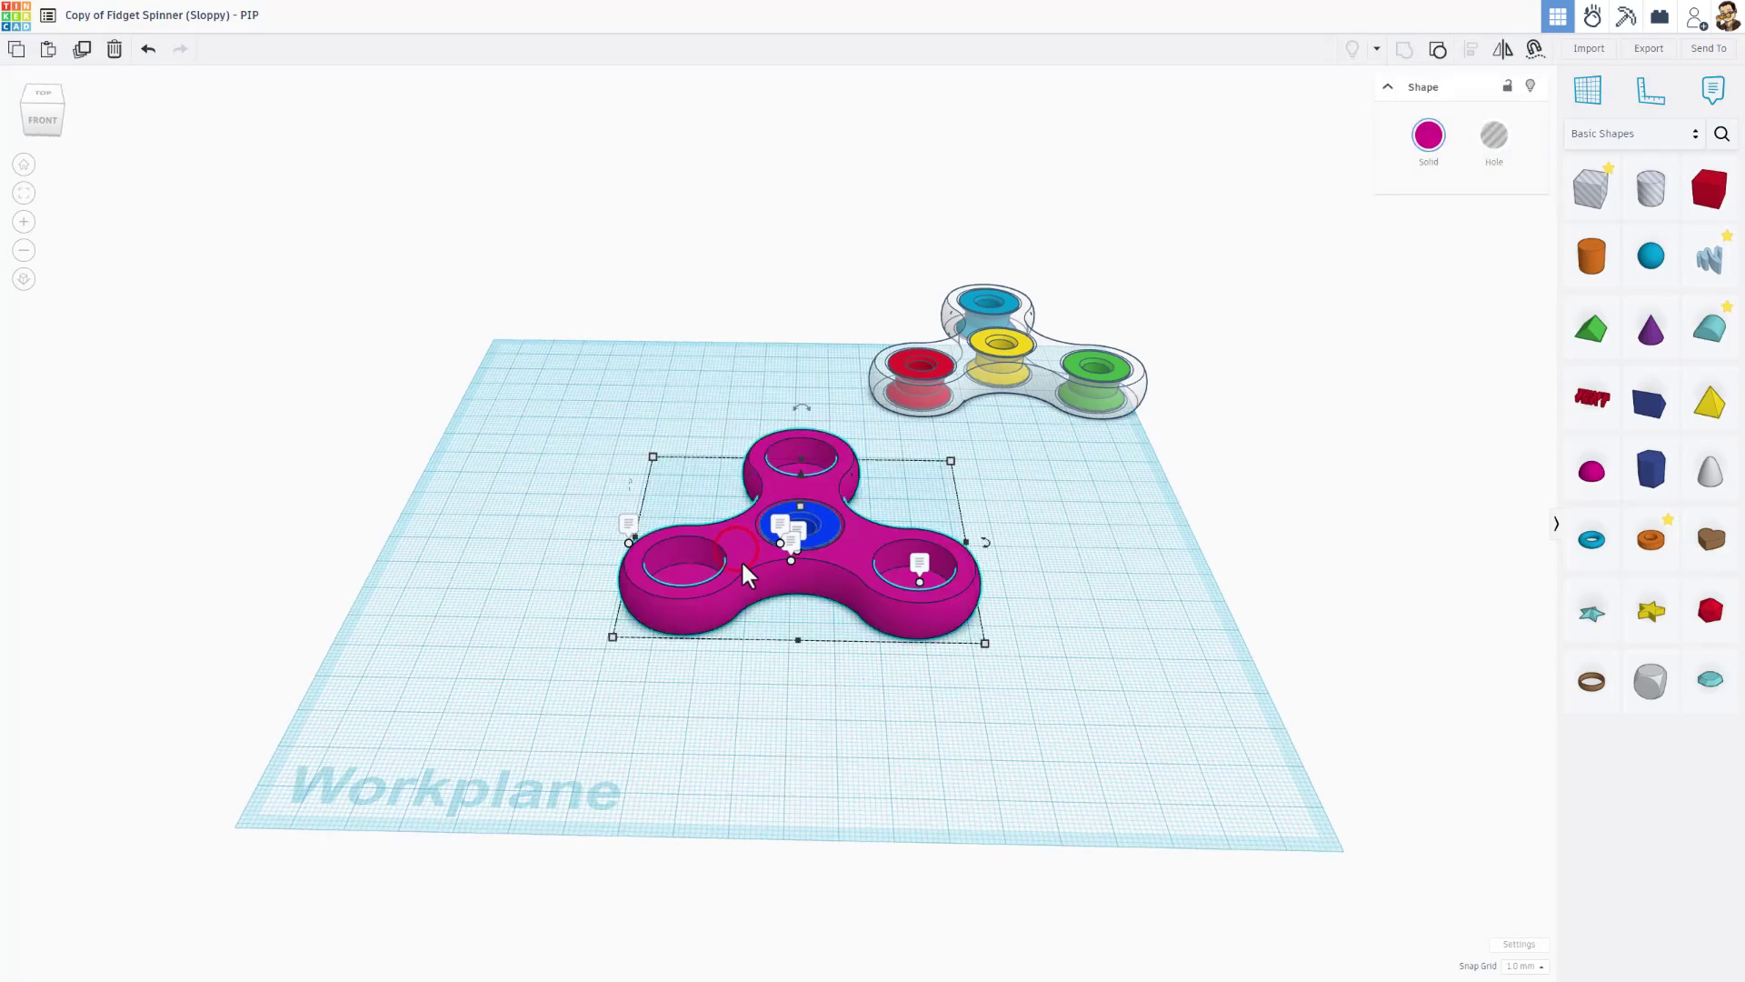
{"action": "key", "text": "ctrl+d"}
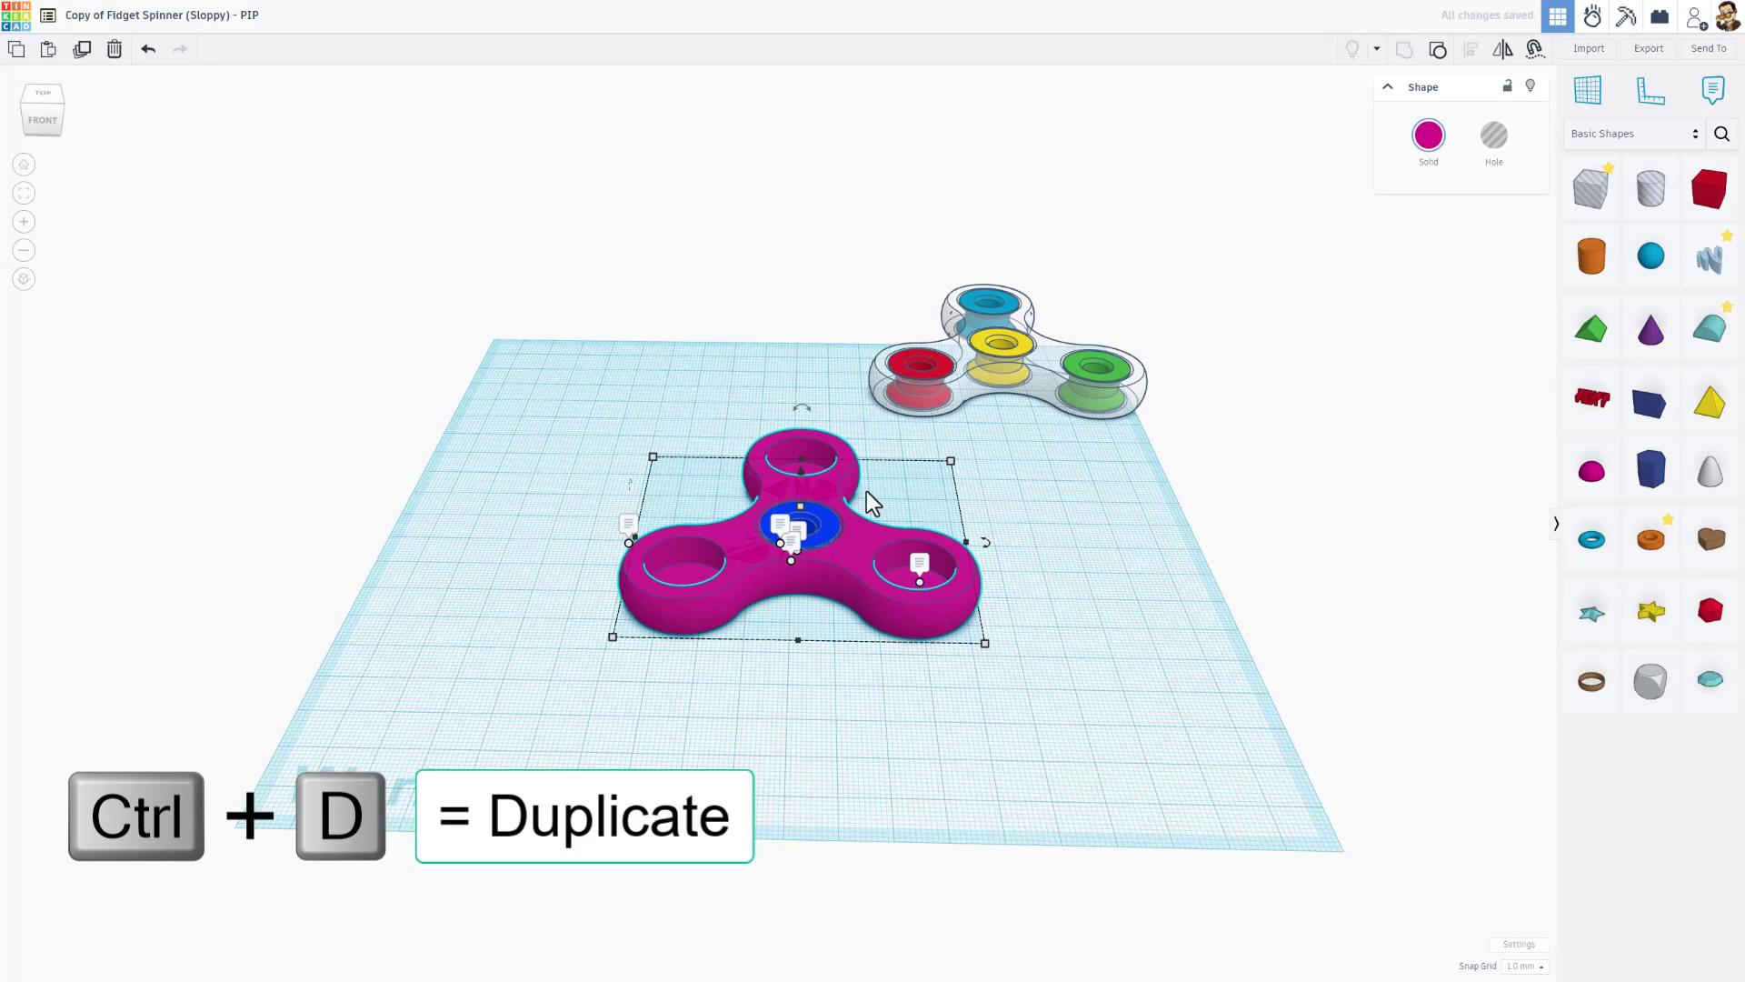
{"action": "left_click_drag", "start_coordinate": [799, 472], "coordinate": [799, 189]}
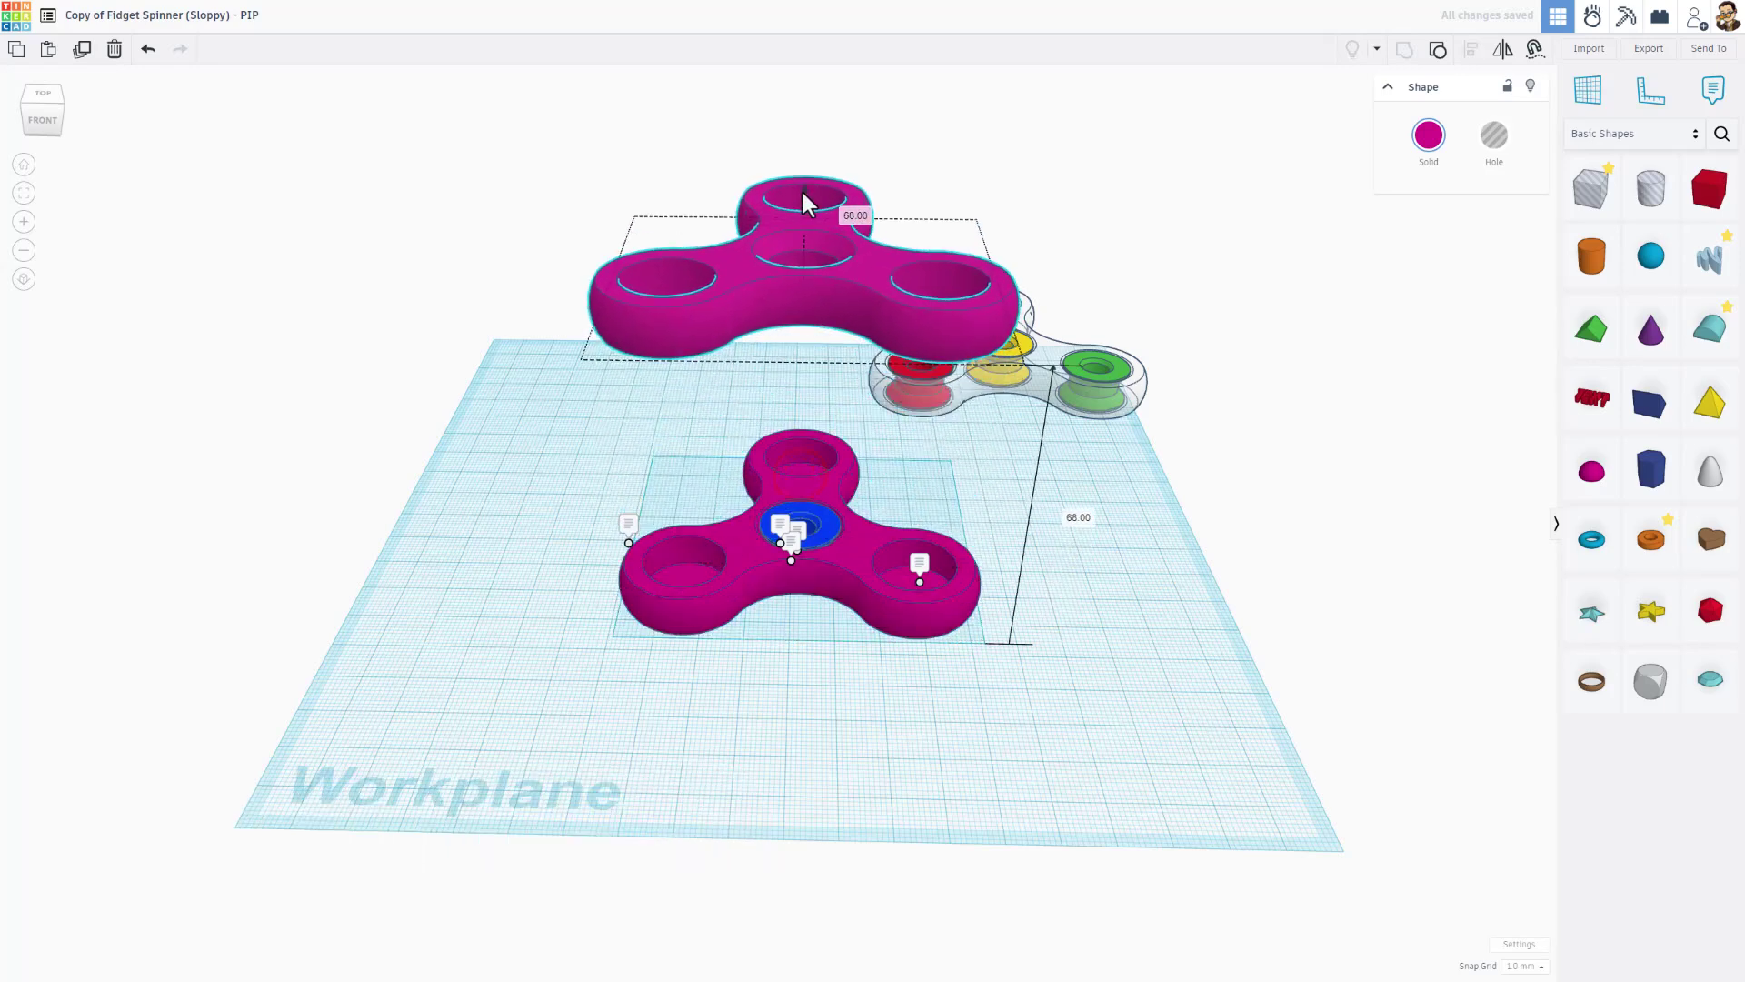
{"action": "right_click_drag", "start_coordinate": [791, 356], "coordinate": [847, 385]}
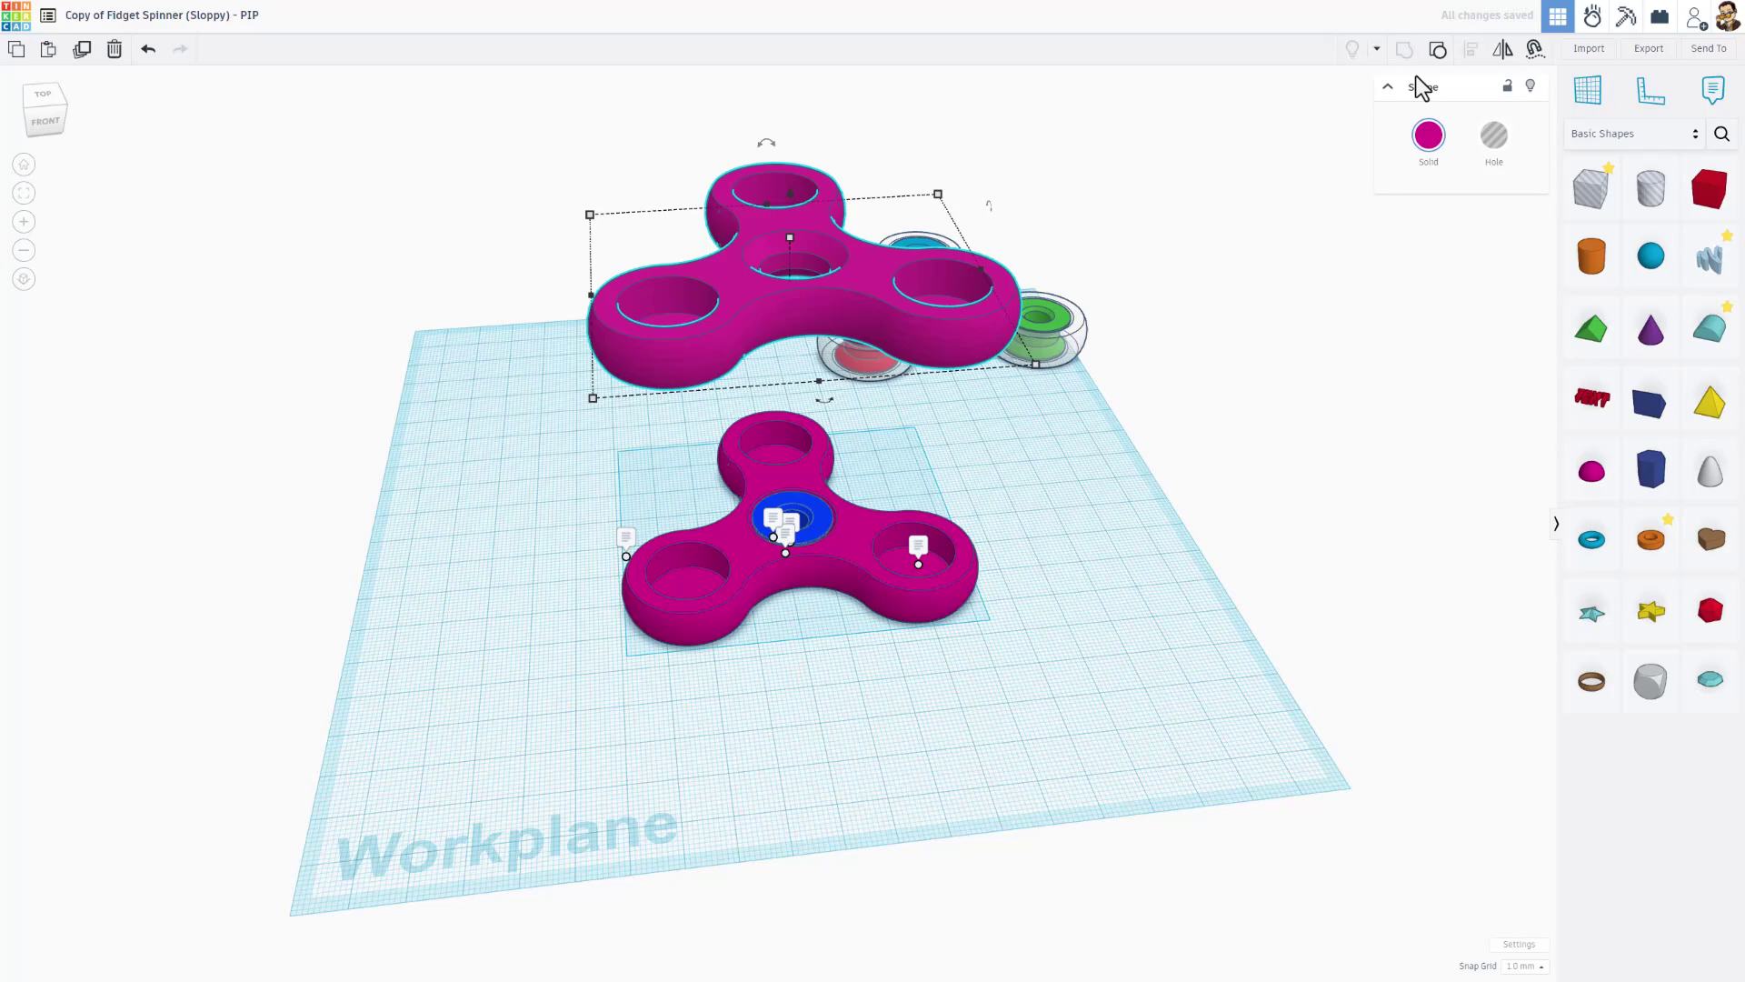
In Sim Lab, drop an Axle connector onto the lifted spinner and view it orthographically from the top.
{"action": "left_click", "coordinate": [1592, 18]}
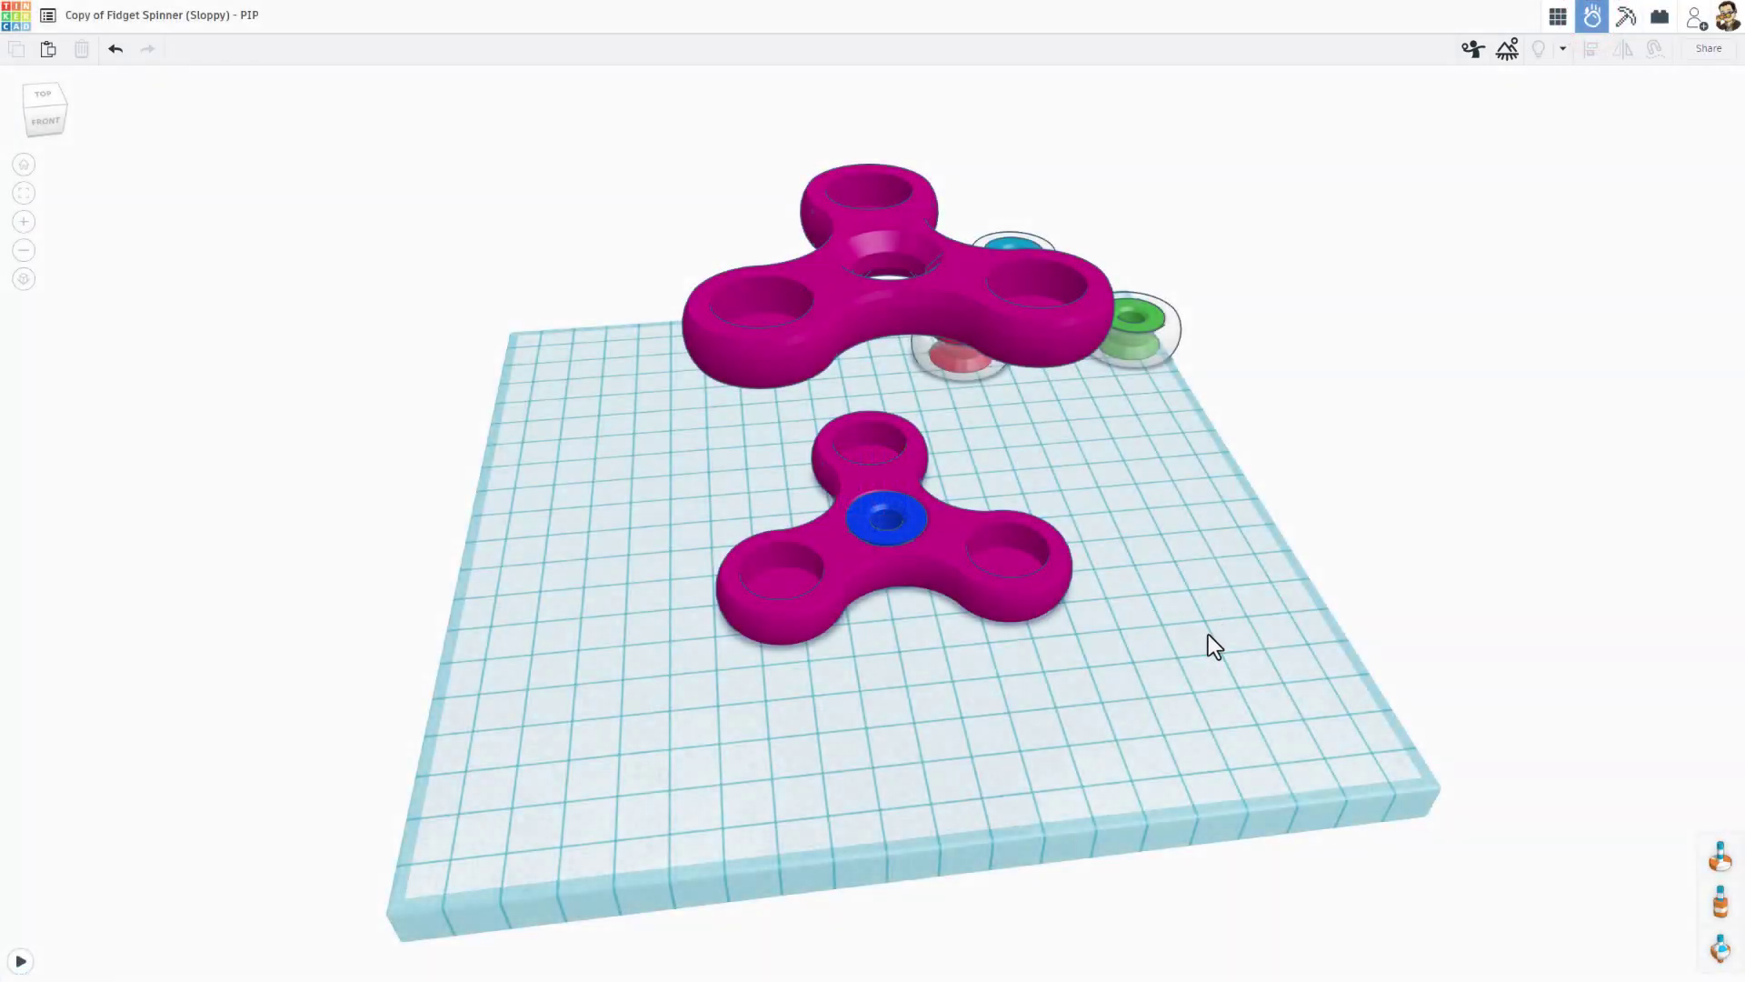
{"action": "left_click_drag", "start_coordinate": [1721, 857], "coordinate": [952, 270]}
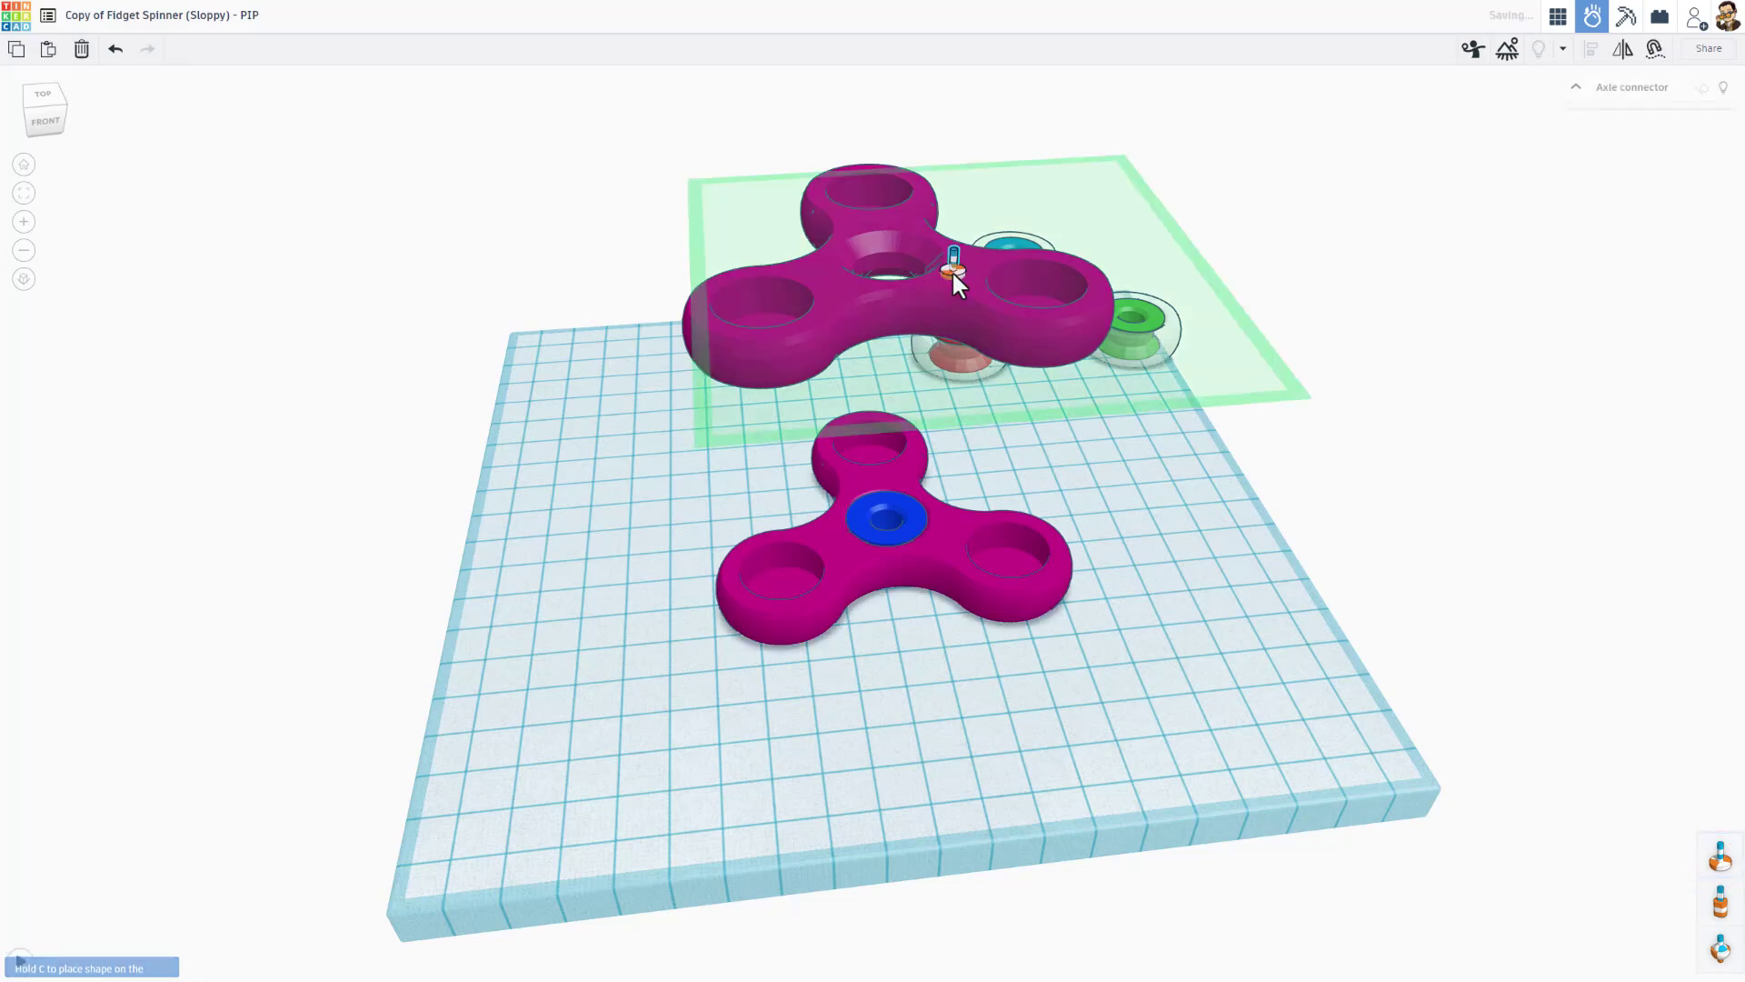
{"action": "left_click", "coordinate": [23, 281]}
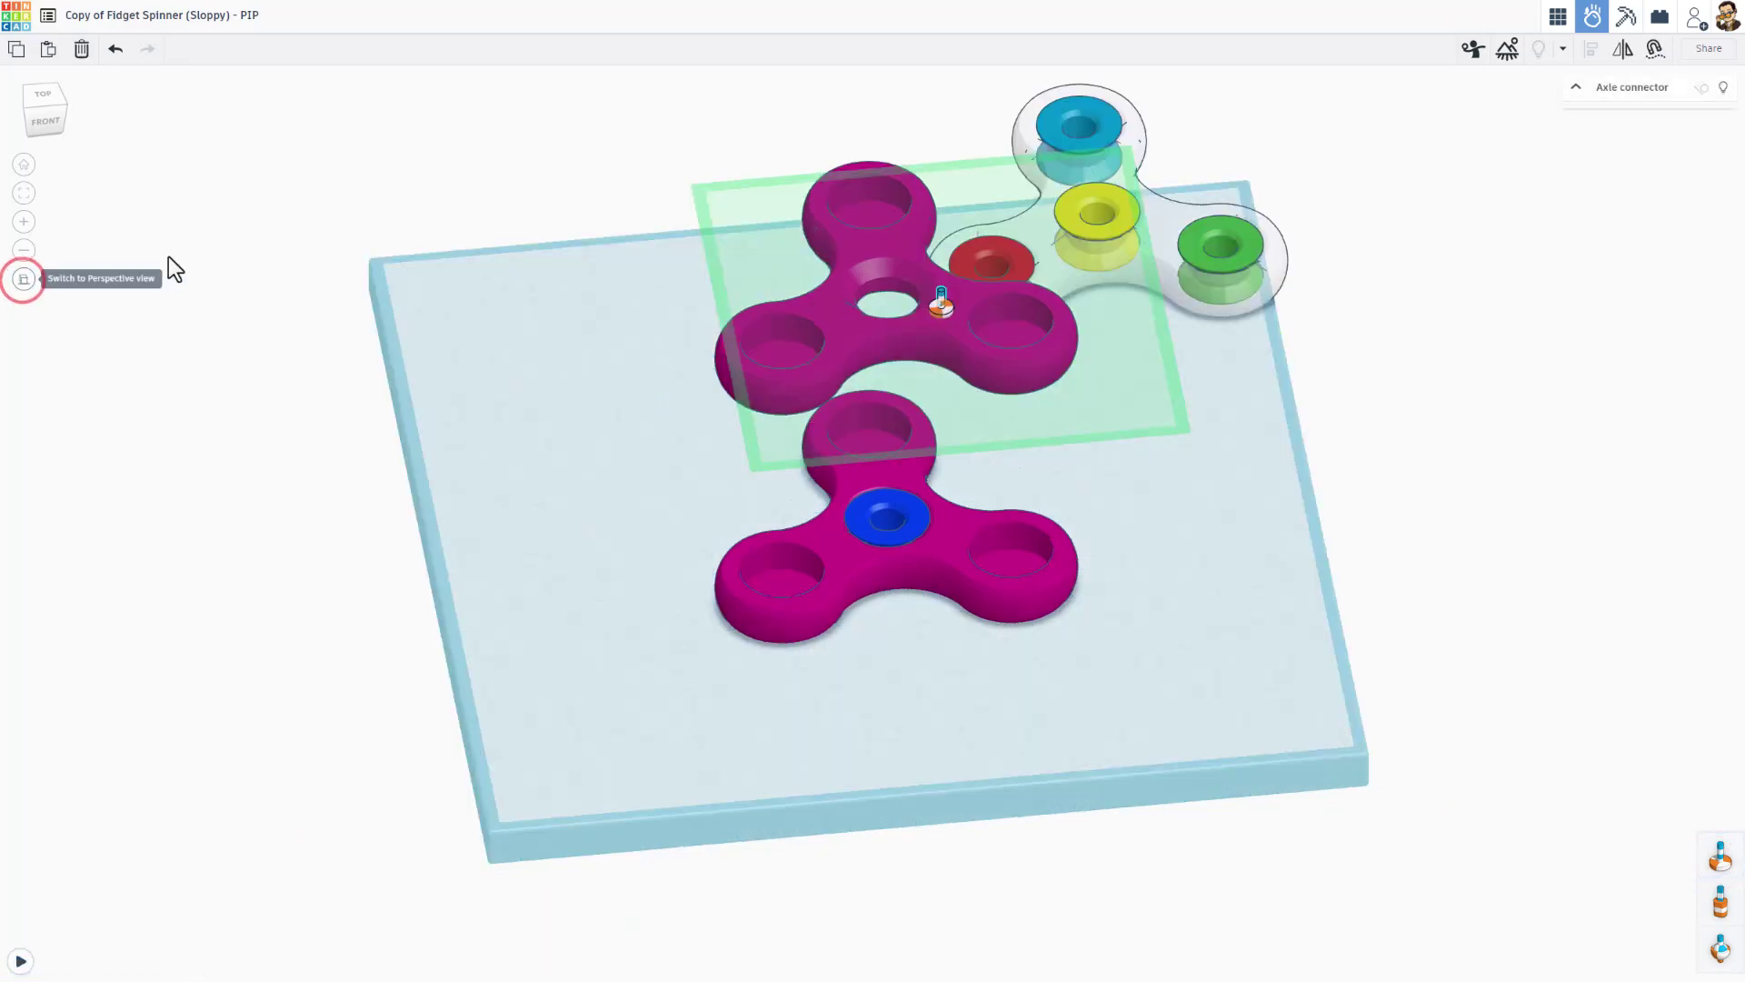
{"action": "left_click", "coordinate": [42, 100]}
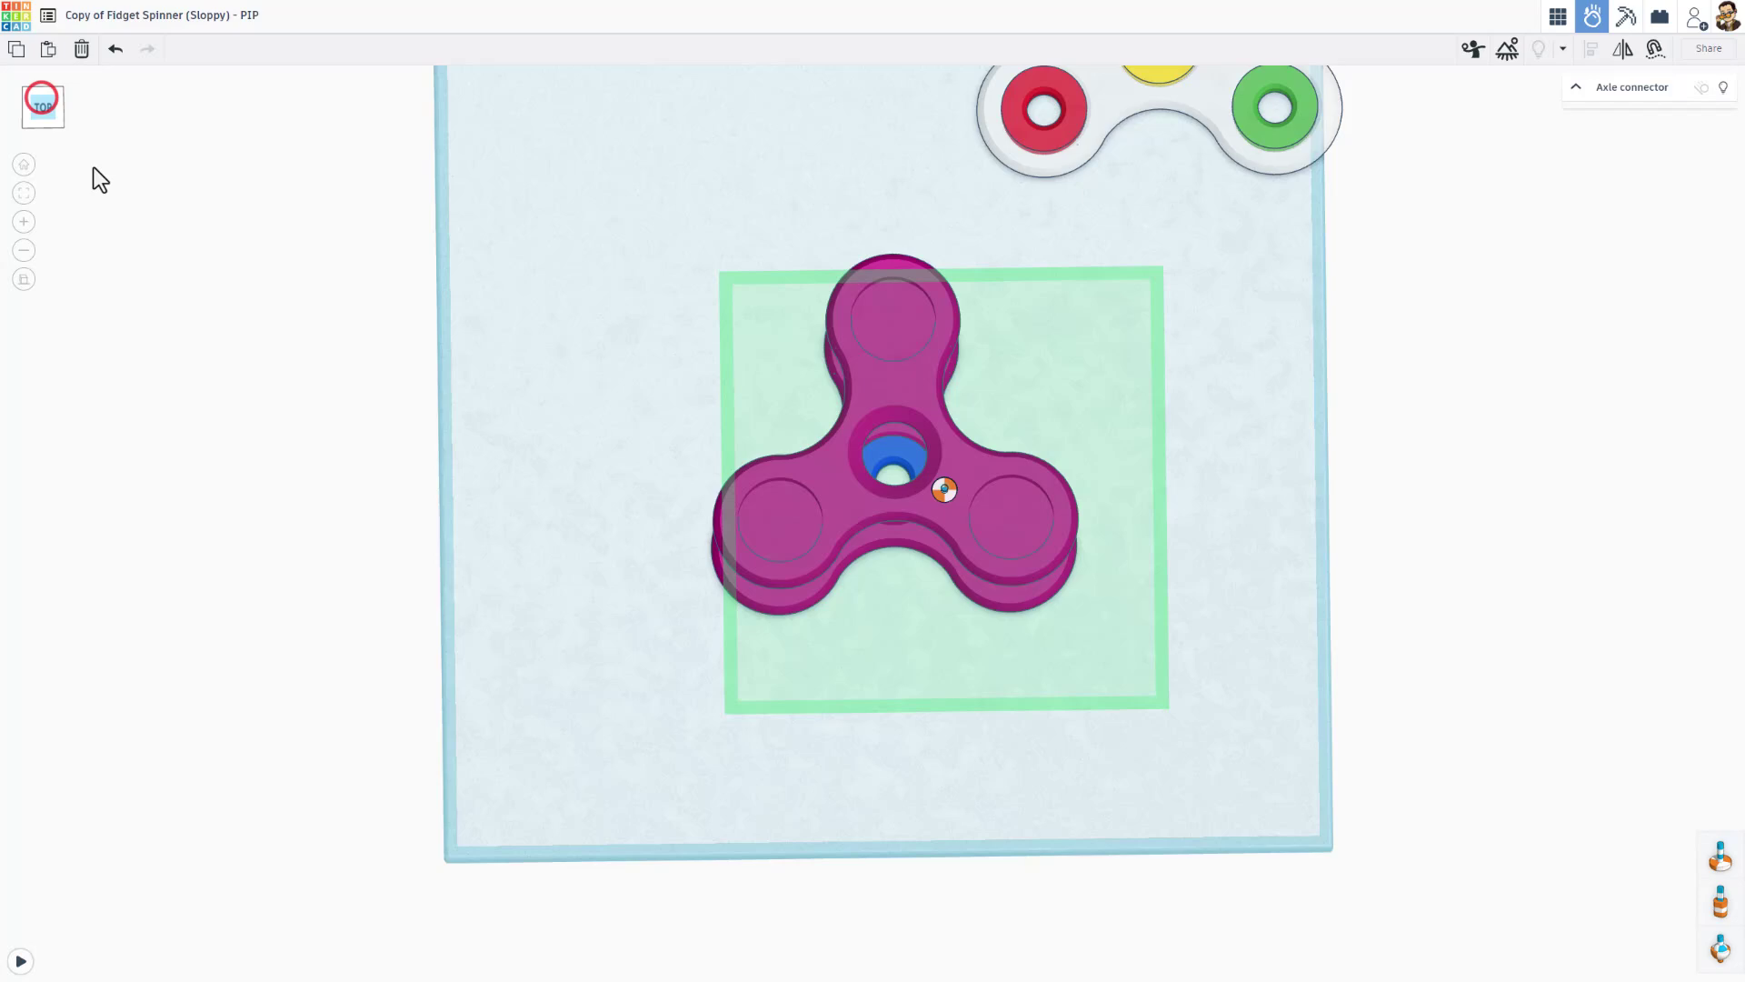
Zoom to the lifted spinner, stretch the axle connector toward its right lobe, and tilt toward the front.
{"action": "left_click", "coordinate": [864, 518]}
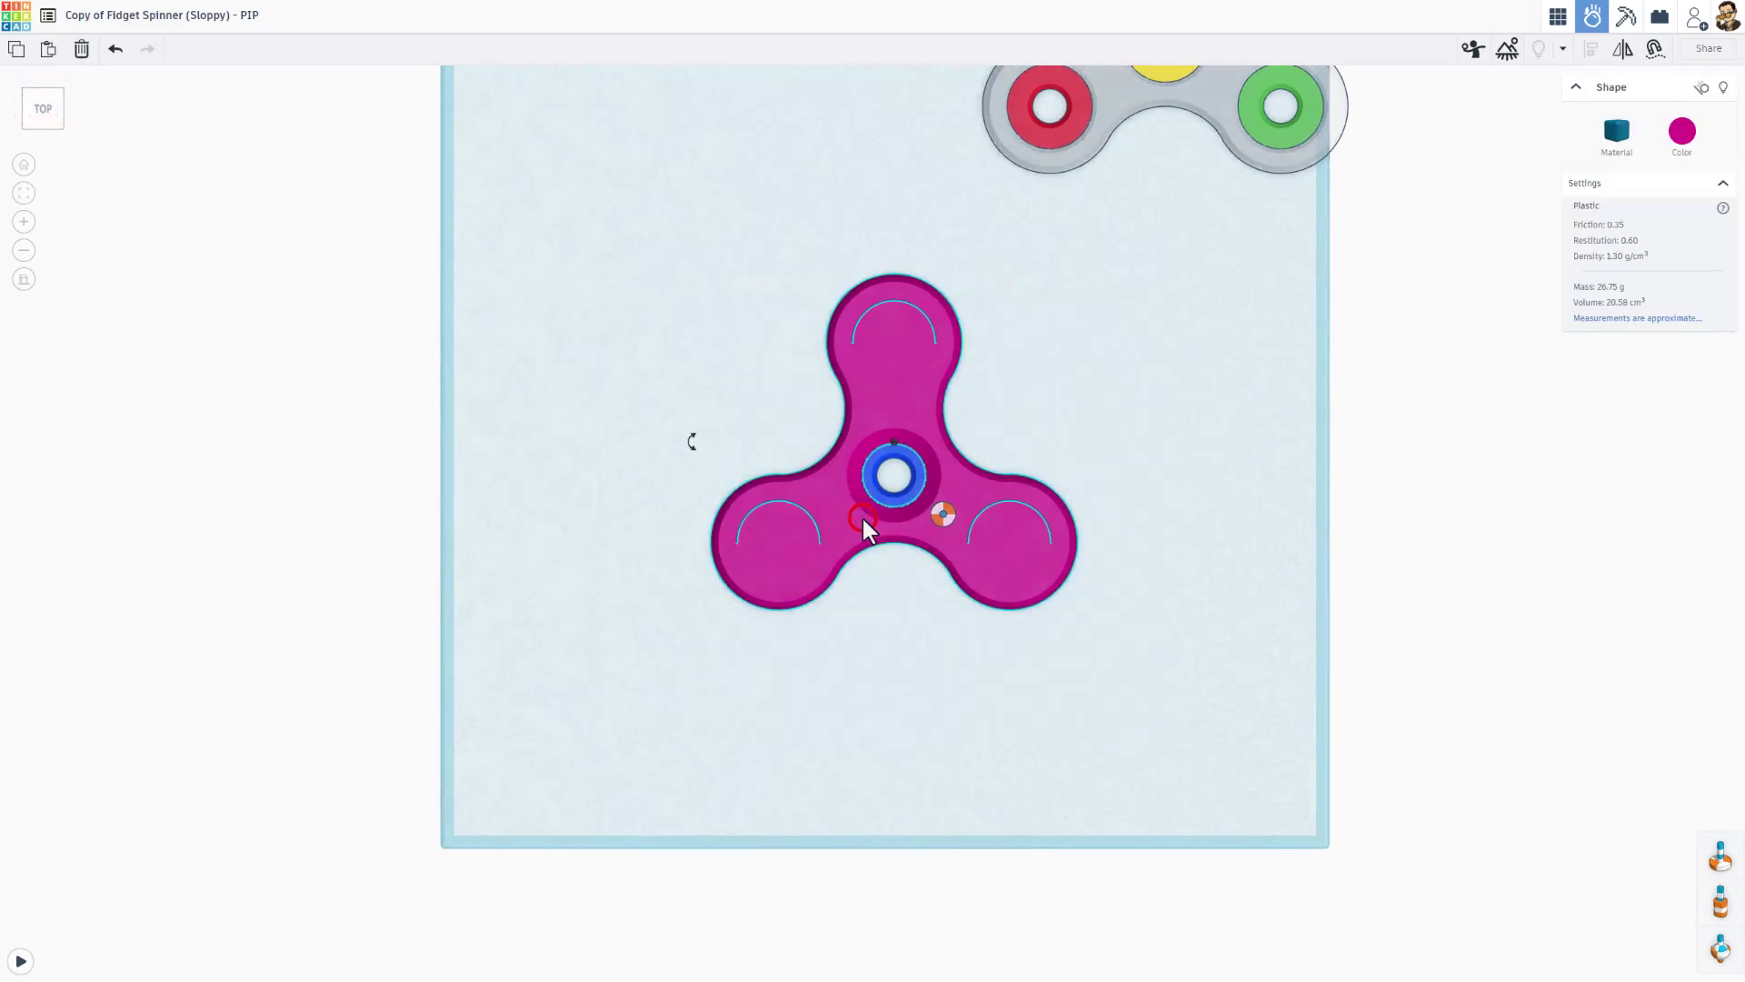
{"action": "key", "text": "f"}
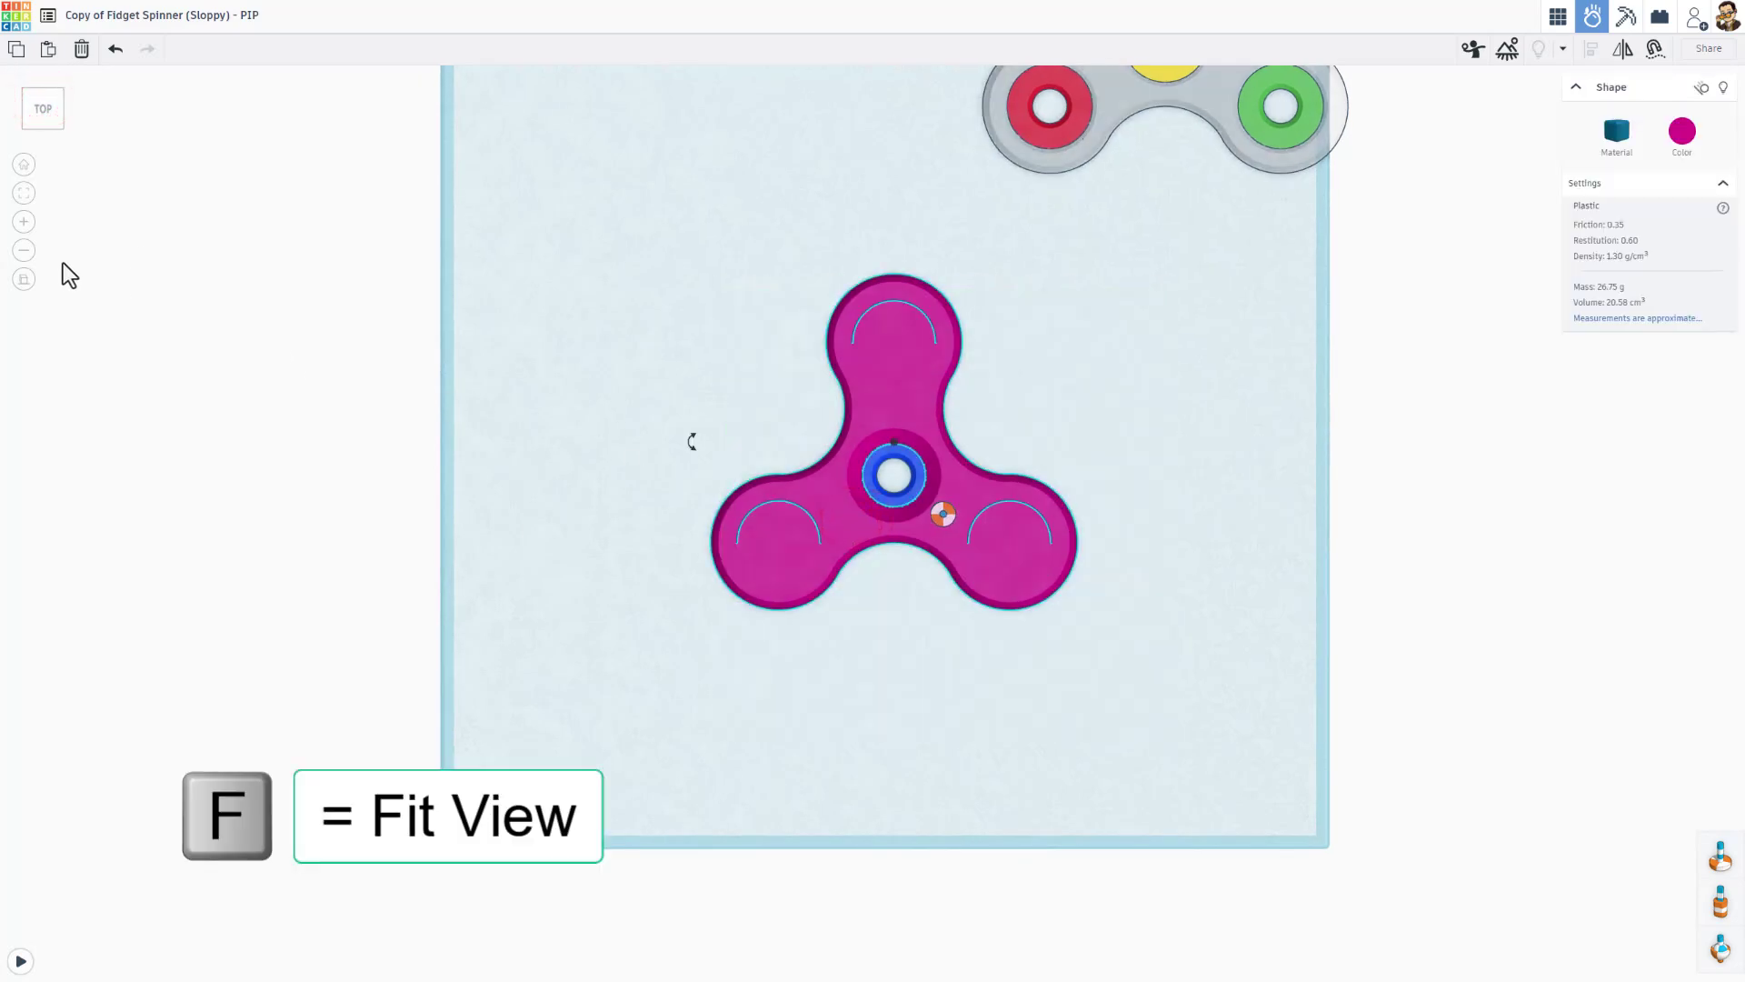
{"action": "left_click", "coordinate": [24, 193]}
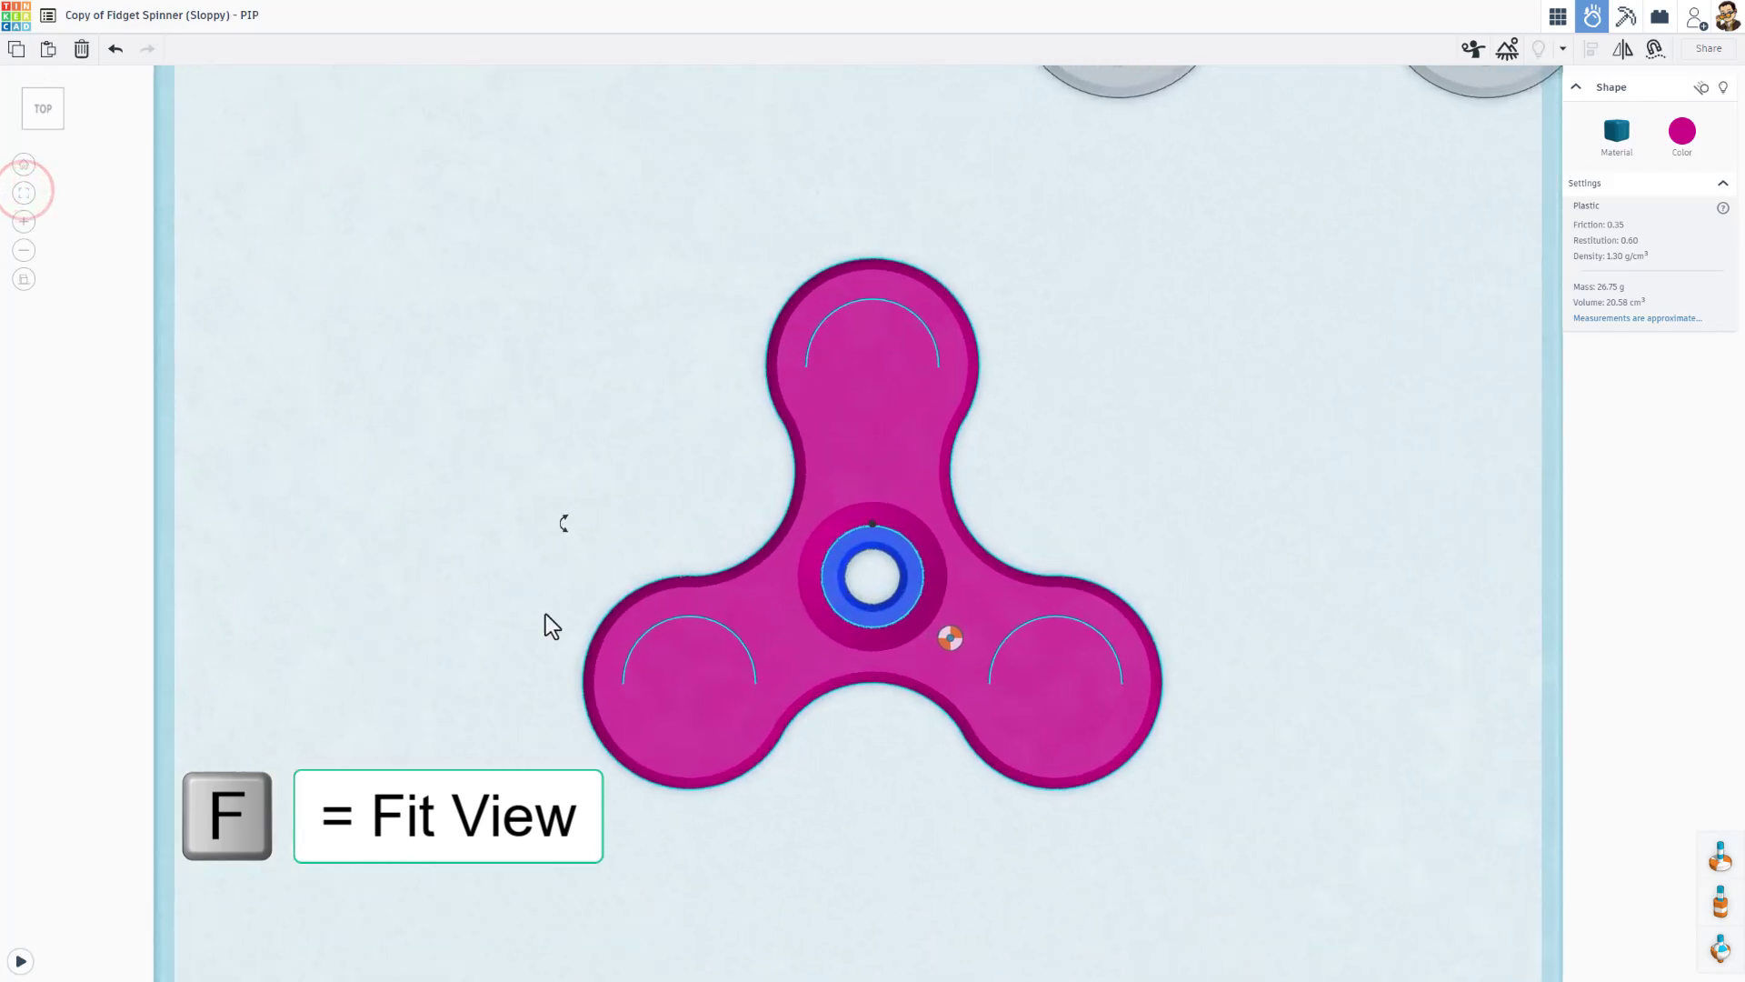
{"action": "left_click", "coordinate": [945, 640]}
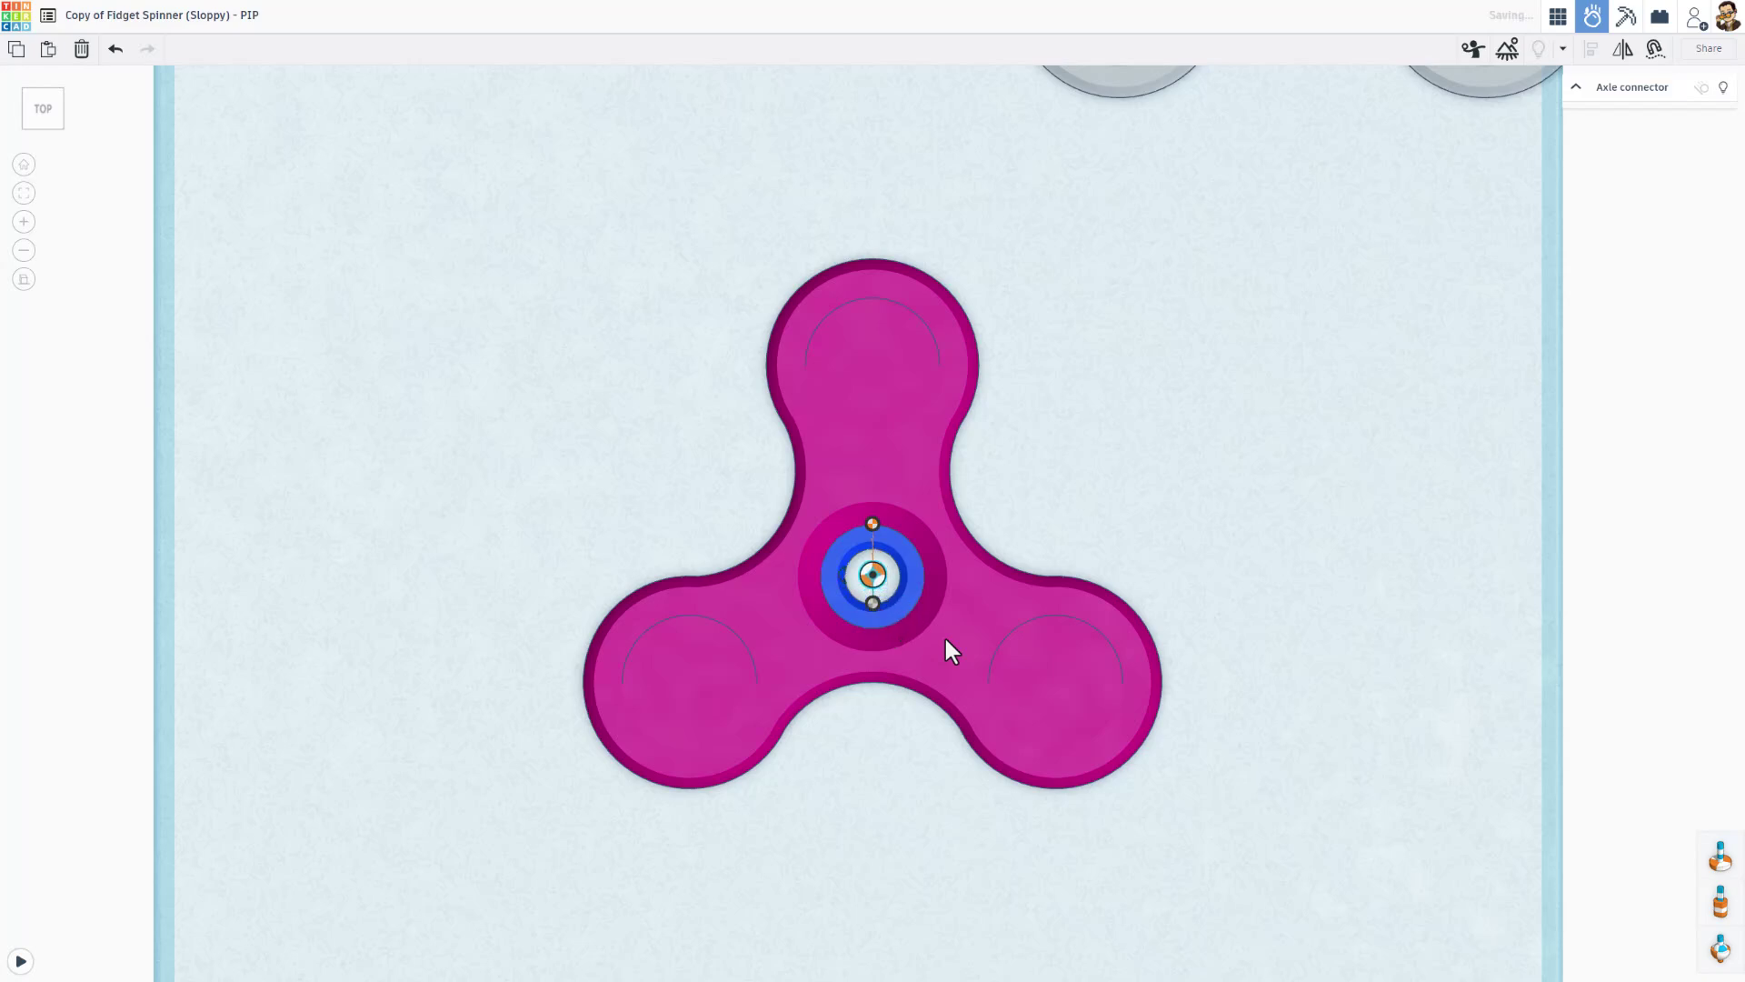
{"action": "left_click_drag", "start_coordinate": [874, 604], "coordinate": [973, 638]}
{"action": "right_click_drag", "start_coordinate": [880, 800], "coordinate": [877, 582]}
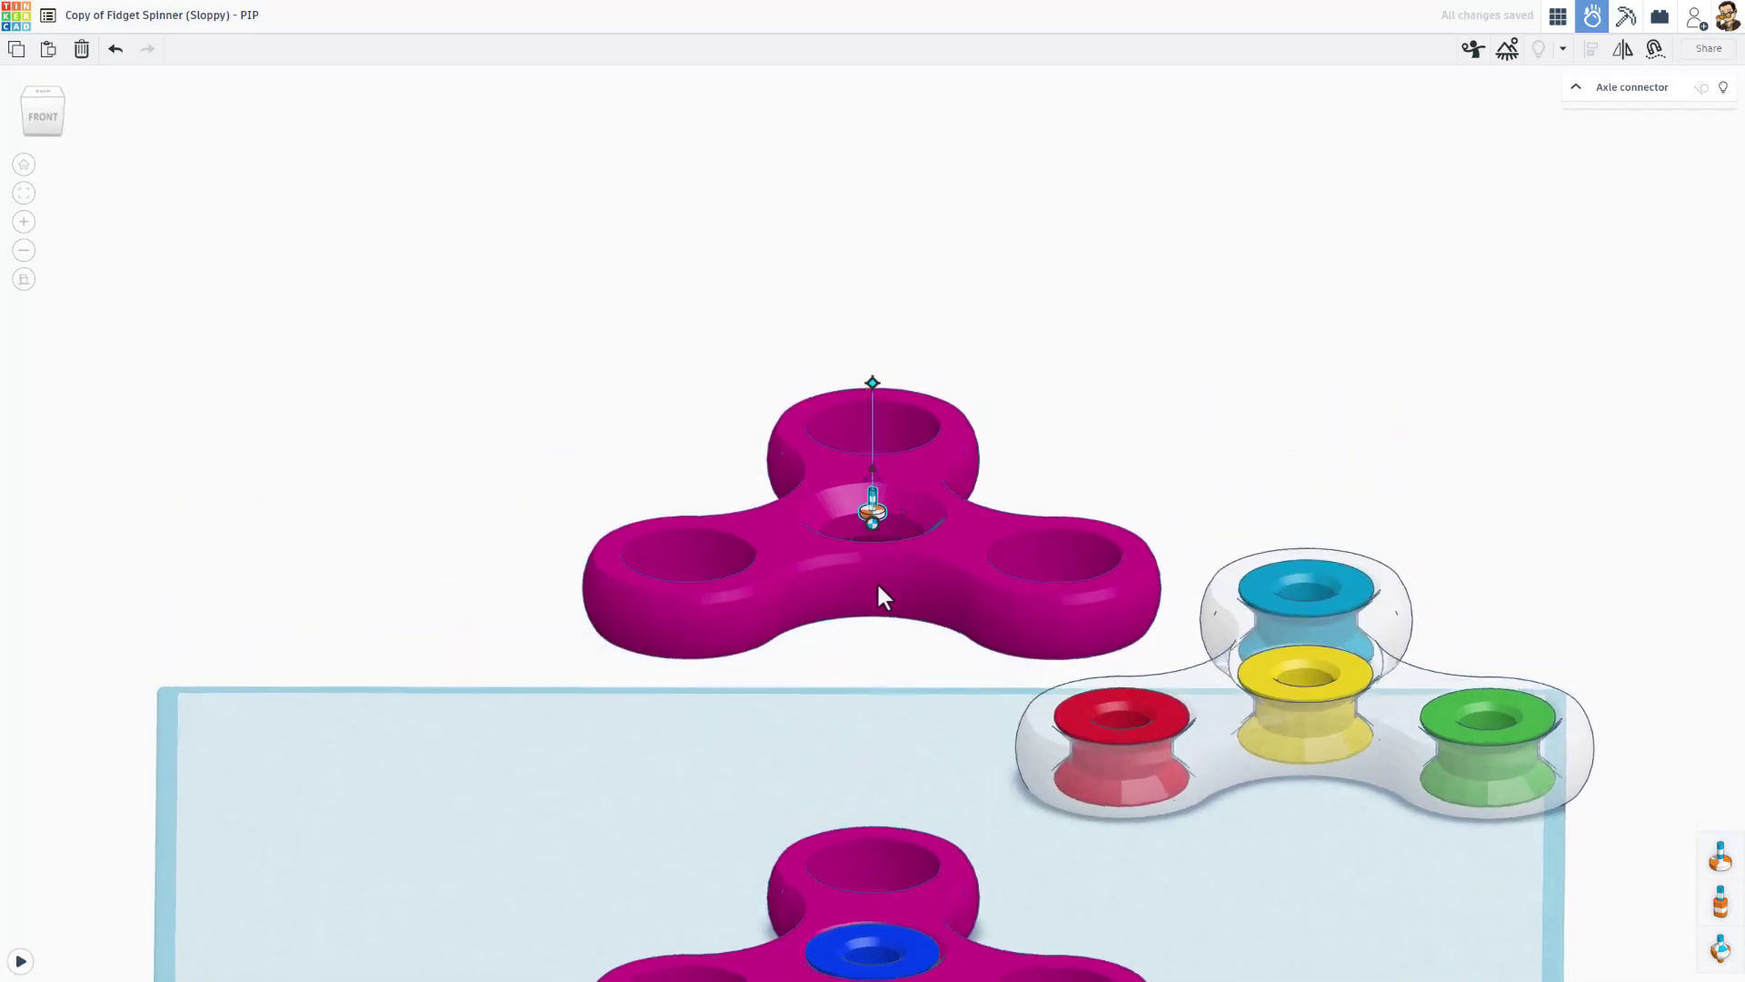
Switch to a front perspective view, run the simulation once, and reset it.
{"action": "left_click", "coordinate": [43, 118]}
{"action": "left_click", "coordinate": [24, 279]}
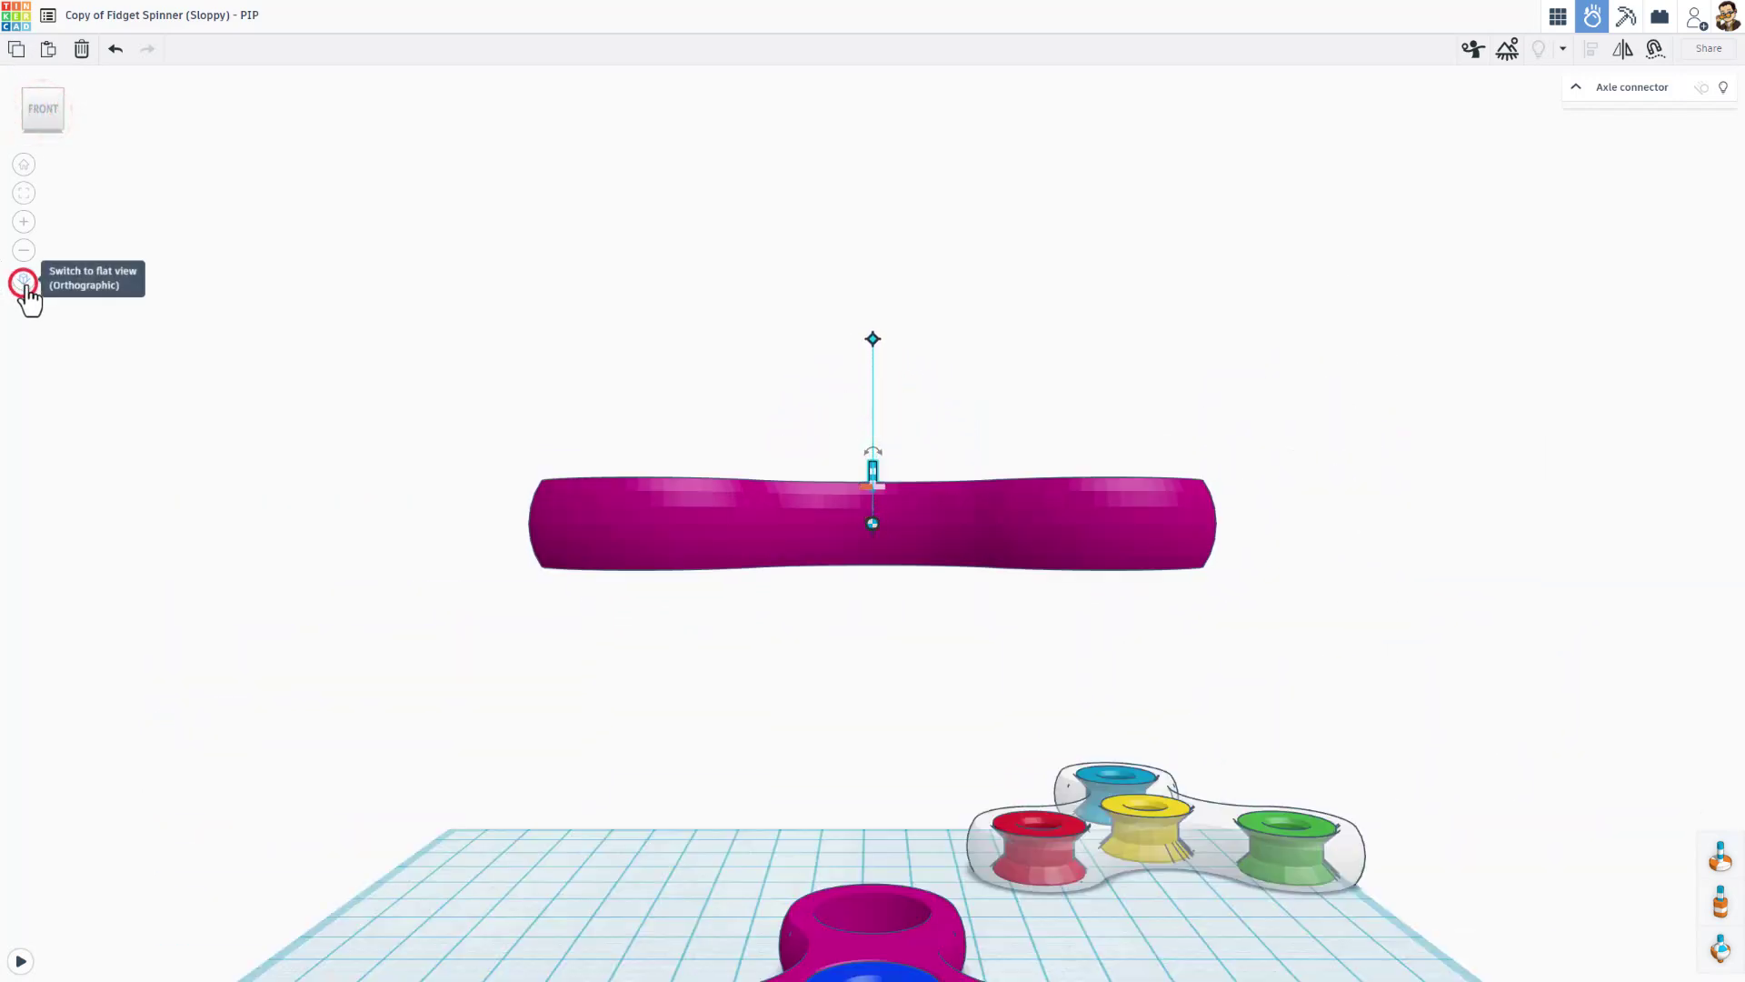
{"action": "right_click_drag", "start_coordinate": [615, 272], "coordinate": [615, 298]}
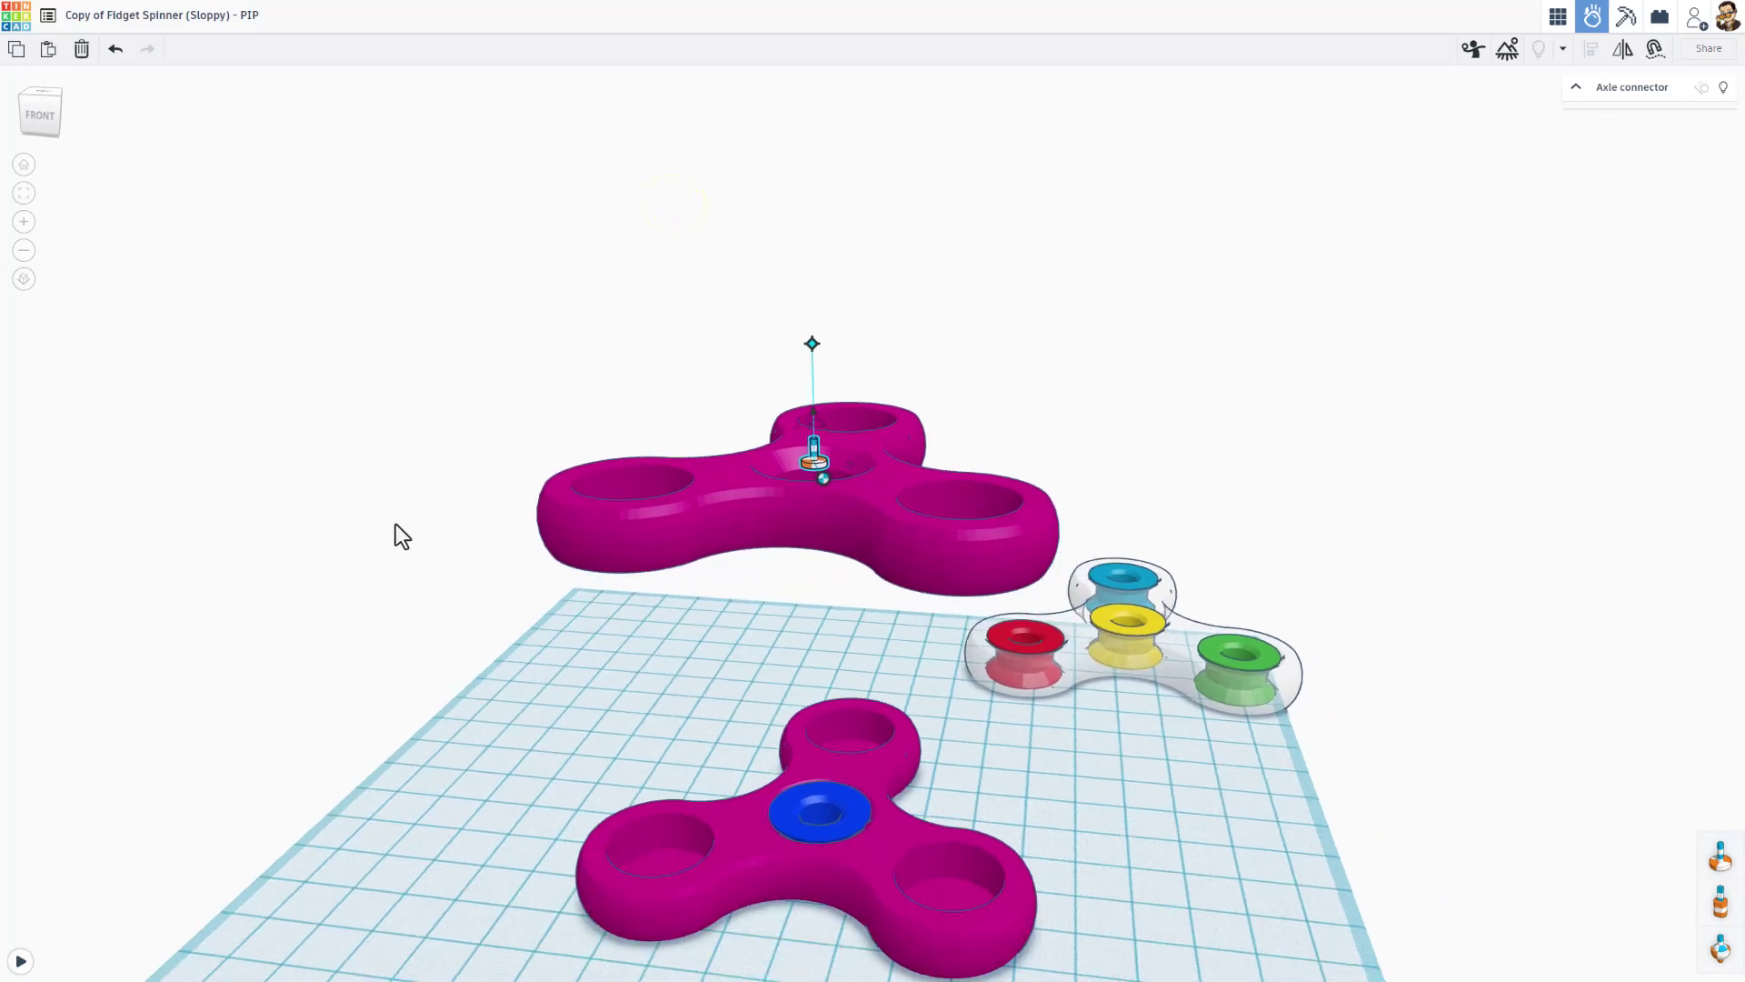
{"action": "left_click", "coordinate": [18, 962]}
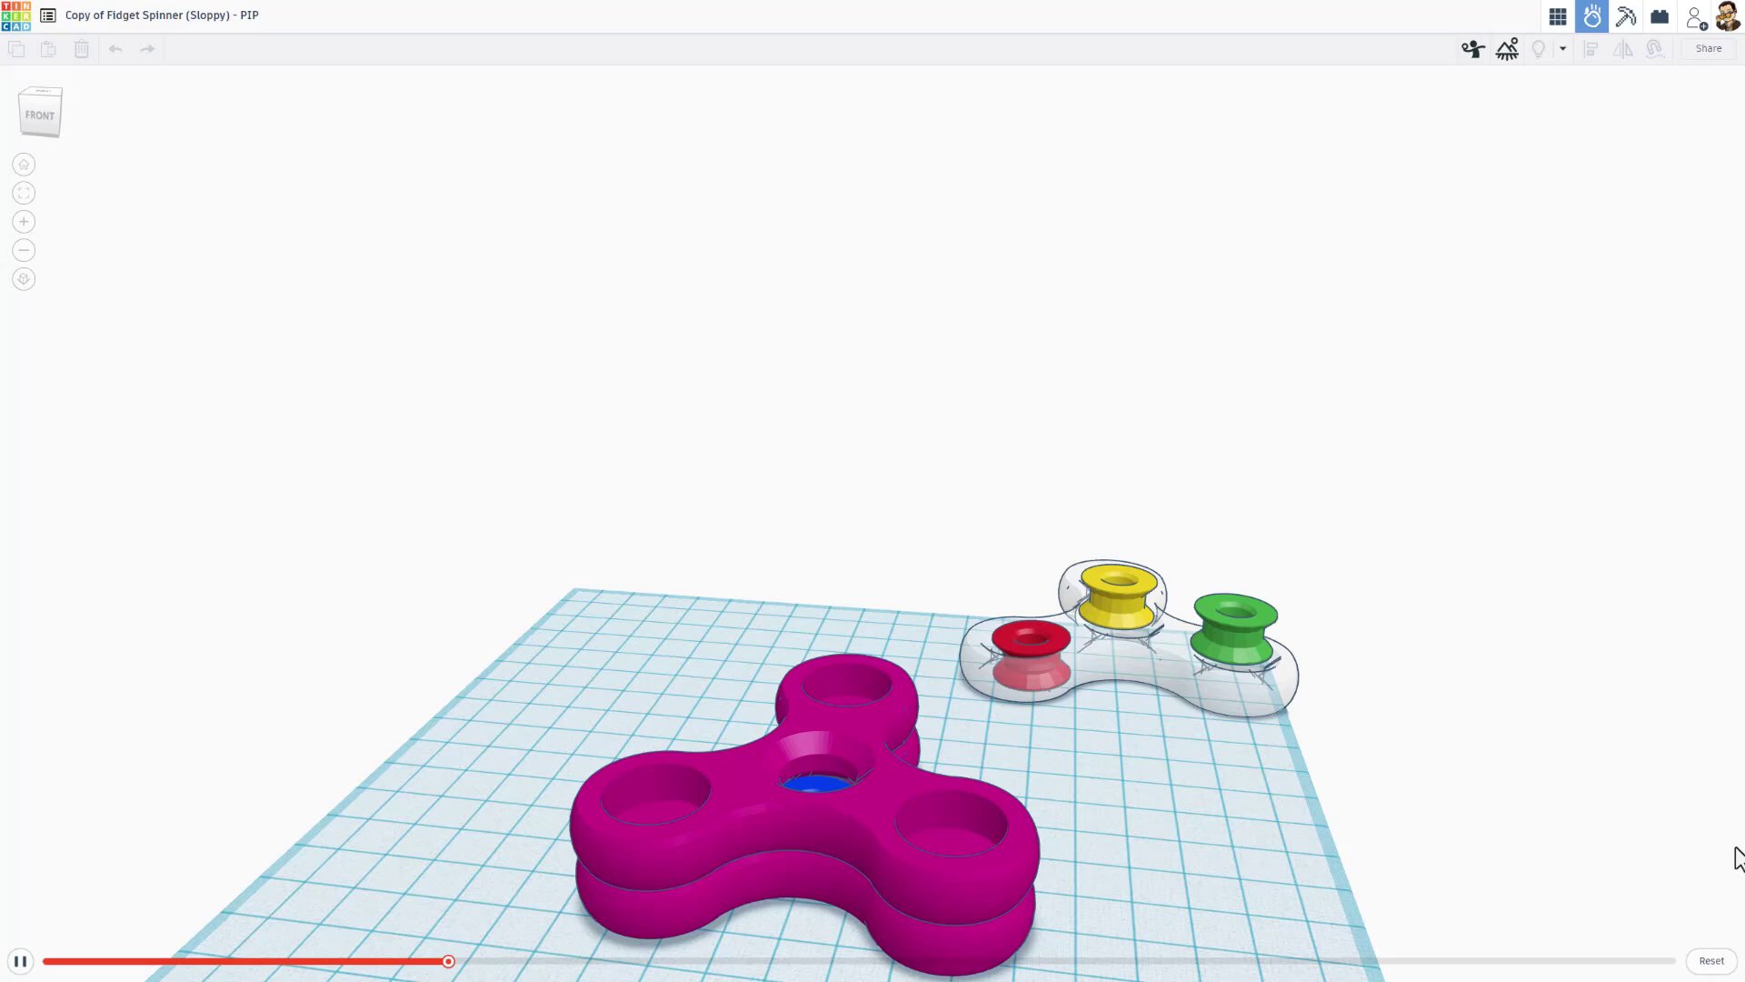
{"action": "left_click", "coordinate": [1712, 962]}
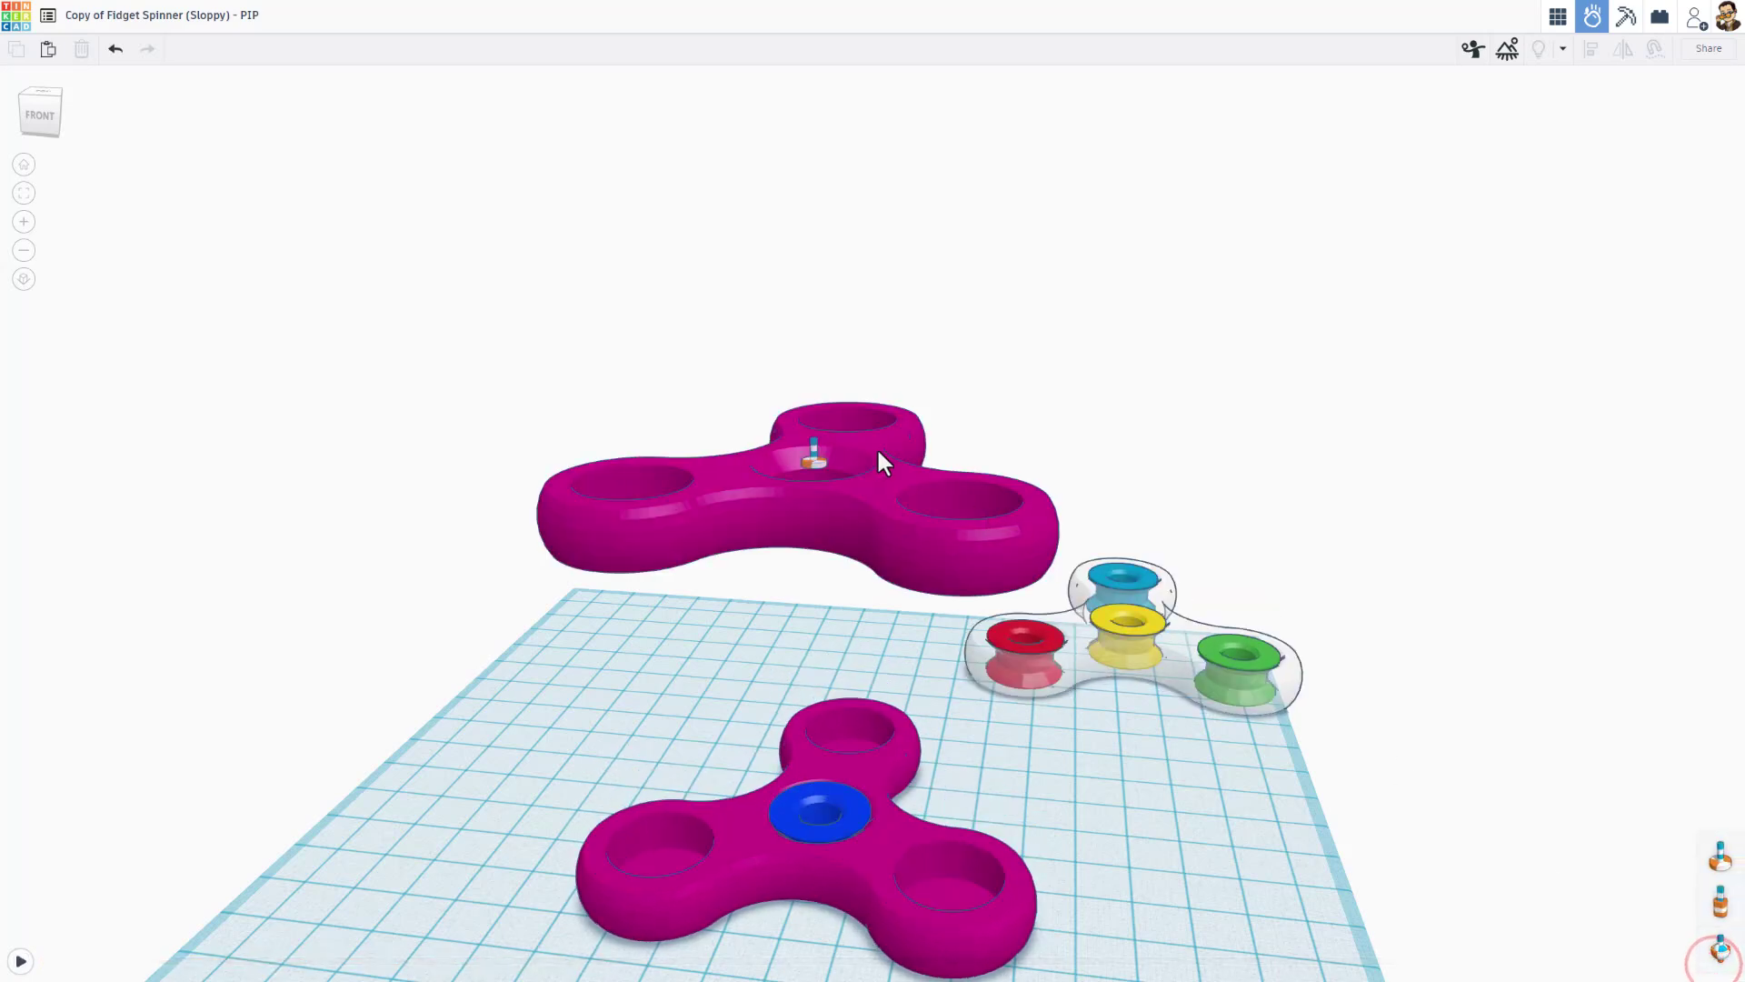
Re-anchor the axle high and onto the spinner arm, rerun with a launched ball, then reset.
{"action": "left_click", "coordinate": [807, 458]}
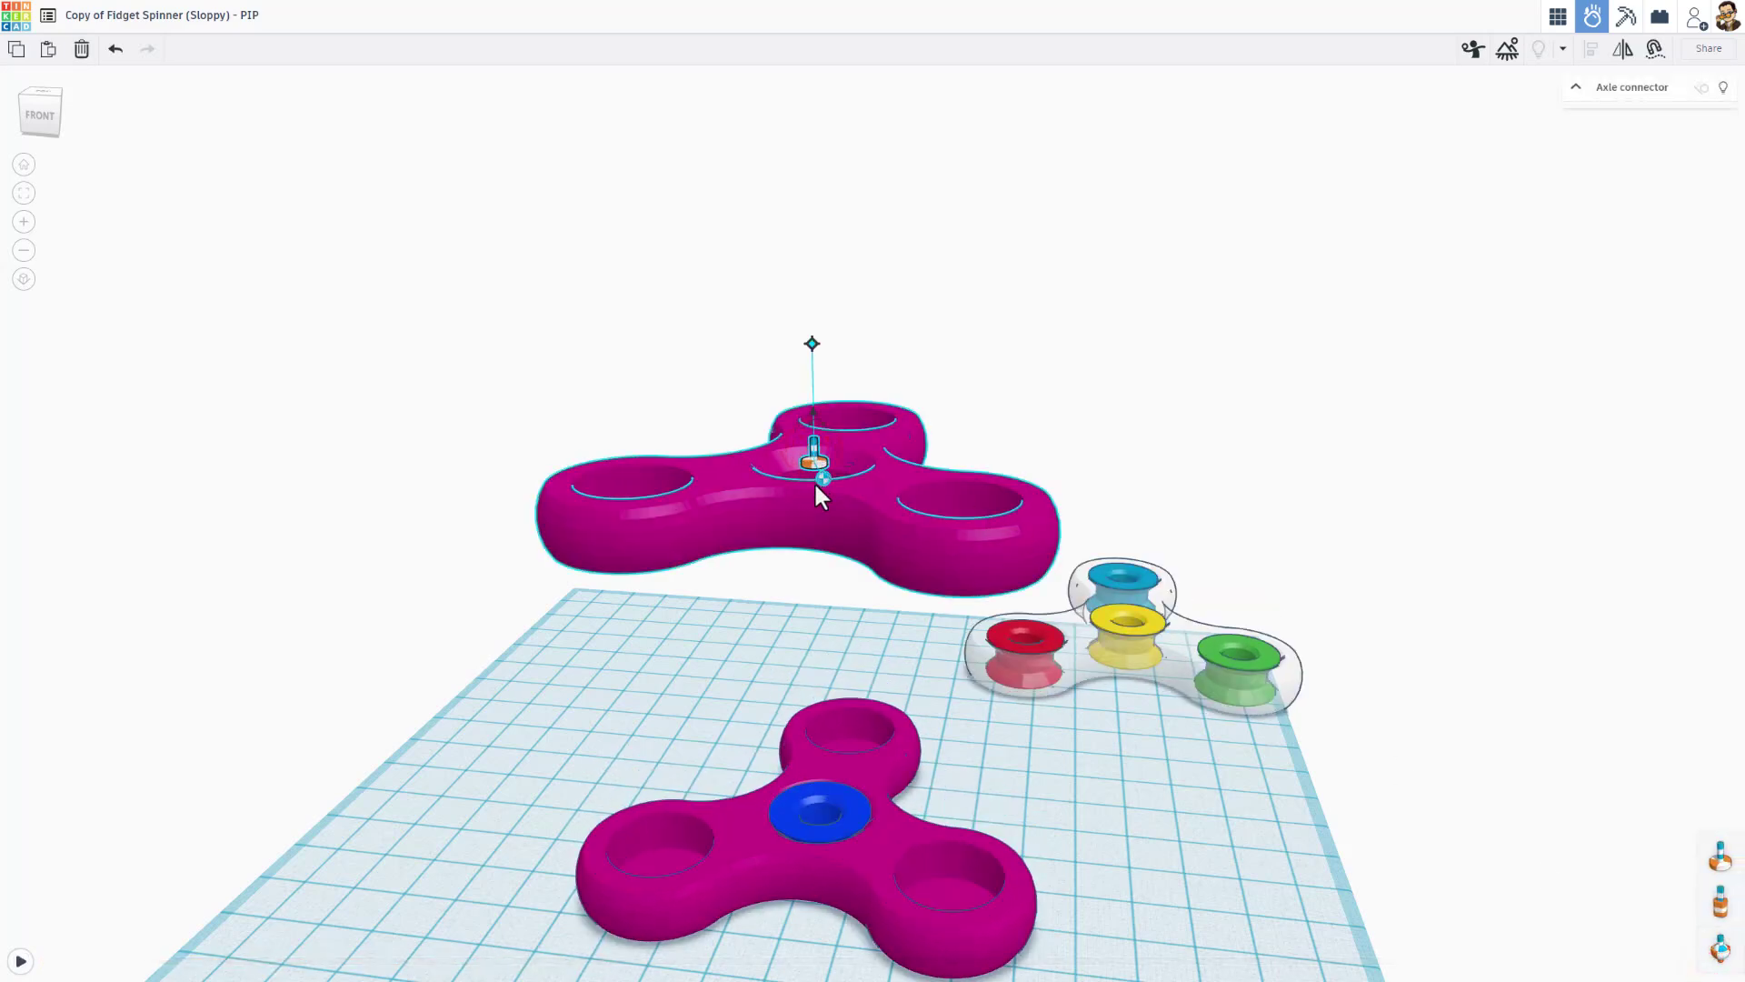
{"action": "left_click_drag", "start_coordinate": [821, 477], "coordinate": [811, 343]}
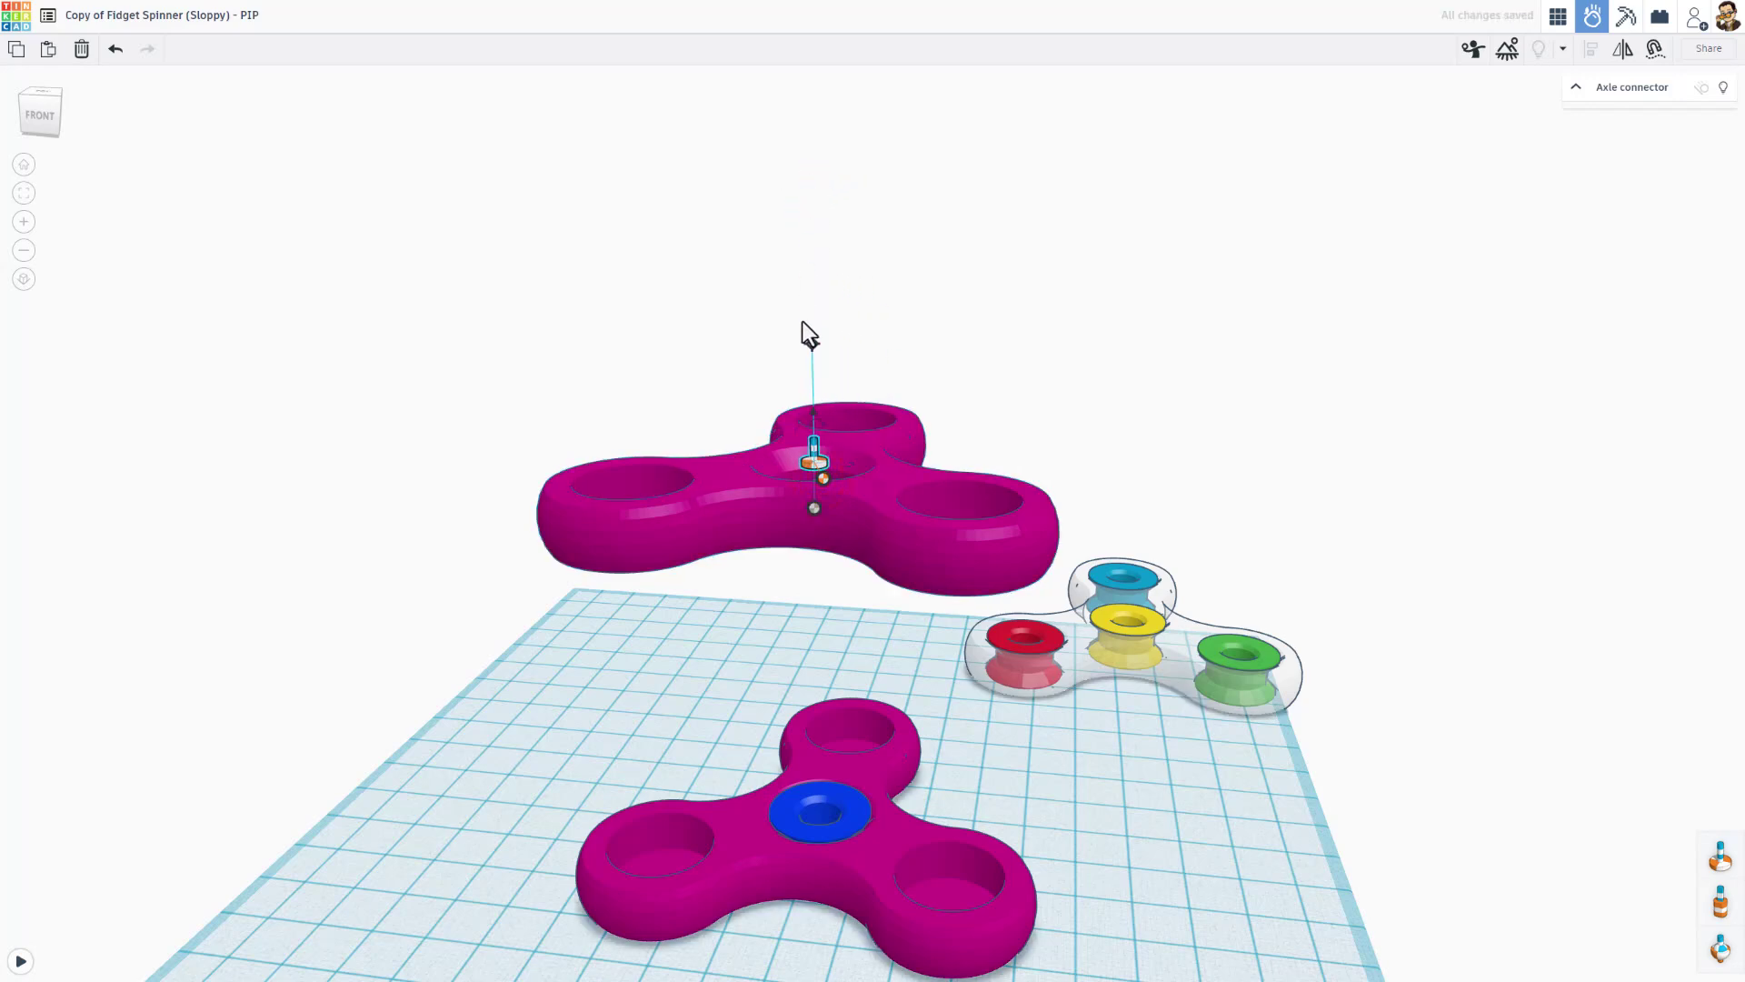
{"action": "left_click_drag", "start_coordinate": [823, 479], "coordinate": [937, 550]}
{"action": "left_click", "coordinate": [20, 961]}
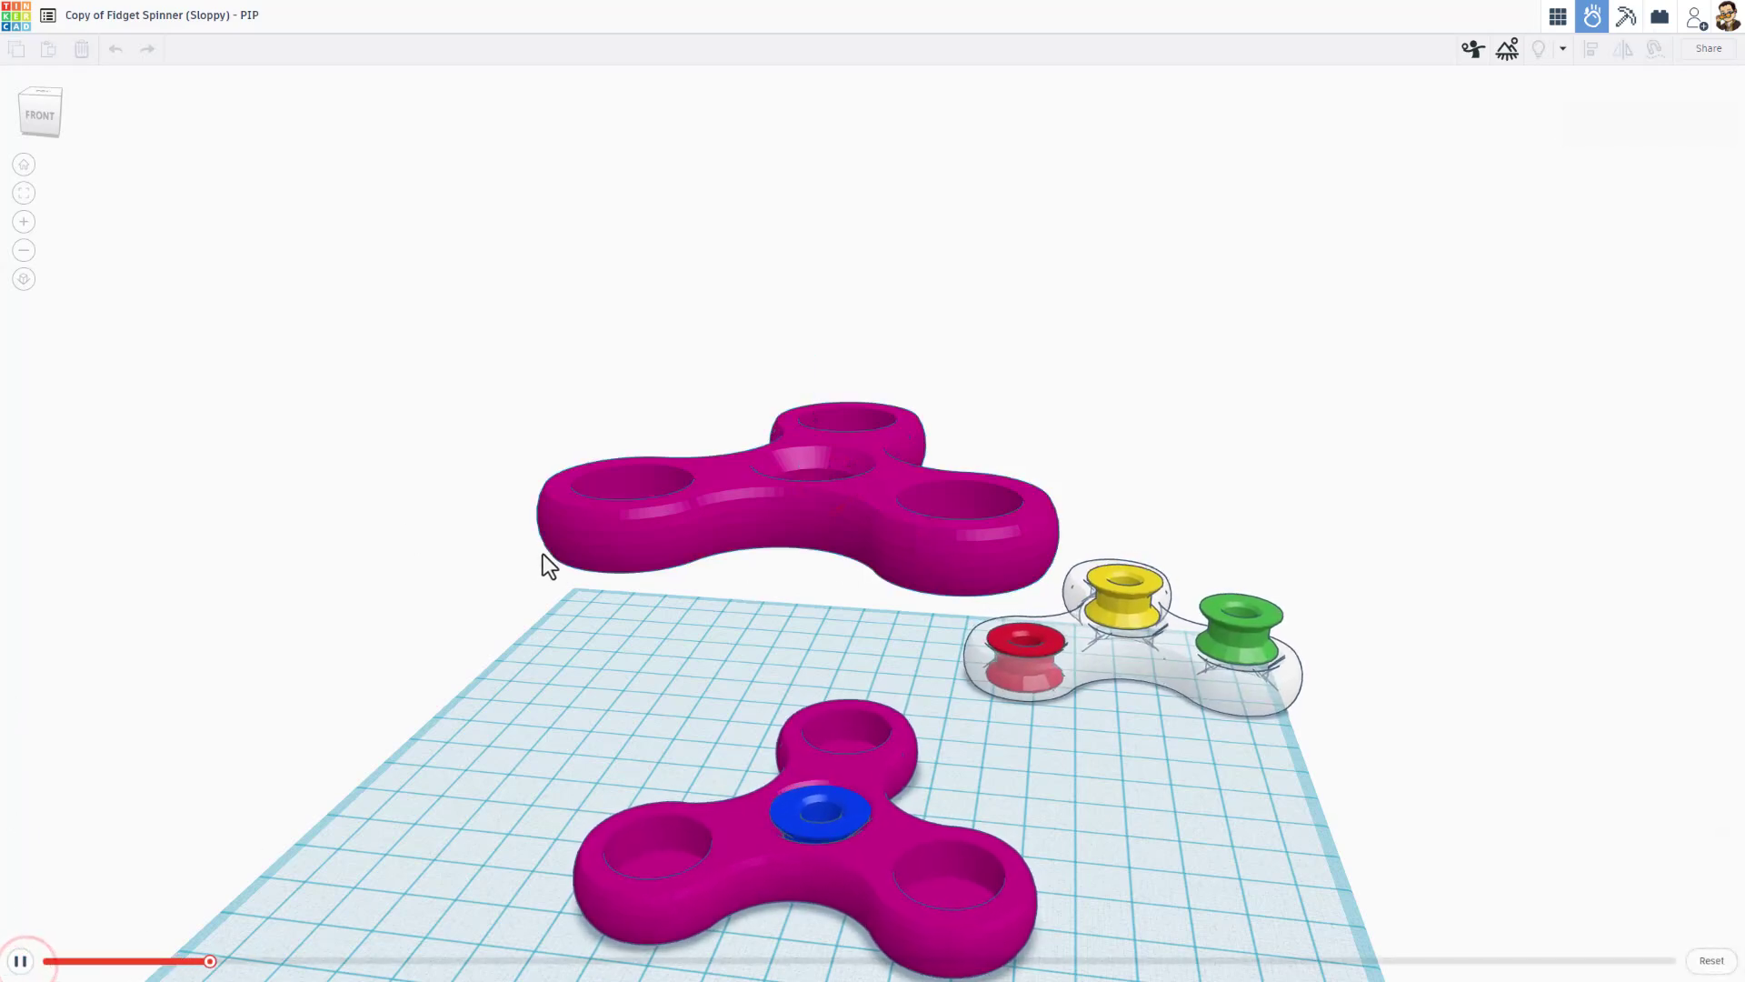
{"action": "left_click", "coordinate": [653, 420]}
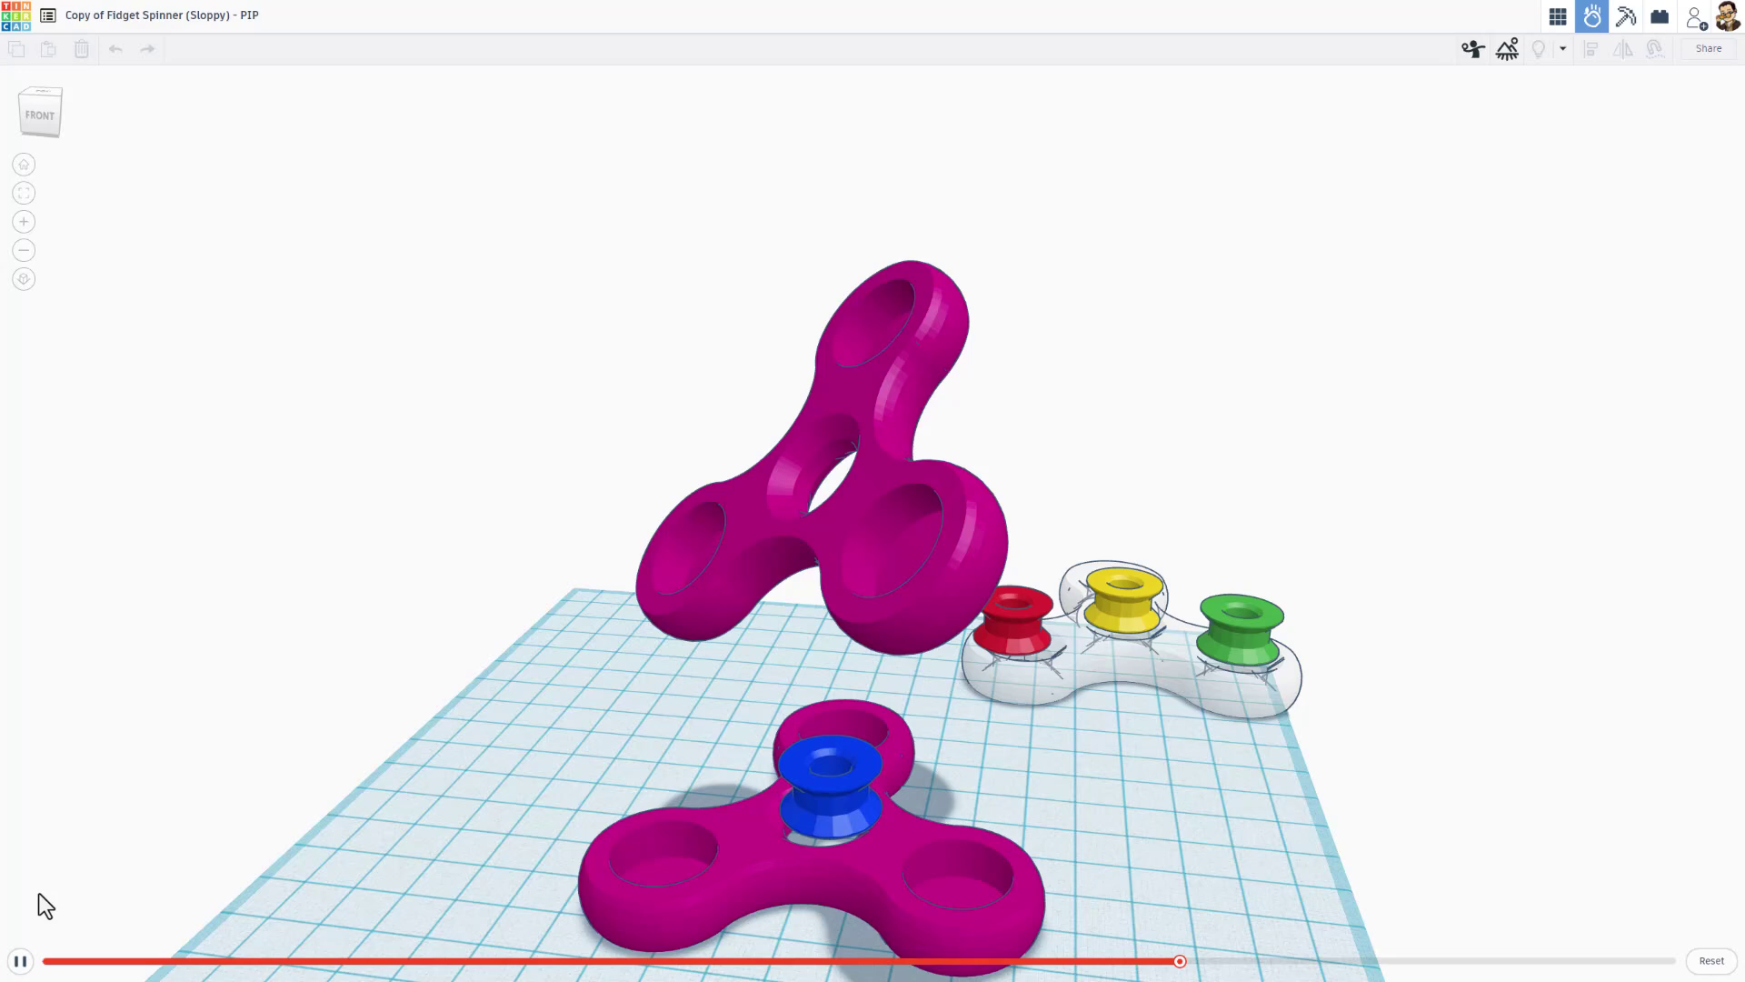
{"action": "left_click", "coordinate": [969, 600]}
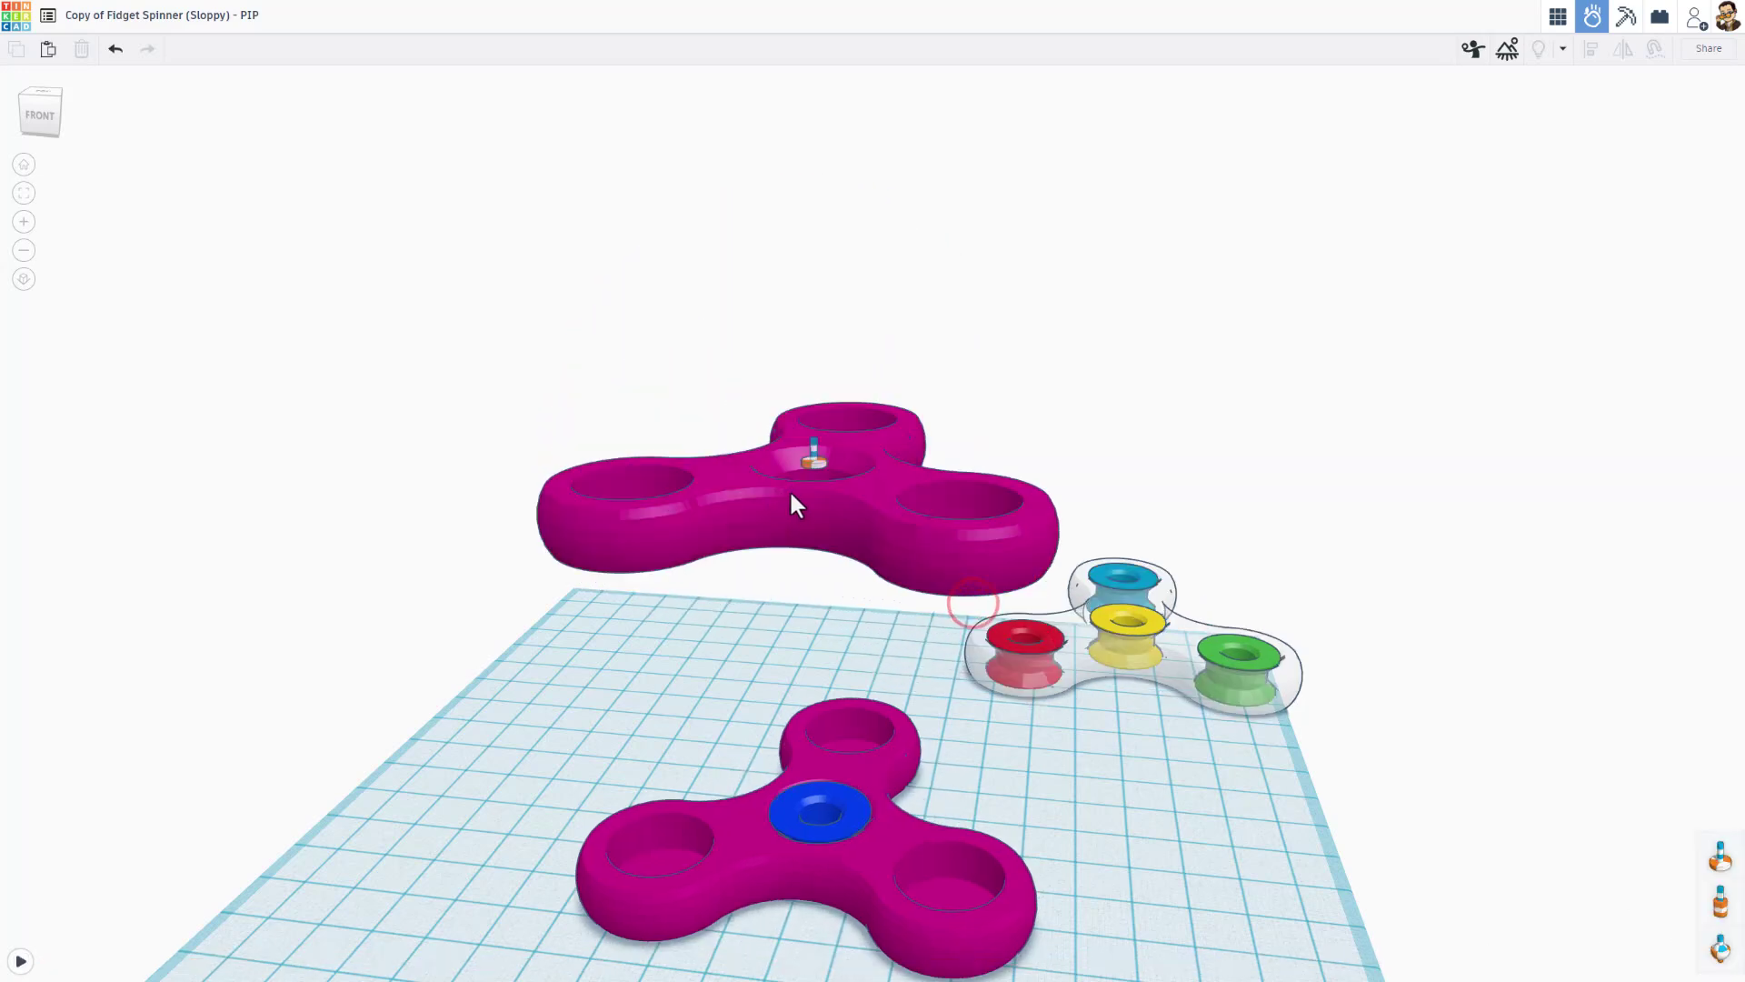
Set the raised spinner's material to Polystyrene, making it 1.65 g.
{"action": "left_click", "coordinate": [790, 491]}
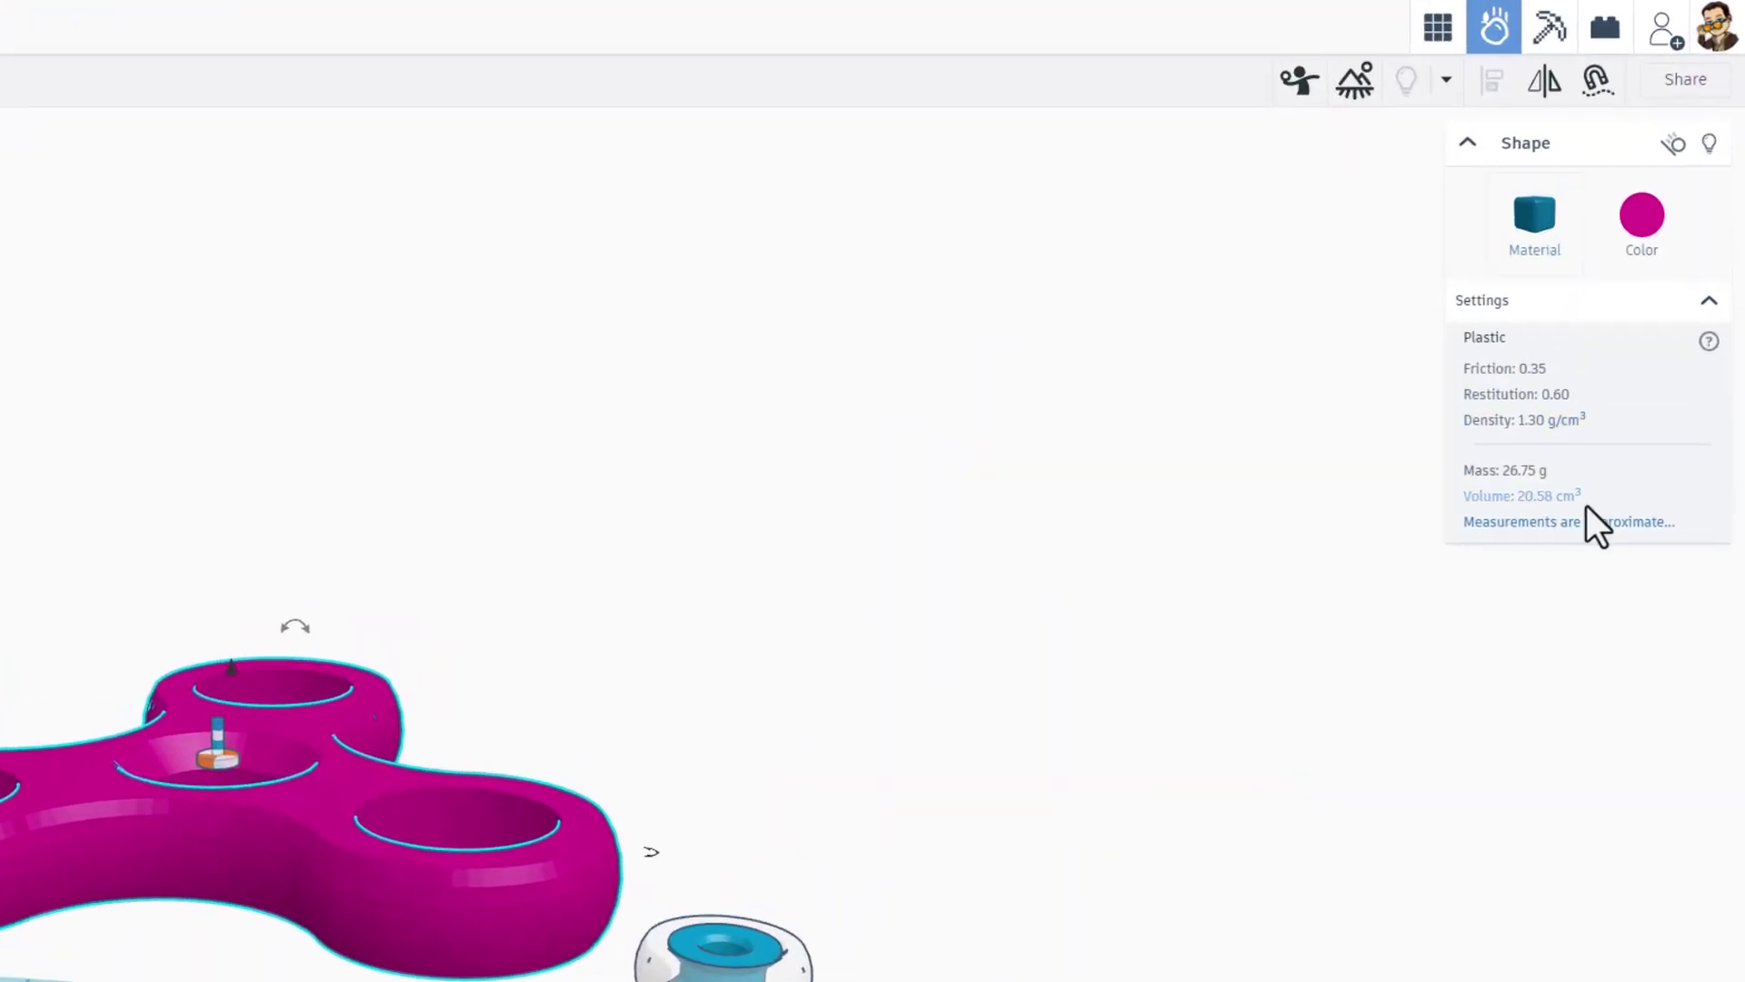
{"action": "left_click", "coordinate": [1527, 229]}
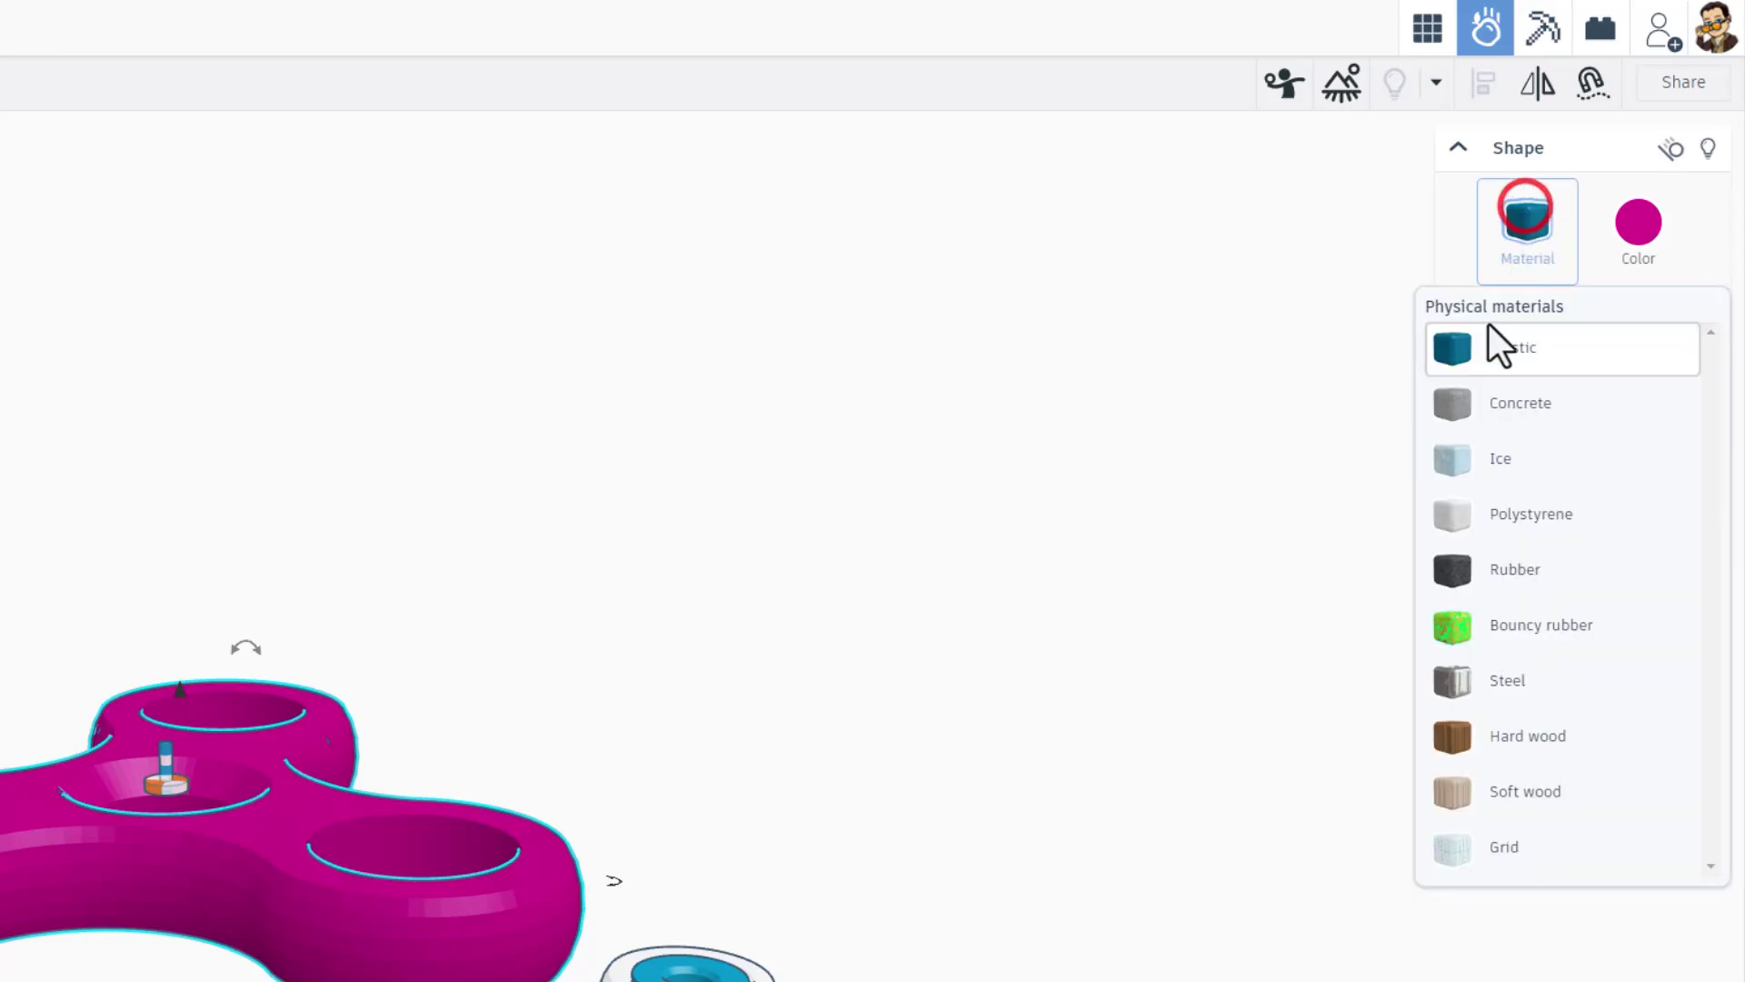
{"action": "left_click", "coordinate": [1500, 518]}
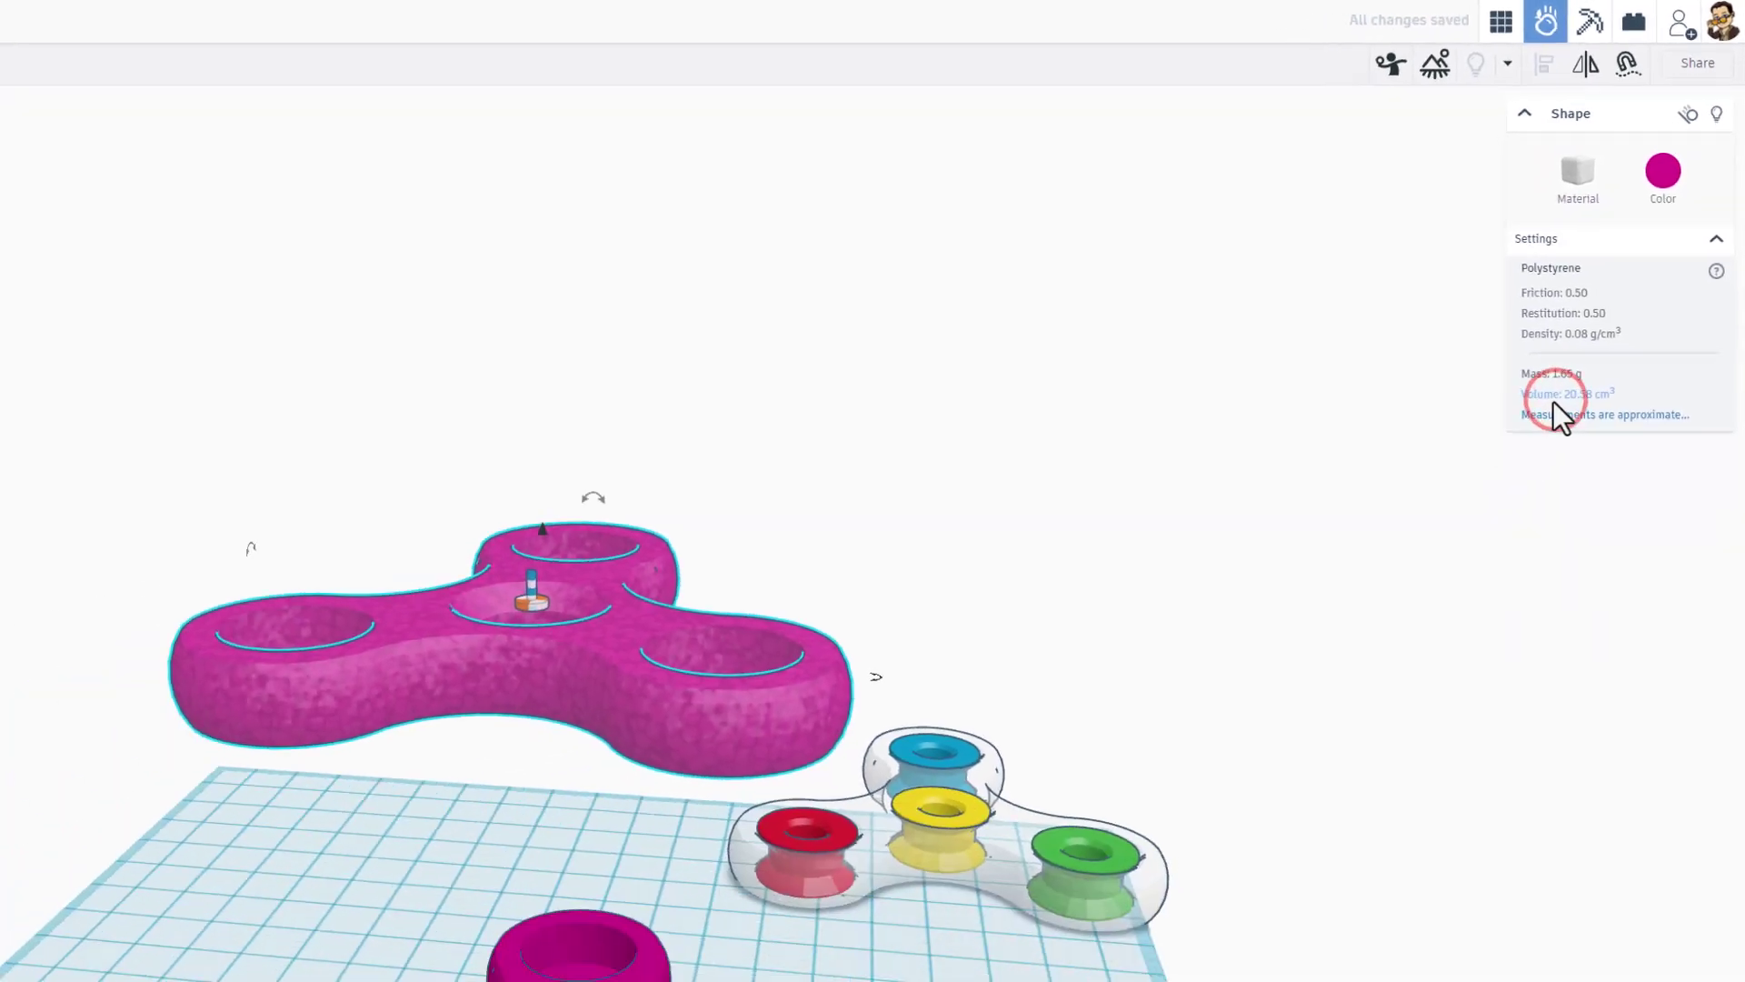
Run the simulation, drop a mushroom object into the scene, then pause and rewind to the start.
{"action": "left_click", "coordinate": [18, 955]}
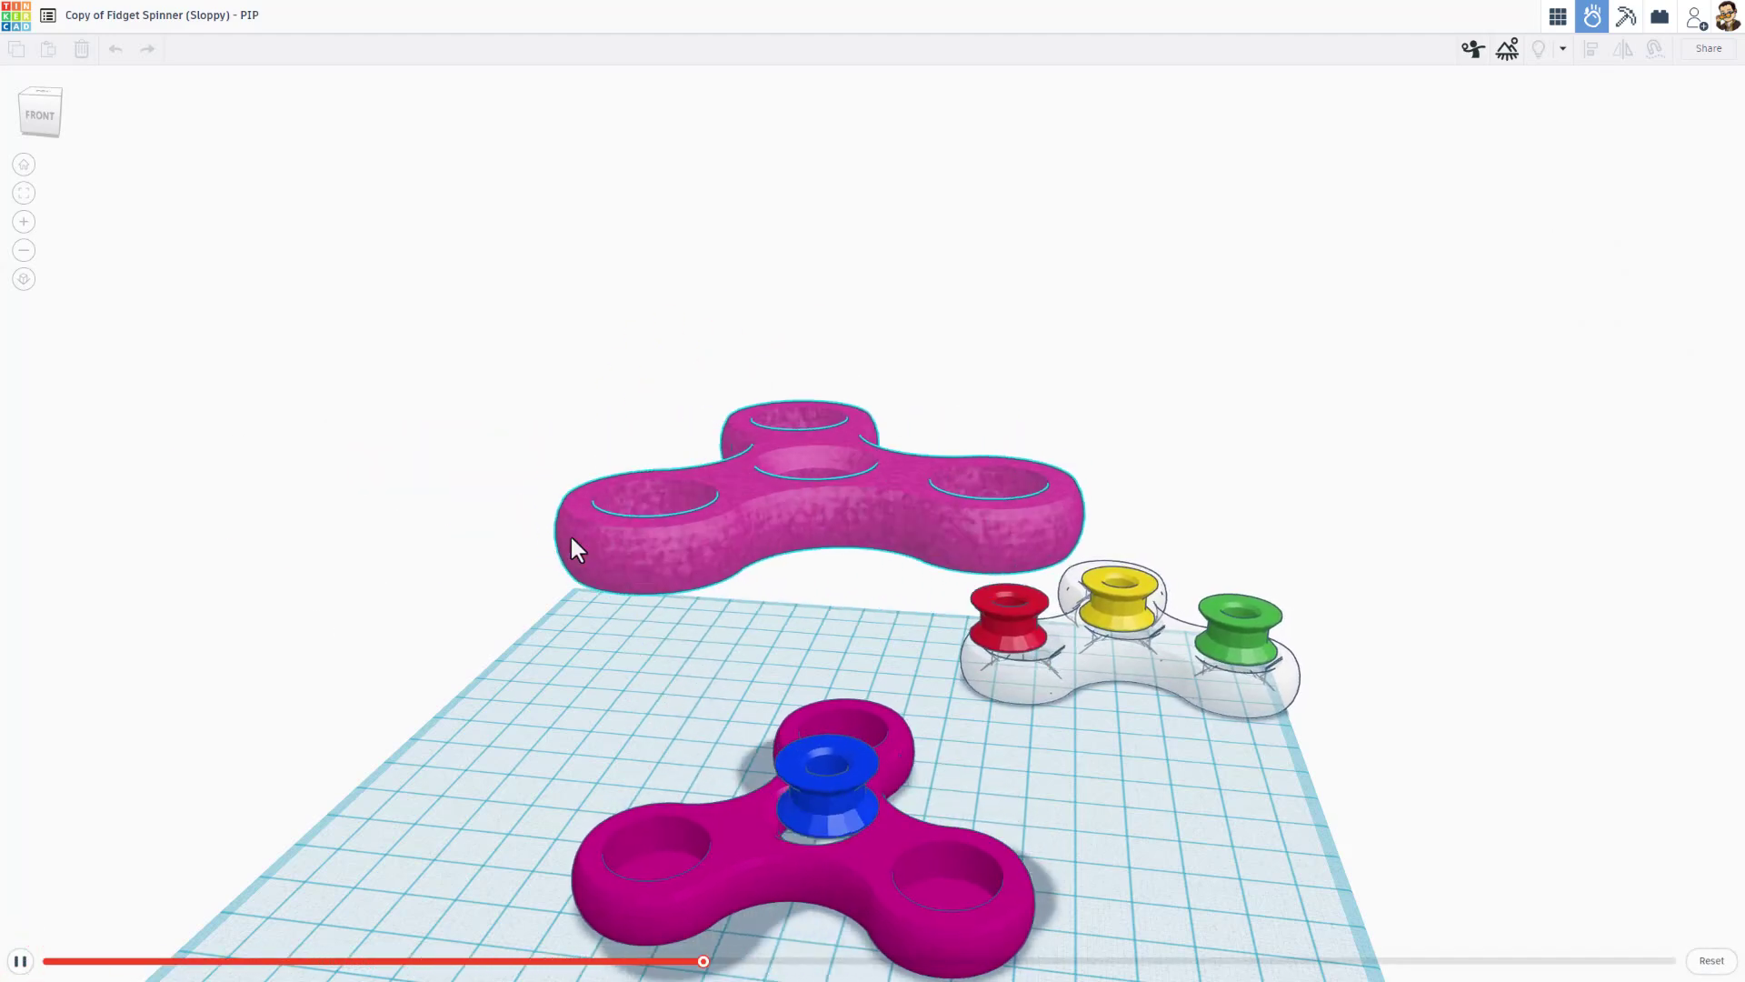
{"action": "left_click", "coordinate": [563, 475]}
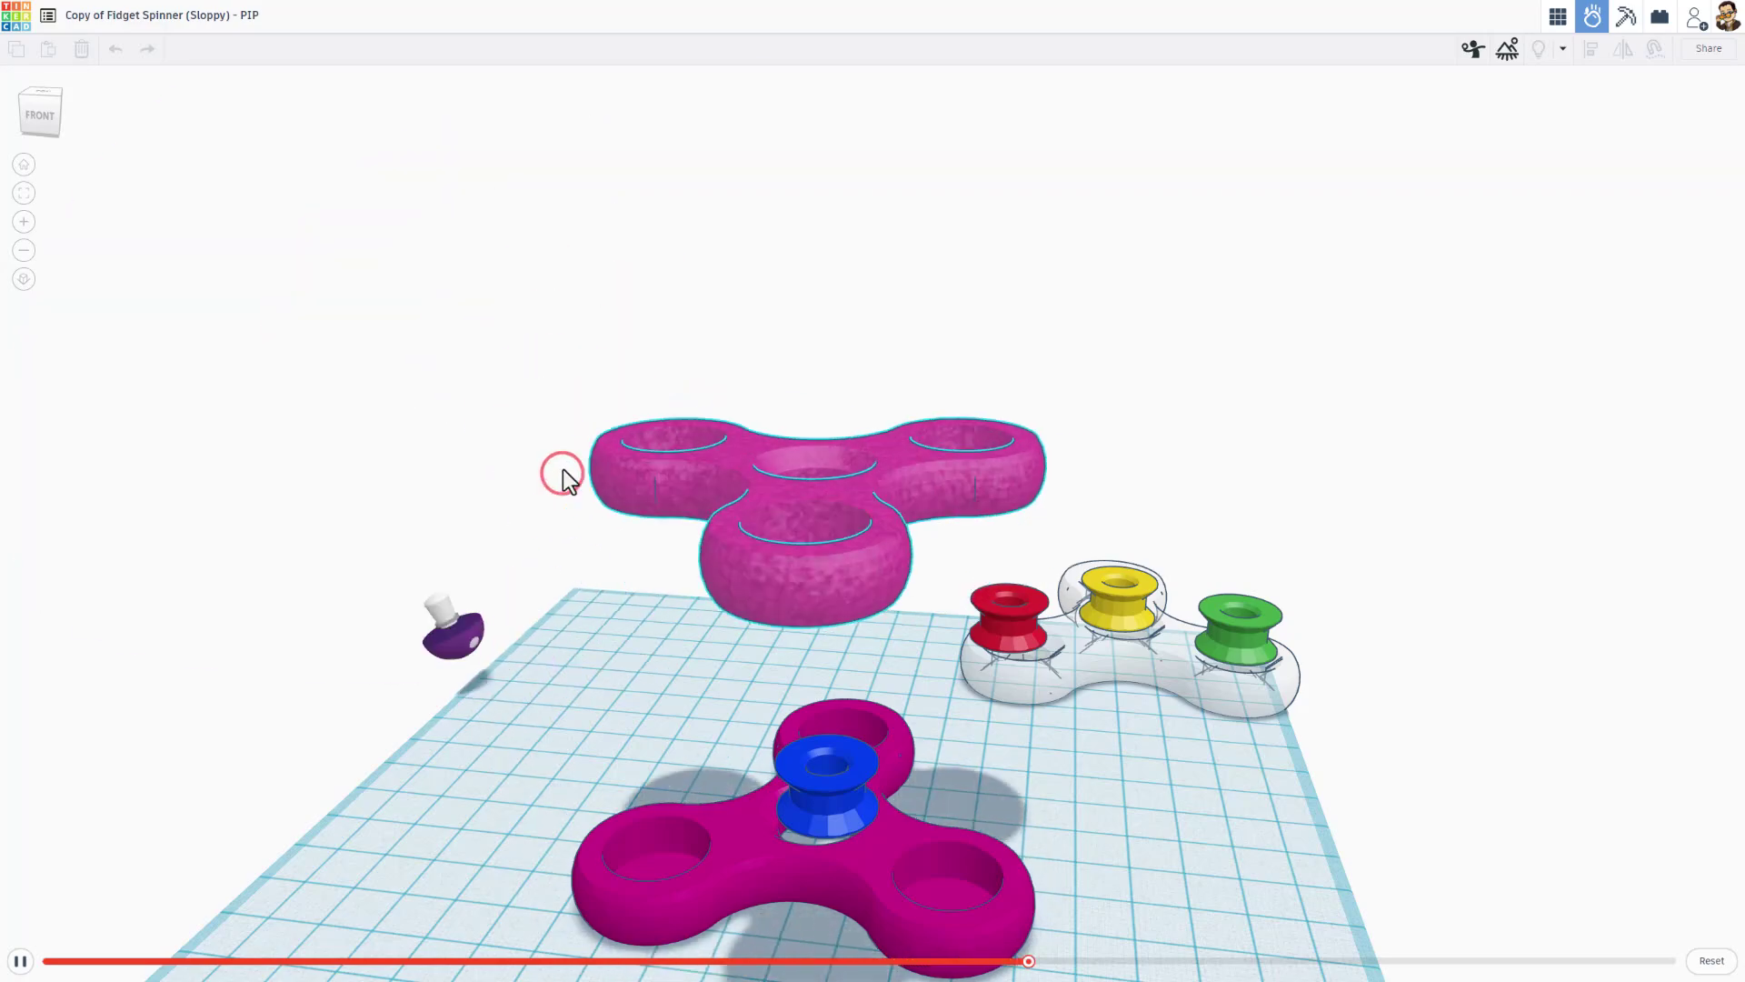
{"action": "right_click_drag", "start_coordinate": [633, 408], "coordinate": [1219, 666]}
{"action": "right_click_drag", "start_coordinate": [1339, 744], "coordinate": [1251, 679]}
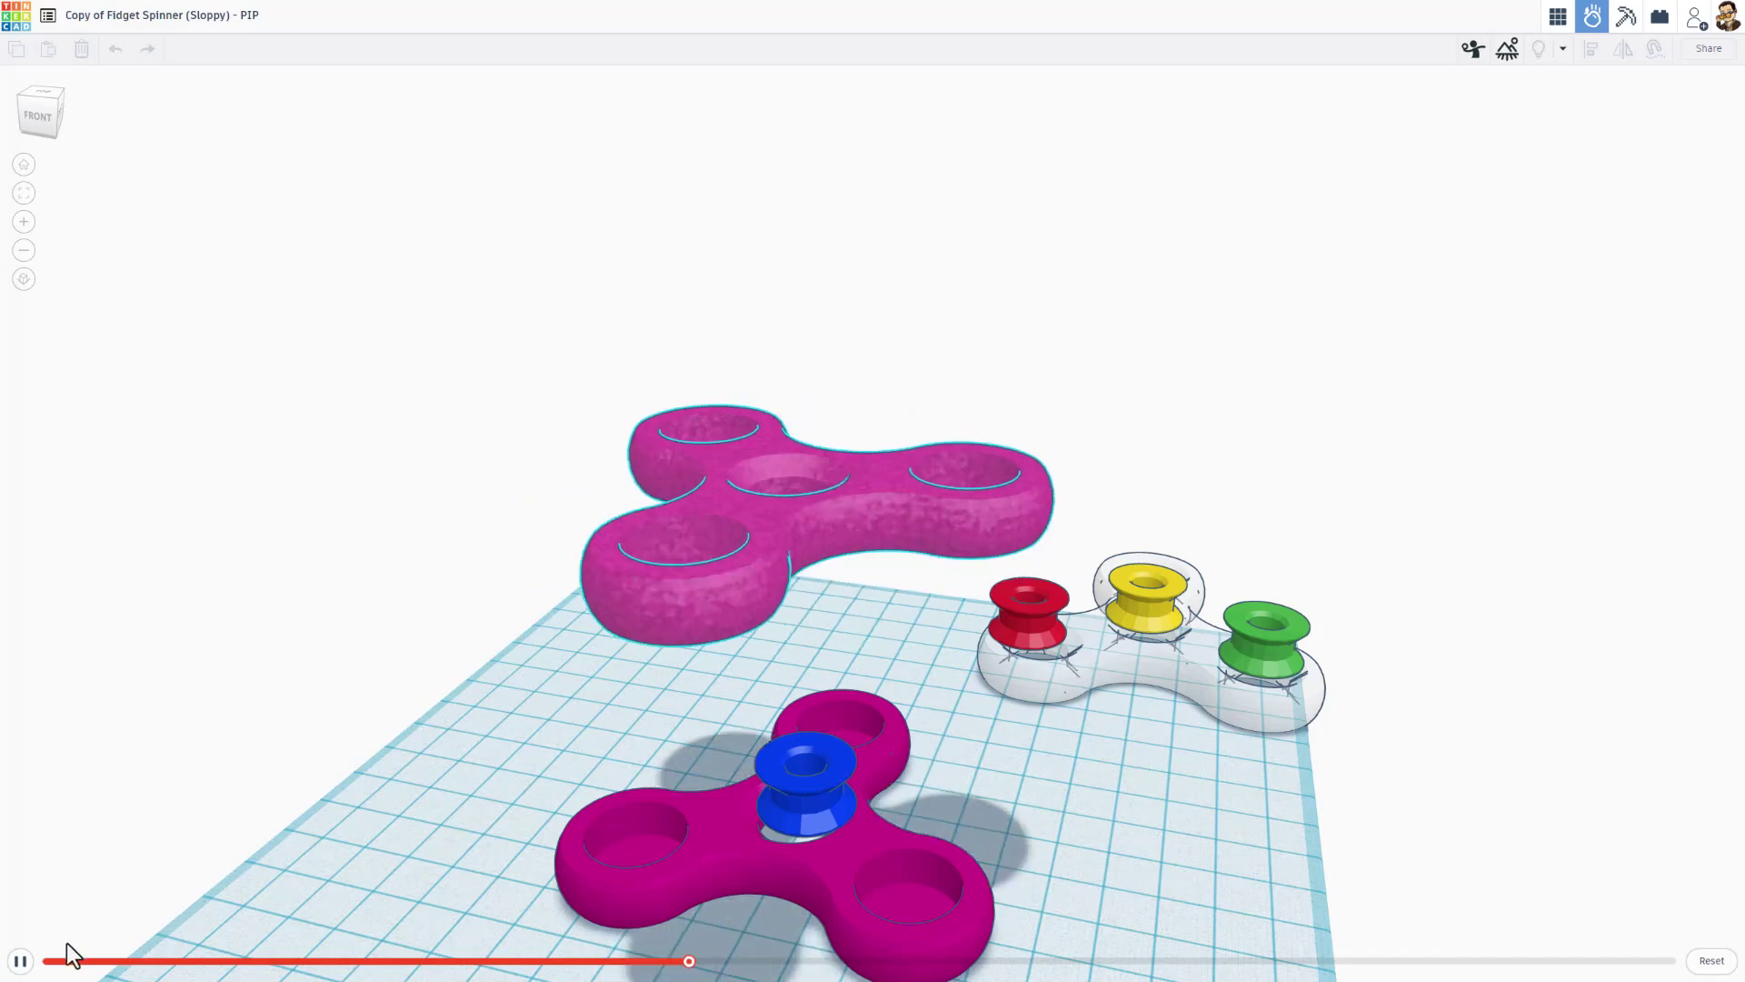
{"action": "left_click", "coordinate": [19, 960]}
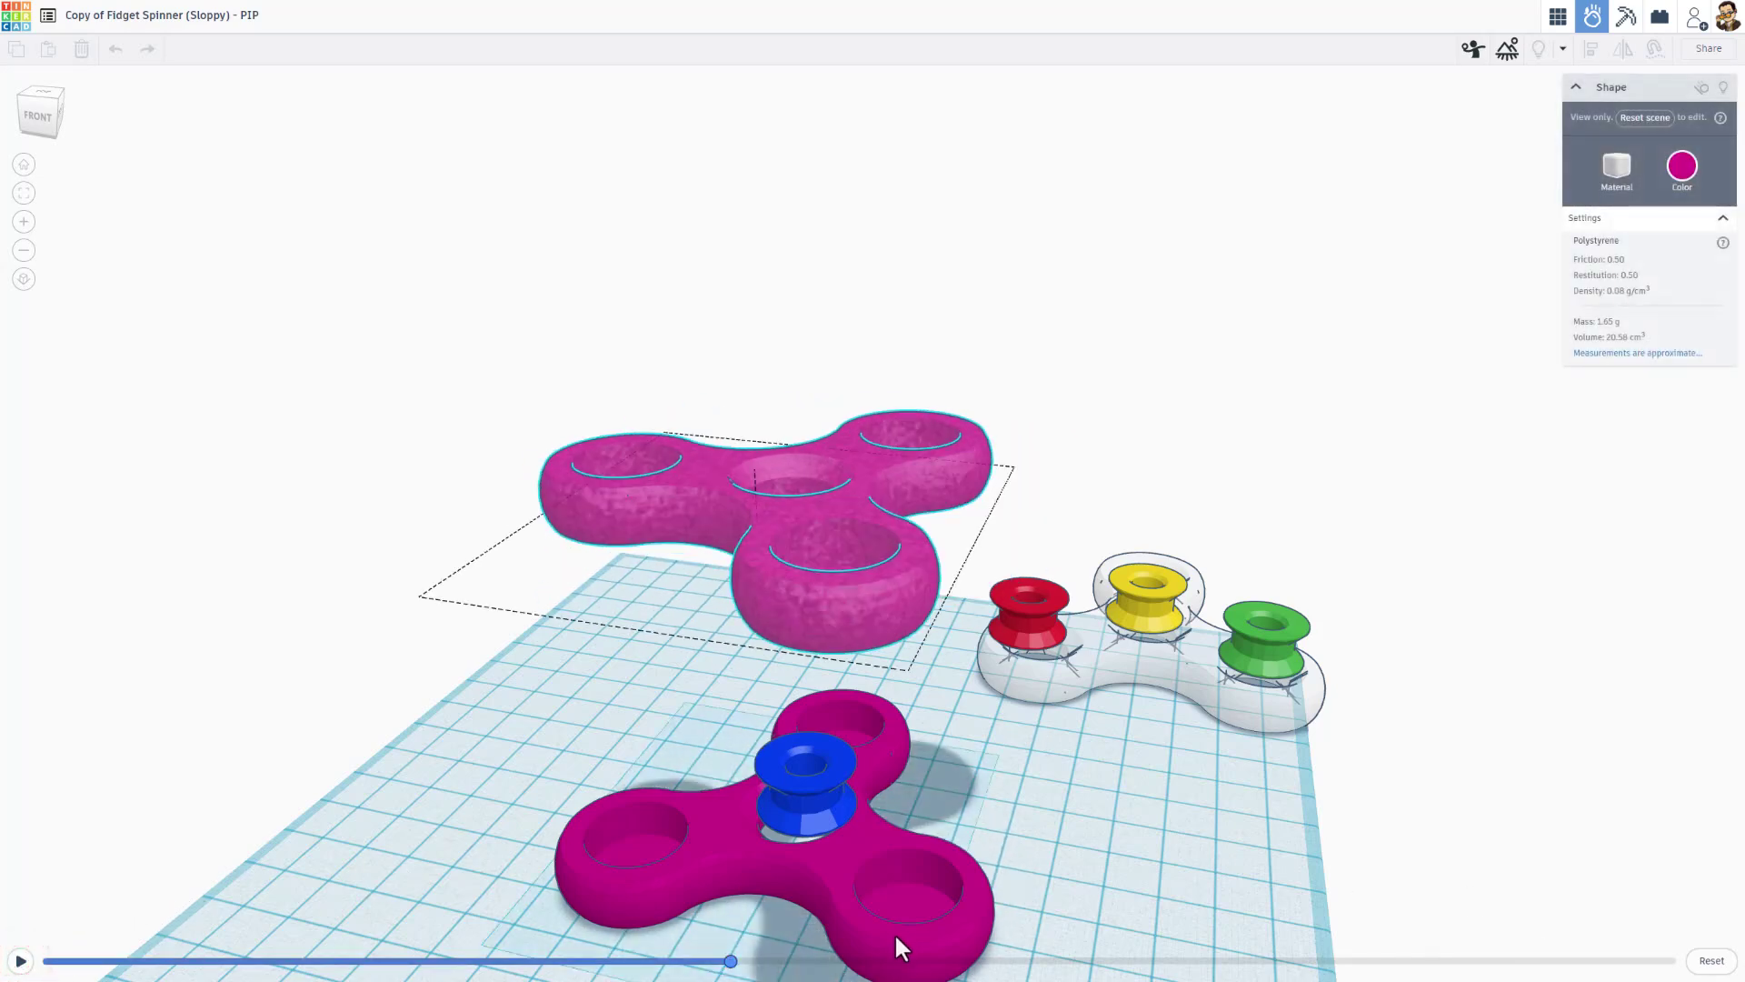
{"action": "left_click_drag", "start_coordinate": [731, 961], "coordinate": [72, 964]}
Replay the simulation from several camera angles, then pause it with the floating spinner selected.
{"action": "left_click", "coordinate": [20, 961]}
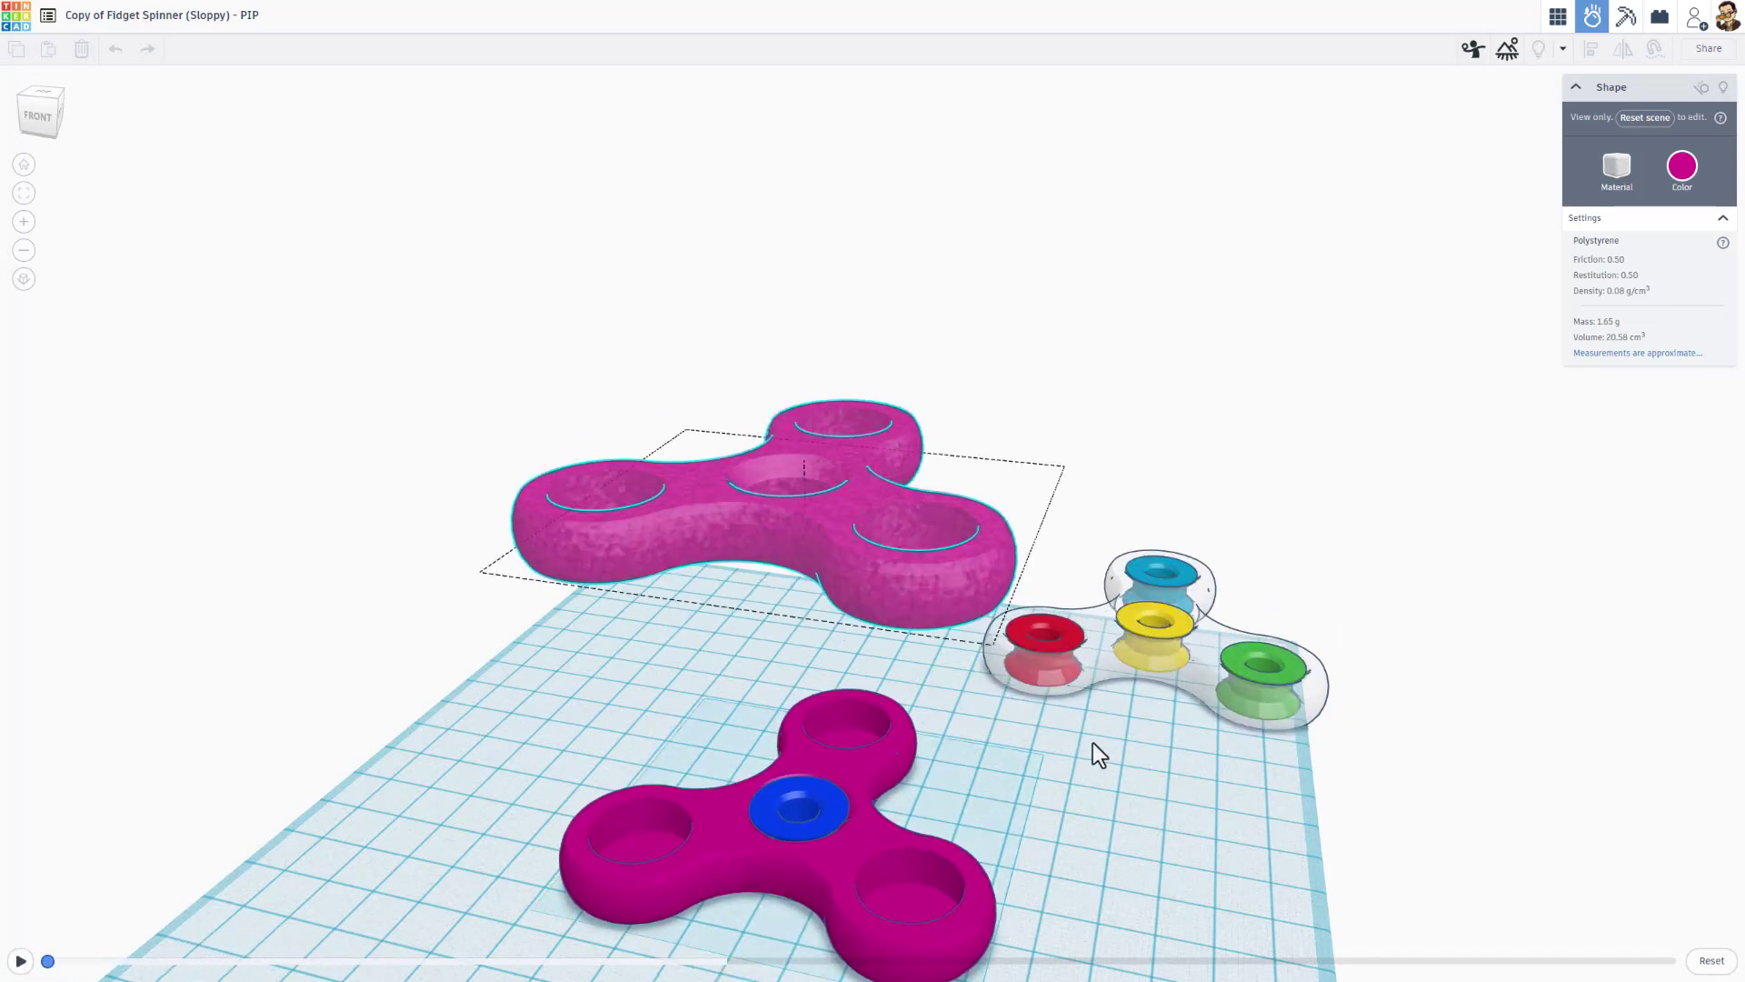
{"action": "left_click", "coordinate": [18, 963]}
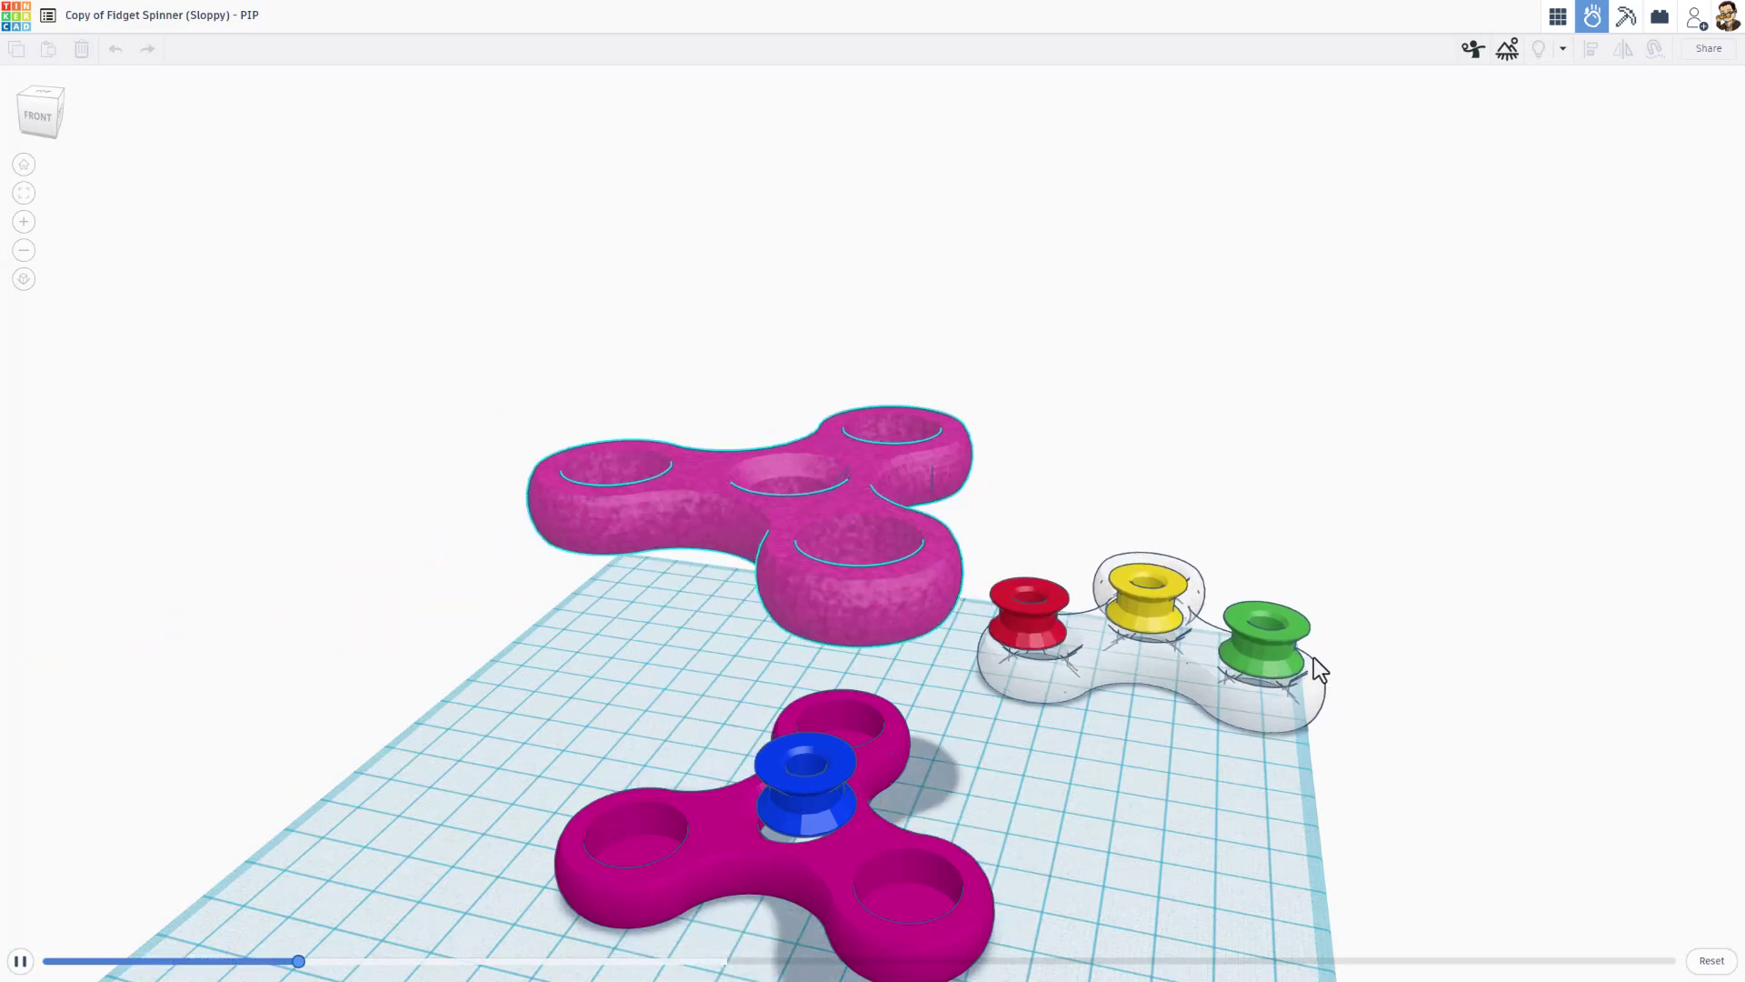
{"action": "right_click_drag", "start_coordinate": [1142, 698], "coordinate": [1203, 652]}
{"action": "right_click_drag", "start_coordinate": [1099, 679], "coordinate": [1160, 651]}
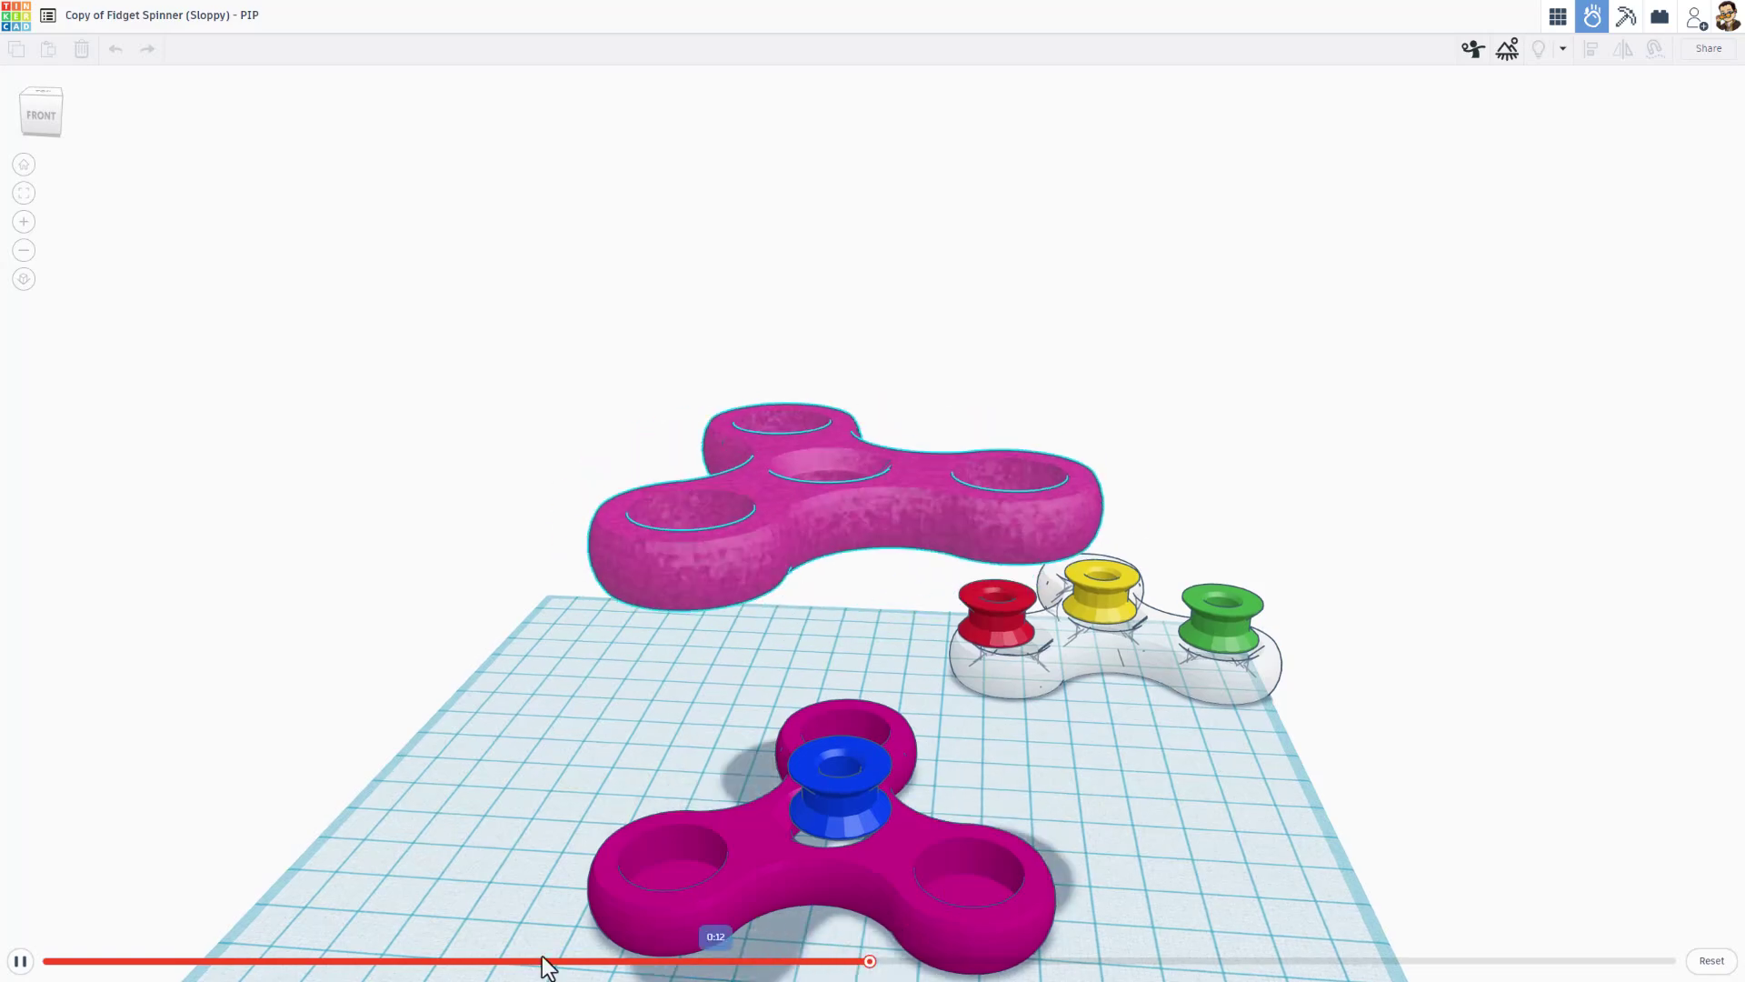
{"action": "left_click", "coordinate": [916, 612]}
{"action": "mouse_move", "coordinate": [916, 613]}
{"action": "right_mouse_down"}
{"action": "mouse_move", "coordinate": [938, 624]}
{"action": "mouse_move", "coordinate": [893, 618]}
{"action": "mouse_move", "coordinate": [897, 634]}
{"action": "mouse_move", "coordinate": [951, 587]}
{"action": "mouse_move", "coordinate": [942, 616]}
{"action": "right_mouse_up"}
{"action": "right_click_drag", "start_coordinate": [1256, 559], "coordinate": [1049, 685]}
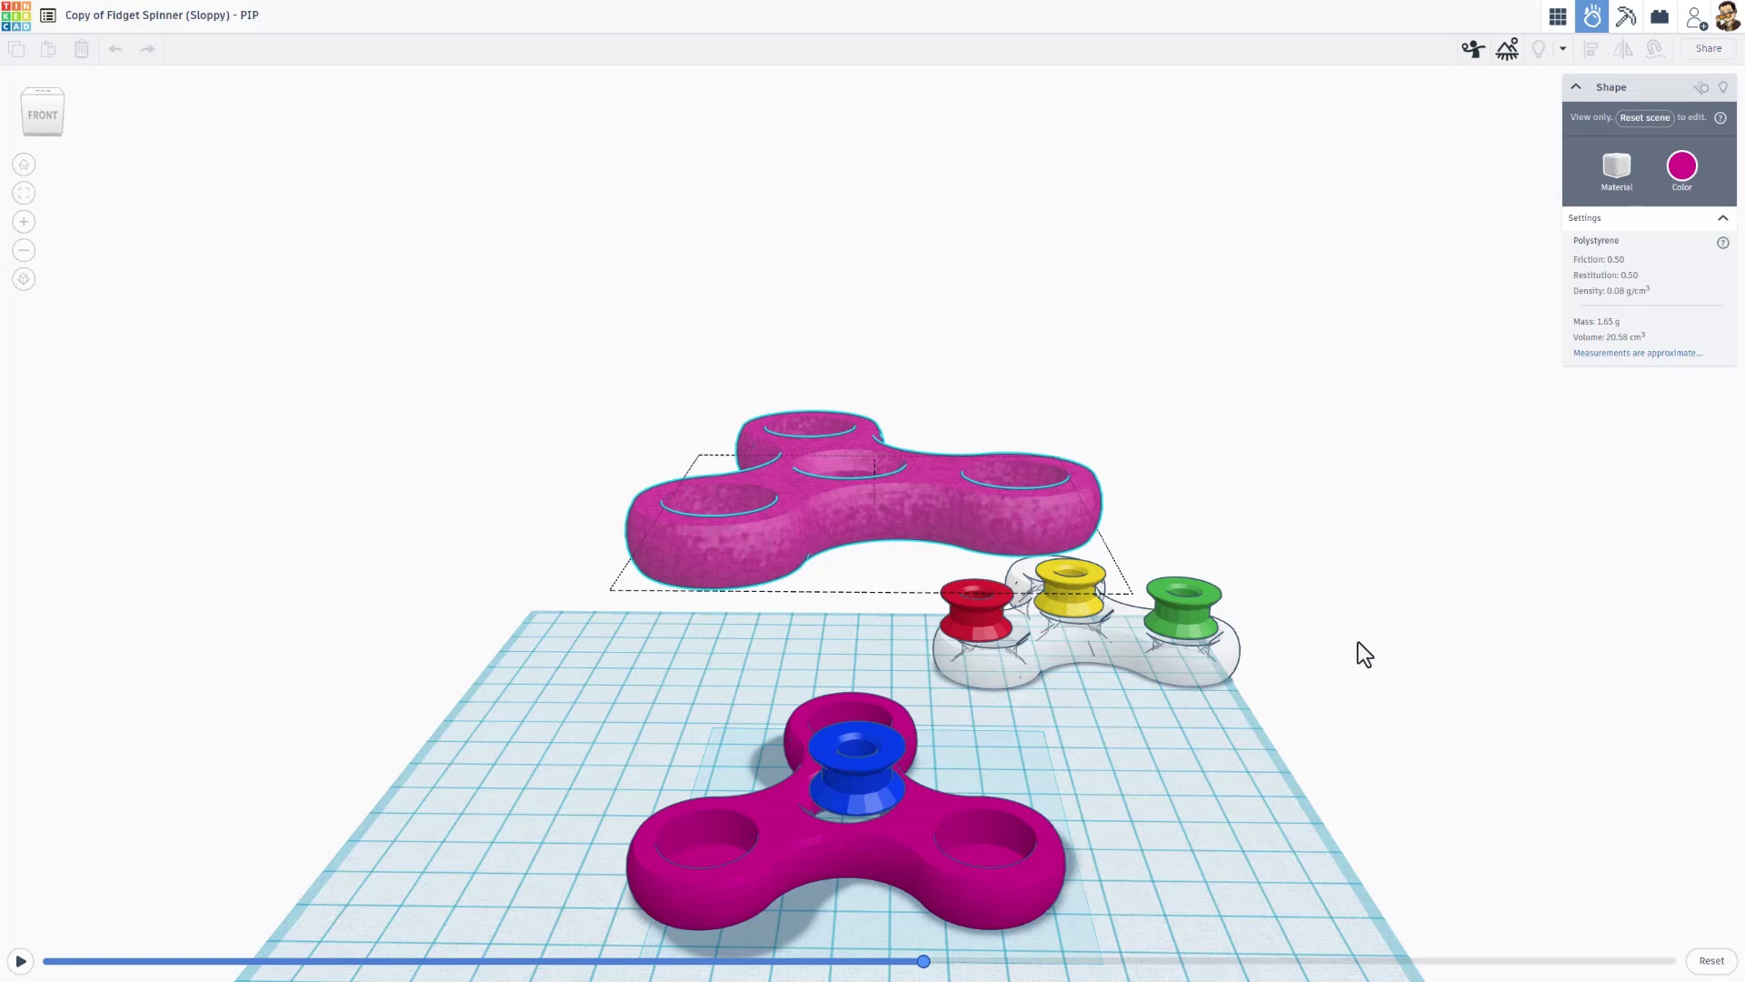
In the share view, try 1:1 and 9:16 frames, then settle on 16:9 at size S.
{"action": "left_click", "coordinate": [1709, 58]}
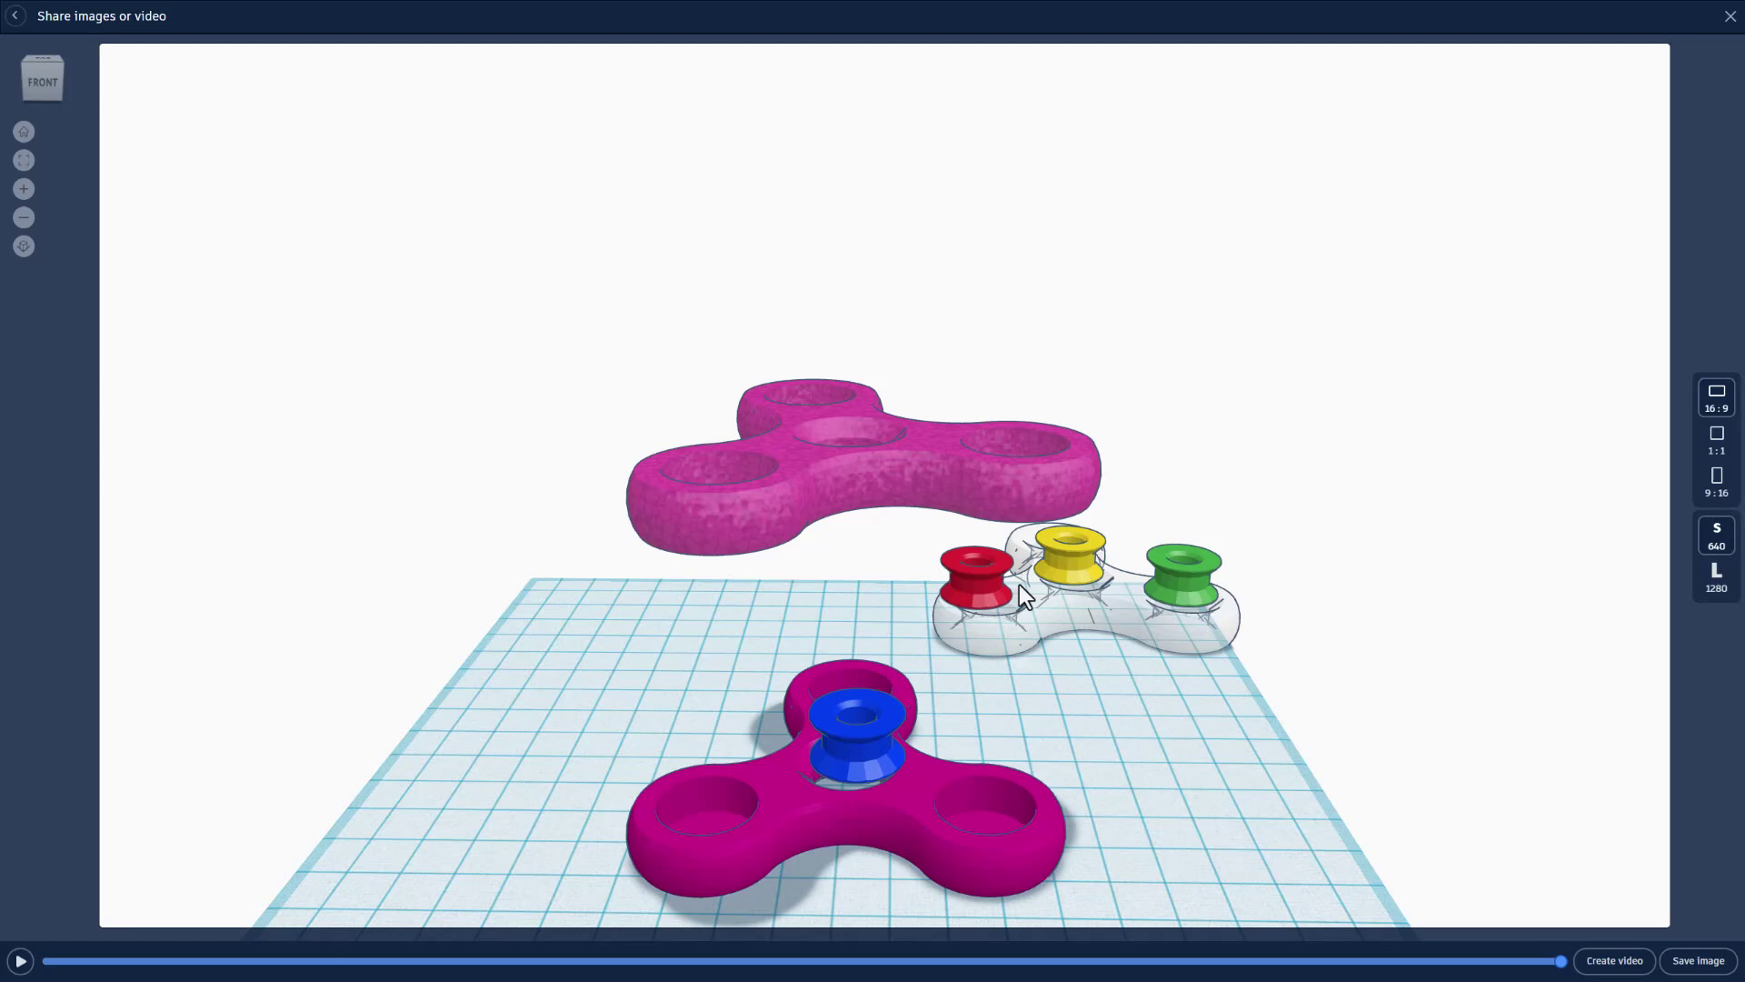
{"action": "left_click", "coordinate": [1717, 439]}
{"action": "left_click", "coordinate": [1717, 482]}
{"action": "left_click", "coordinate": [1718, 439]}
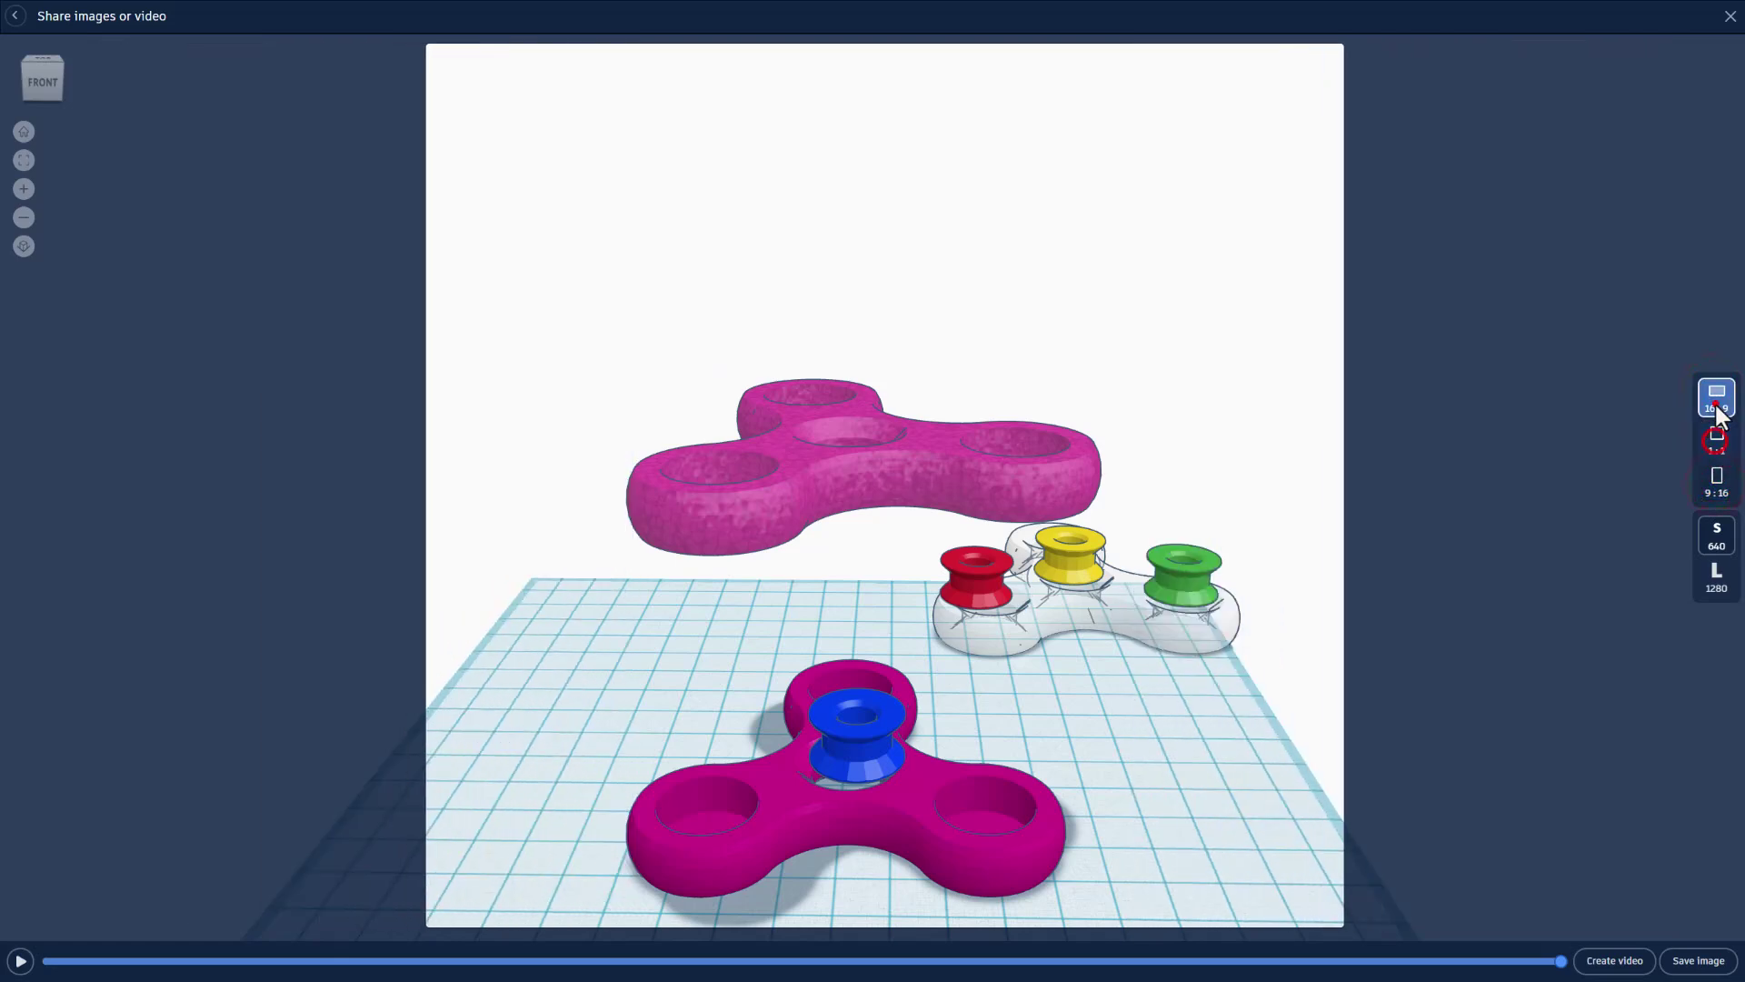
{"action": "left_click", "coordinate": [1716, 405]}
{"action": "left_click", "coordinate": [1717, 538]}
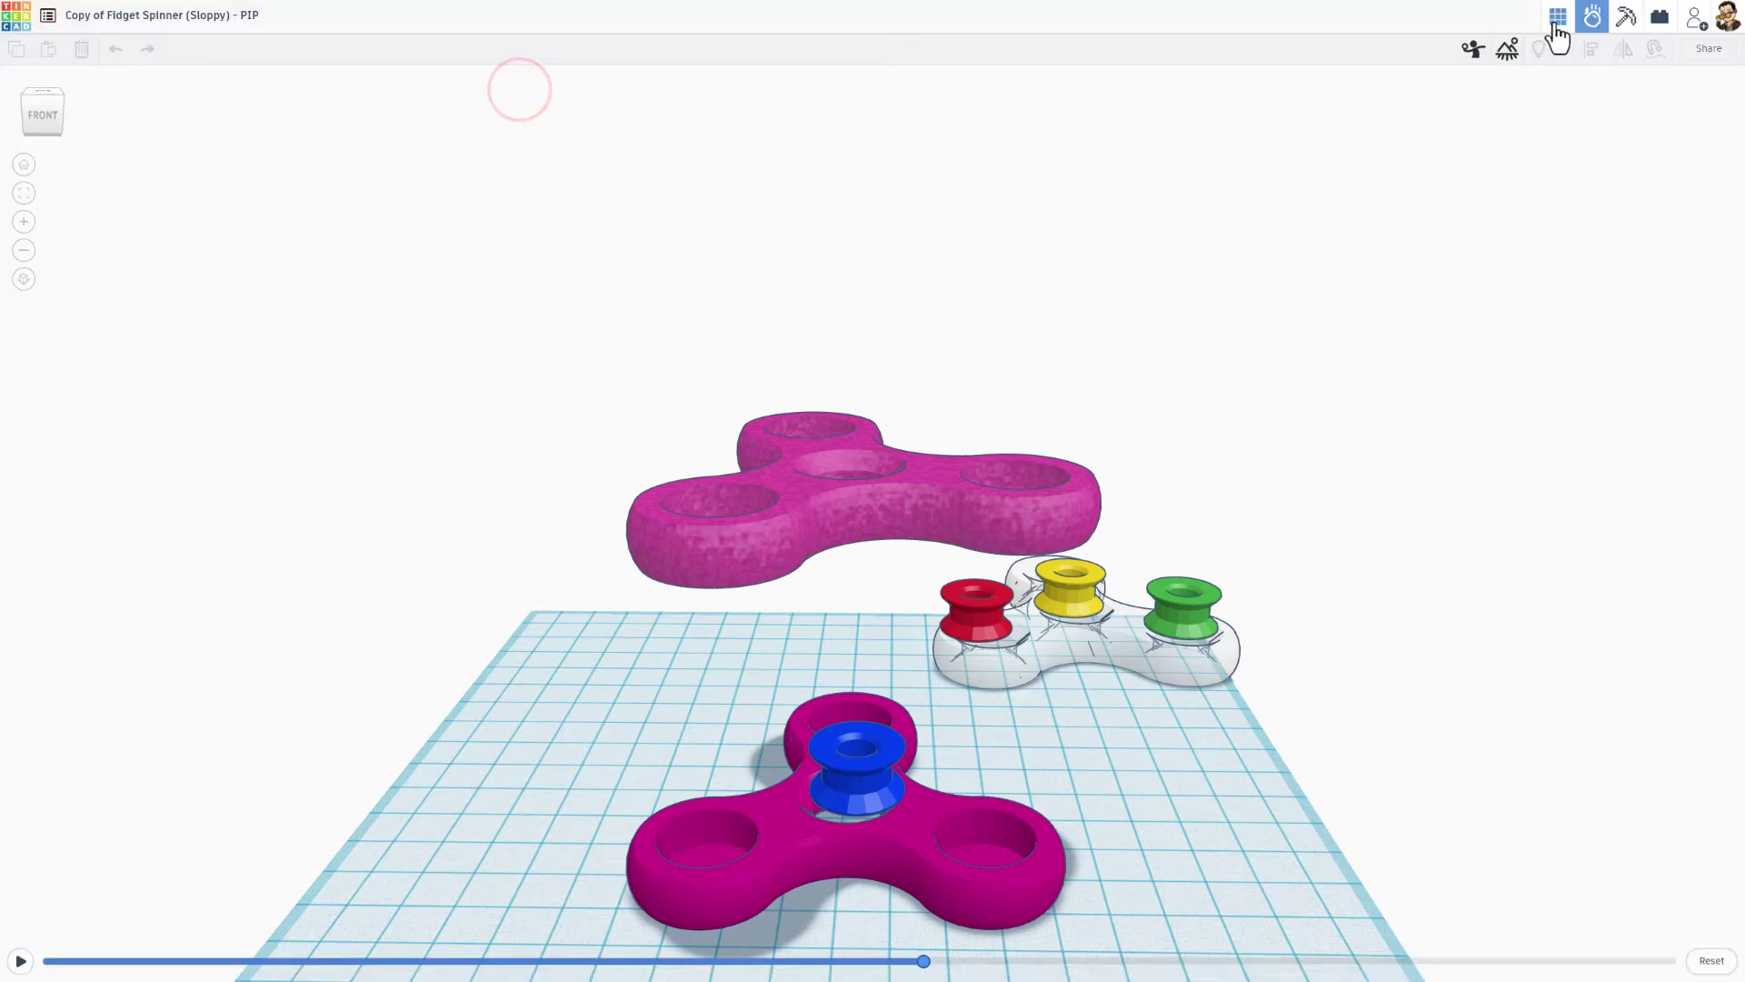
Leave Sim Lab for the 3D Design editor and orbit around the two spinners.
{"action": "left_click", "coordinate": [1558, 17]}
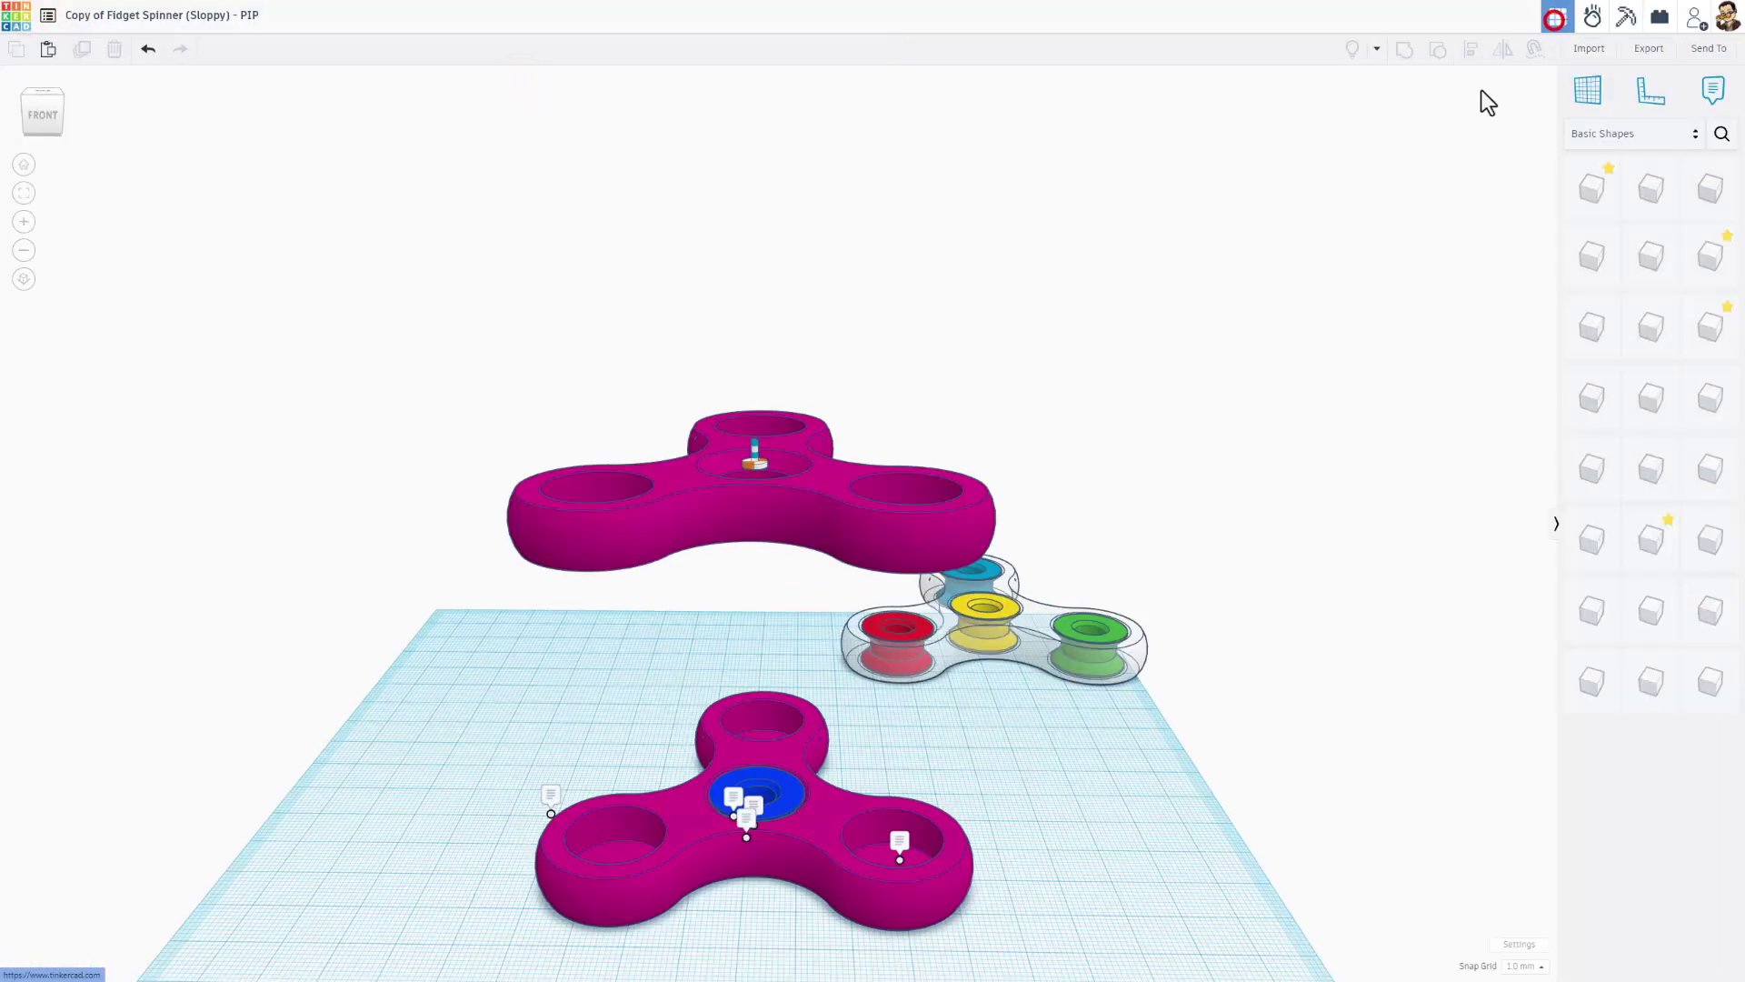
{"action": "right_click_drag", "start_coordinate": [849, 510], "coordinate": [765, 784]}
{"action": "right_click_drag", "start_coordinate": [1045, 700], "coordinate": [1080, 719]}
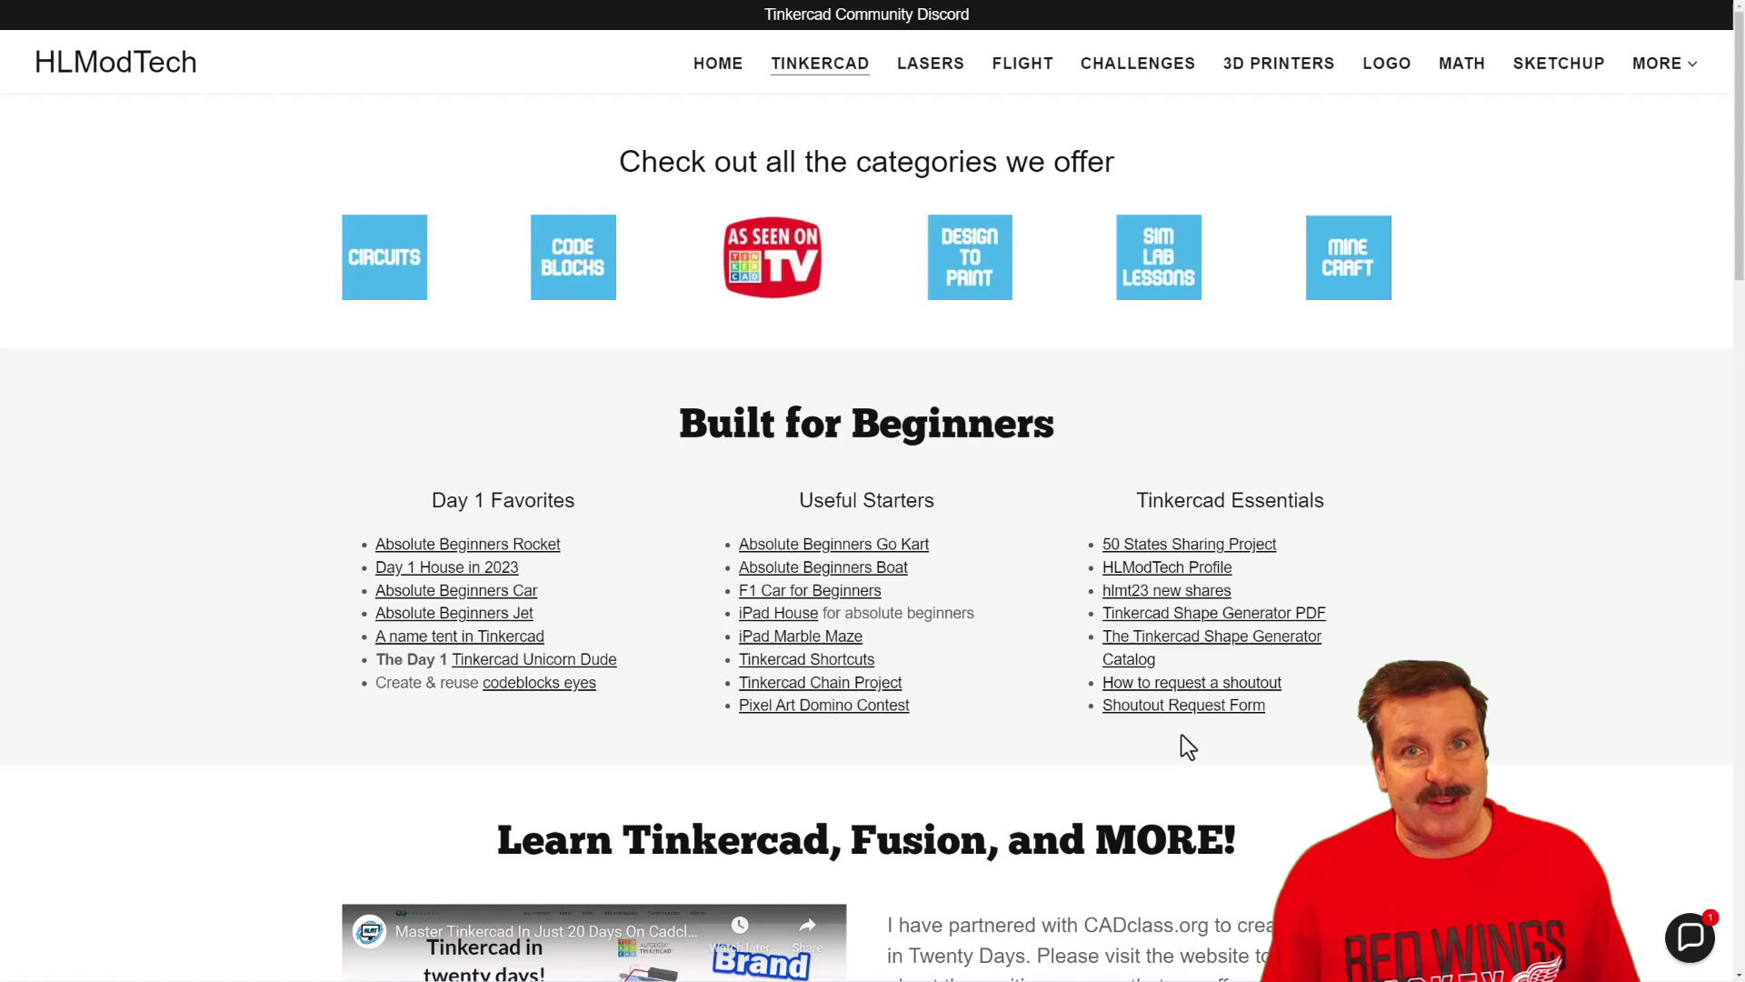
Open and close the site's contact chat, then follow the Tinkercad Community Discord banner link.
{"action": "left_click", "coordinate": [1683, 950]}
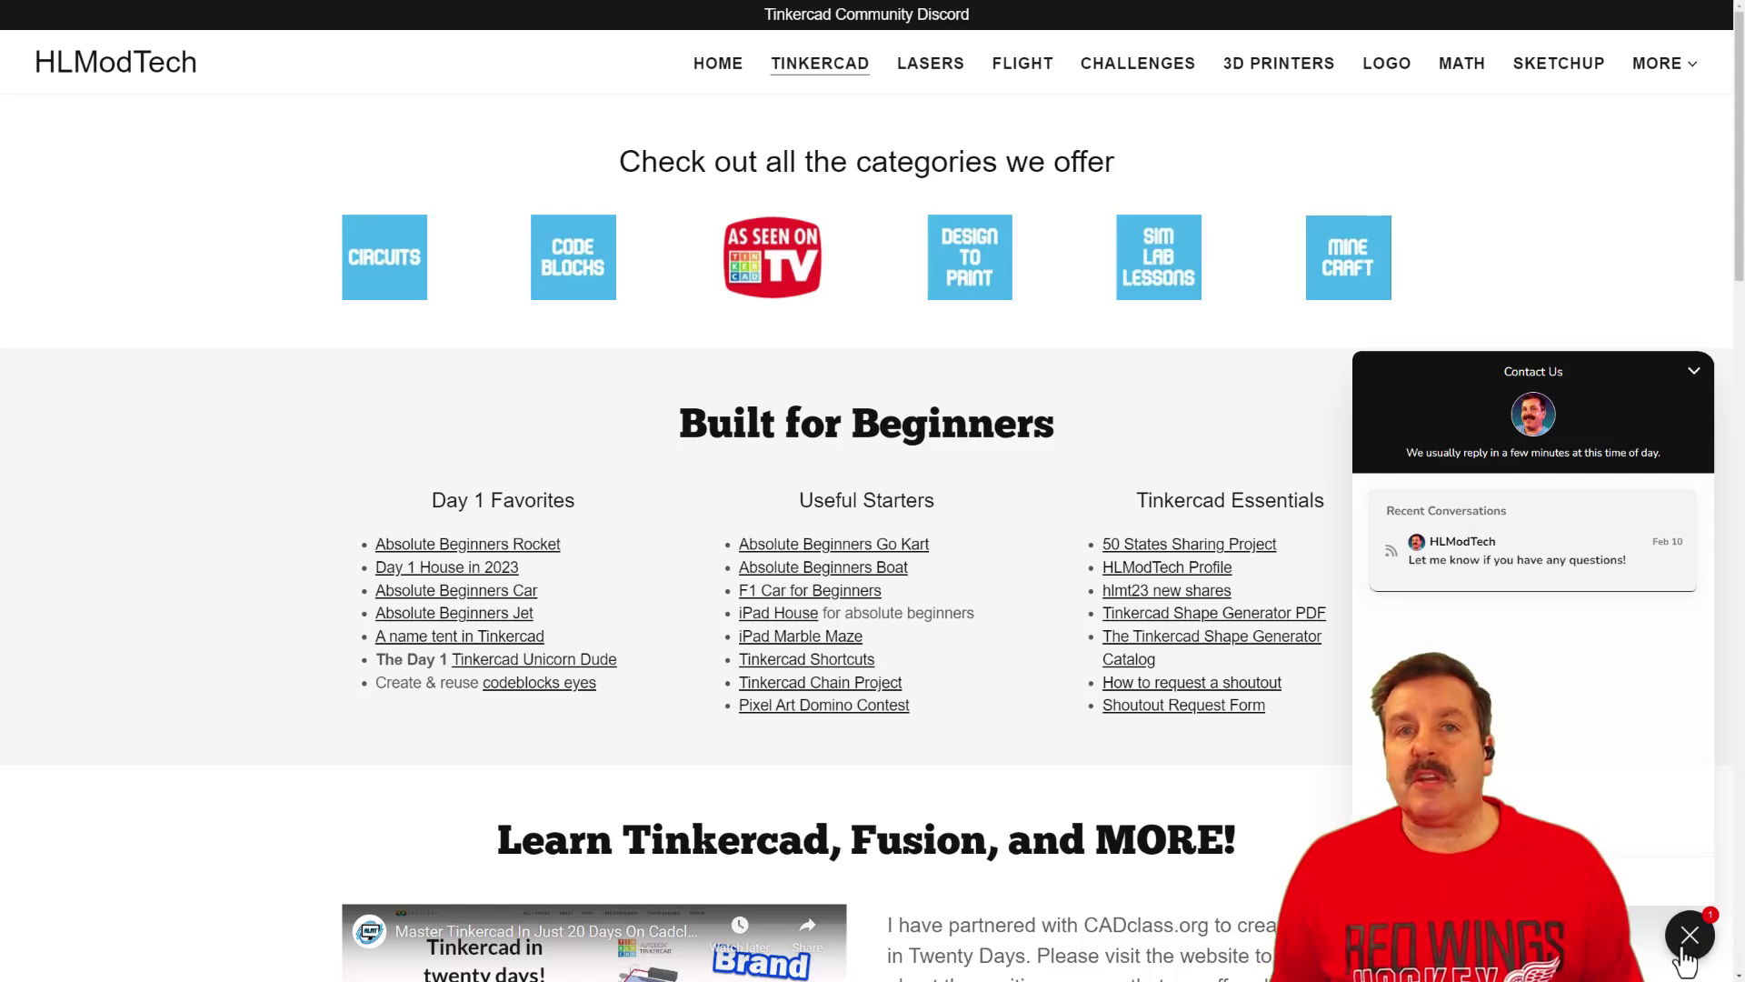
{"action": "left_click", "coordinate": [1689, 937]}
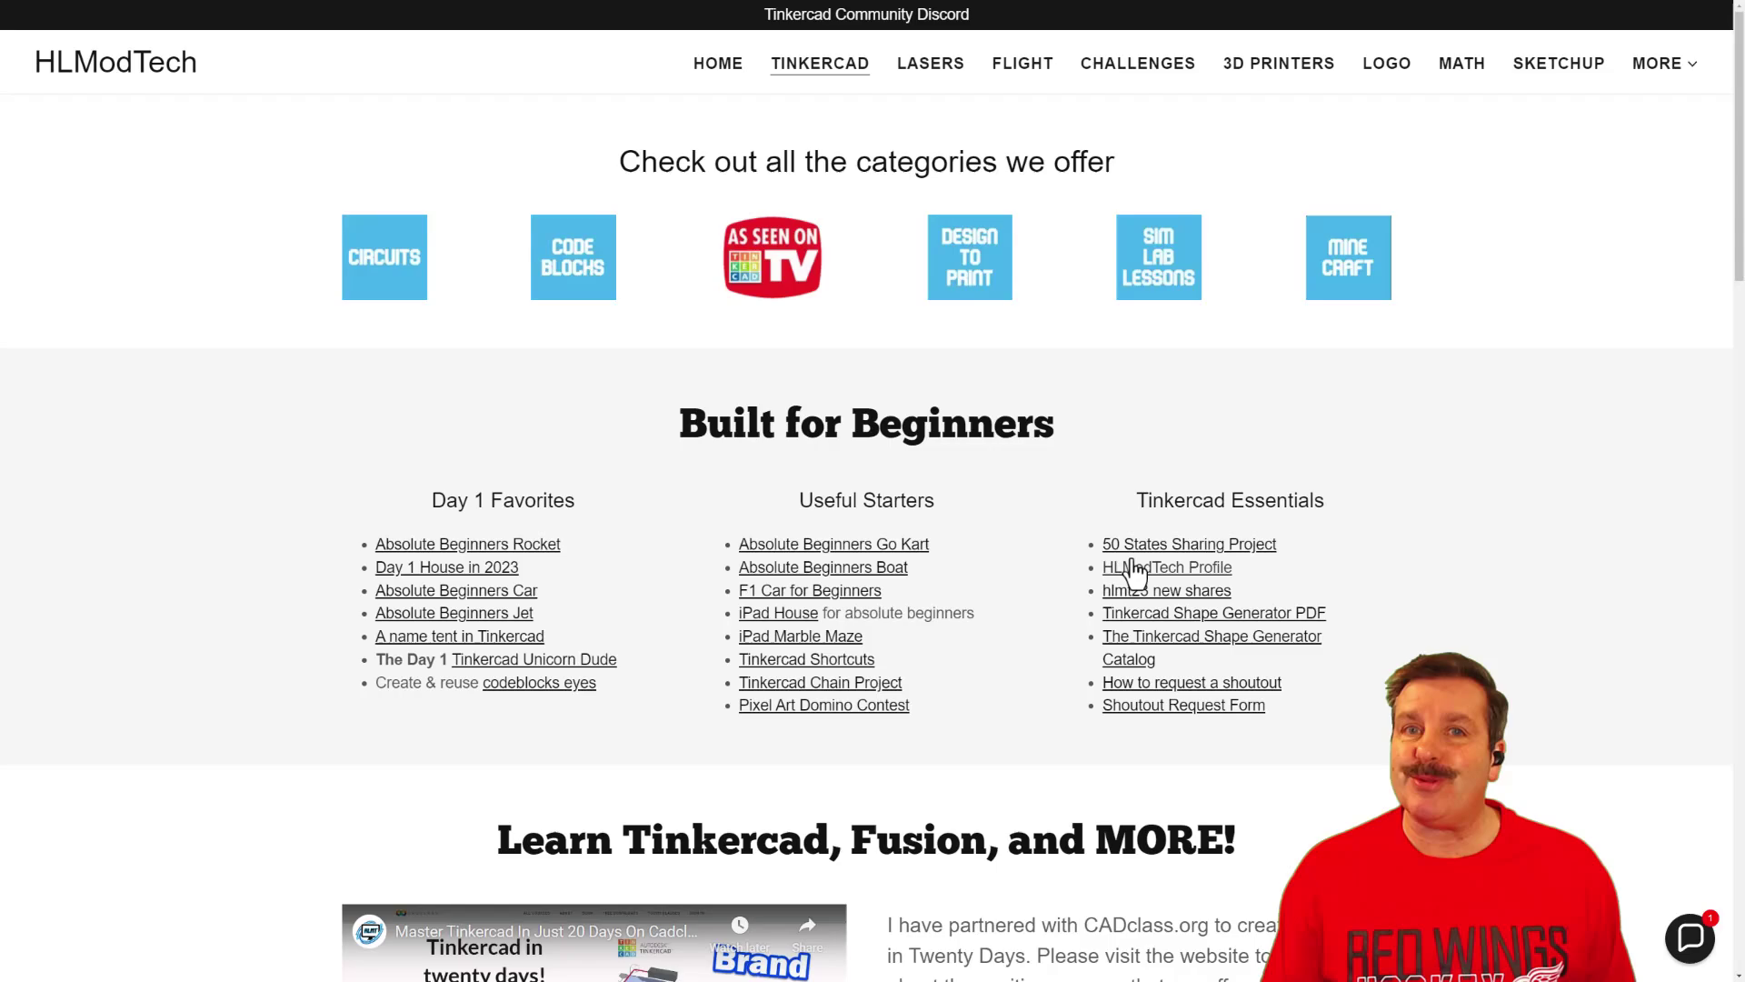
{"action": "left_click", "coordinate": [886, 23]}
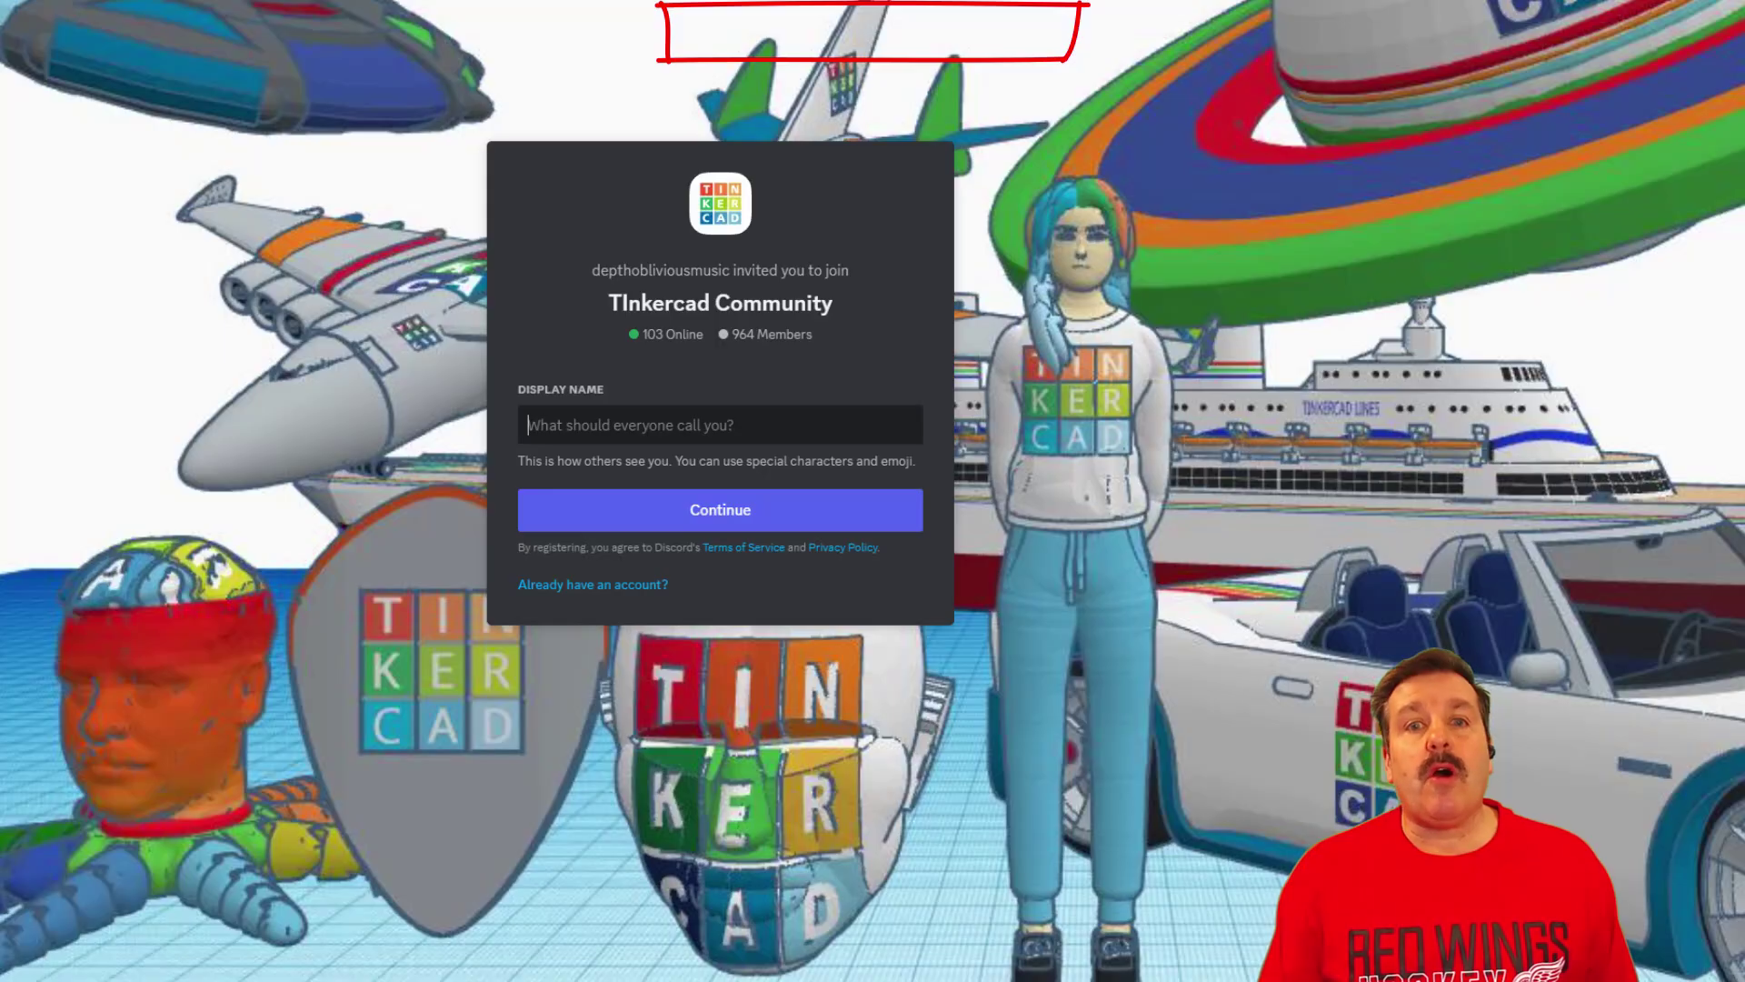